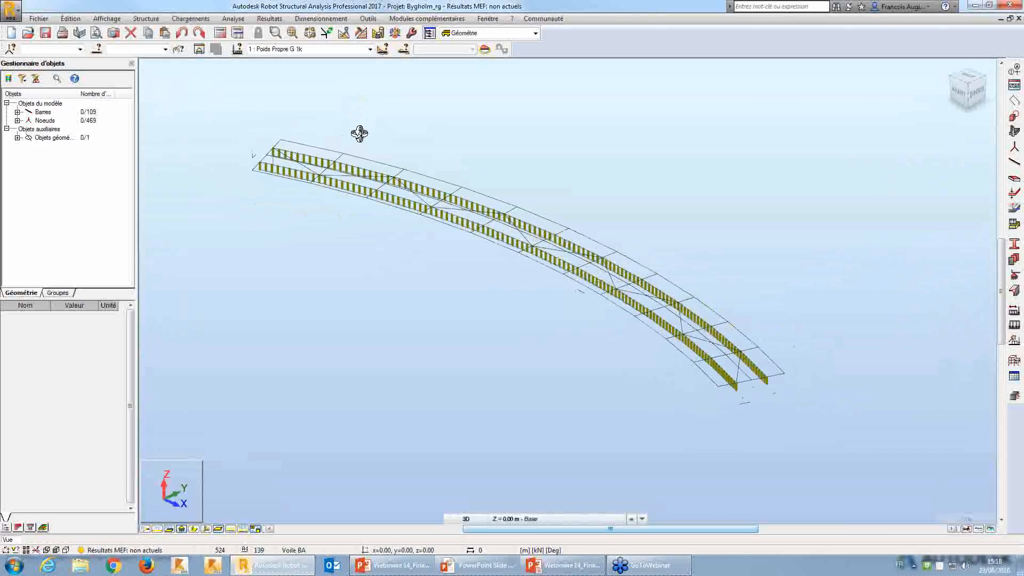
Display the bars' section shapes to inspect the curved bridge model in 3D, and hide them again
{"action": "scroll", "coordinate": [387, 182], "scroll_direction": "up", "scroll_amount": 1}
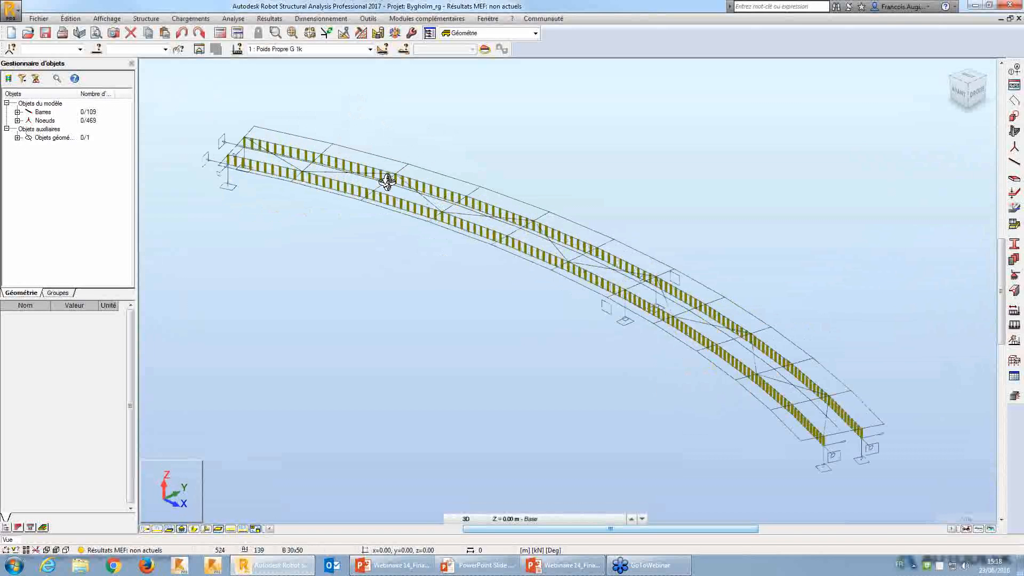
{"action": "mouse_move", "coordinate": [387, 182]}
{"action": "middle_mouse_down"}
{"action": "mouse_move", "coordinate": [382, 155]}
{"action": "mouse_move", "coordinate": [380, 170]}
{"action": "middle_mouse_up"}
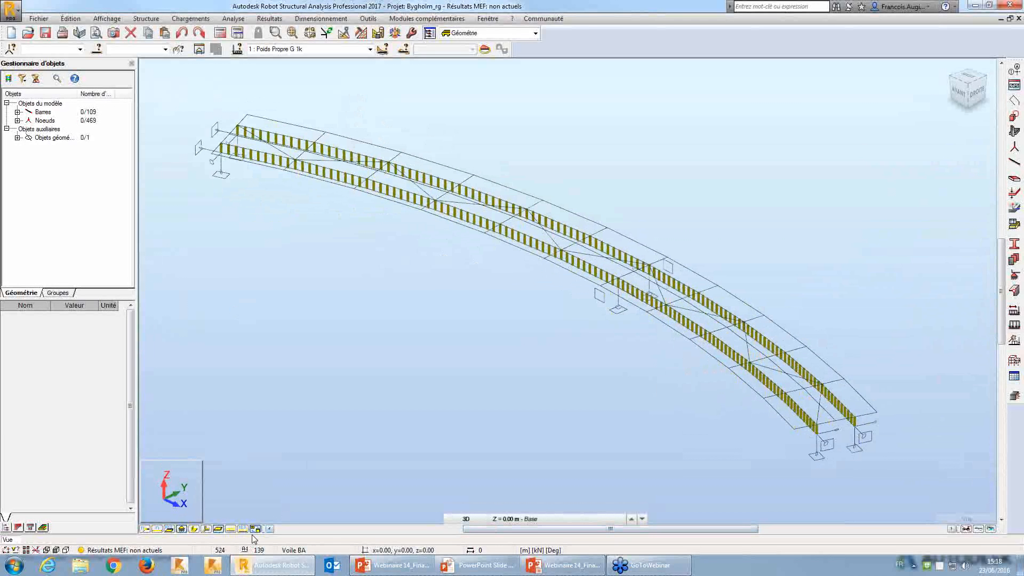
{"action": "left_click", "coordinate": [194, 529]}
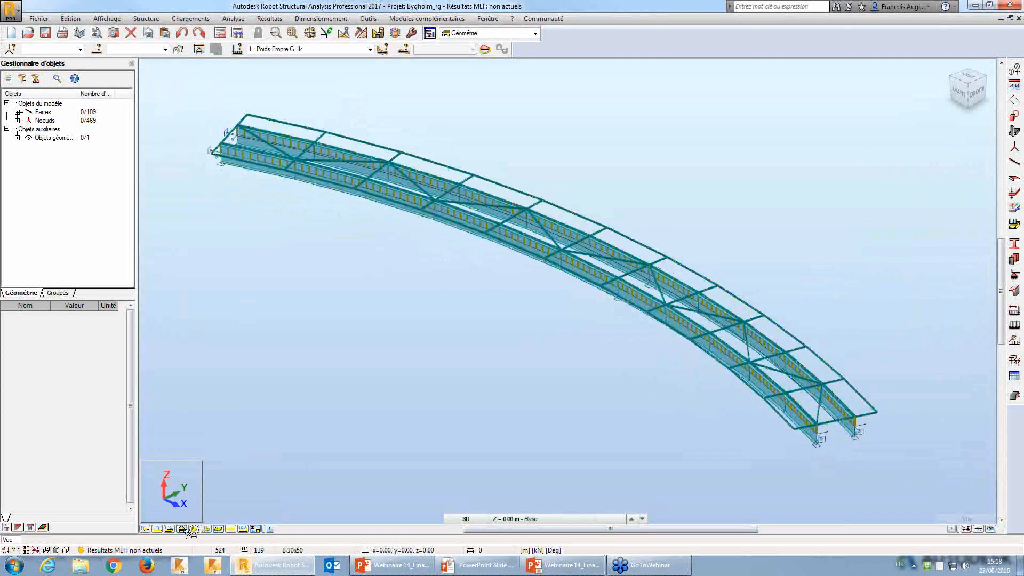
{"action": "mouse_move", "coordinate": [318, 233]}
{"action": "middle_mouse_down", "text": "shift"}
{"action": "mouse_move", "coordinate": [318, 191]}
{"action": "mouse_move", "coordinate": [325, 231]}
{"action": "mouse_move", "coordinate": [301, 158]}
{"action": "mouse_move", "coordinate": [373, 240]}
{"action": "mouse_move", "coordinate": [327, 277]}
{"action": "mouse_move", "coordinate": [311, 251]}
{"action": "mouse_move", "coordinate": [320, 231]}
{"action": "middle_mouse_up", "text": "shift"}
{"action": "scroll", "coordinate": [312, 250], "scroll_direction": "up", "scroll_amount": 2}
{"action": "scroll", "coordinate": [312, 251], "scroll_direction": "down", "scroll_amount": 2}
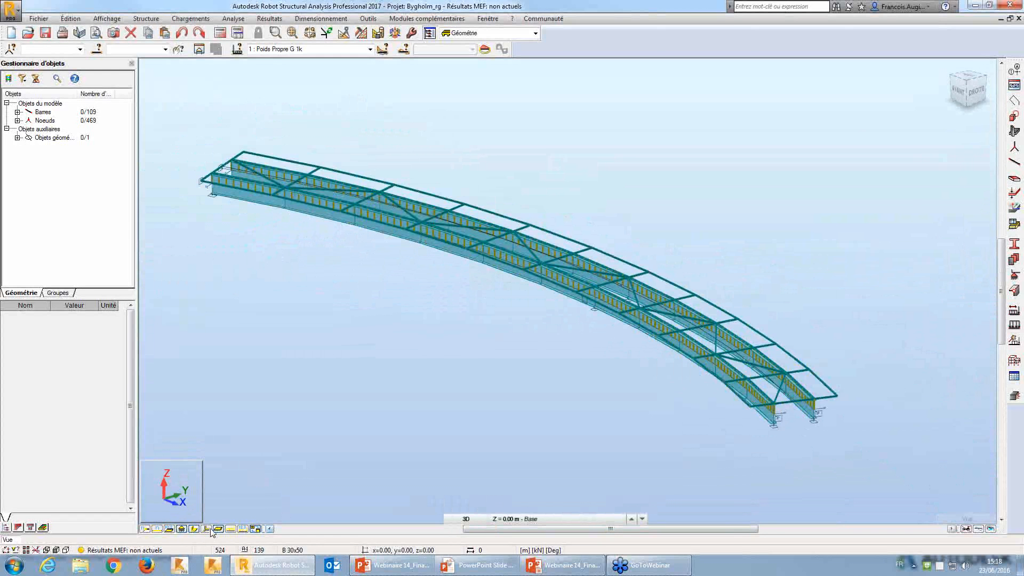
{"action": "left_click", "coordinate": [195, 528]}
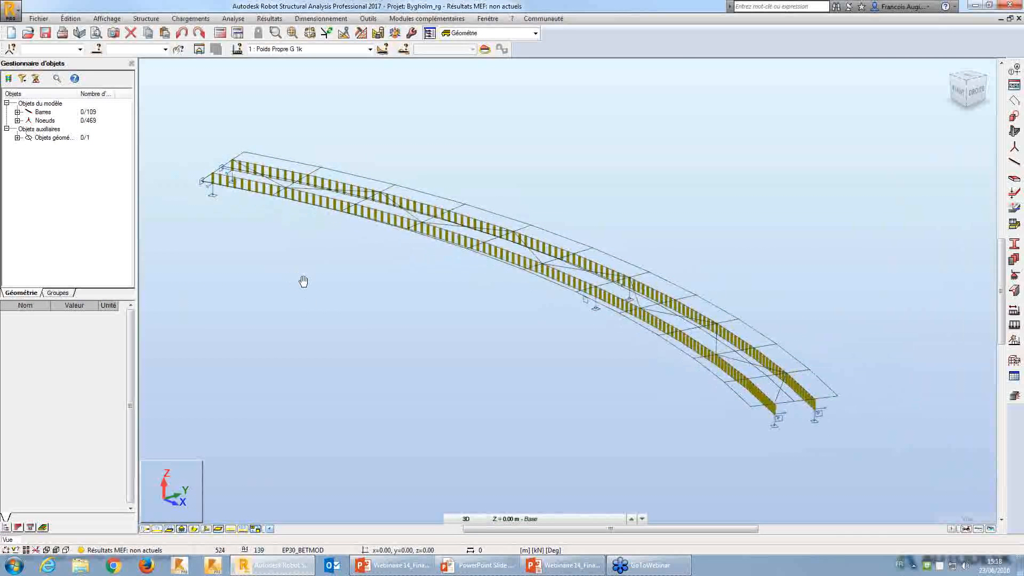
{"action": "middle_click_drag", "start_coordinate": [304, 281], "coordinate": [318, 254], "text": "shift"}
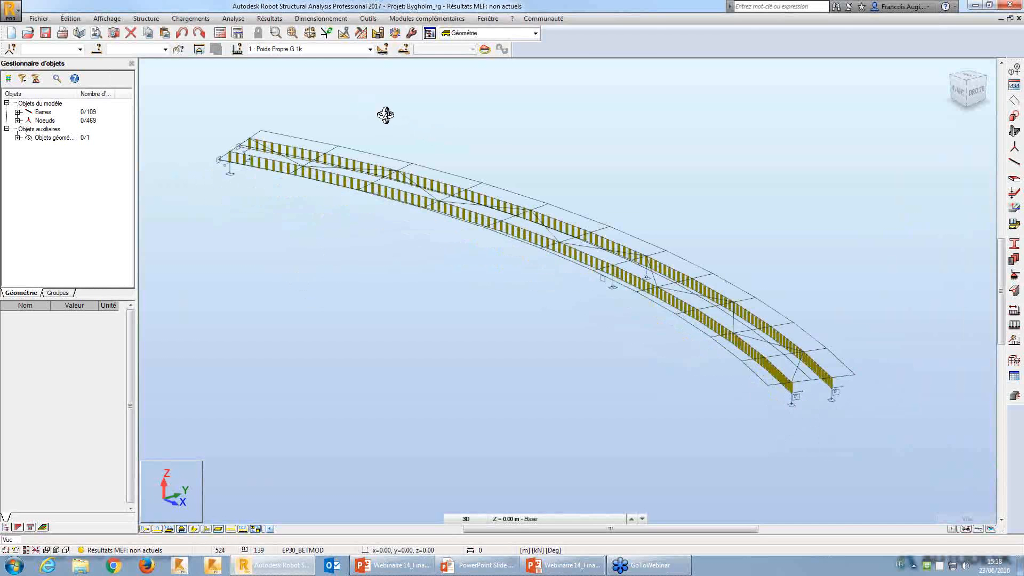
Switch the bridge model to the XY plan view and fit the whole deck in view
{"action": "left_click", "coordinate": [396, 33]}
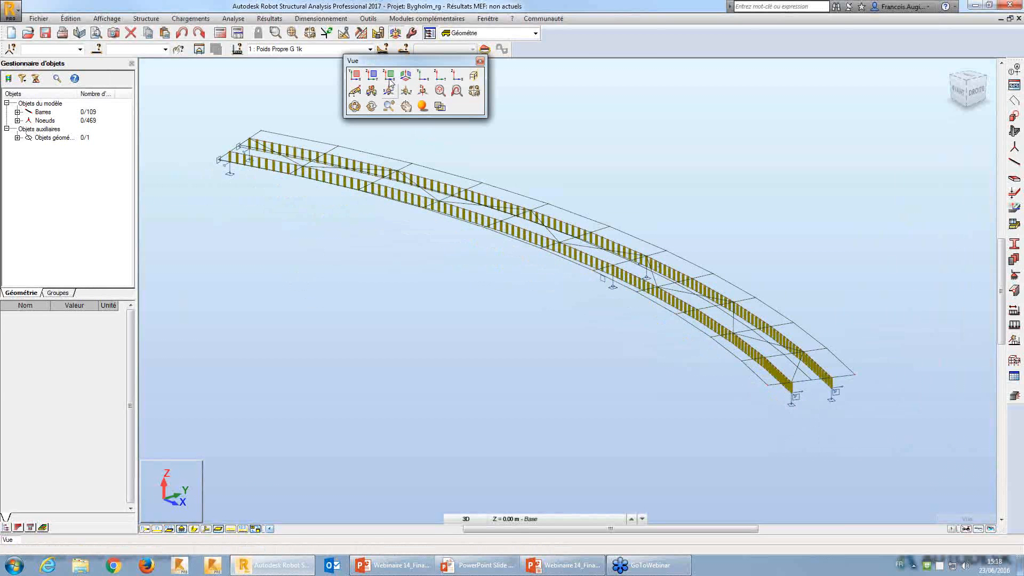
{"action": "left_click", "coordinate": [357, 75]}
{"action": "left_click", "coordinate": [480, 60]}
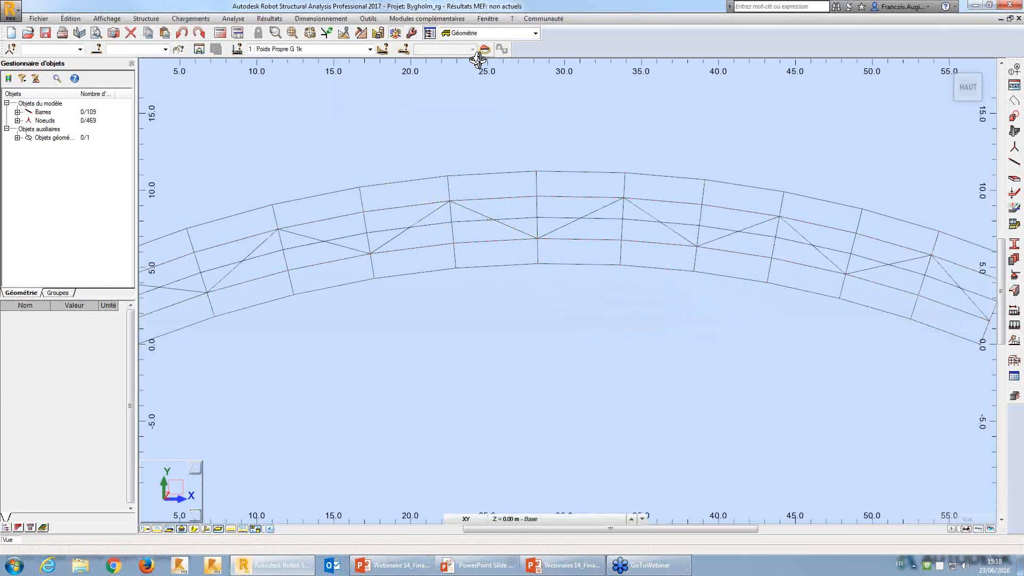
{"action": "scroll", "coordinate": [521, 137], "scroll_direction": "down", "scroll_amount": 2}
{"action": "middle_click_drag", "start_coordinate": [562, 148], "coordinate": [535, 93]}
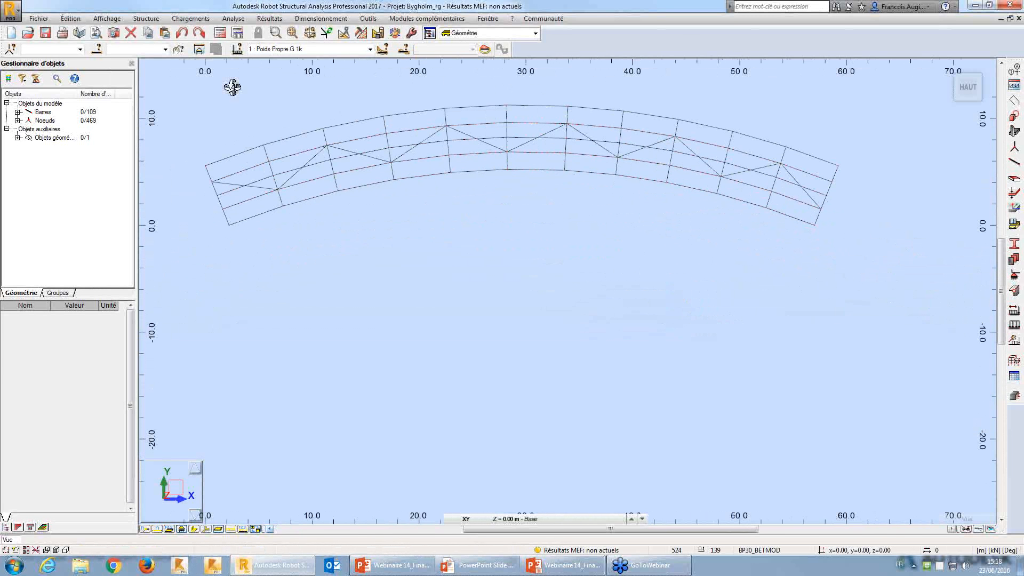
Start defining a new moving load case and name it Roul
{"action": "left_click", "coordinate": [370, 49]}
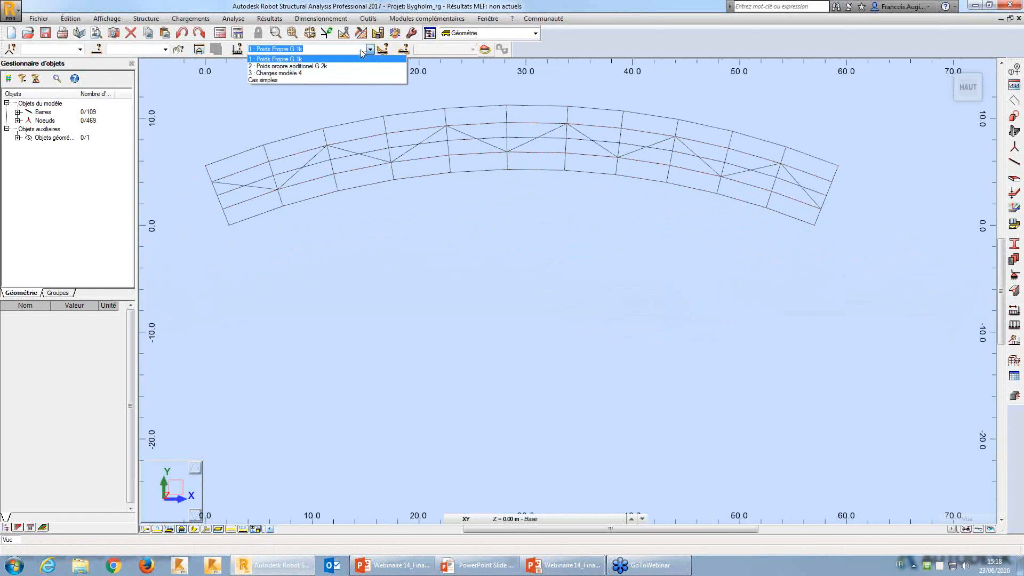
{"action": "left_click", "coordinate": [191, 19]}
{"action": "left_click", "coordinate": [191, 20]}
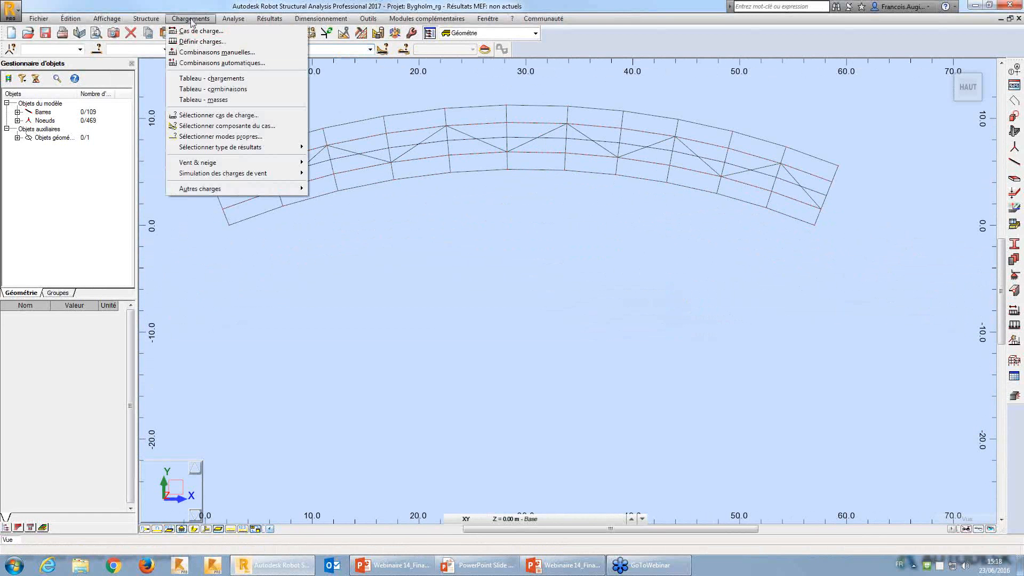
{"action": "mouse_move", "coordinate": [228, 192]}
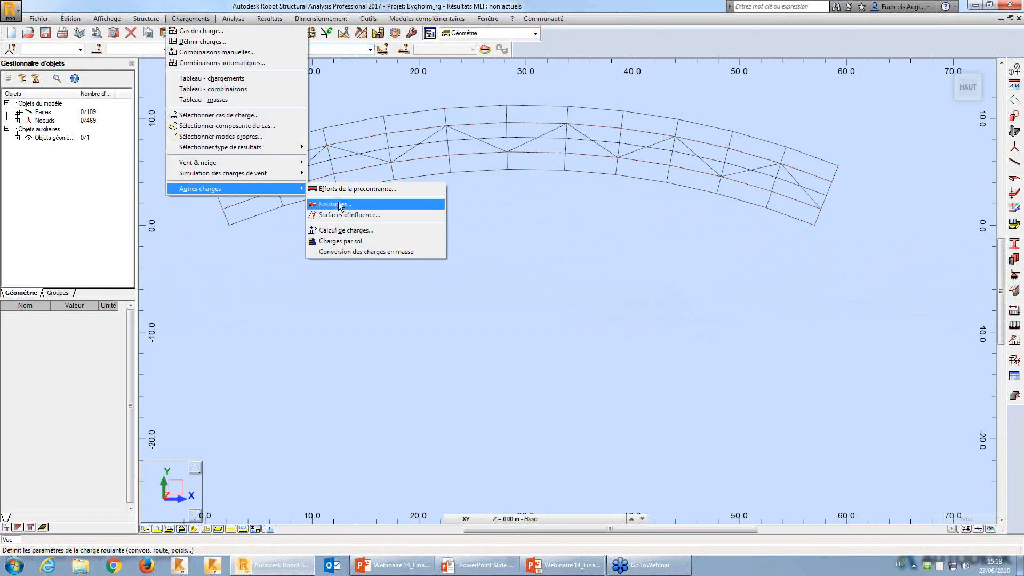
{"action": "left_click", "coordinate": [336, 204]}
{"action": "left_click_drag", "start_coordinate": [817, 138], "coordinate": [566, 205]}
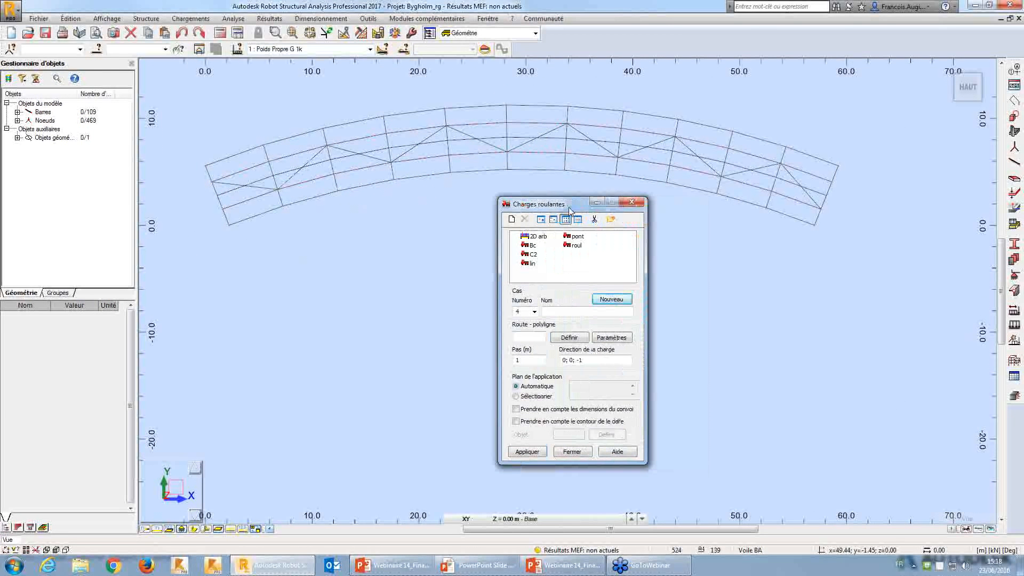
{"action": "left_click", "coordinate": [562, 311]}
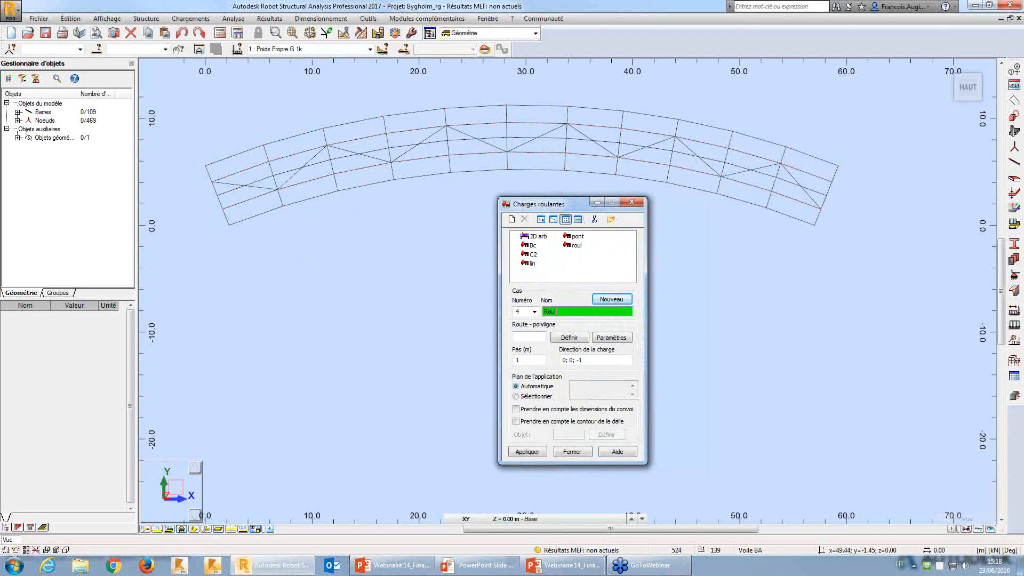
Define the moving load's route as a polyline through the nodes of the deck's central axis, from one end of the bridge to the other
{"action": "left_click", "coordinate": [537, 337]}
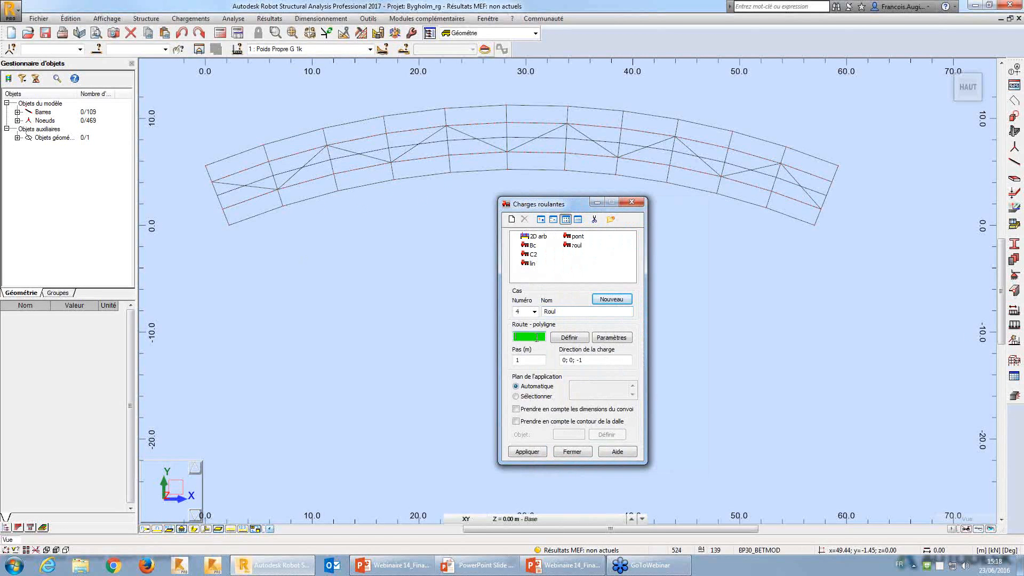
{"action": "left_click", "coordinate": [564, 340]}
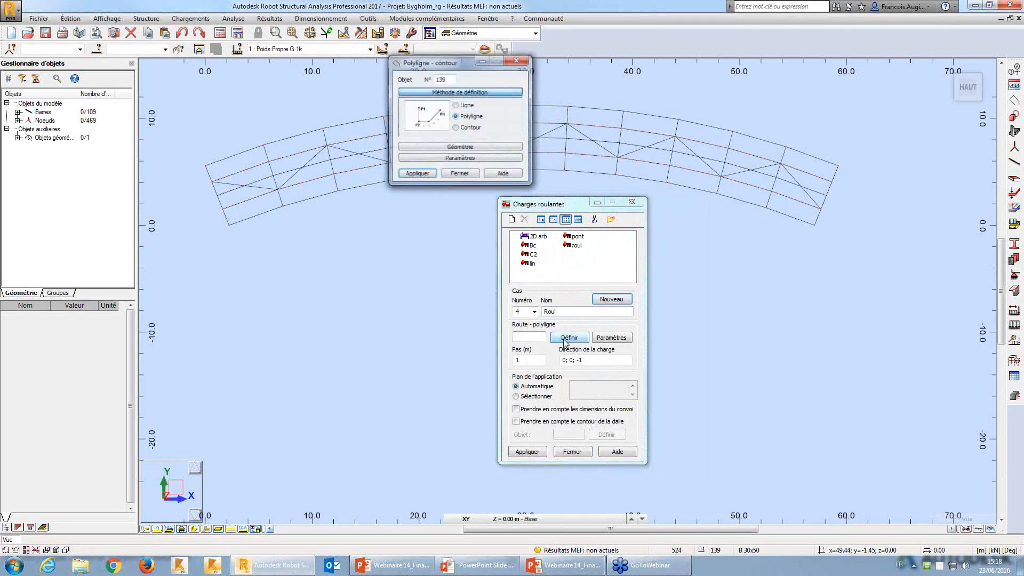
{"action": "left_click_drag", "start_coordinate": [458, 62], "coordinate": [249, 311]}
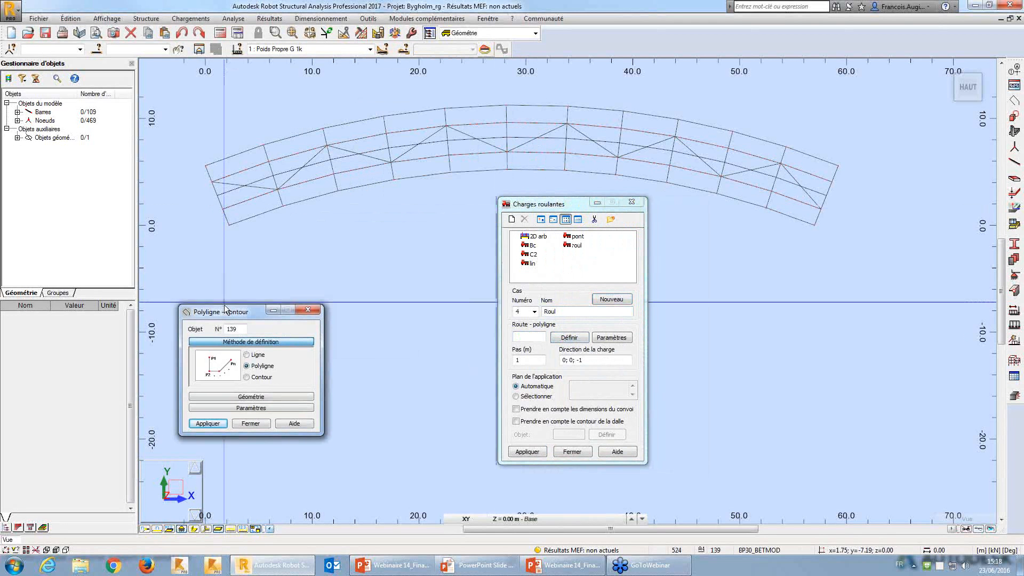
{"action": "left_click", "coordinate": [219, 197]}
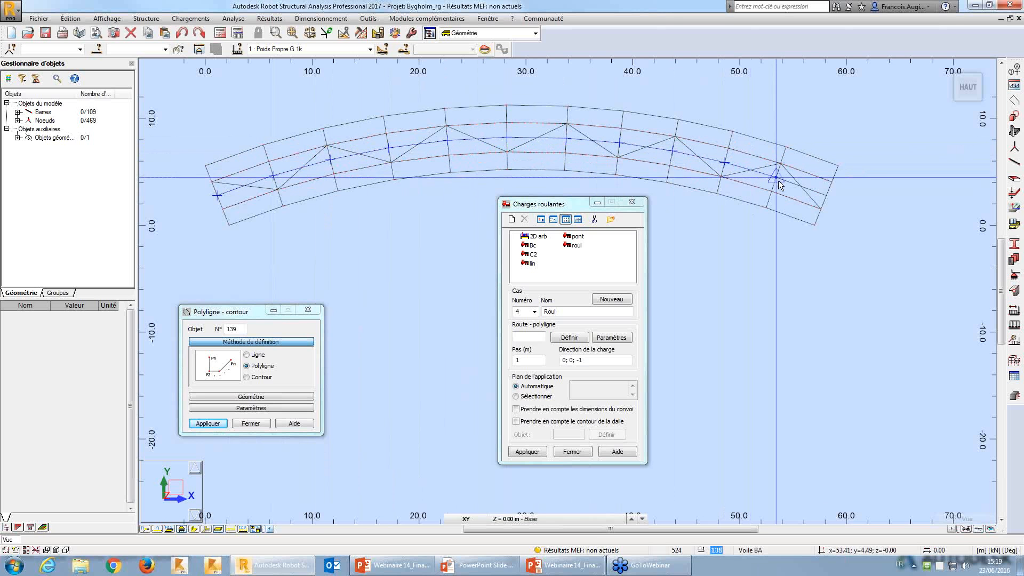
{"action": "left_click", "coordinate": [827, 196]}
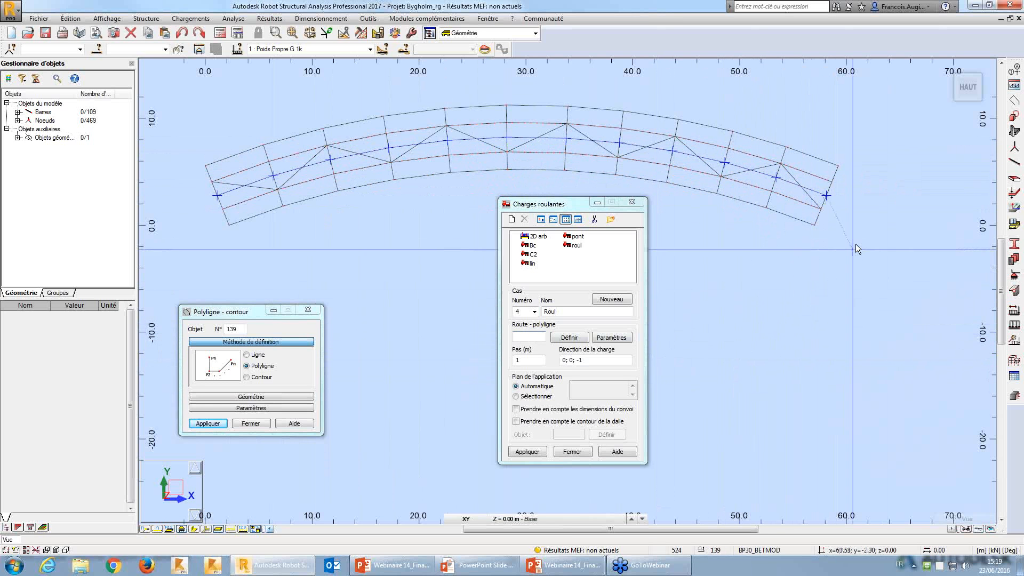
{"action": "key", "text": "Escape"}
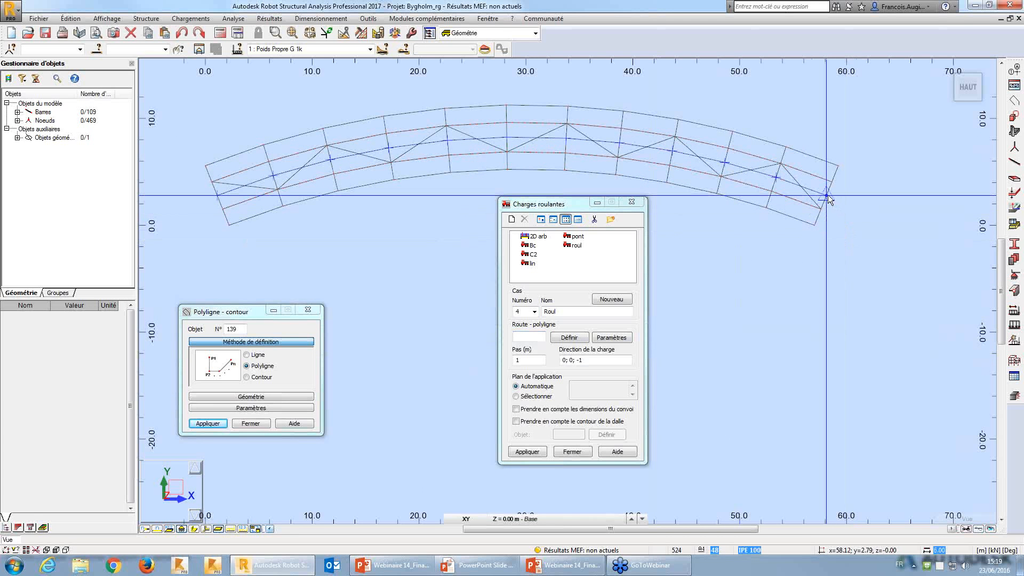
{"action": "double_click", "coordinate": [826, 196]}
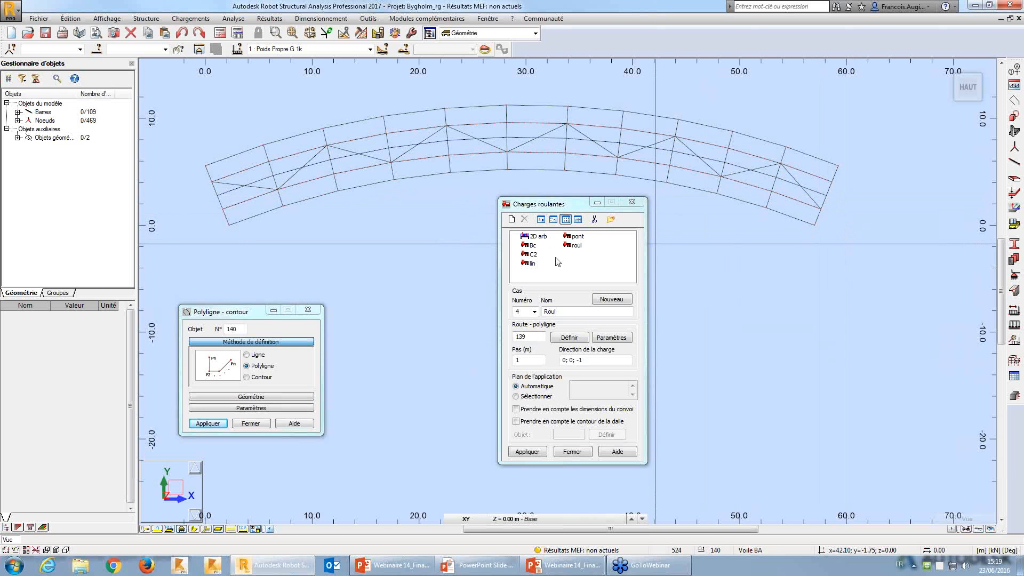
{"action": "left_click", "coordinate": [540, 207]}
{"action": "left_click_drag", "start_coordinate": [540, 207], "coordinate": [385, 239]}
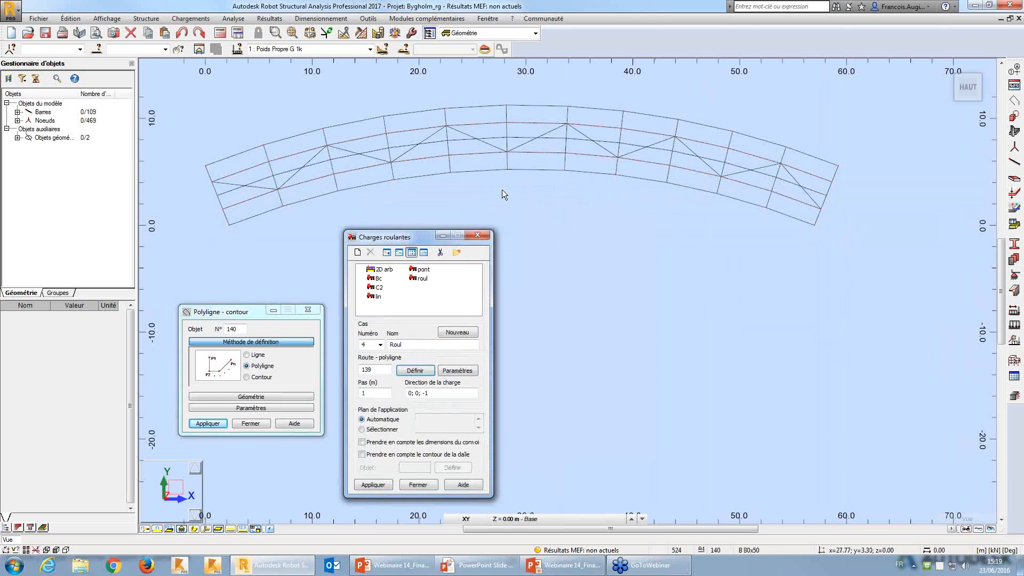
{"action": "left_click", "coordinate": [309, 309]}
{"action": "scroll", "coordinate": [482, 174], "scroll_direction": "up", "scroll_amount": 3}
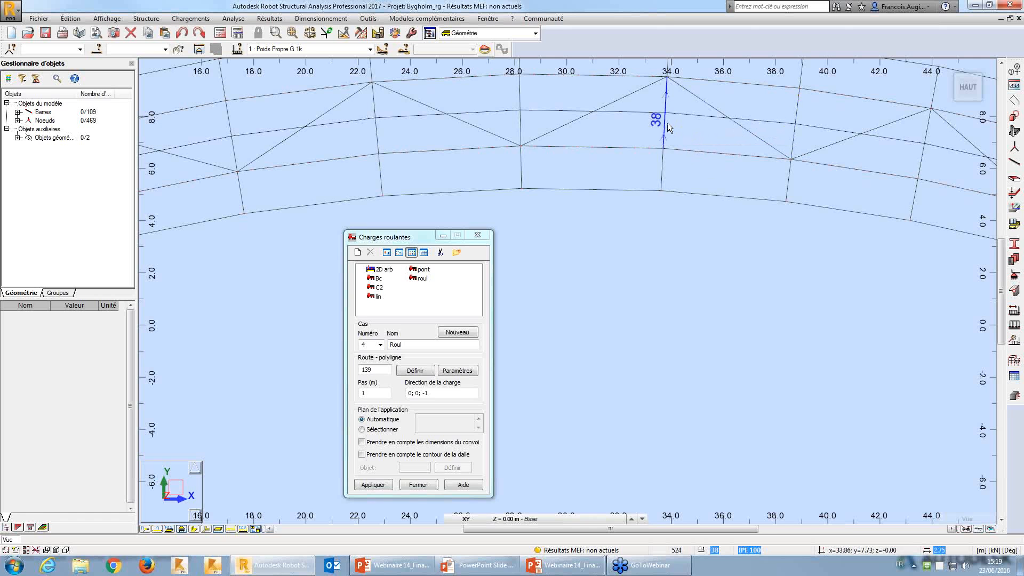
Make C2 the active vehicle after reviewing its concentrated forces, and apply the moving load case
{"action": "left_click_drag", "start_coordinate": [447, 239], "coordinate": [717, 221]}
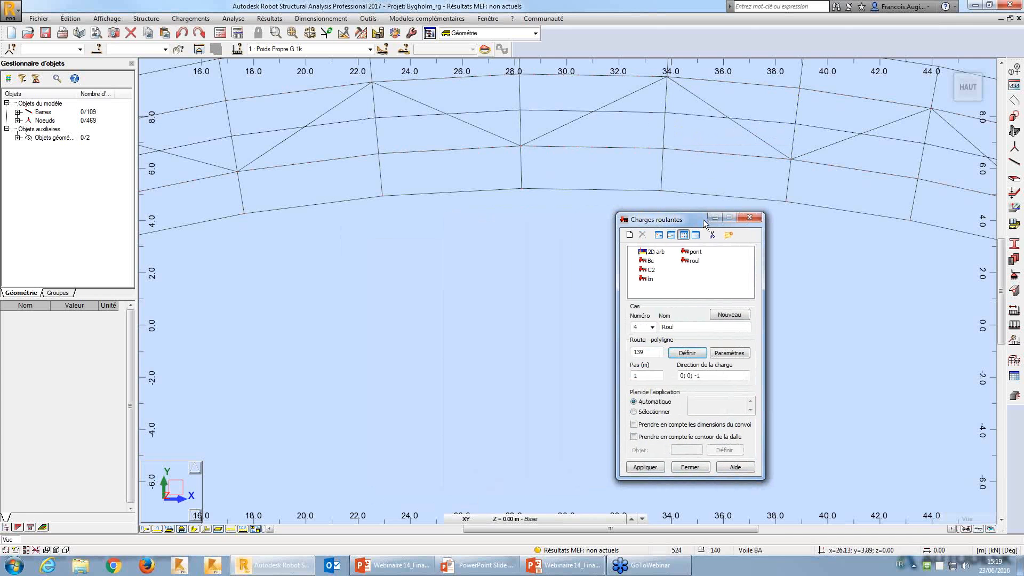
{"action": "double_click", "coordinate": [650, 271]}
{"action": "left_click_drag", "start_coordinate": [619, 181], "coordinate": [501, 197]}
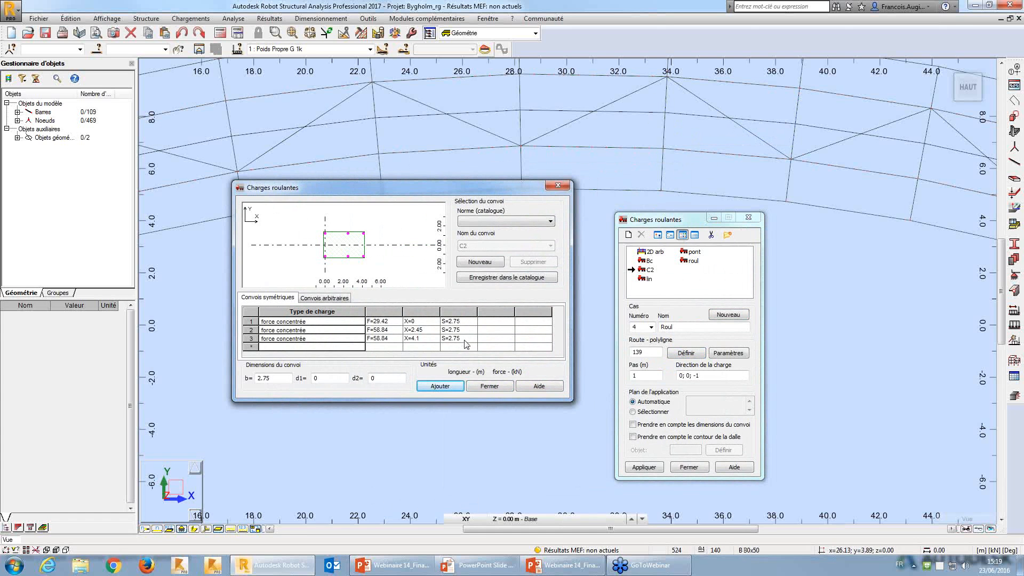
{"action": "left_click", "coordinate": [489, 386]}
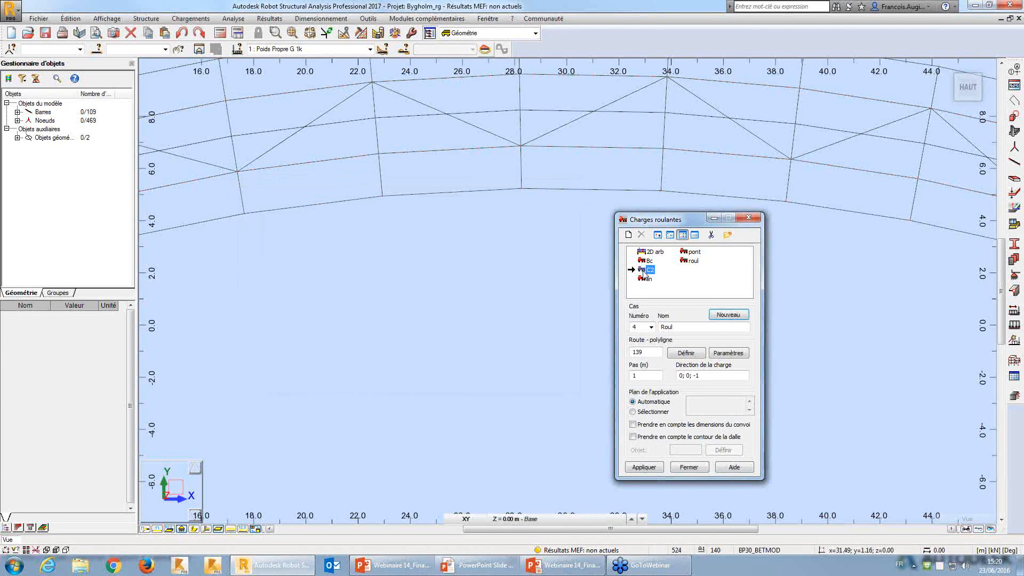
{"action": "left_click_drag", "start_coordinate": [643, 219], "coordinate": [583, 217]}
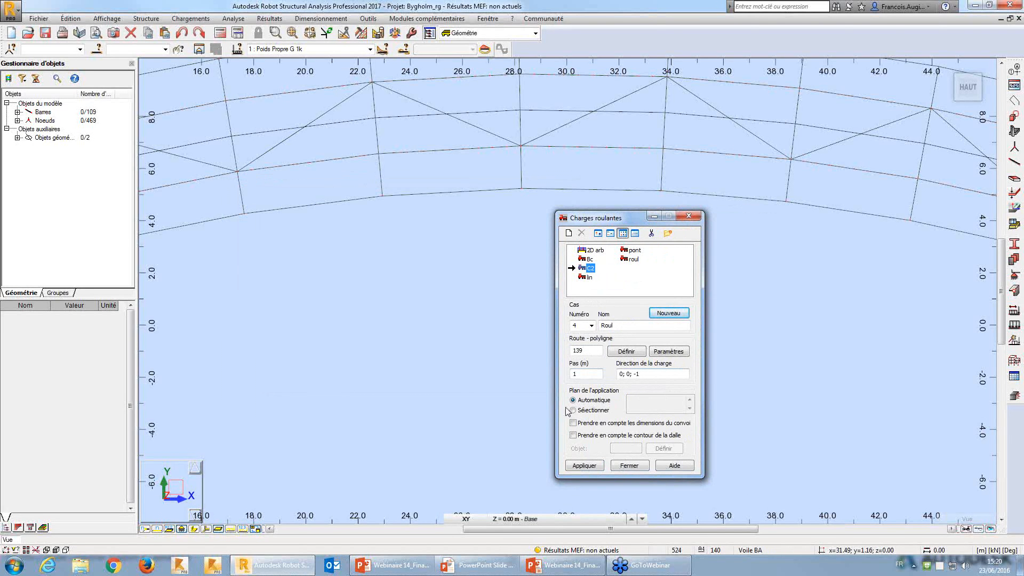
{"action": "left_click", "coordinate": [584, 466]}
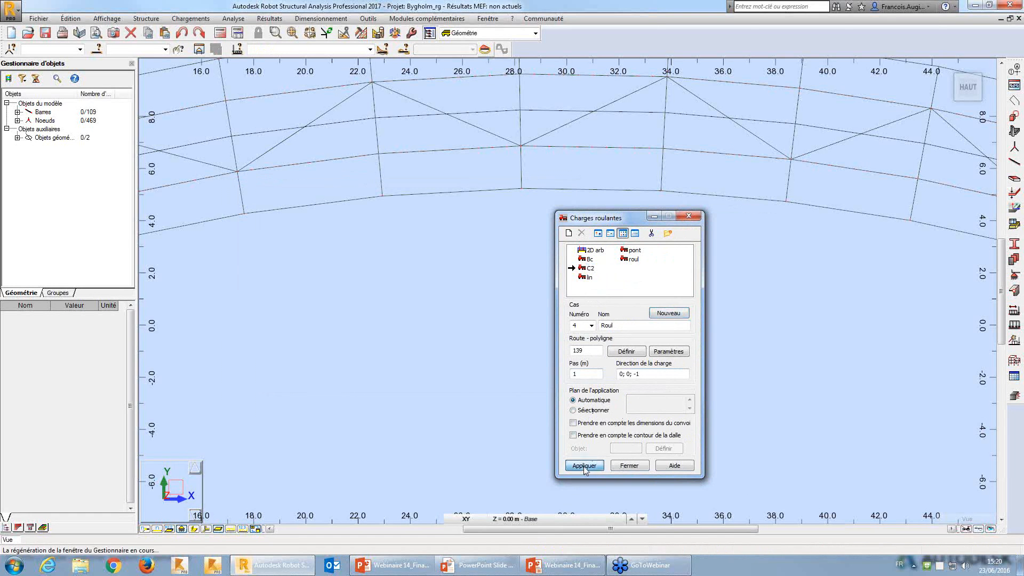
{"action": "left_click", "coordinate": [628, 466]}
Run the structural calculation, ignoring all instability warnings, and dismiss the calculation messages
{"action": "left_click", "coordinate": [220, 33]}
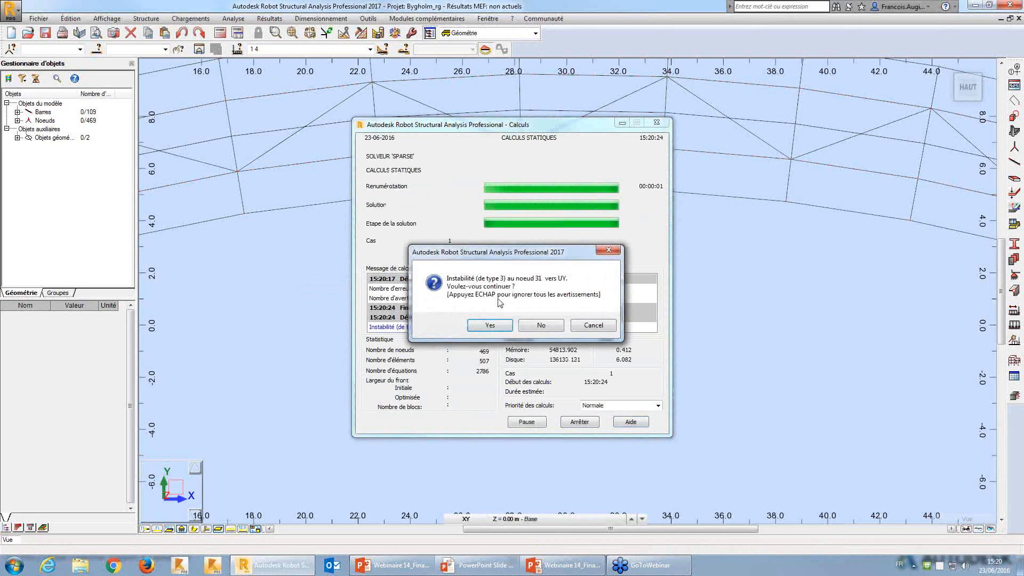
{"action": "key", "text": "Escape"}
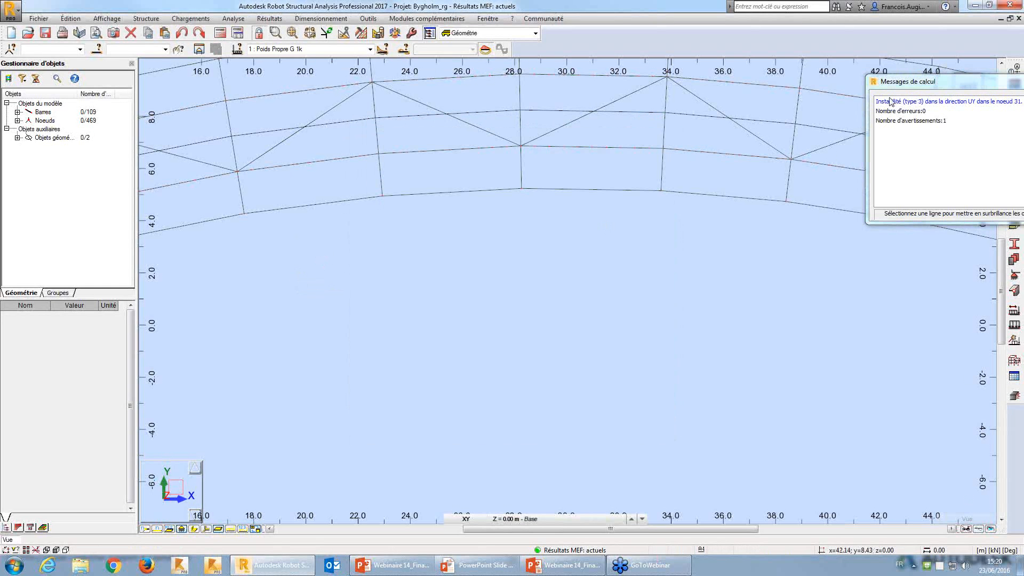
{"action": "left_click_drag", "start_coordinate": [661, 194], "coordinate": [650, 201]}
{"action": "left_click_drag", "start_coordinate": [942, 81], "coordinate": [651, 271]}
{"action": "left_click", "coordinate": [800, 262]}
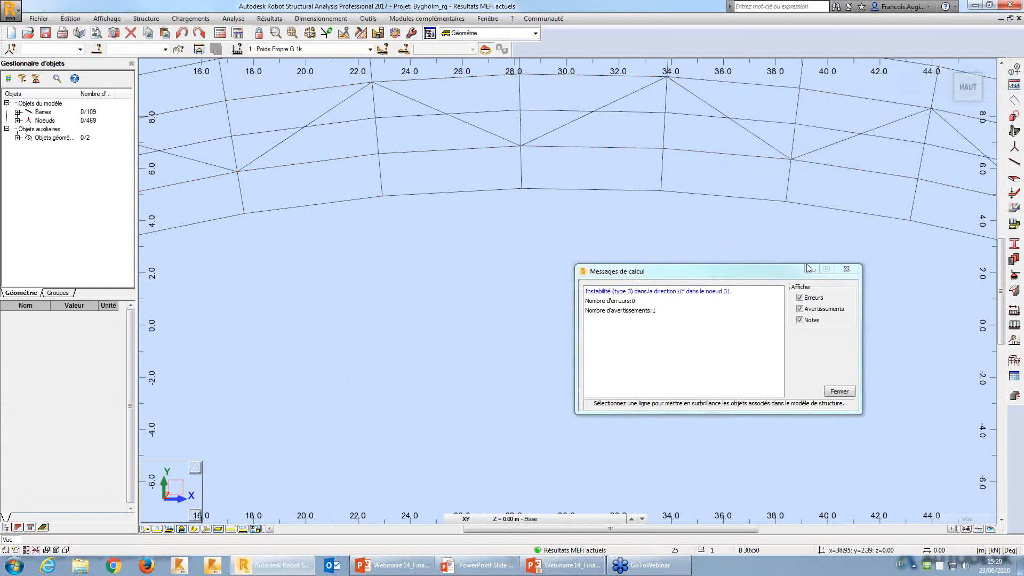
{"action": "left_click", "coordinate": [839, 391]}
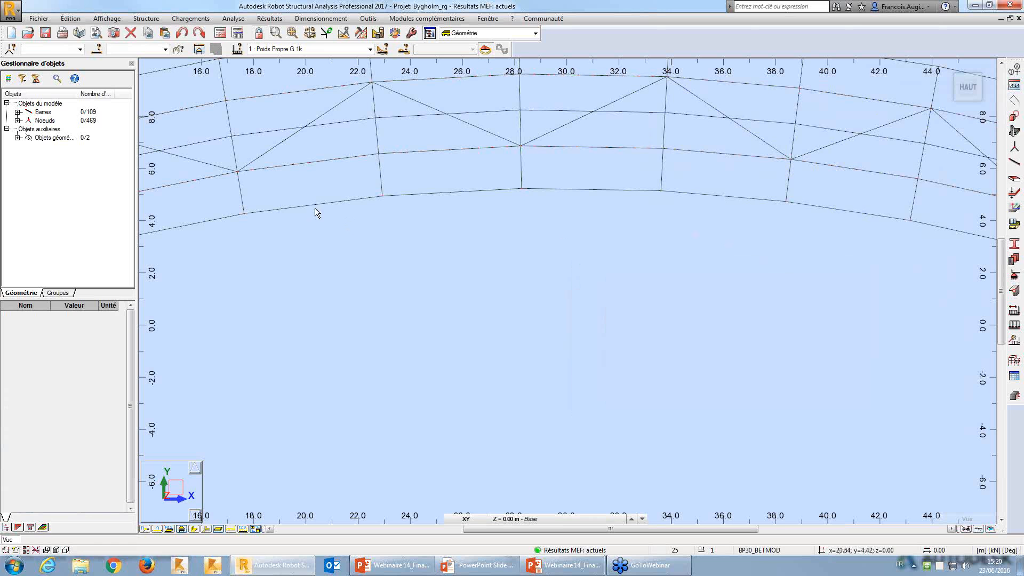
Display load case 4 : Roul with its route on the deck
{"action": "left_click", "coordinate": [370, 50]}
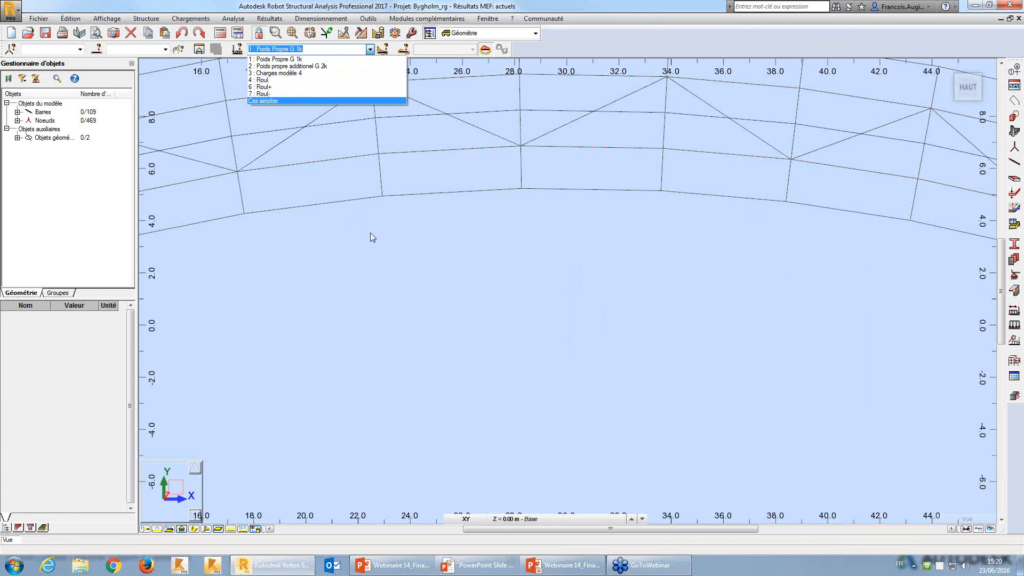
{"action": "left_click", "coordinate": [327, 80]}
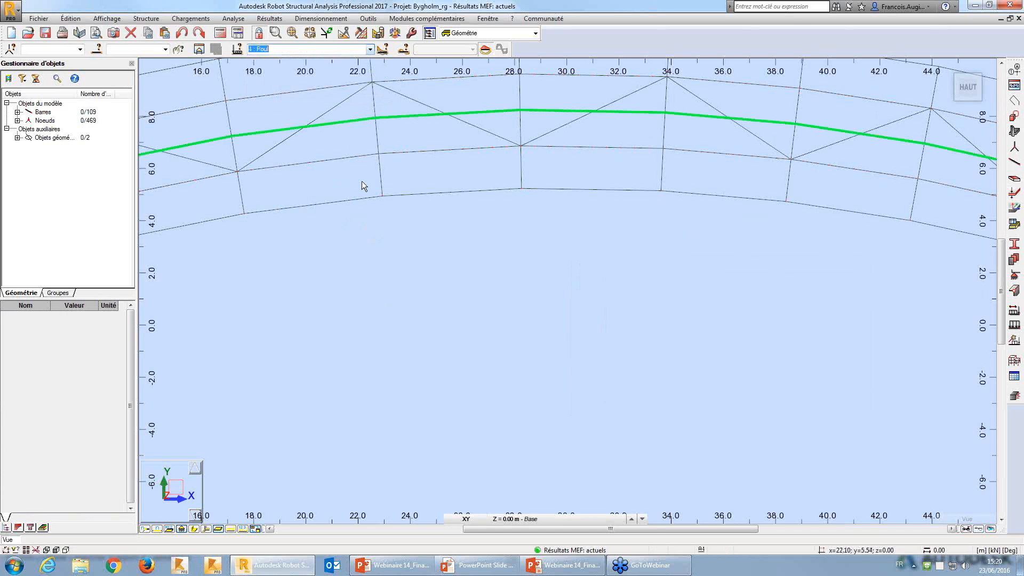
{"action": "middle_click_drag", "start_coordinate": [361, 182], "coordinate": [364, 263]}
{"action": "scroll", "coordinate": [364, 253], "scroll_direction": "down", "scroll_amount": 4}
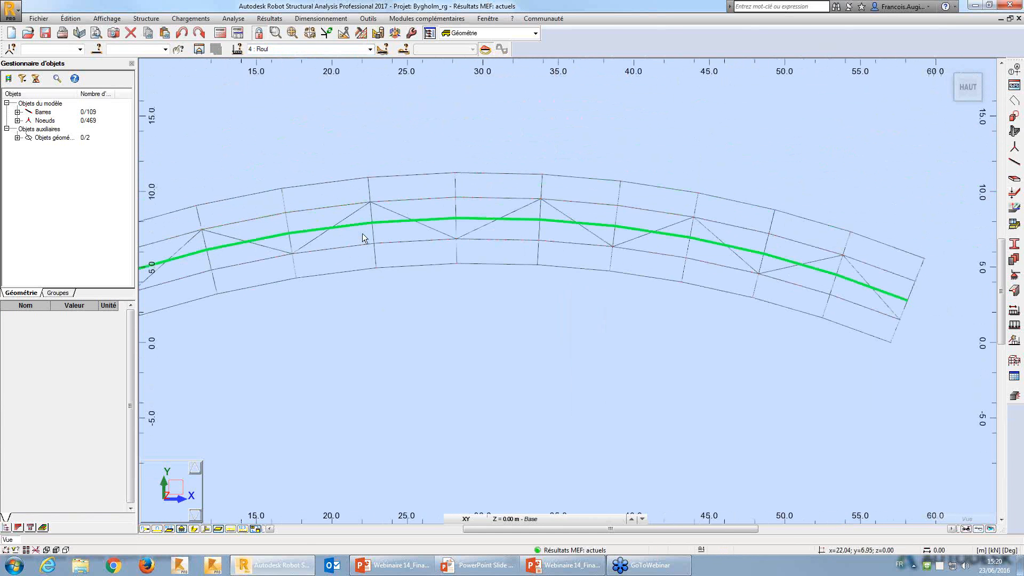
Switch the bridge model to a 3D view and orient it so the whole curved deck is seen obliquely from above
{"action": "scroll", "coordinate": [359, 224], "scroll_direction": "down", "scroll_amount": 1}
{"action": "middle_click_drag", "start_coordinate": [442, 288], "coordinate": [503, 270]}
{"action": "left_click", "coordinate": [395, 33]}
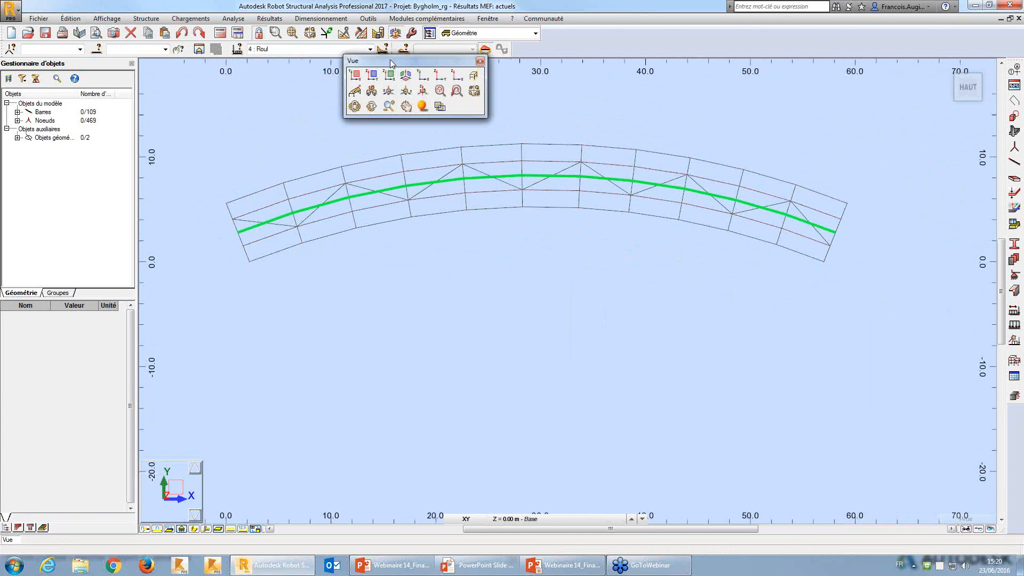
{"action": "left_click", "coordinate": [406, 80]}
{"action": "left_click", "coordinate": [480, 61]}
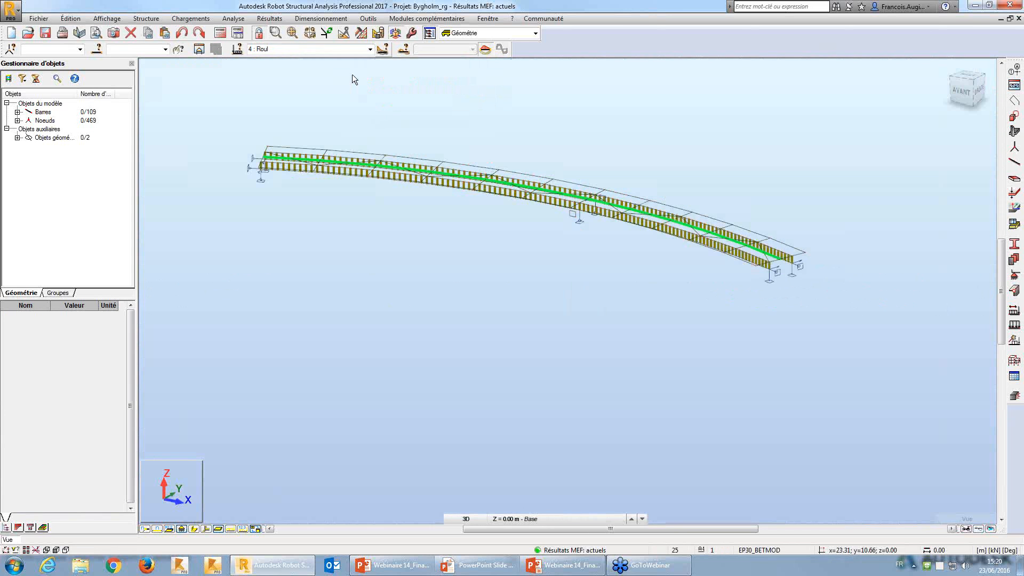
{"action": "middle_click_drag", "start_coordinate": [292, 91], "coordinate": [289, 120], "text": "shift"}
{"action": "middle_click_drag", "start_coordinate": [477, 119], "coordinate": [493, 153]}
{"action": "scroll", "coordinate": [456, 156], "scroll_direction": "up", "scroll_amount": 1}
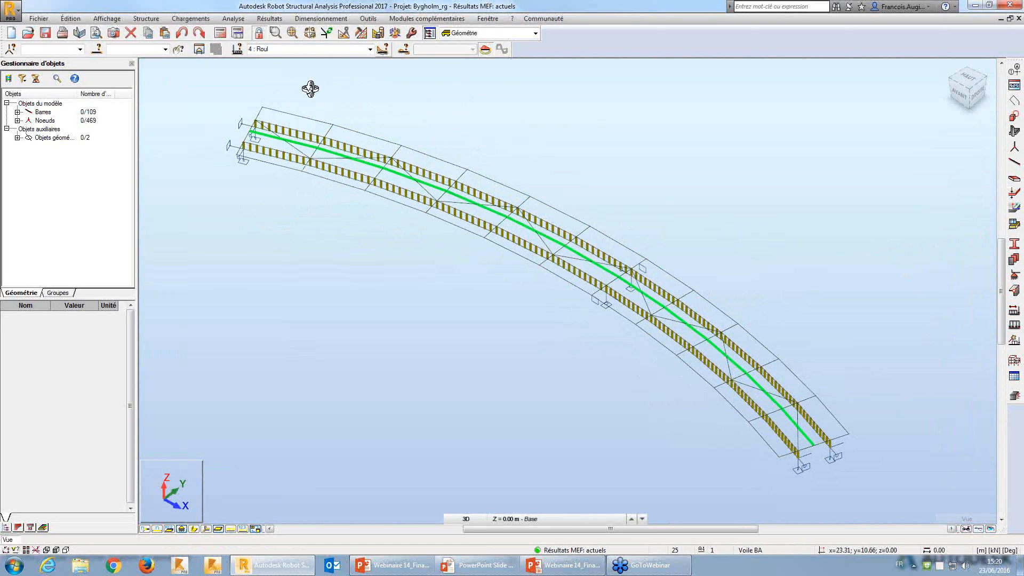
Turn on the display of the moving load's route and convoy in the load attributes
{"action": "right_click", "coordinate": [325, 87]}
{"action": "left_click", "coordinate": [319, 193]}
{"action": "left_click_drag", "start_coordinate": [320, 100], "coordinate": [321, 189]}
{"action": "left_click", "coordinate": [209, 234]}
{"action": "left_click", "coordinate": [389, 271]}
{"action": "left_click_drag", "start_coordinate": [350, 195], "coordinate": [321, 210]}
{"action": "left_click", "coordinate": [374, 436]}
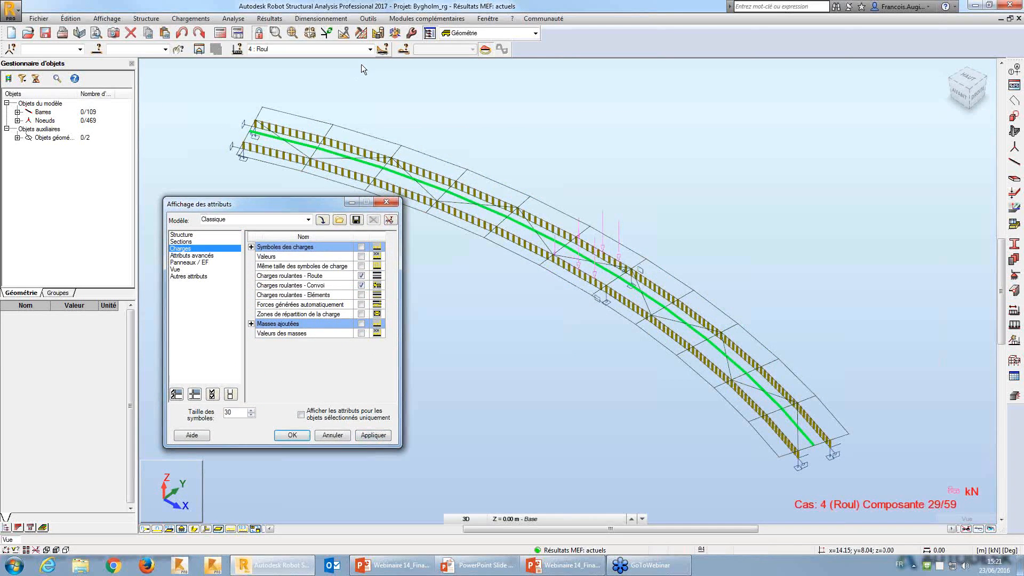
Open the case component settings and advance the vehicle along the route to component 37
{"action": "left_click", "coordinate": [382, 50]}
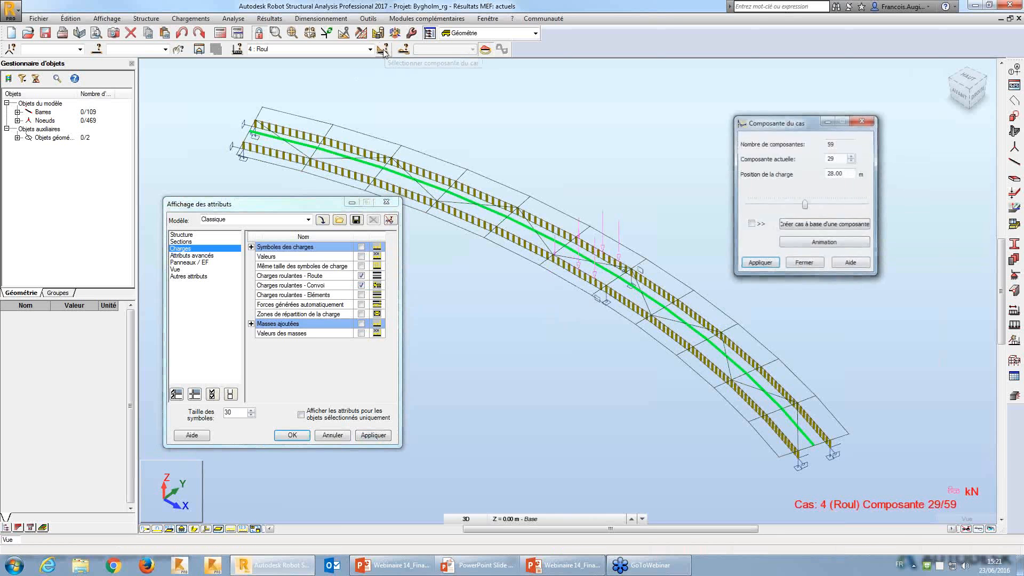
{"action": "left_click_drag", "start_coordinate": [776, 127], "coordinate": [755, 95]}
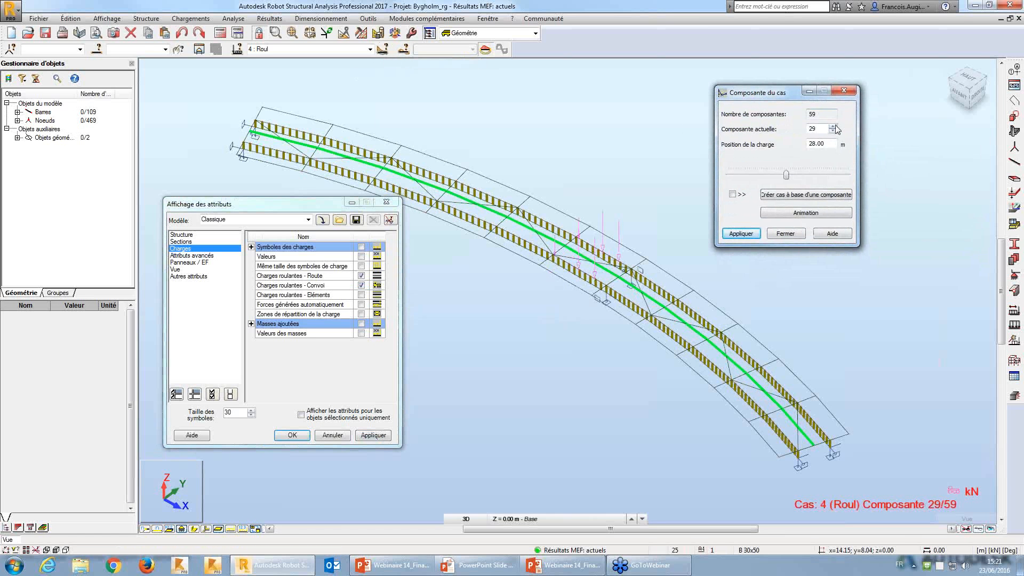
{"action": "left_click", "coordinate": [833, 126]}
{"action": "left_click", "coordinate": [833, 126]}
{"action": "left_click", "coordinate": [832, 126]}
{"action": "left_click", "coordinate": [832, 126]}
{"action": "left_click", "coordinate": [833, 126]}
{"action": "left_click", "coordinate": [832, 127]}
{"action": "left_click", "coordinate": [832, 127]}
{"action": "left_click", "coordinate": [832, 127]}
{"action": "left_click", "coordinate": [833, 126]}
{"action": "left_click", "coordinate": [833, 131]}
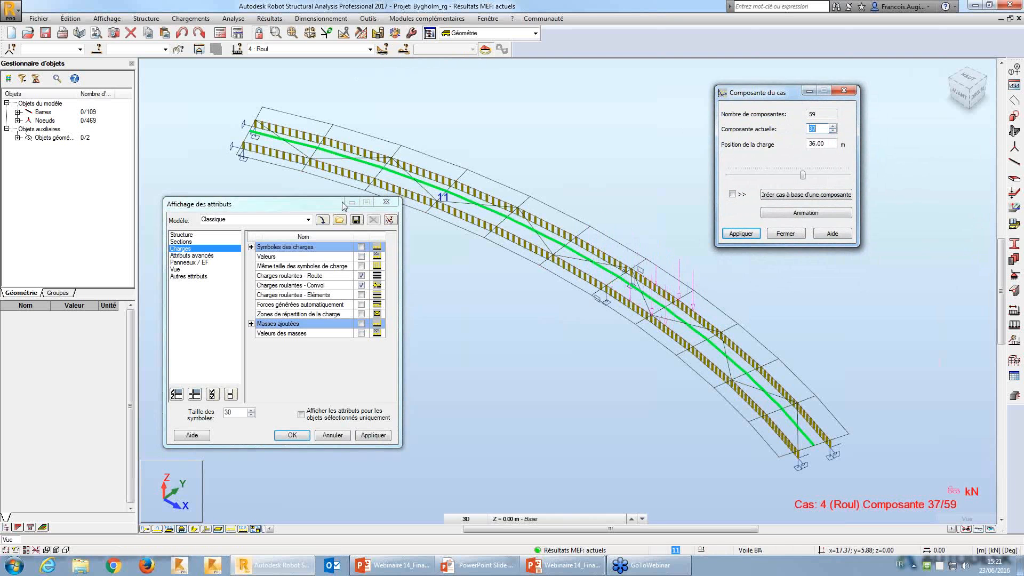
Display the automatically generated forces and give all load symbols the same size
{"action": "left_click", "coordinate": [305, 214]}
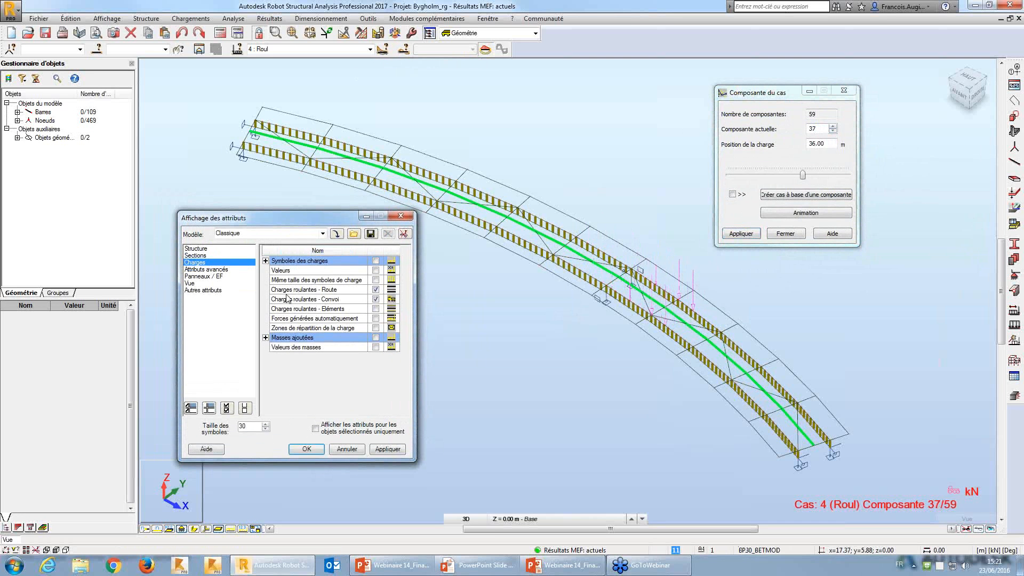
{"action": "left_click", "coordinate": [375, 319]}
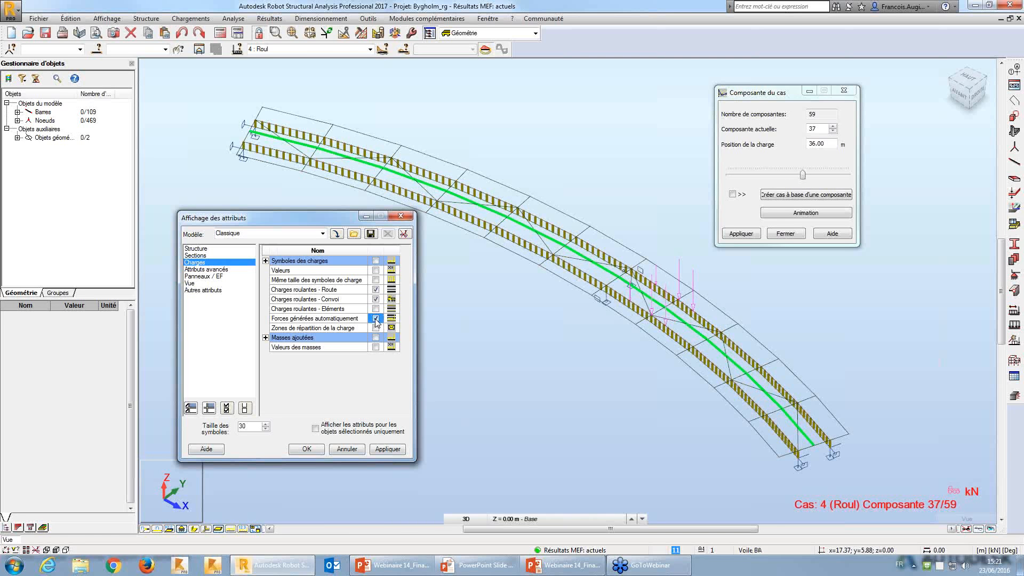
{"action": "left_click", "coordinate": [387, 449]}
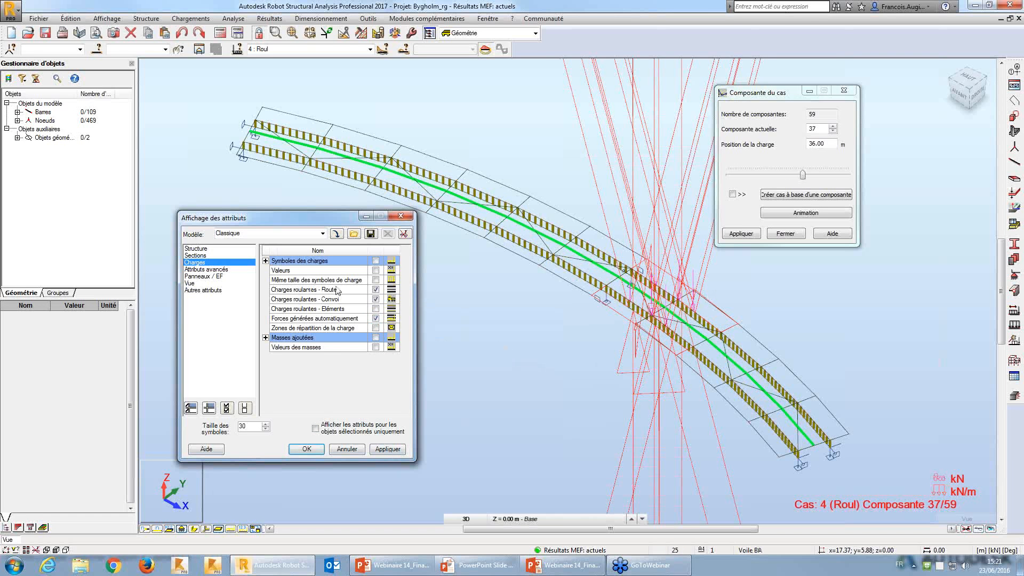
{"action": "left_click", "coordinate": [375, 280]}
{"action": "left_click", "coordinate": [392, 452]}
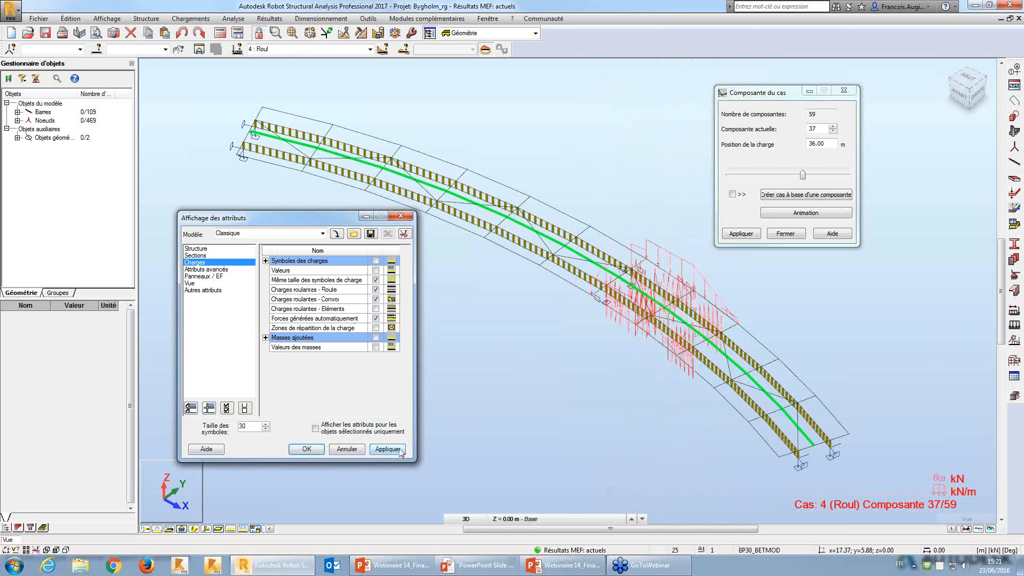
Move the vehicle forward to component 42 and back to component 39 to examine the generated forces on the deck
{"action": "middle_click_drag", "start_coordinate": [533, 353], "coordinate": [453, 305]}
{"action": "left_click", "coordinate": [833, 126]}
{"action": "left_click", "coordinate": [834, 126]}
{"action": "left_click", "coordinate": [833, 127]}
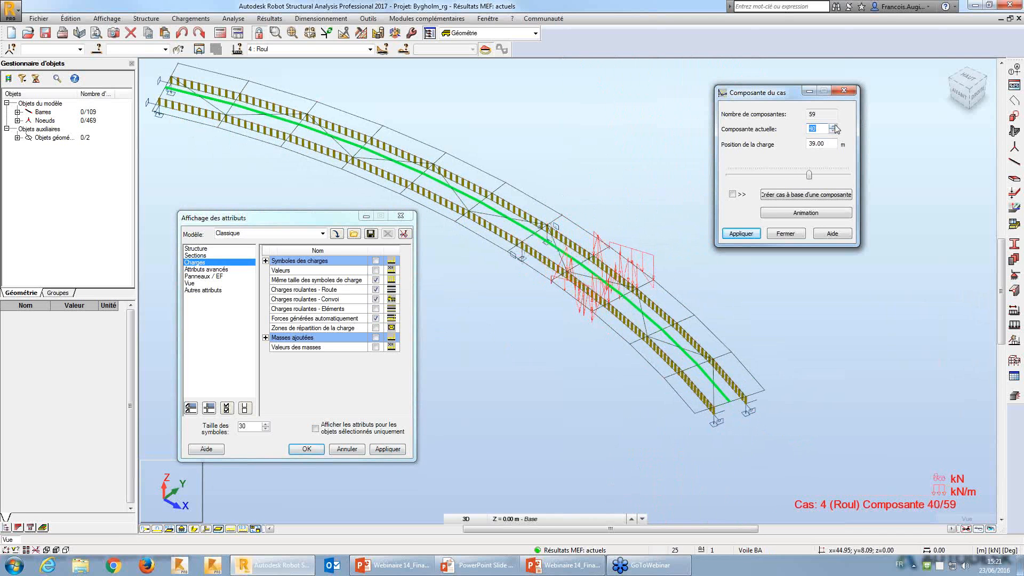
{"action": "left_click", "coordinate": [833, 126]}
{"action": "left_click", "coordinate": [832, 126]}
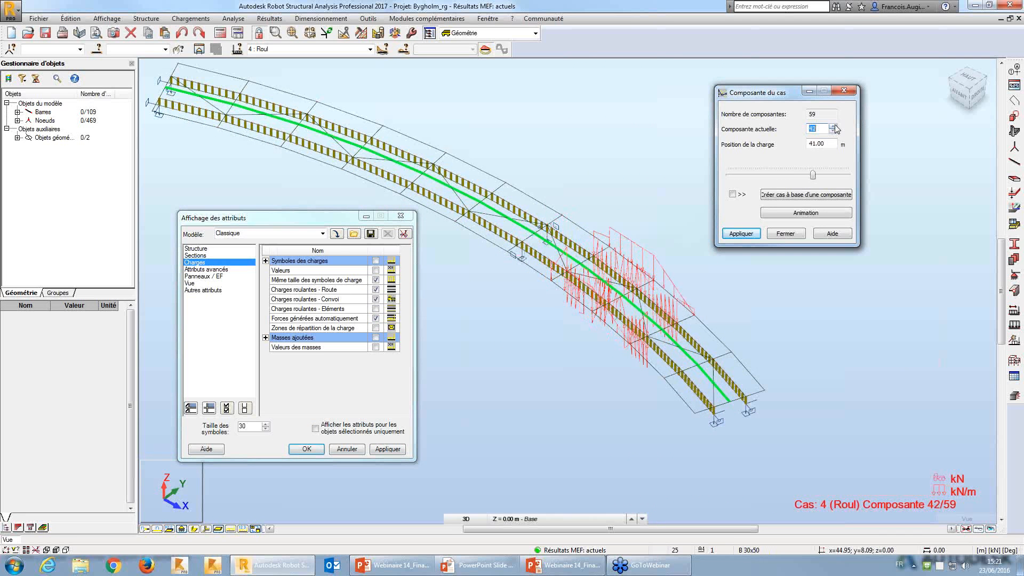
{"action": "left_click", "coordinate": [833, 131]}
{"action": "left_click", "coordinate": [833, 131]}
{"action": "left_click", "coordinate": [832, 131]}
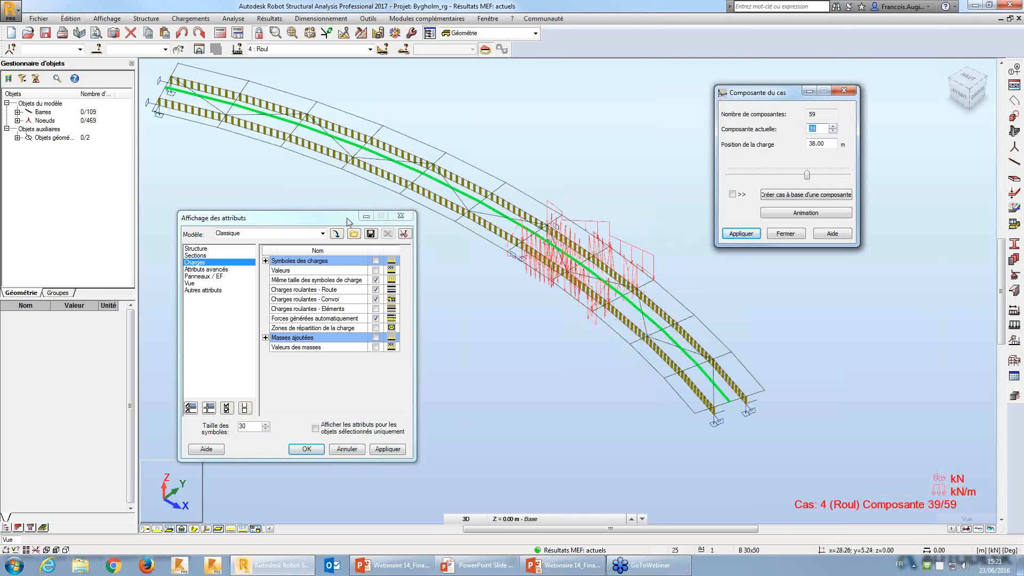
Open the moving load definition of case 4 Roul from the list of load cases
{"action": "left_click_drag", "start_coordinate": [330, 217], "coordinate": [307, 214]}
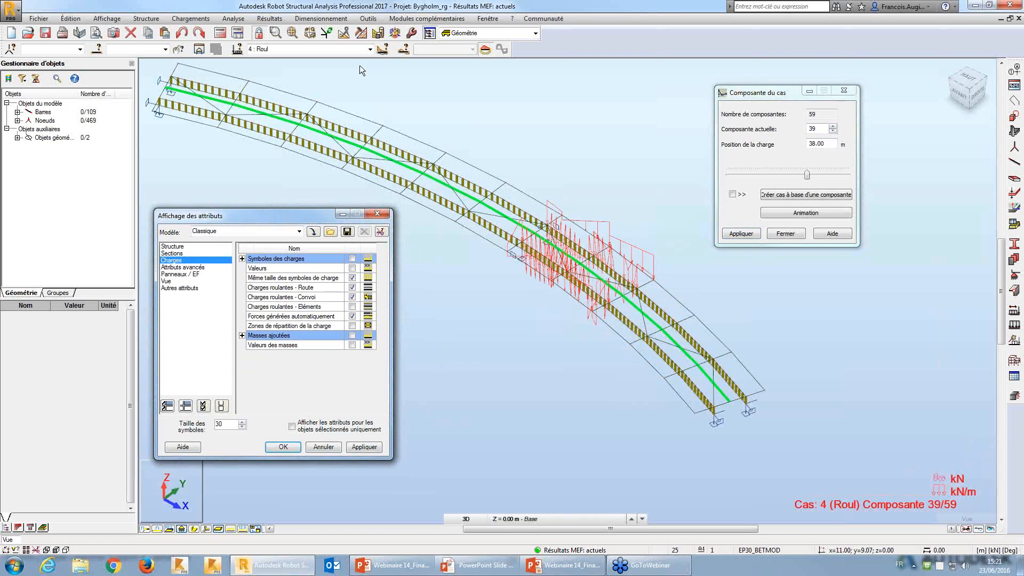
{"action": "left_click", "coordinate": [1017, 277]}
{"action": "left_click", "coordinate": [1017, 323]}
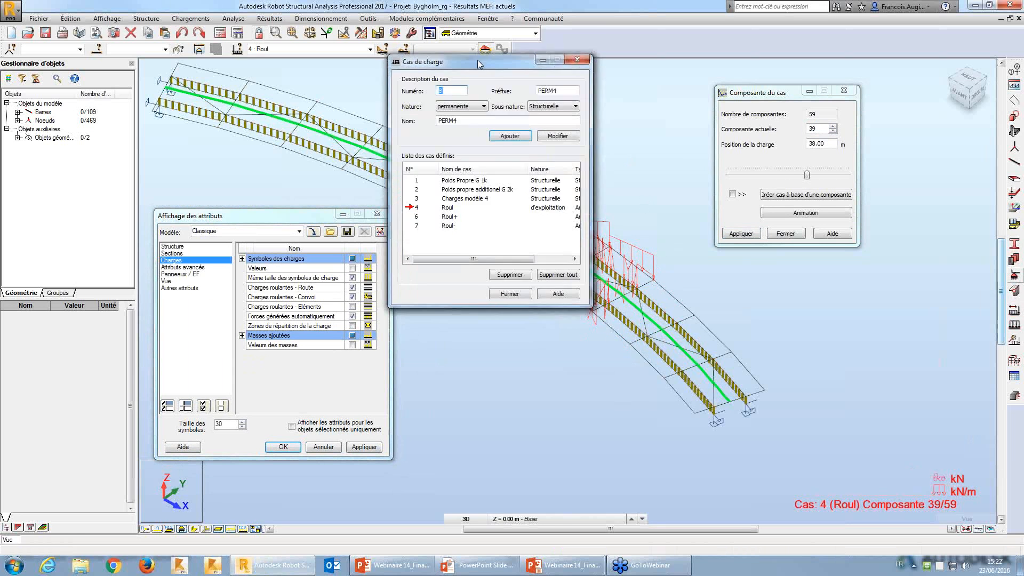
{"action": "left_click_drag", "start_coordinate": [478, 60], "coordinate": [586, 110]}
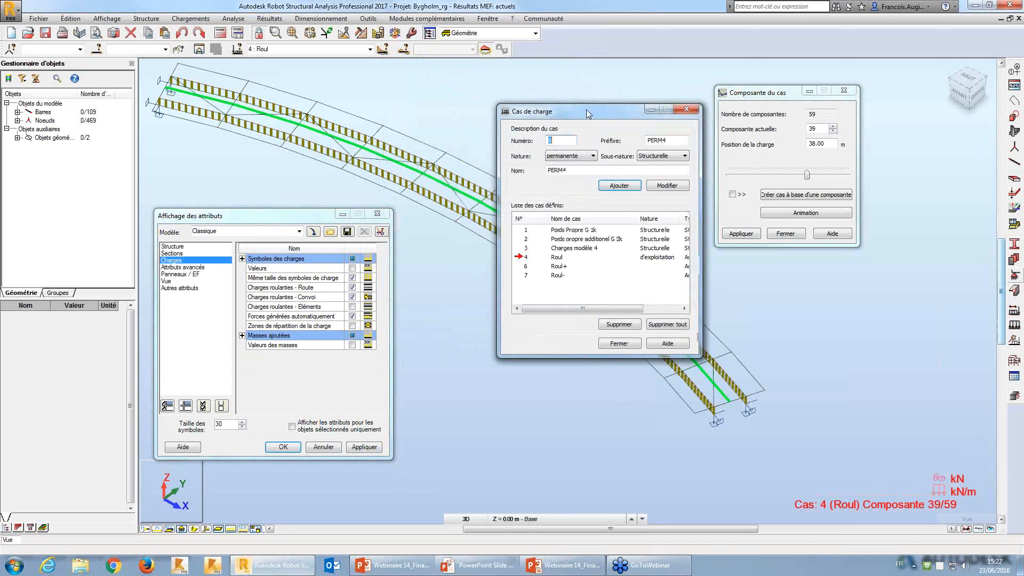
{"action": "double_click", "coordinate": [526, 257]}
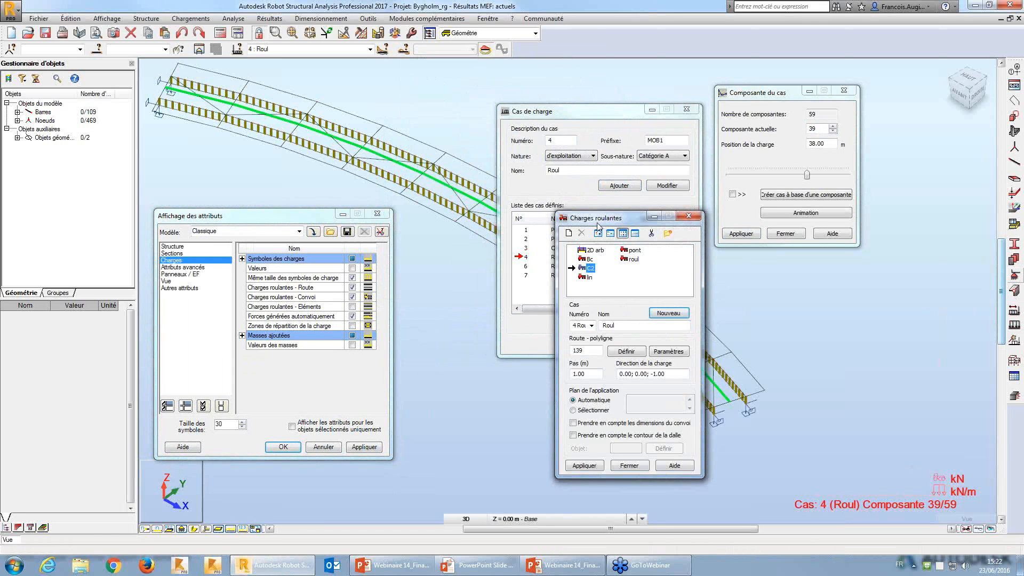
{"action": "left_click_drag", "start_coordinate": [594, 222], "coordinate": [577, 213]}
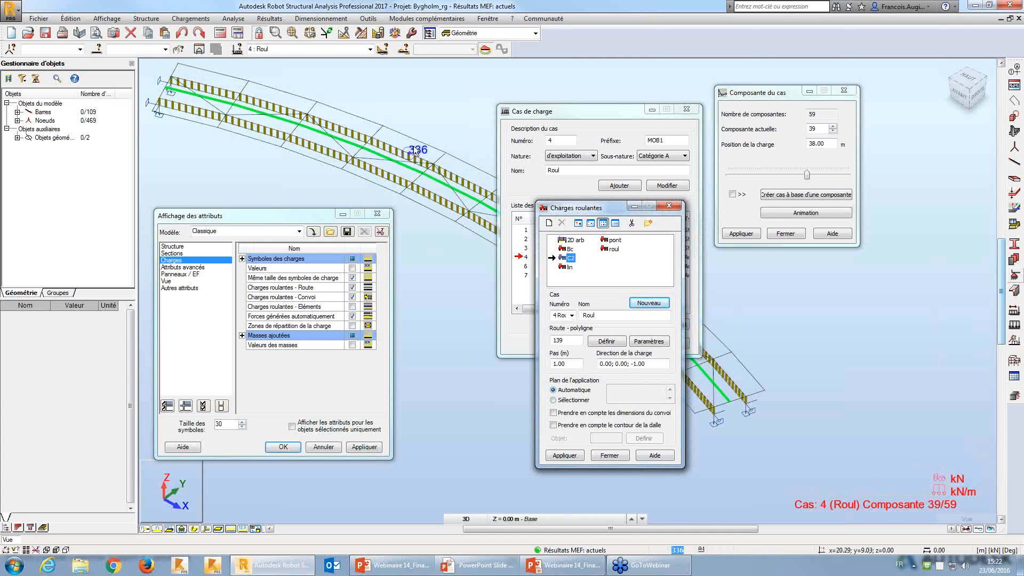
Select all bars with the HEA 100 section
{"action": "scroll", "coordinate": [415, 151], "scroll_direction": "up", "scroll_amount": 5}
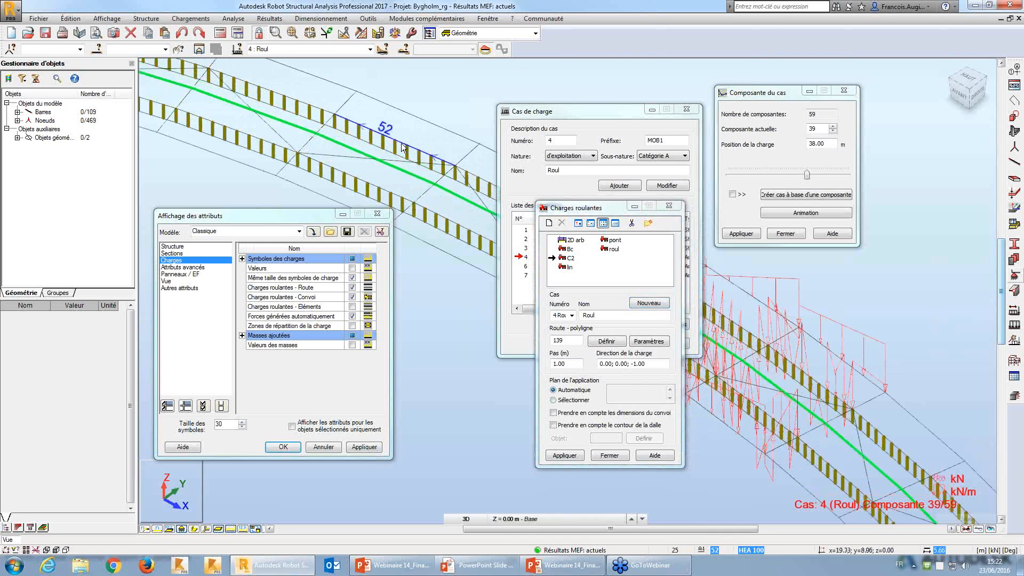
{"action": "scroll", "coordinate": [421, 178], "scroll_direction": "down", "scroll_amount": 5}
{"action": "left_click", "coordinate": [98, 52]}
{"action": "left_click_drag", "start_coordinate": [1023, 83], "coordinate": [343, 137]}
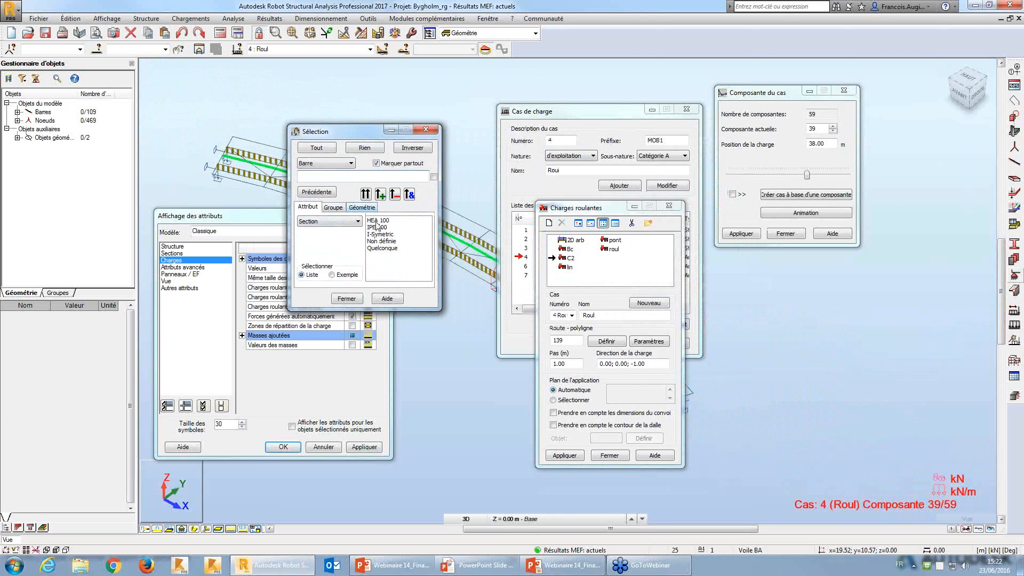
{"action": "left_click", "coordinate": [378, 220]}
{"action": "left_click", "coordinate": [365, 194]}
{"action": "left_click", "coordinate": [347, 299]}
Restrict the moving load's application plane to the selected bars 49A70 and apply the change to the case
{"action": "left_click", "coordinate": [574, 400]}
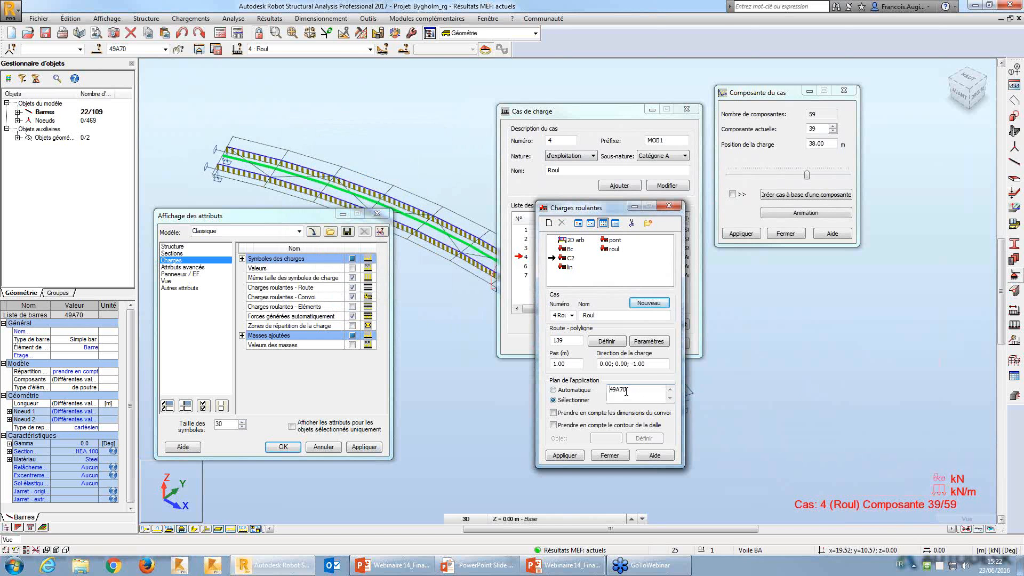
{"action": "left_click", "coordinate": [580, 458]}
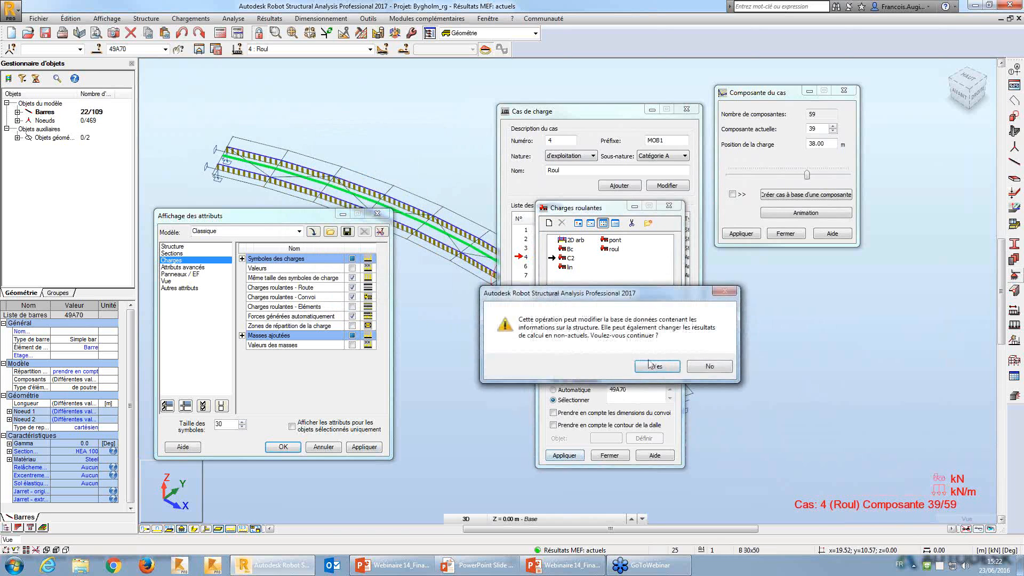
{"action": "left_click", "coordinate": [656, 368]}
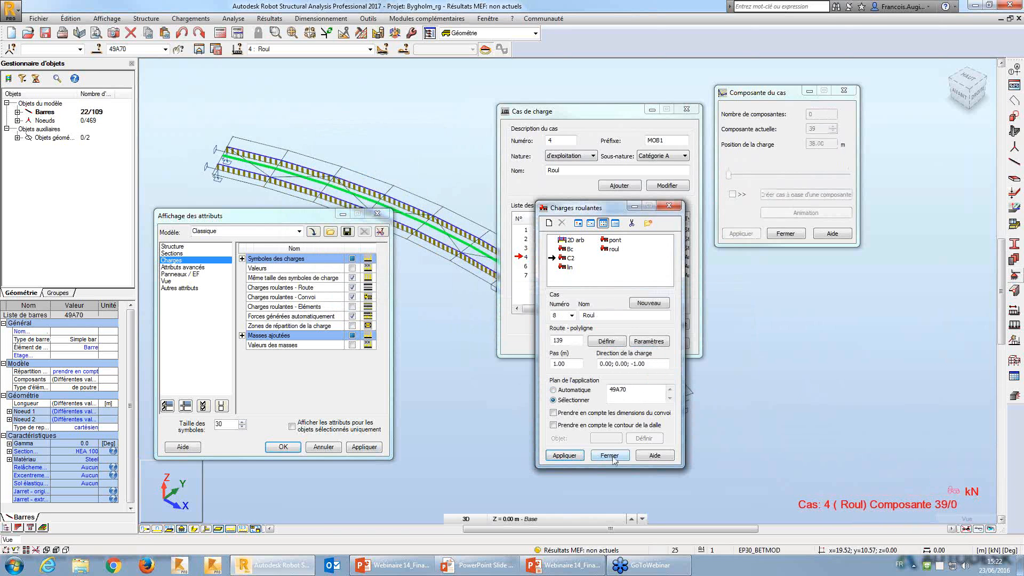
{"action": "left_click", "coordinate": [610, 456]}
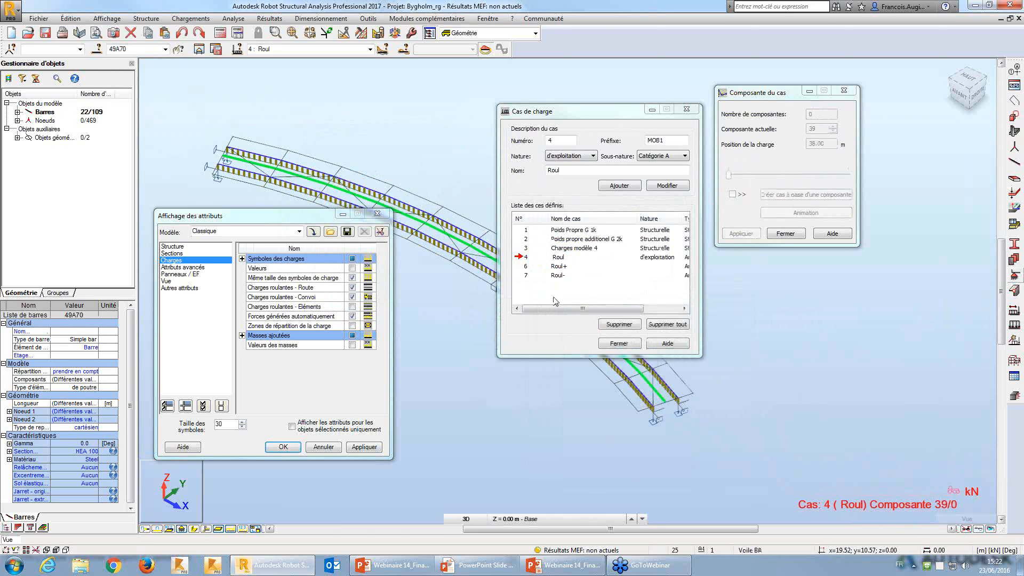
Recalculate the structure, continuing past the instability warning, and clear the dialogs away from the model
{"action": "left_click", "coordinate": [220, 33]}
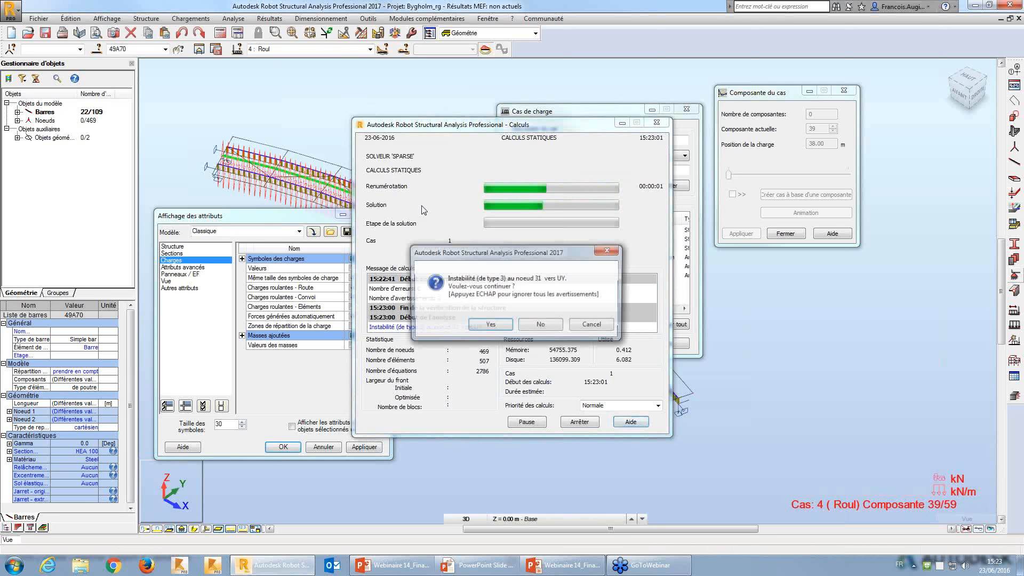
{"action": "left_click", "coordinate": [499, 324]}
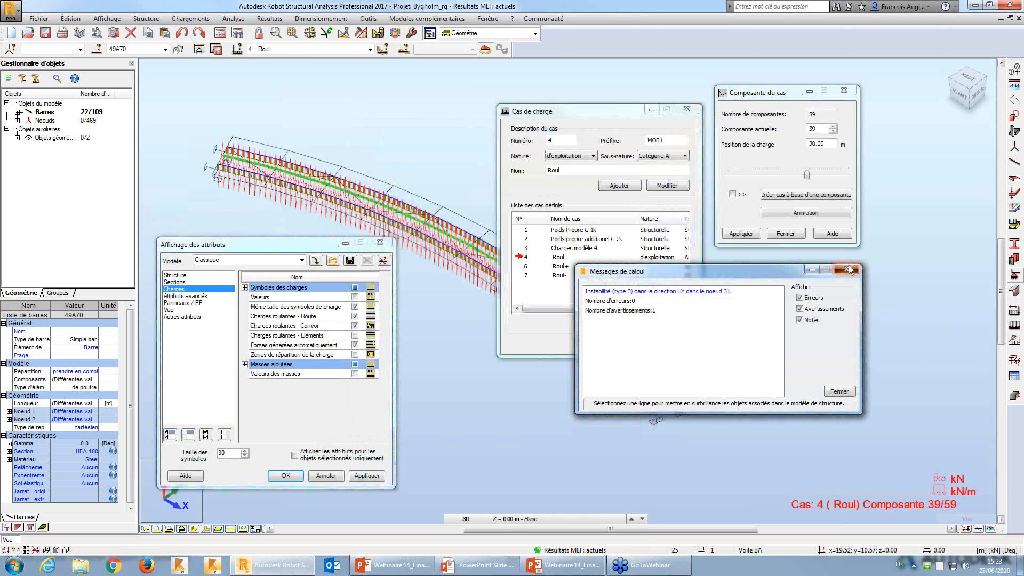
{"action": "left_click_drag", "start_coordinate": [627, 110], "coordinate": [818, 256]}
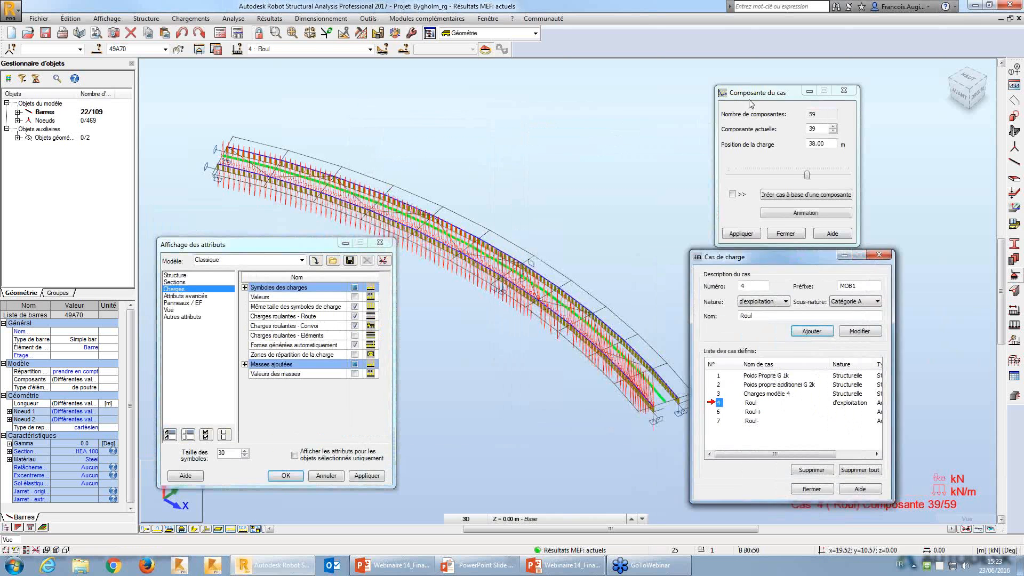
Move the vehicle back to component 36 to examine the newly generated forces along the bridge
{"action": "left_click_drag", "start_coordinate": [754, 95], "coordinate": [756, 82]}
{"action": "middle_click_drag", "start_coordinate": [588, 242], "coordinate": [562, 208]}
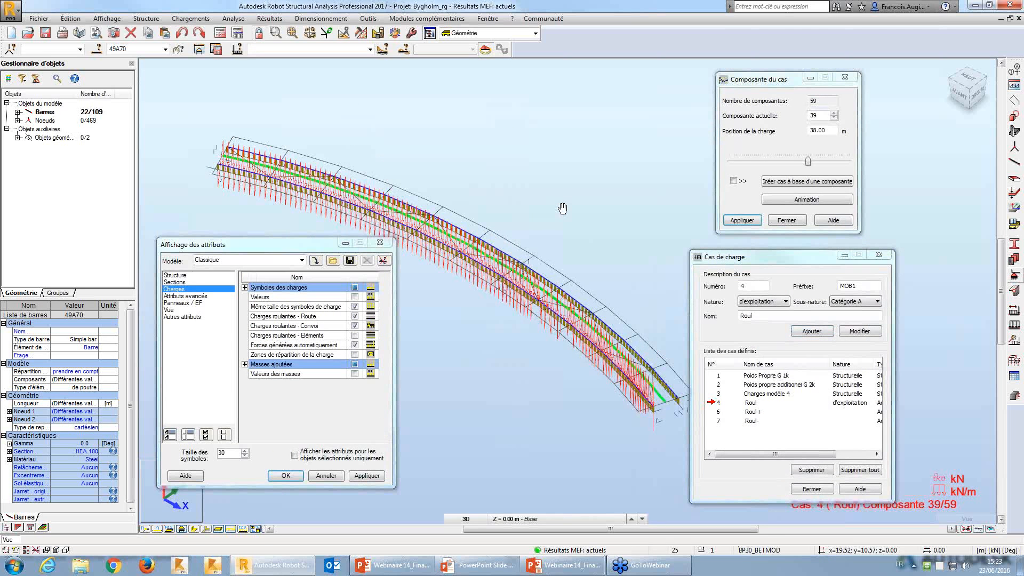
{"action": "left_click", "coordinate": [835, 118]}
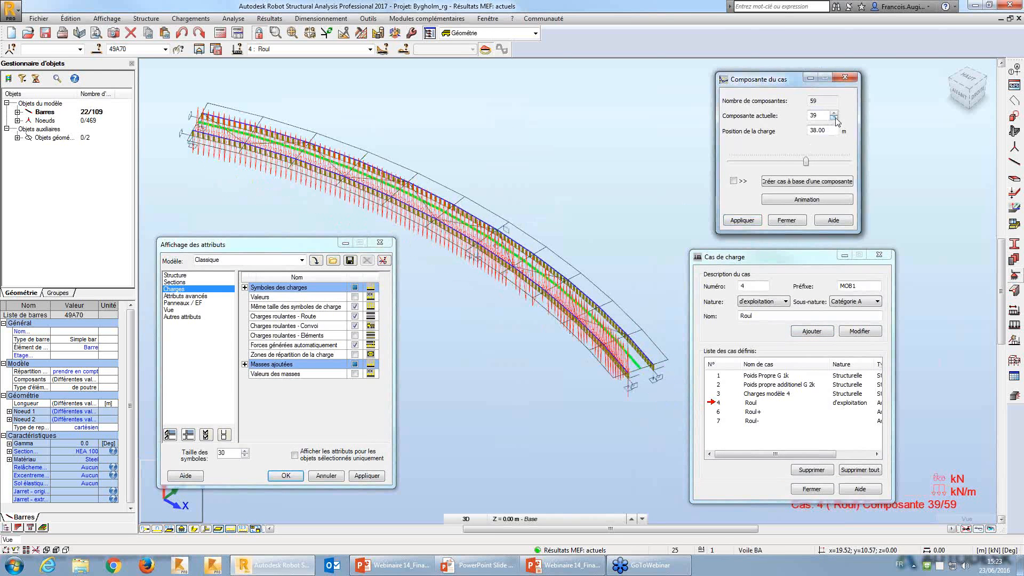
{"action": "left_click", "coordinate": [835, 118]}
{"action": "left_click", "coordinate": [834, 118]}
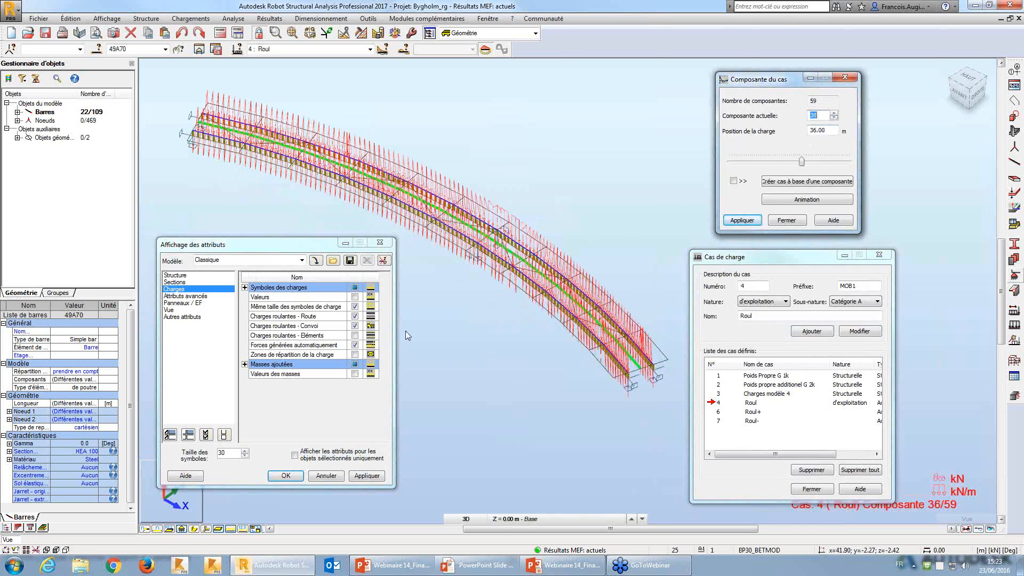
Turn off the uniform load symbol size and inspect the generated forces around the vehicle up close
{"action": "left_click", "coordinate": [355, 306]}
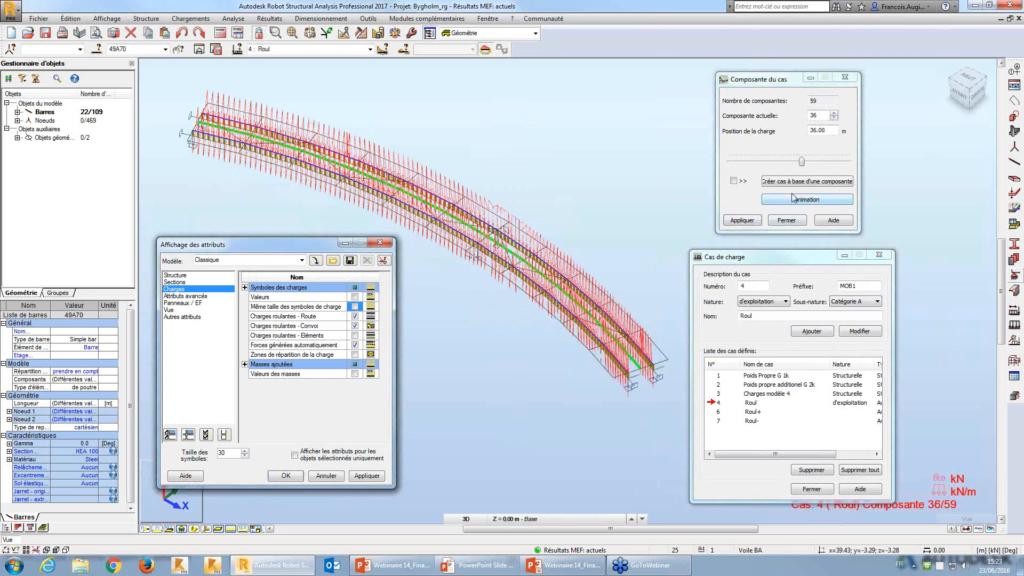
{"action": "left_click", "coordinate": [374, 476]}
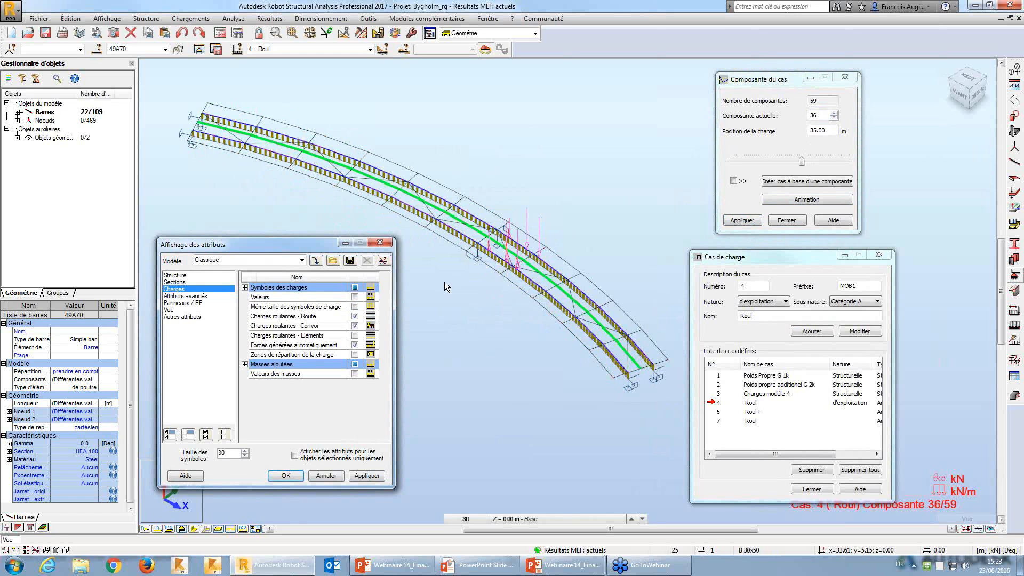
{"action": "middle_click_drag", "start_coordinate": [522, 242], "coordinate": [508, 223]}
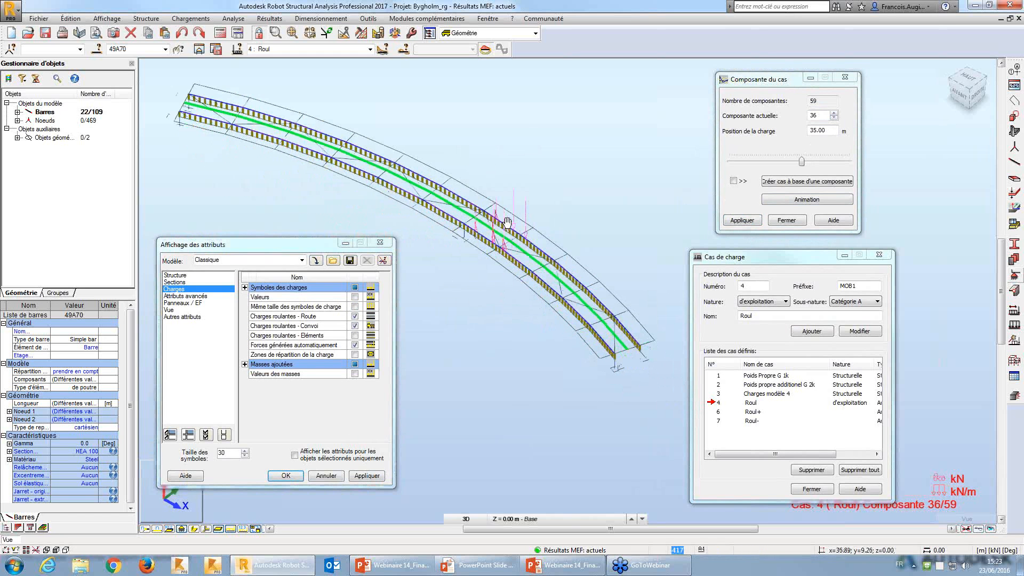
{"action": "scroll", "coordinate": [509, 227], "scroll_direction": "up", "scroll_amount": 5}
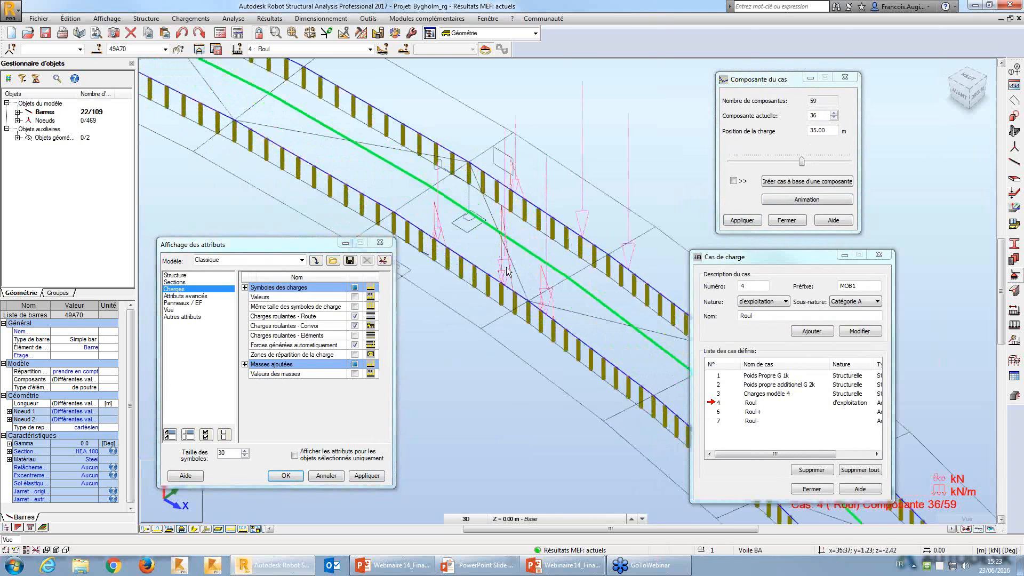
{"action": "scroll", "coordinate": [548, 265], "scroll_direction": "up", "scroll_amount": 3}
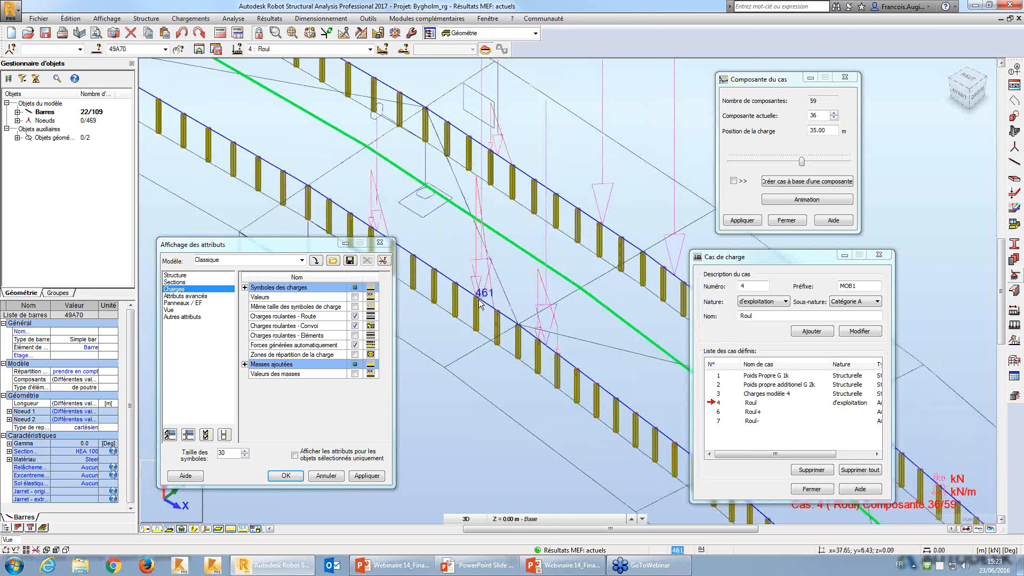
{"action": "scroll", "coordinate": [471, 297], "scroll_direction": "down", "scroll_amount": 8}
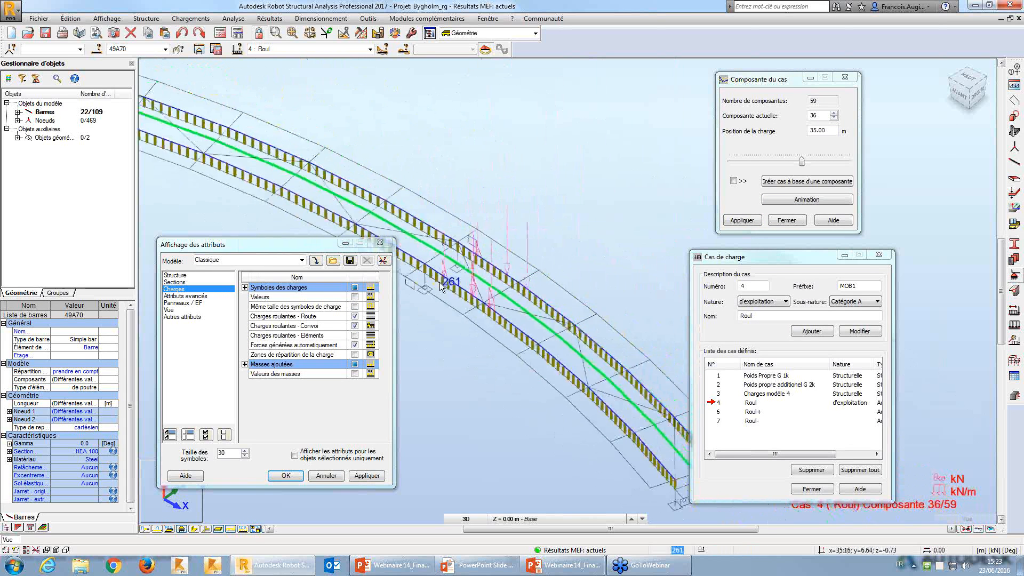
{"action": "left_click_drag", "start_coordinate": [310, 248], "coordinate": [306, 246]}
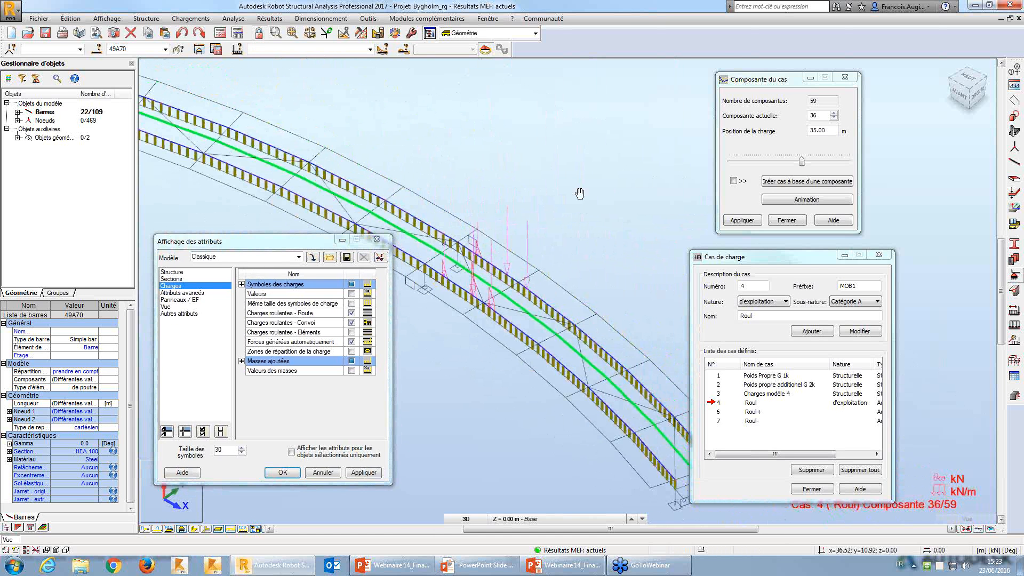
{"action": "middle_click_drag", "start_coordinate": [583, 224], "coordinate": [577, 180]}
Set the concentrated-force tolerance in the route parameters of moving load case 4 to 0.1 m and apply the change
{"action": "left_click_drag", "start_coordinate": [751, 256], "coordinate": [527, 145]}
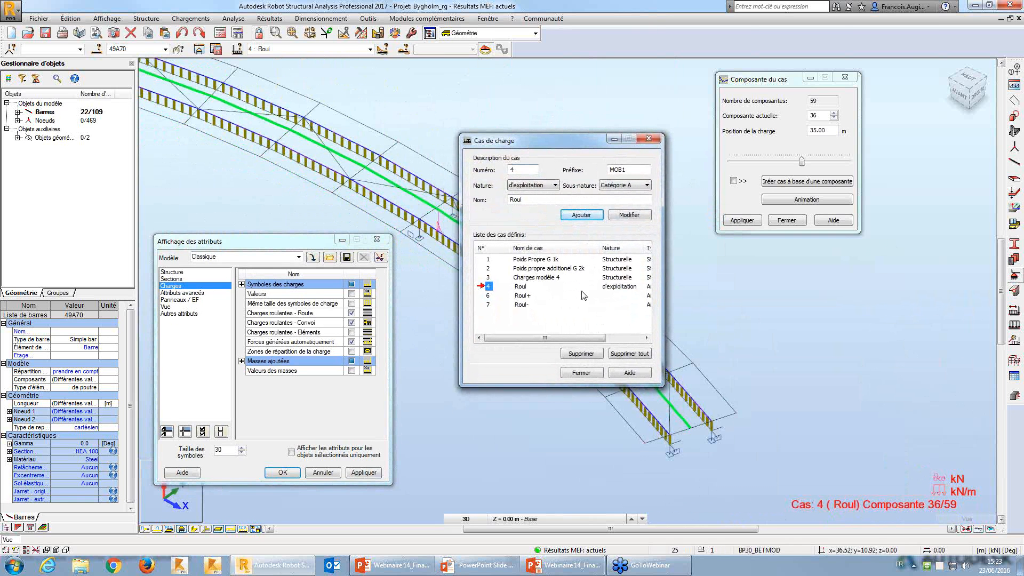
{"action": "double_click", "coordinate": [488, 287]}
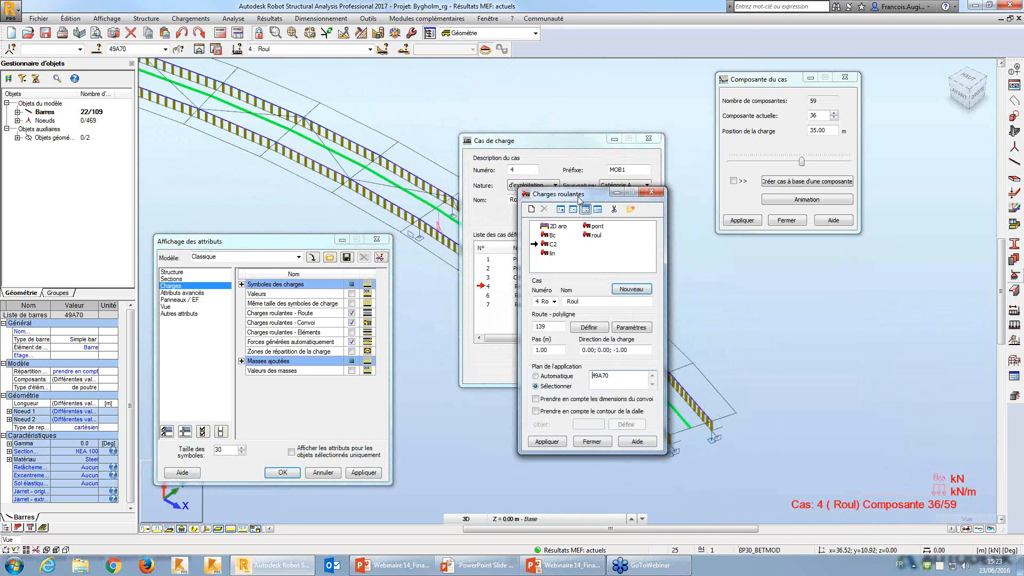
{"action": "left_click", "coordinate": [640, 327]}
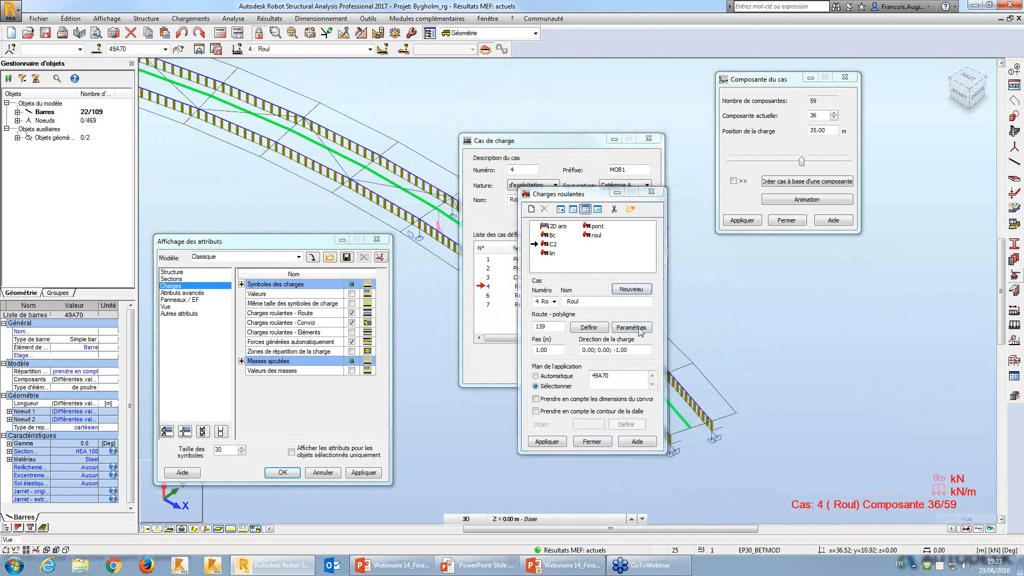
{"action": "left_click_drag", "start_coordinate": [626, 241], "coordinate": [773, 283]}
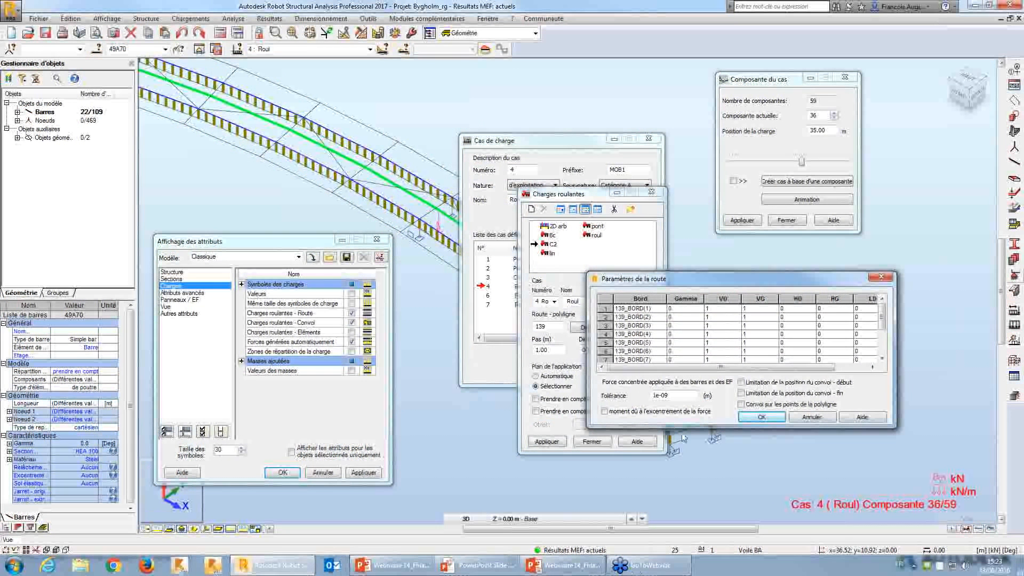
{"action": "double_click", "coordinate": [675, 396]}
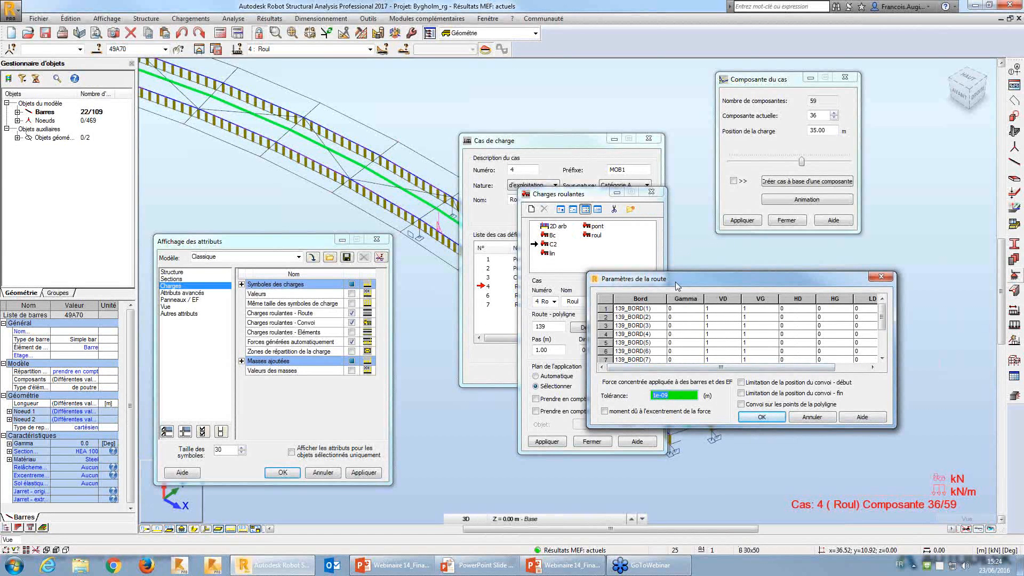
{"action": "left_click_drag", "start_coordinate": [680, 276], "coordinate": [696, 275]}
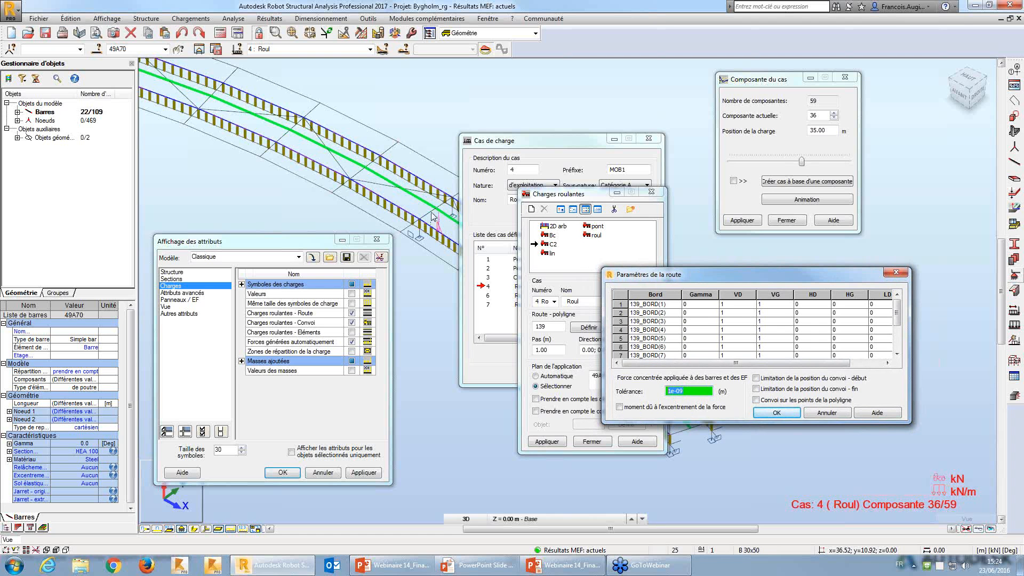
{"action": "left_click_drag", "start_coordinate": [660, 277], "coordinate": [643, 284]}
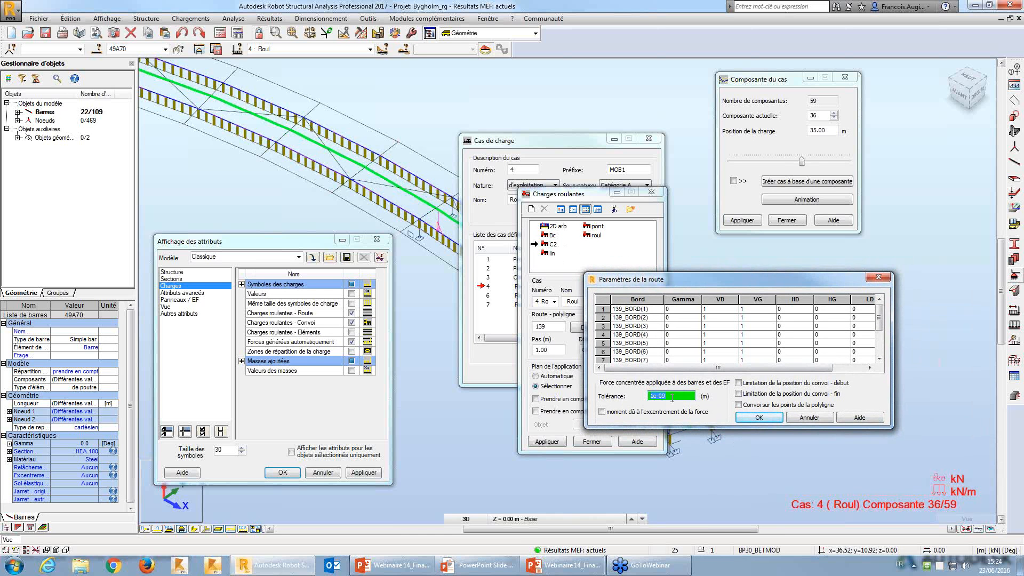
{"action": "type", "text": "0.1"}
{"action": "left_click", "coordinate": [774, 419]}
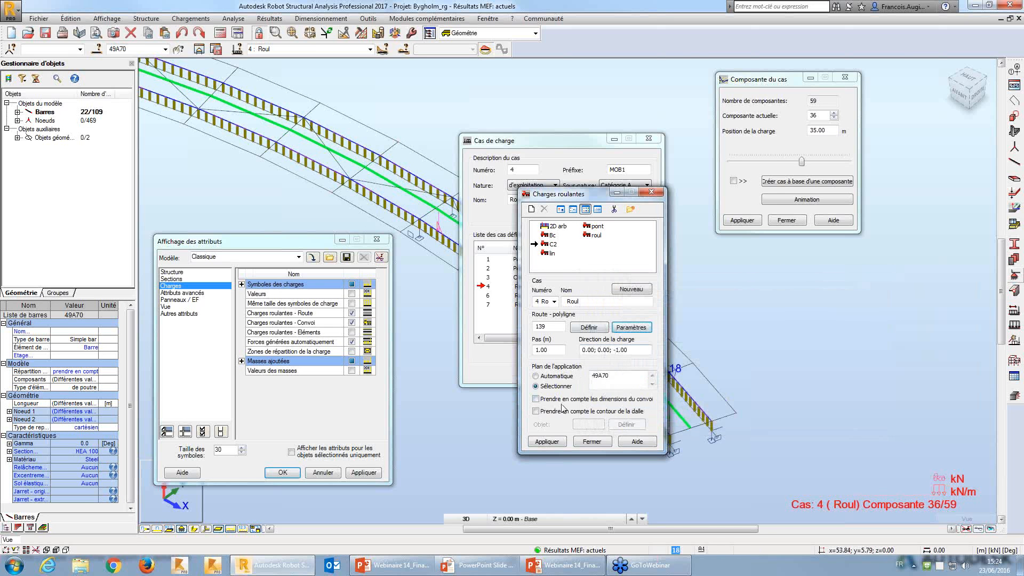
{"action": "left_click", "coordinate": [547, 442]}
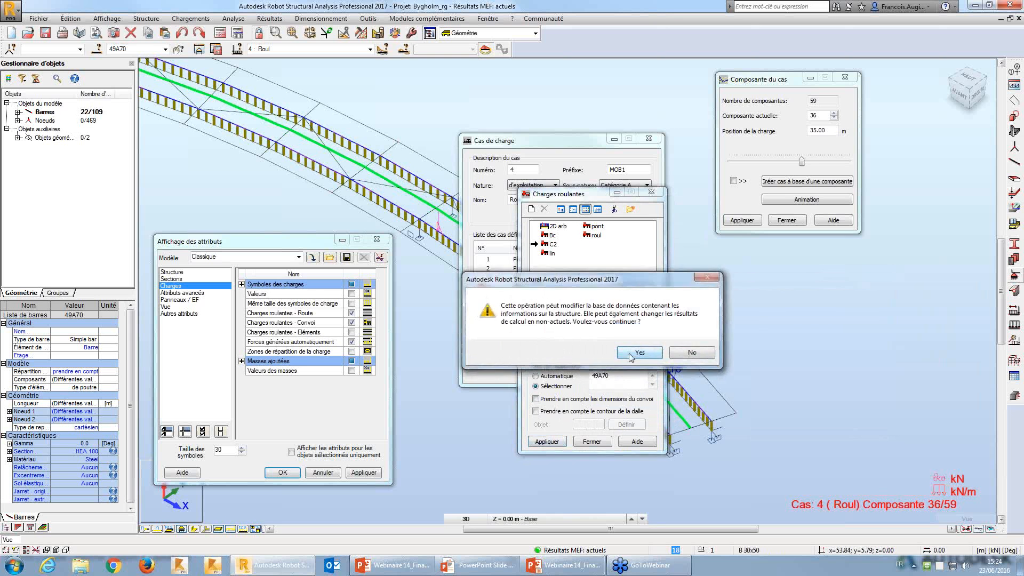
{"action": "left_click", "coordinate": [636, 349]}
{"action": "left_click", "coordinate": [656, 194]}
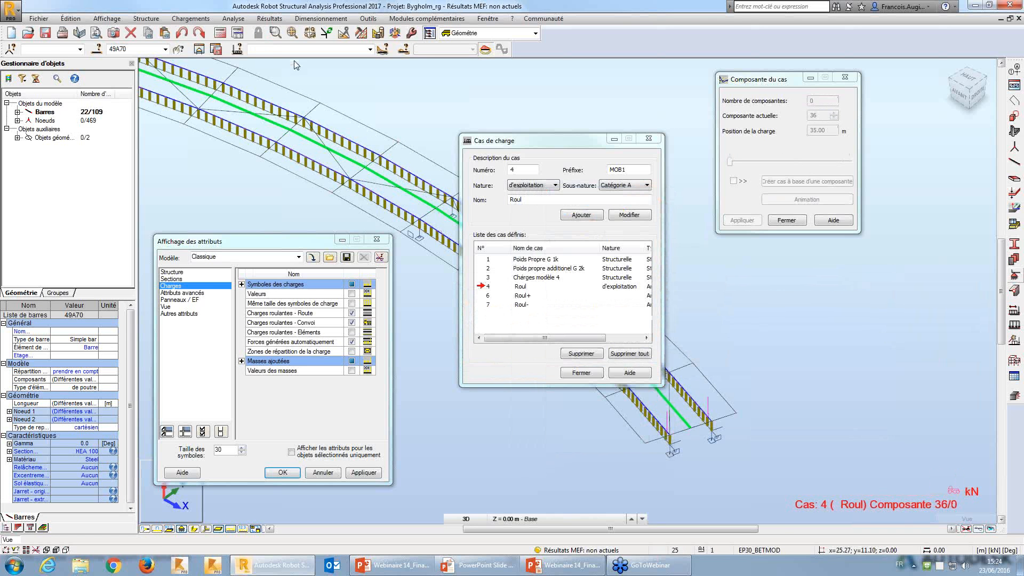
Recalculate the structure, continuing past the instability warning, and clear the dialogs away from the vehicle
{"action": "left_click", "coordinate": [221, 35]}
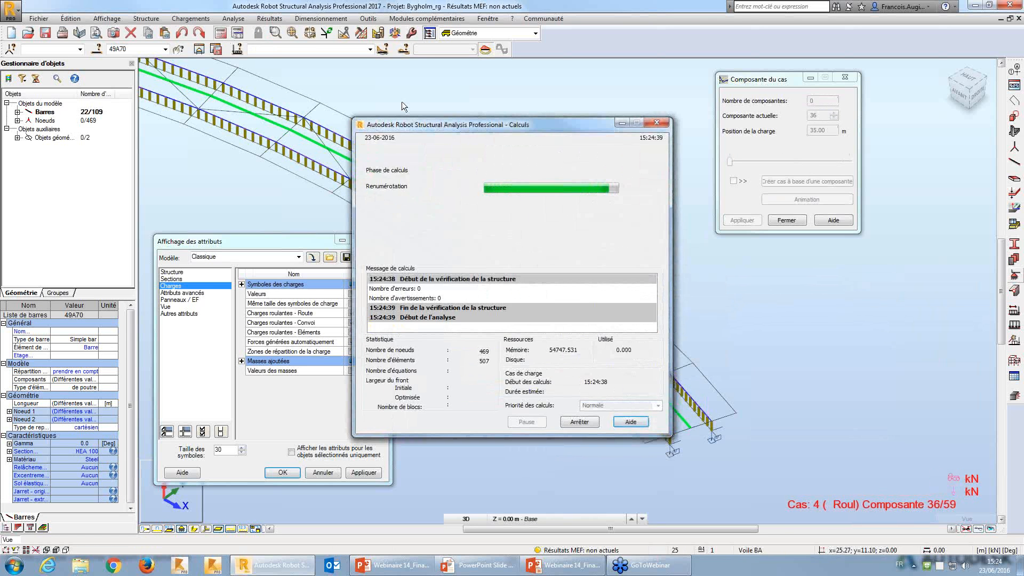
{"action": "left_click", "coordinate": [501, 327]}
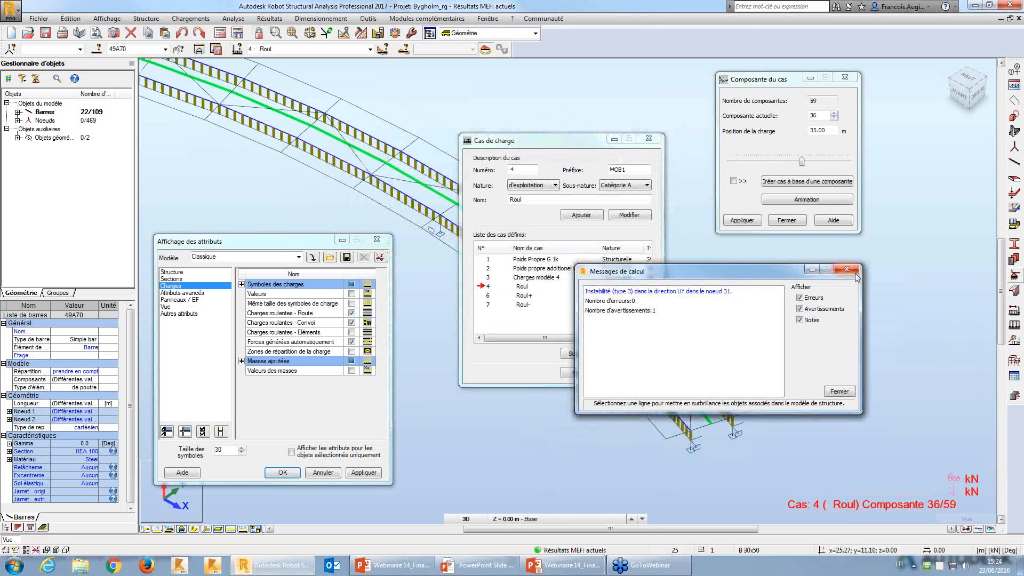
{"action": "left_click", "coordinate": [853, 271]}
{"action": "left_click_drag", "start_coordinate": [533, 140], "coordinate": [821, 240]}
{"action": "left_click_drag", "start_coordinate": [299, 242], "coordinate": [299, 224]}
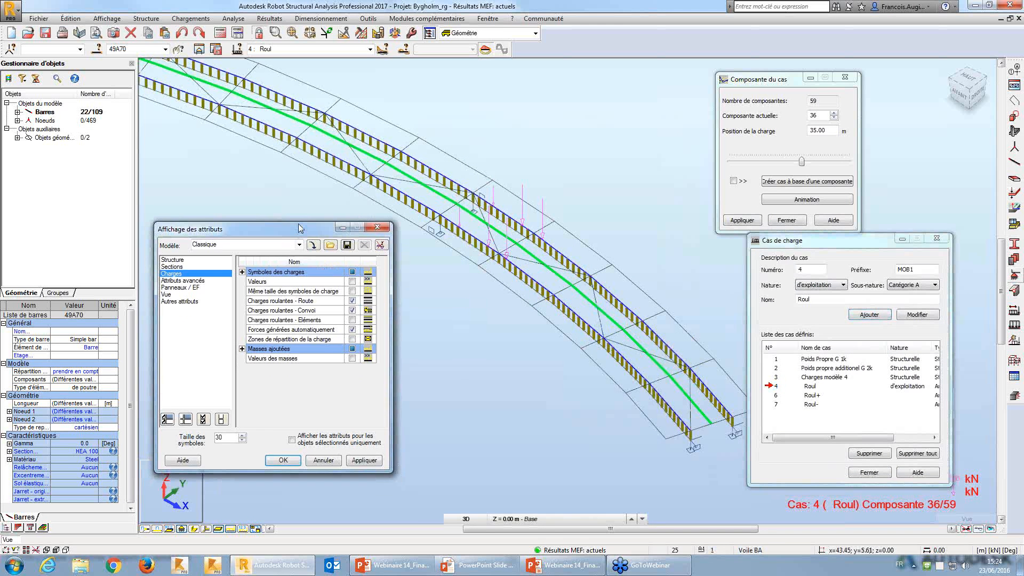
Turn on the uniform load symbol size and apply it to the view
{"action": "left_click", "coordinate": [351, 294]}
{"action": "left_click", "coordinate": [351, 285]}
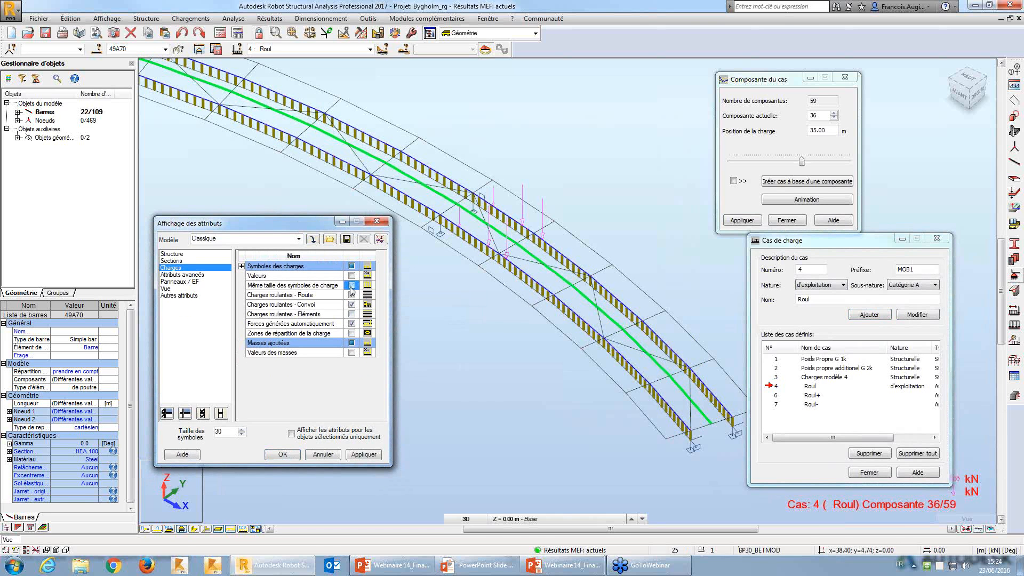
{"action": "left_click", "coordinate": [364, 455]}
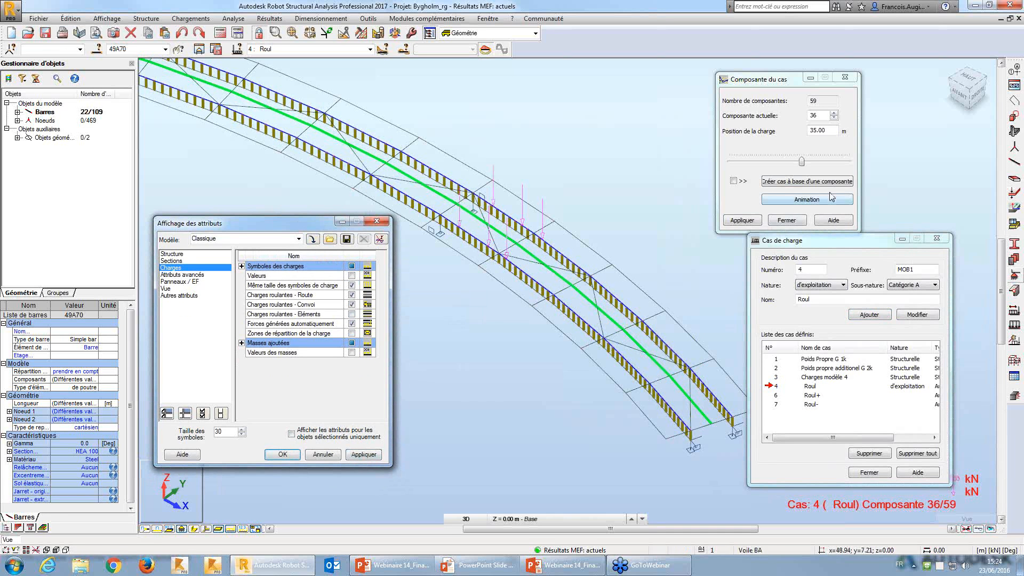
Advance the vehicle to component 44, return it to component 41 and deselect the uniform load symbol size option
{"action": "left_click", "coordinate": [834, 114]}
{"action": "left_click", "coordinate": [833, 113]}
{"action": "left_click", "coordinate": [834, 114]}
{"action": "left_click", "coordinate": [834, 113]}
{"action": "left_click", "coordinate": [834, 114]}
{"action": "left_click", "coordinate": [833, 114]}
{"action": "left_click", "coordinate": [834, 114]}
{"action": "left_click", "coordinate": [833, 114]}
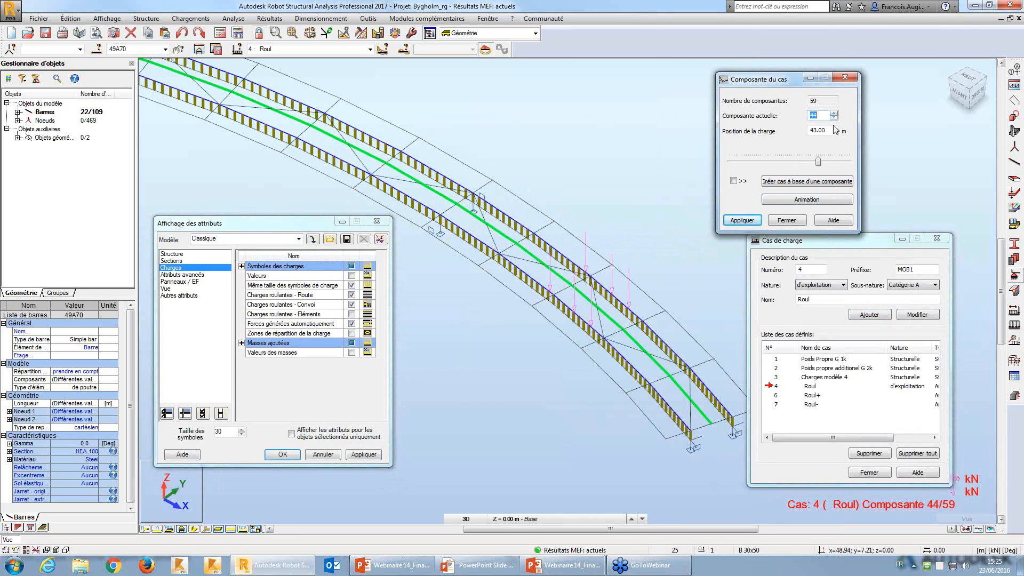
{"action": "left_click", "coordinate": [833, 118]}
{"action": "left_click", "coordinate": [834, 118]}
{"action": "left_click", "coordinate": [833, 118]}
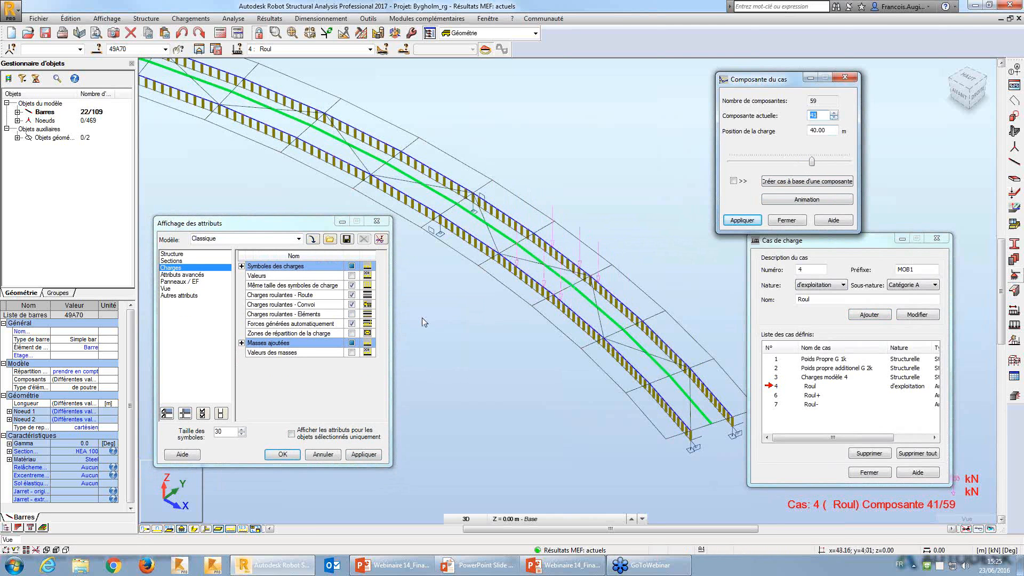
{"action": "left_click", "coordinate": [352, 286]}
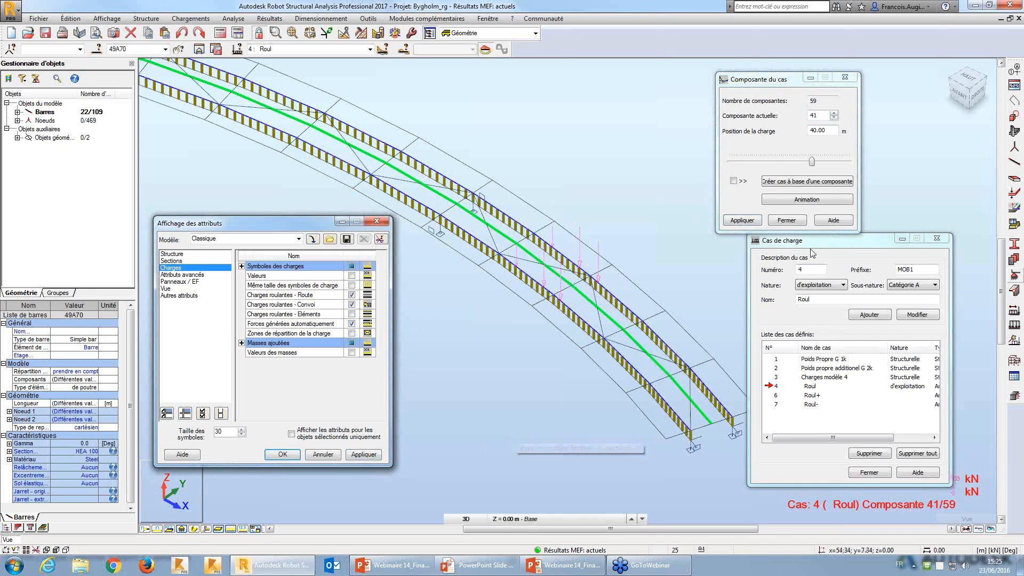
Review the route parameters of moving load case 4 and close them without changes
{"action": "left_click_drag", "start_coordinate": [795, 241], "coordinate": [475, 183]}
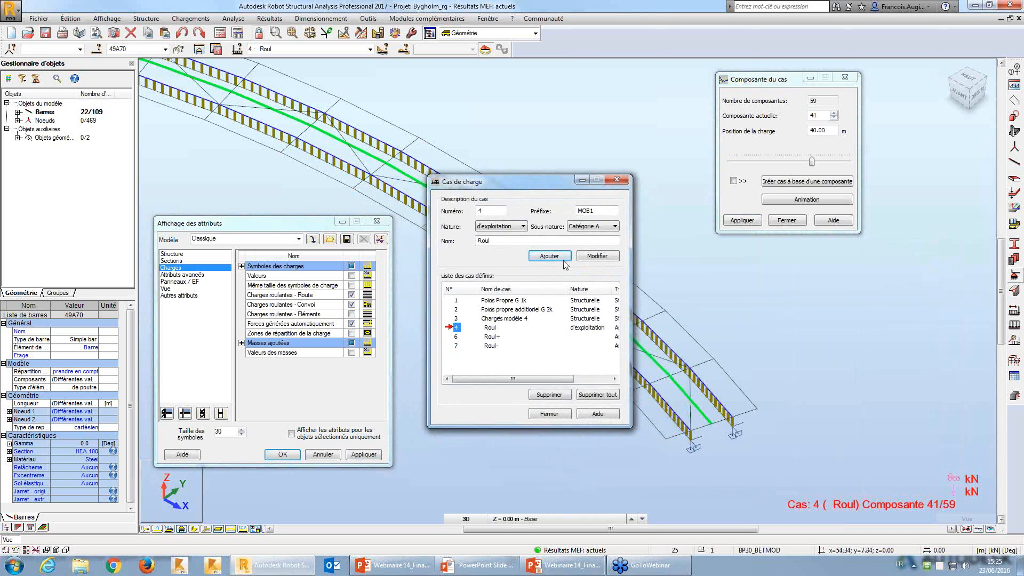
{"action": "double_click", "coordinate": [457, 328]}
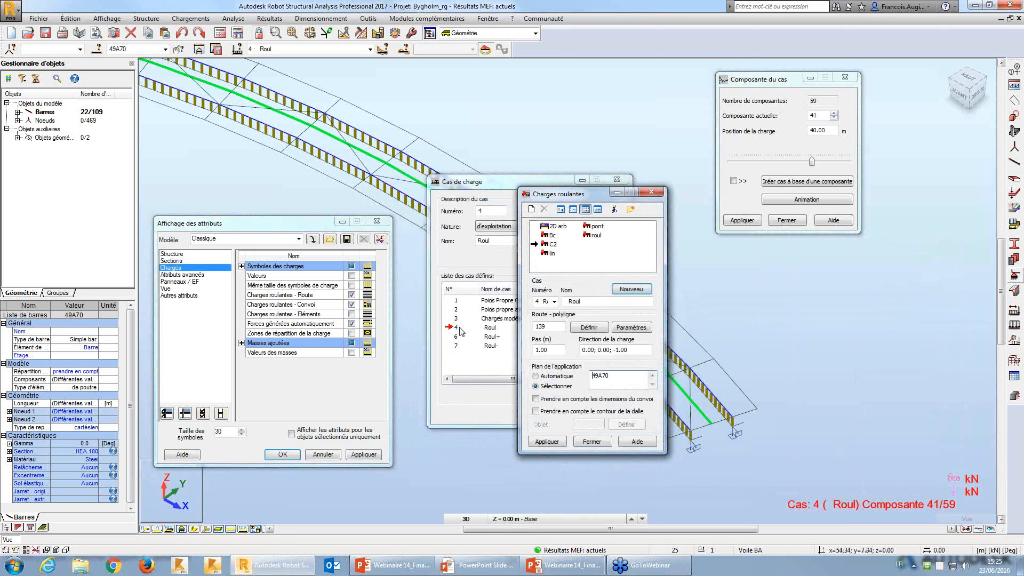
{"action": "left_click", "coordinate": [631, 326]}
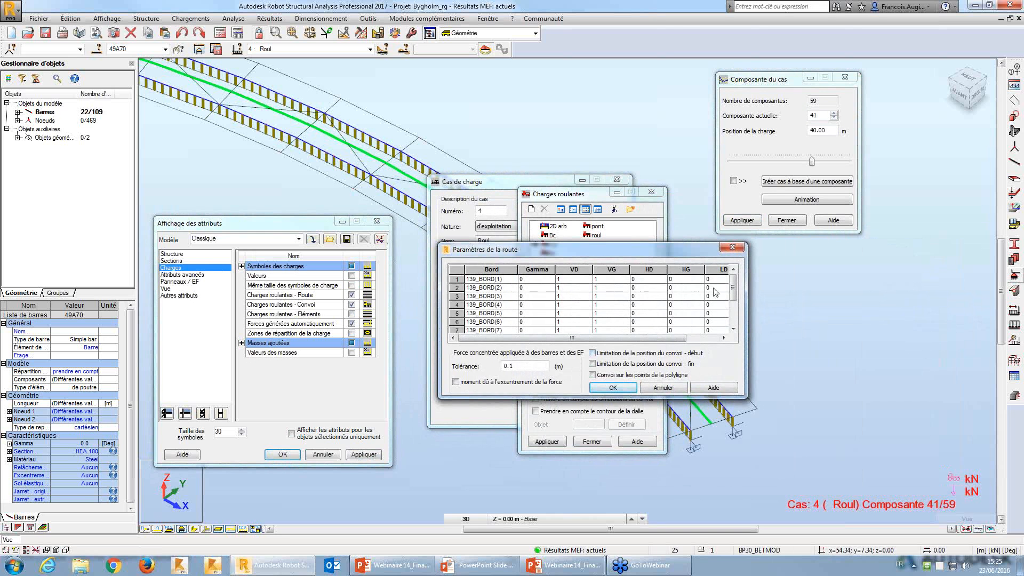
{"action": "left_click", "coordinate": [680, 388]}
{"action": "left_click", "coordinate": [591, 440]}
Clear the load case dialog away from the bridge and advance the vehicle to component 49
{"action": "left_click_drag", "start_coordinate": [535, 183], "coordinate": [293, 207]}
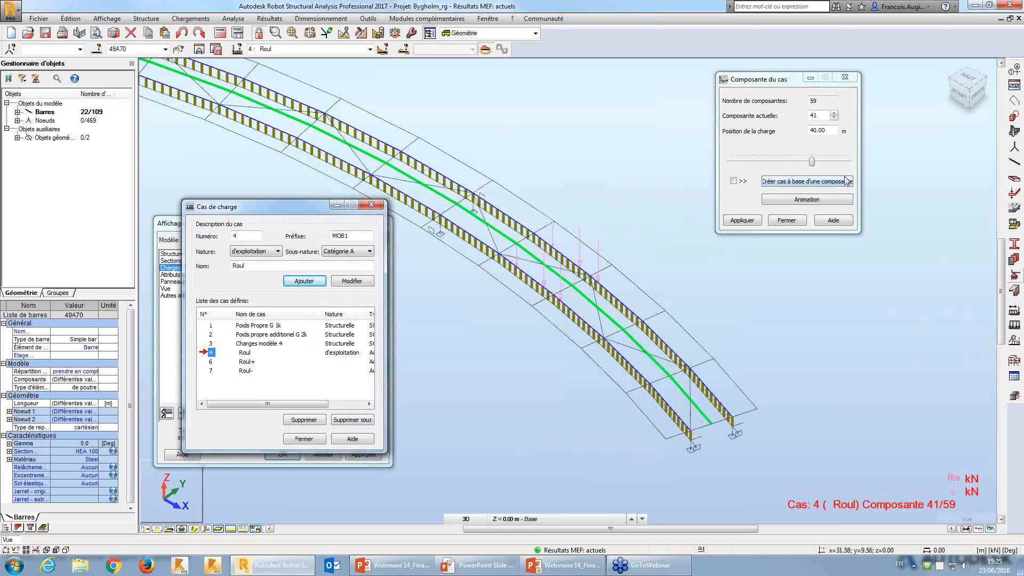
{"action": "left_click", "coordinate": [833, 116]}
{"action": "left_click_drag", "start_coordinate": [833, 113], "coordinate": [834, 118]}
Enable the convoy position limits at both the start and end of the route for case 4 and apply the change
{"action": "double_click", "coordinate": [212, 353]}
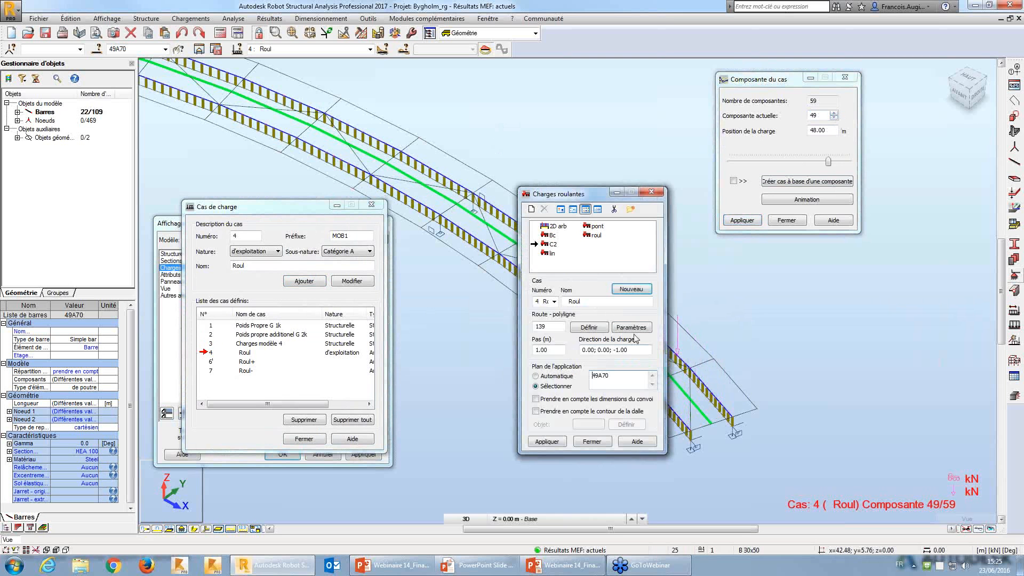
{"action": "left_click", "coordinate": [637, 331]}
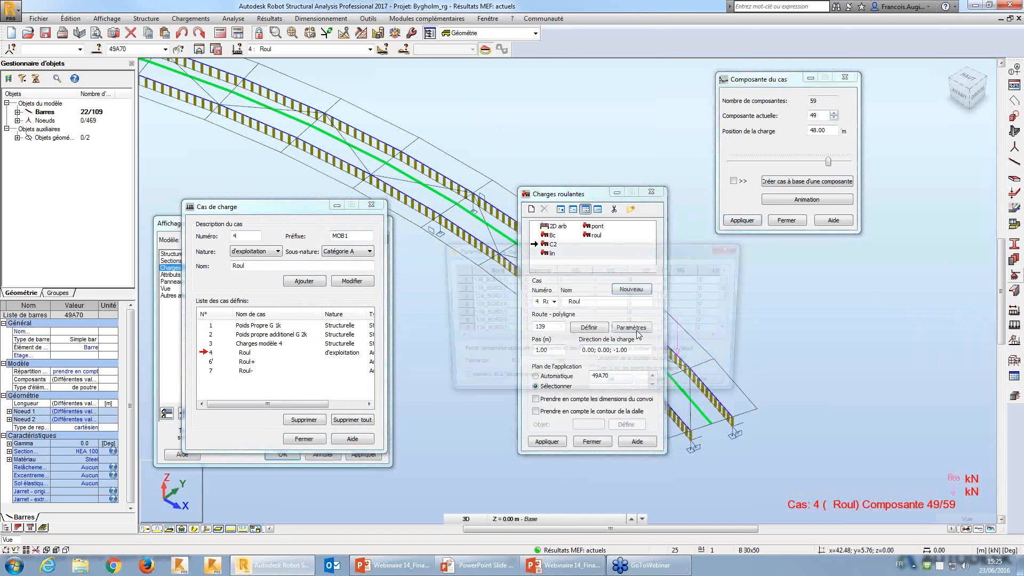
{"action": "left_click", "coordinate": [623, 363]}
{"action": "left_click", "coordinate": [621, 353]}
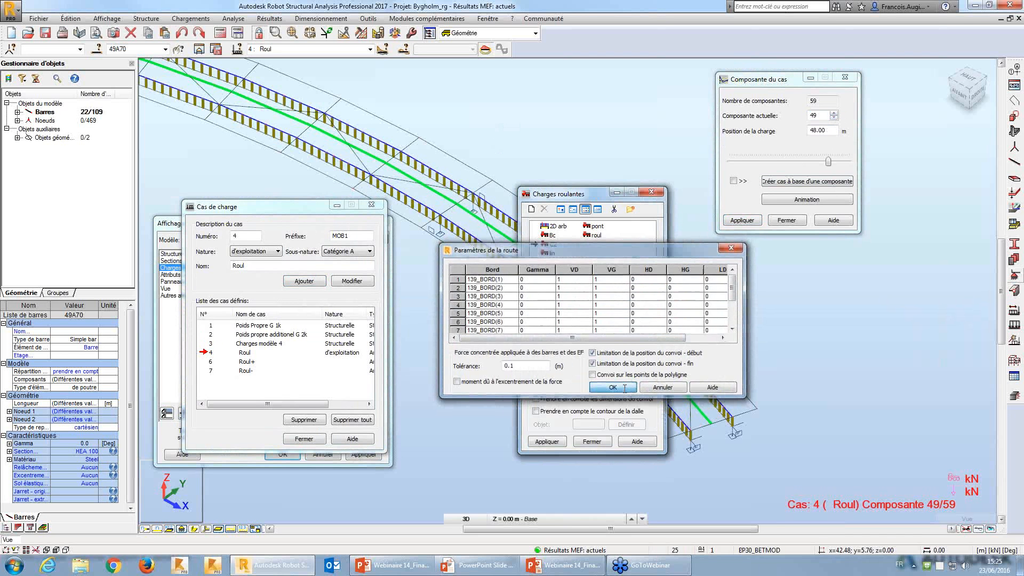
{"action": "left_click", "coordinate": [613, 388]}
{"action": "left_click", "coordinate": [556, 447]}
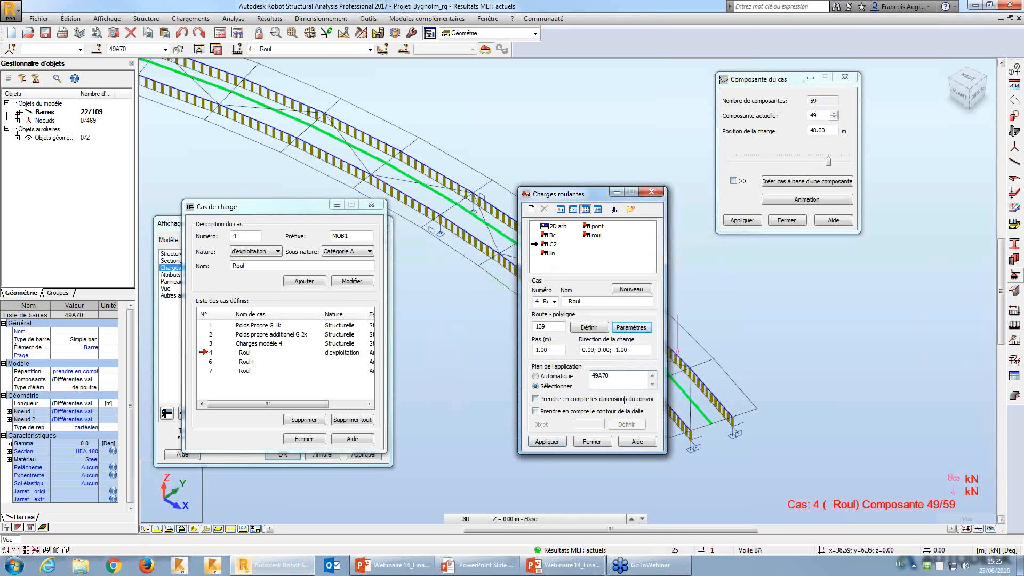
{"action": "left_click", "coordinate": [547, 441]}
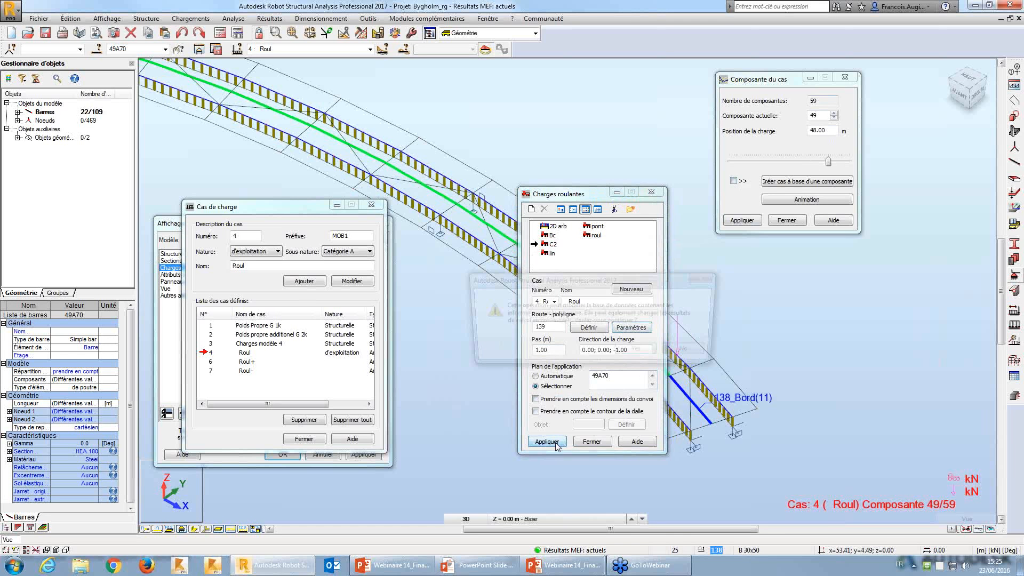
{"action": "left_click_drag", "start_coordinate": [622, 284], "coordinate": [592, 393]}
{"action": "left_click", "coordinate": [616, 457]}
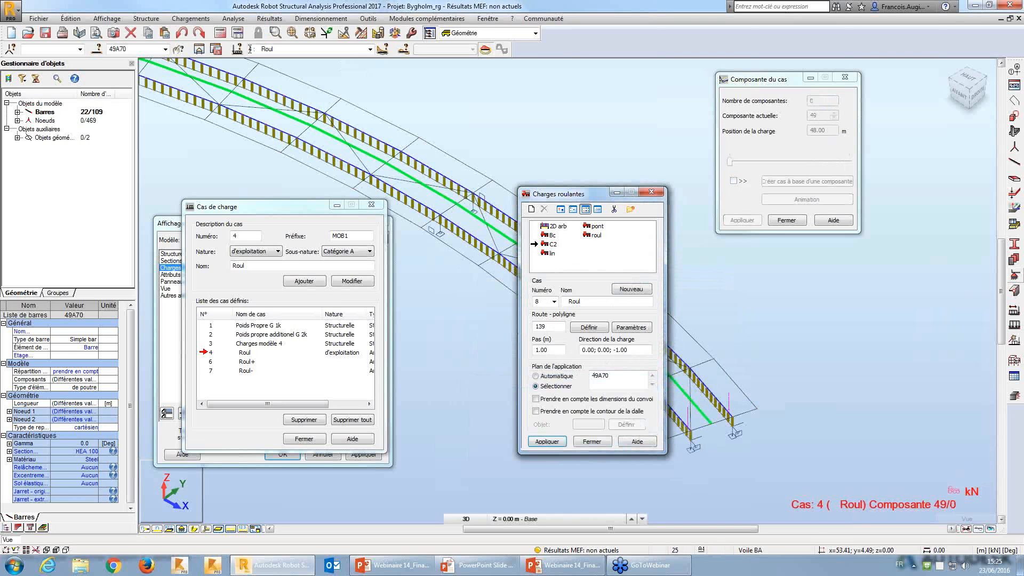
Recalculate the structure with the convoy position limits, continuing past the instability warning, and uncover the end of the bridge
{"action": "left_click", "coordinate": [221, 33]}
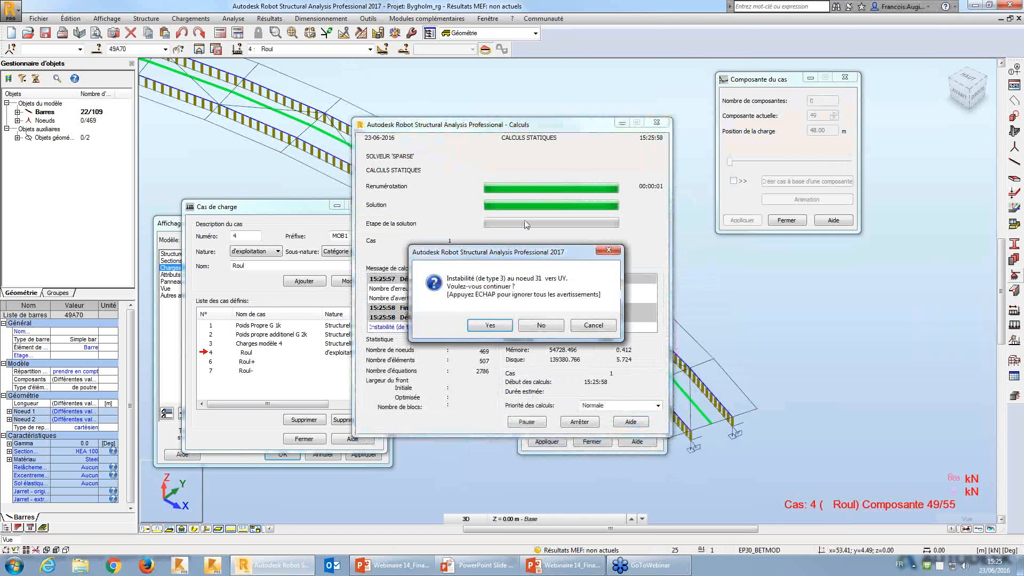
{"action": "left_click", "coordinate": [500, 325]}
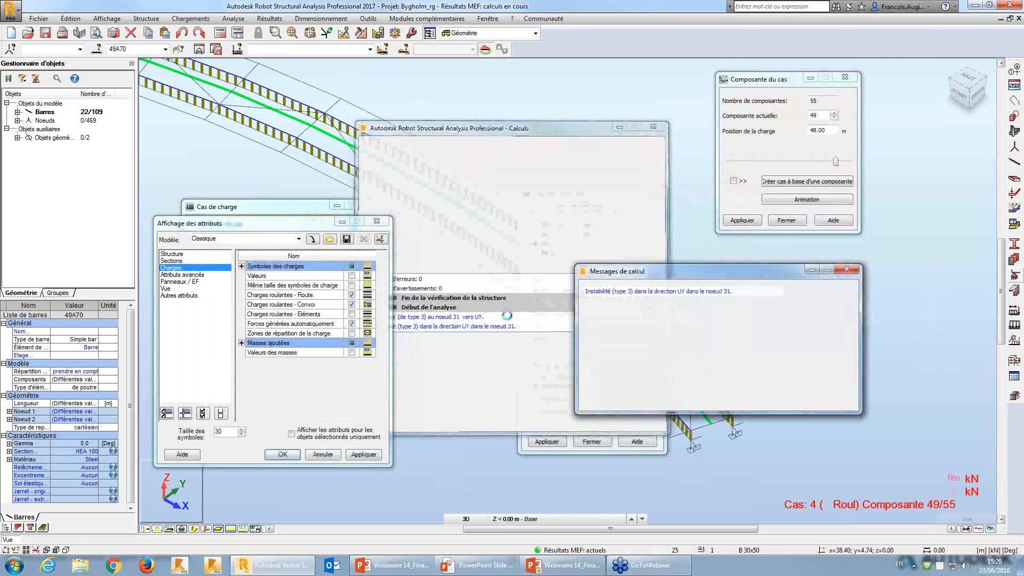
{"action": "left_click", "coordinate": [714, 302]}
{"action": "left_click_drag", "start_coordinate": [580, 193], "coordinate": [469, 195]}
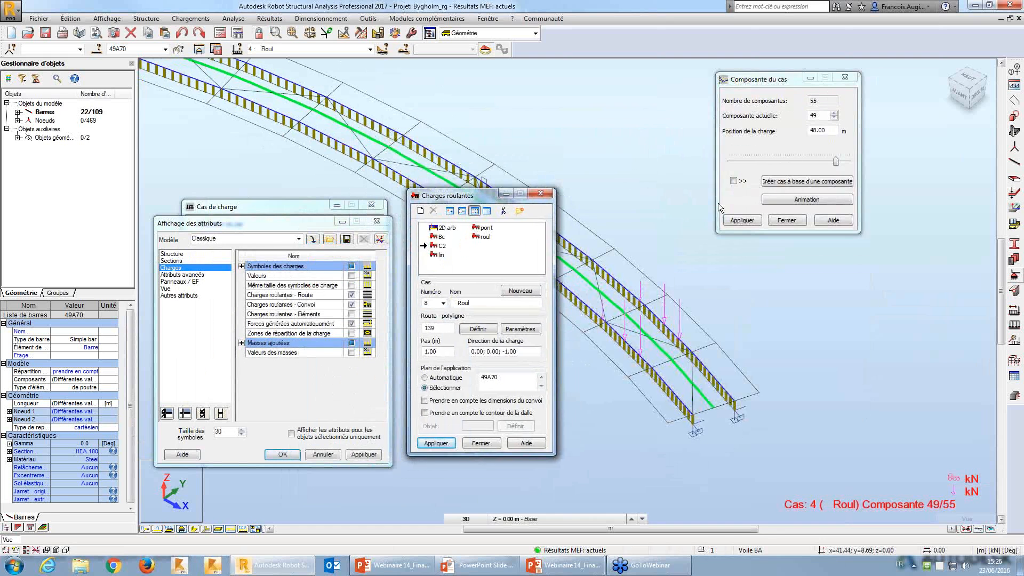
Advance the vehicle to component 55 to check its final position at the end of the bridge
{"action": "left_click", "coordinate": [834, 113]}
{"action": "left_click", "coordinate": [834, 113]}
{"action": "left_click", "coordinate": [834, 113]}
{"action": "left_click", "coordinate": [834, 113]}
{"action": "left_click", "coordinate": [834, 113]}
{"action": "left_click", "coordinate": [834, 113]}
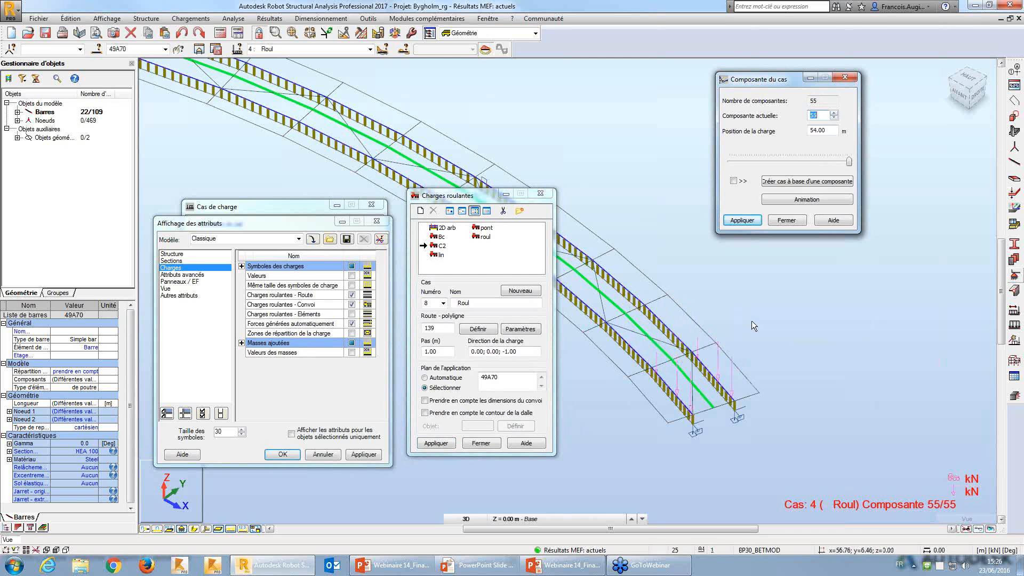
{"action": "left_click_drag", "start_coordinate": [476, 197], "coordinate": [478, 193]}
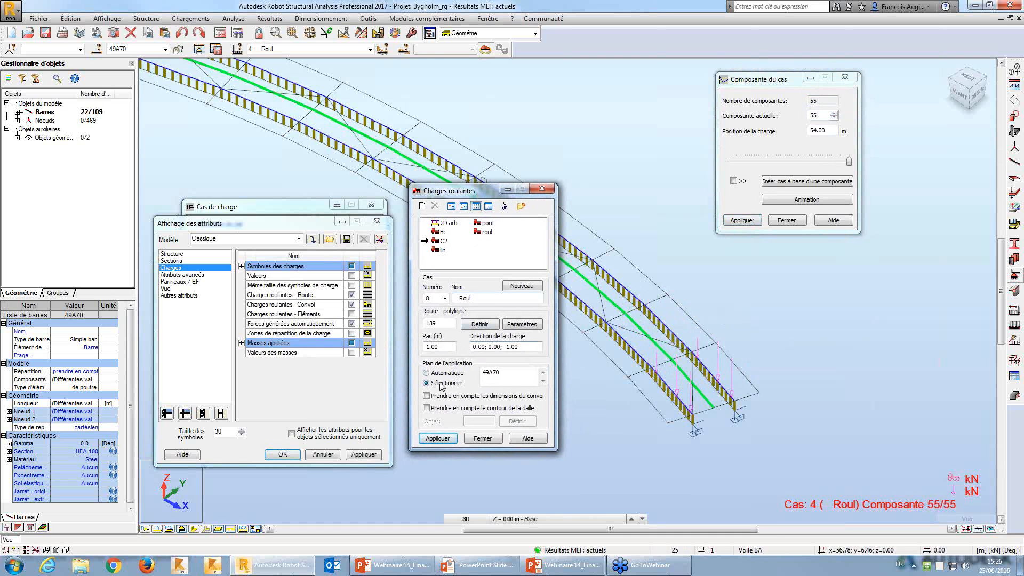
{"action": "left_click", "coordinate": [522, 324]}
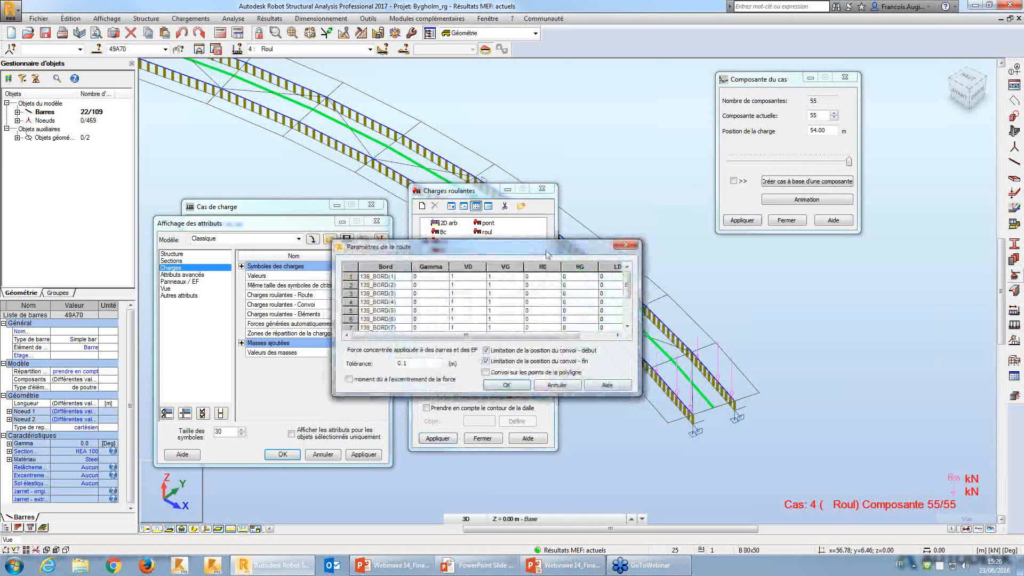
{"action": "left_click_drag", "start_coordinate": [546, 254], "coordinate": [774, 299]}
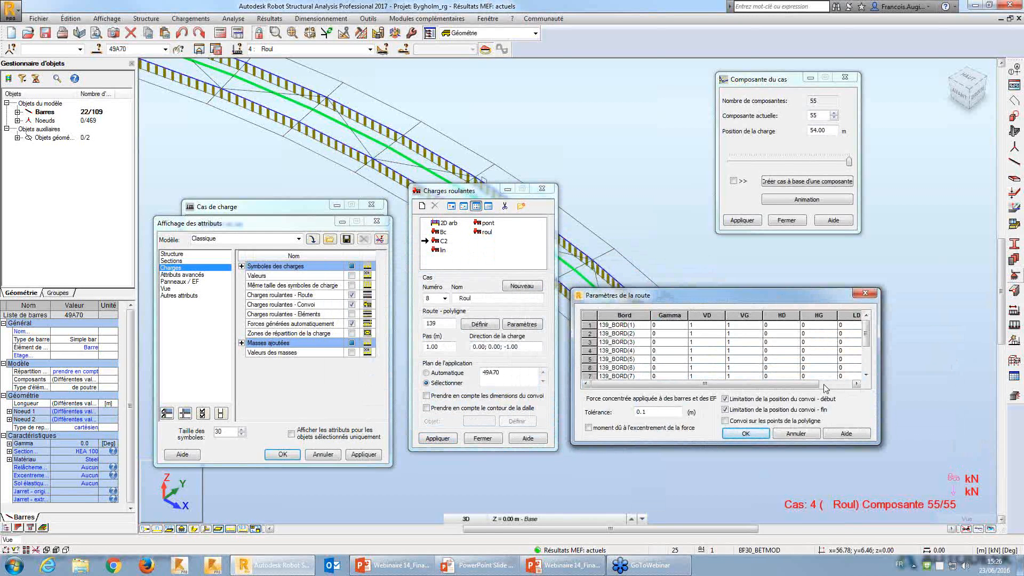
{"action": "left_click", "coordinate": [865, 375]}
{"action": "left_click", "coordinate": [785, 352]}
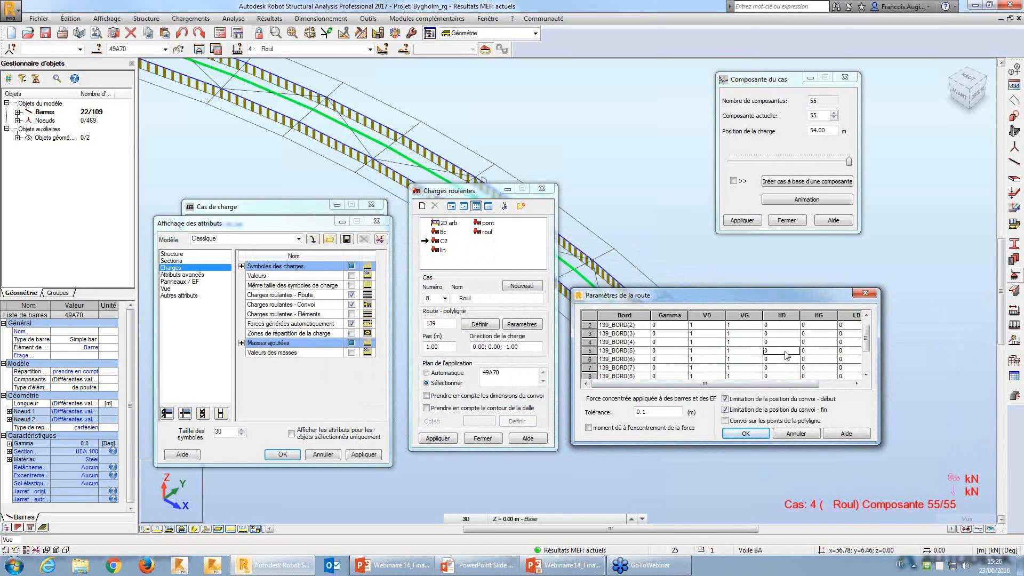
{"action": "type", "text": "1"}
{"action": "key", "text": "Tab"}
{"action": "type", "text": "1"}
{"action": "key", "text": "Return"}
{"action": "key", "text": "Left"}
{"action": "type", "text": "1"}
{"action": "key", "text": "Tab"}
{"action": "type", "text": "1"}
{"action": "key", "text": "Up"}
{"action": "left_click_drag", "start_coordinate": [865, 342], "coordinate": [868, 369]}
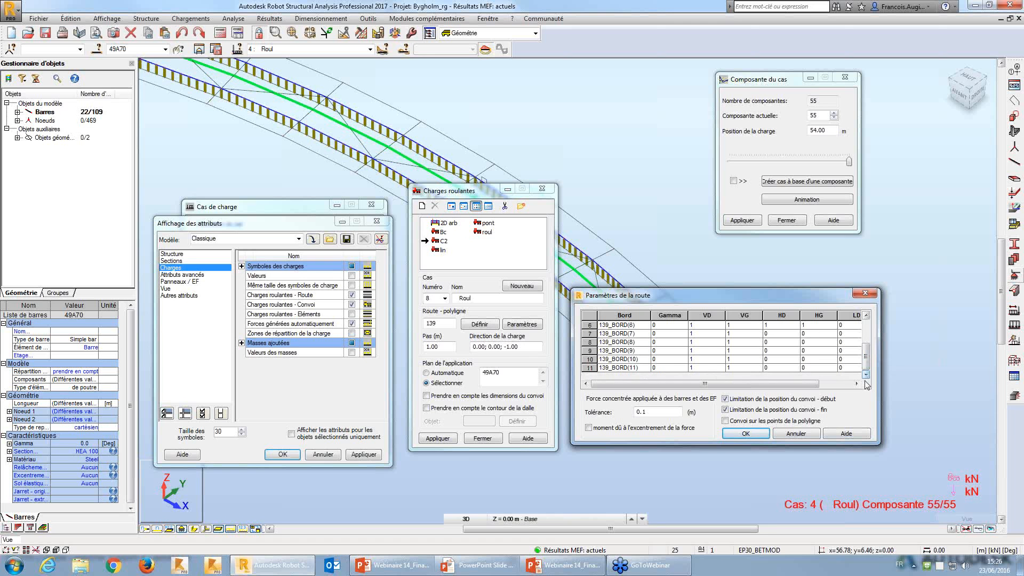
{"action": "left_click", "coordinate": [825, 384]}
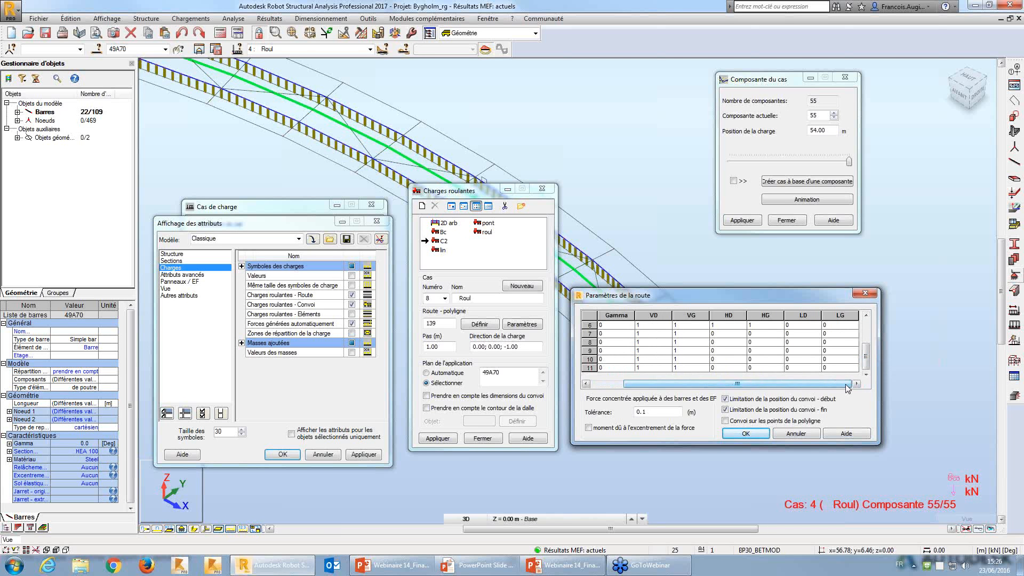
{"action": "left_click", "coordinate": [806, 361]}
{"action": "type", "text": "1"}
{"action": "key", "text": "Tab"}
{"action": "type", "text": "1"}
{"action": "key", "text": "Down"}
{"action": "type", "text": "1"}
{"action": "key", "text": "Left"}
{"action": "type", "text": "1"}
{"action": "key", "text": "Up"}
{"action": "key", "text": "Down"}
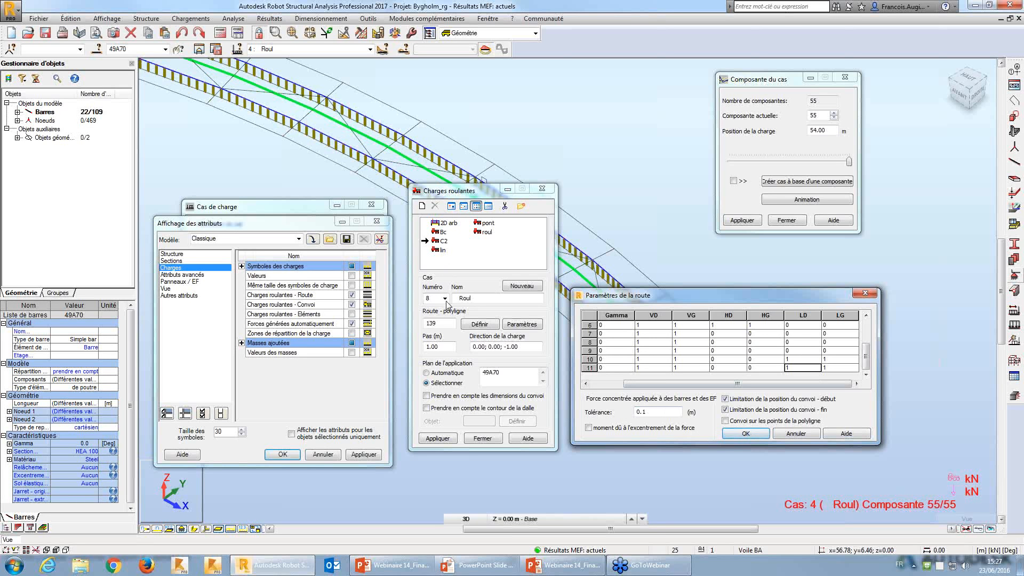
{"action": "left_click", "coordinate": [796, 433]}
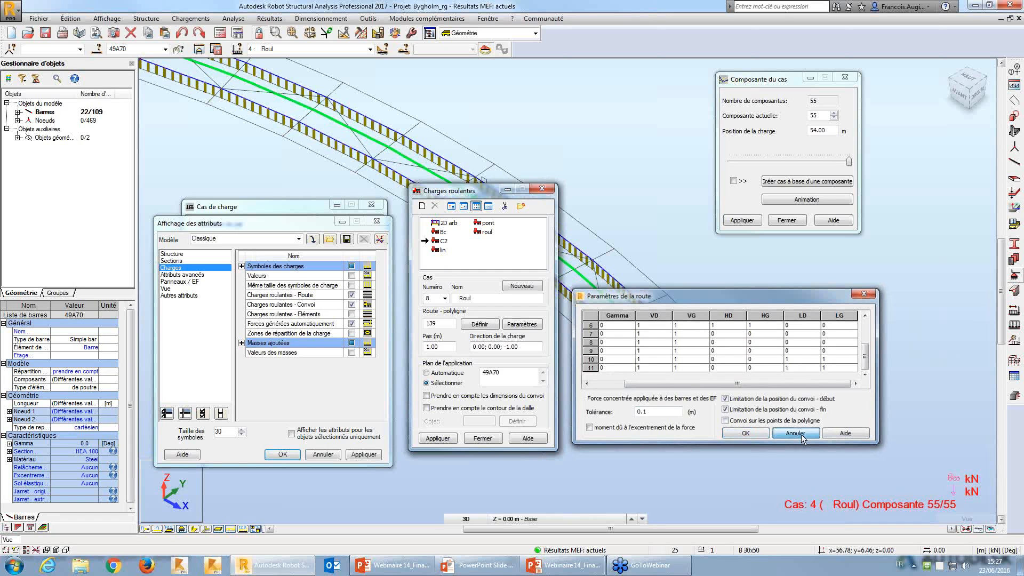
{"action": "left_click", "coordinate": [543, 190]}
Open the route parameters of load case 4 and set coefficients HD and HG to 1 for edges 5 and 6
{"action": "left_click", "coordinate": [280, 208]}
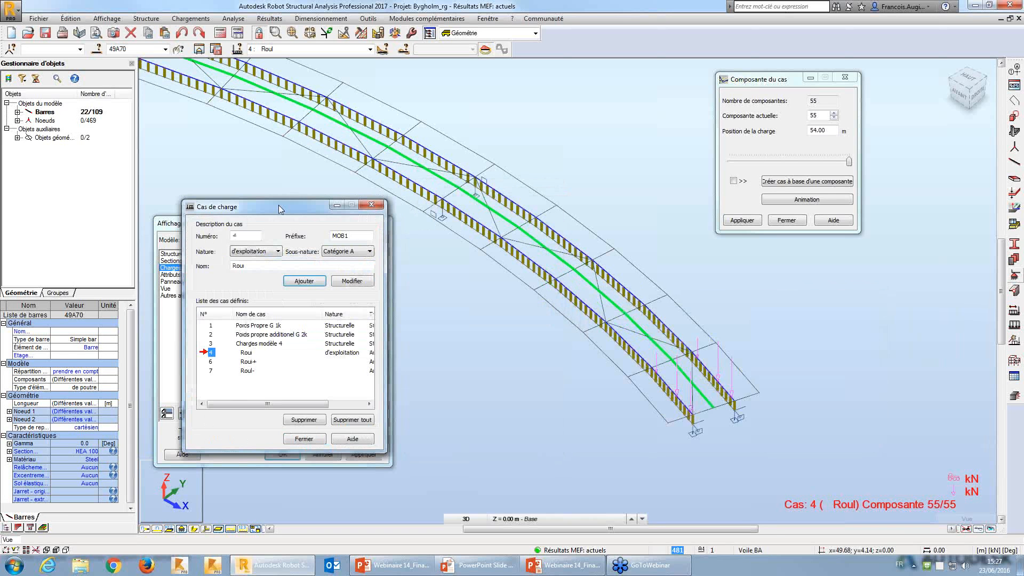
{"action": "left_click_drag", "start_coordinate": [280, 208], "coordinate": [427, 179]}
{"action": "double_click", "coordinate": [358, 323]}
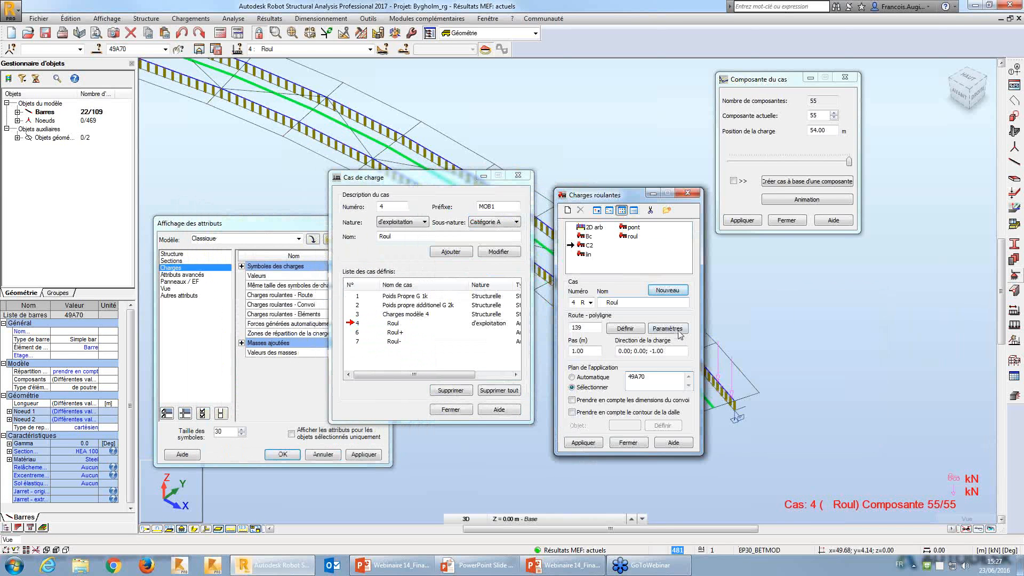
{"action": "left_click", "coordinate": [679, 331]}
{"action": "scroll", "coordinate": [776, 330], "scroll_direction": "down", "scroll_amount": 2}
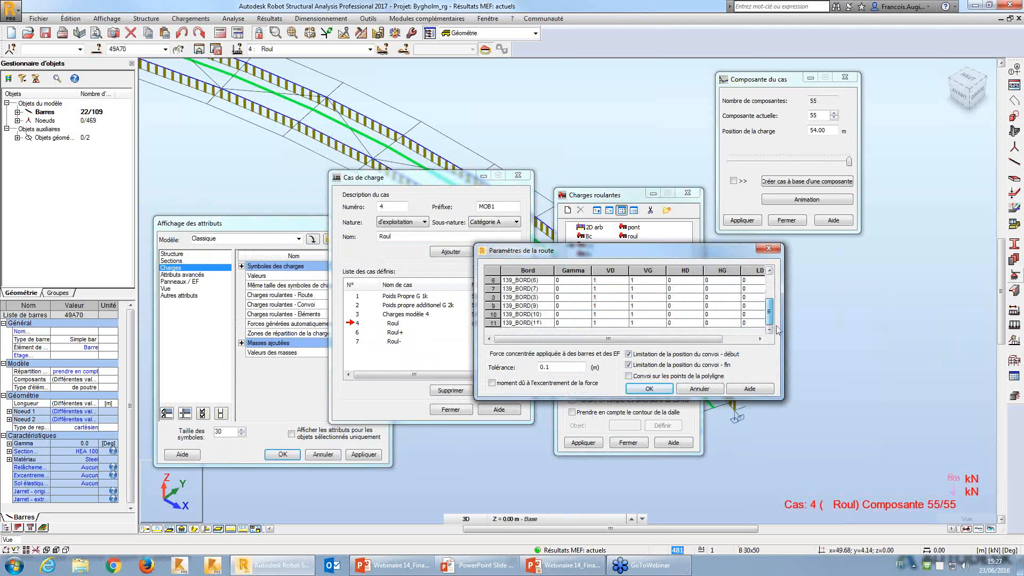
{"action": "scroll", "coordinate": [777, 311], "scroll_direction": "up", "scroll_amount": 1}
{"action": "left_click", "coordinate": [686, 298]}
{"action": "type", "text": "1"}
{"action": "key", "text": "Tab"}
{"action": "type", "text": "1"}
{"action": "key", "text": "Down"}
{"action": "type", "text": "1"}
{"action": "left_click", "coordinate": [686, 306]}
{"action": "type", "text": "1"}
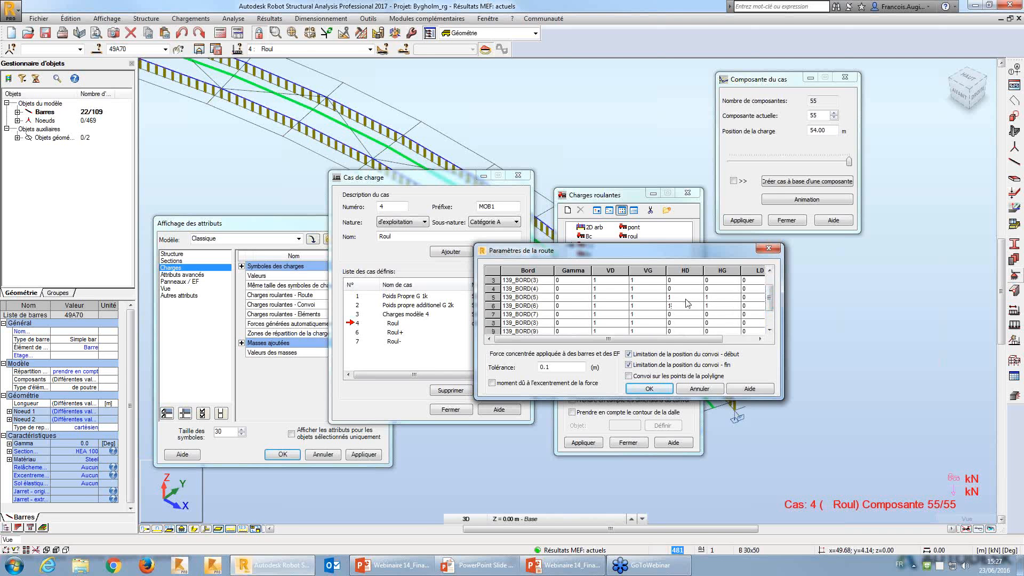
Set coefficients LD and LG to 1 for edges 10 and 11 and accept the route parameters
{"action": "left_click", "coordinate": [752, 340]}
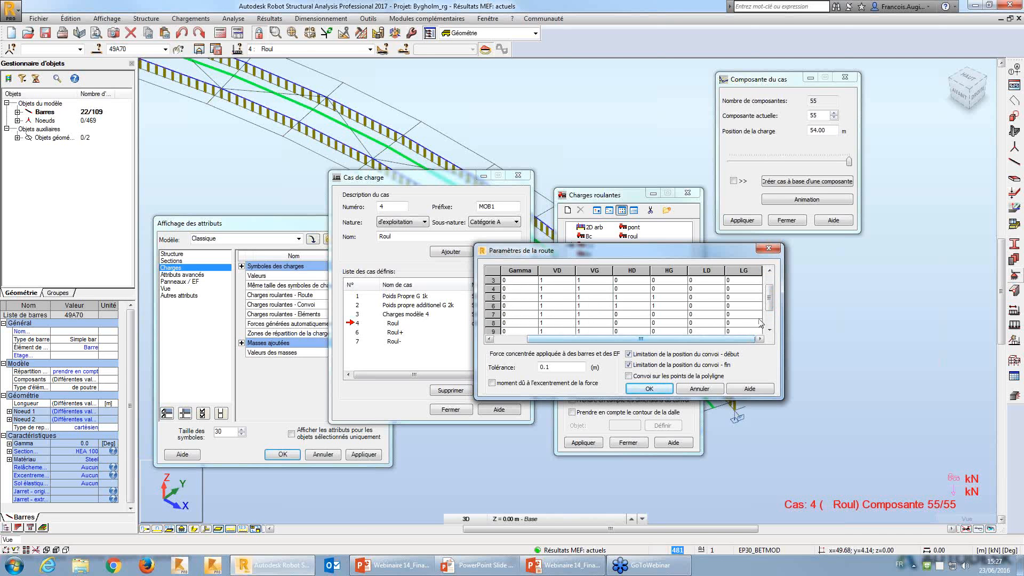
{"action": "left_click_drag", "start_coordinate": [770, 301], "coordinate": [770, 334]}
{"action": "left_click", "coordinate": [712, 315]}
{"action": "type", "text": "1"}
{"action": "key", "text": "Tab"}
{"action": "type", "text": "1"}
{"action": "key", "text": "Return"}
{"action": "type", "text": "1"}
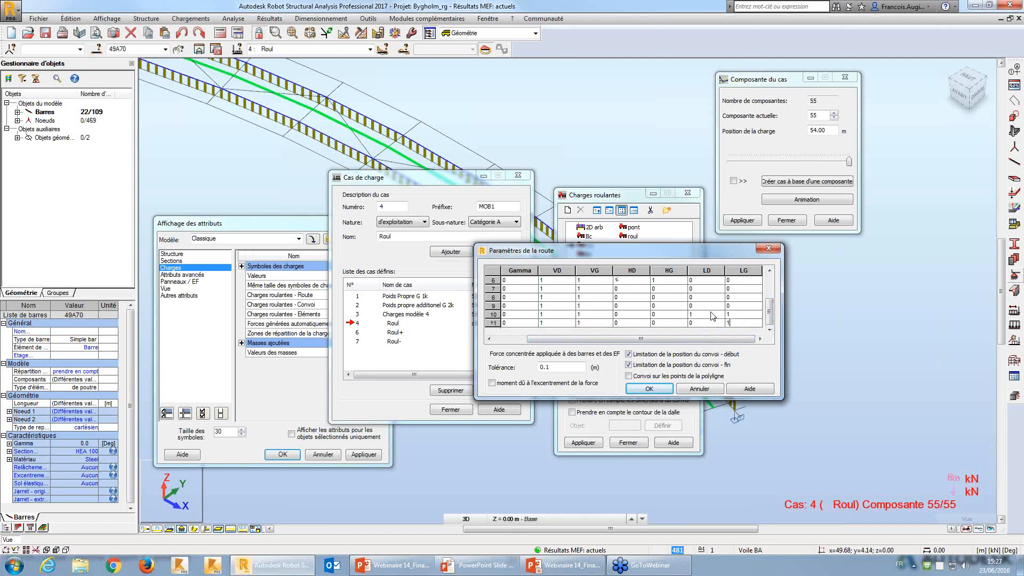
{"action": "key", "text": "Left"}
{"action": "type", "text": "1"}
{"action": "key", "text": "Up"}
{"action": "left_click", "coordinate": [653, 389]}
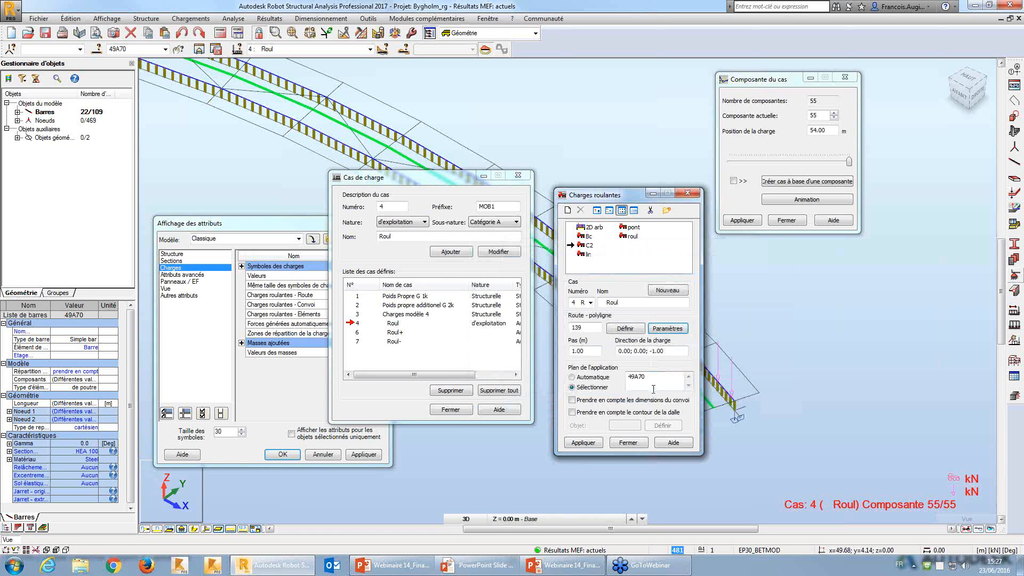
Apply the new route coefficients to case 4 and recalculate the structure, continuing past the instability warning
{"action": "left_click", "coordinate": [583, 443]}
{"action": "left_click", "coordinate": [661, 354]}
{"action": "left_click", "coordinate": [629, 443]}
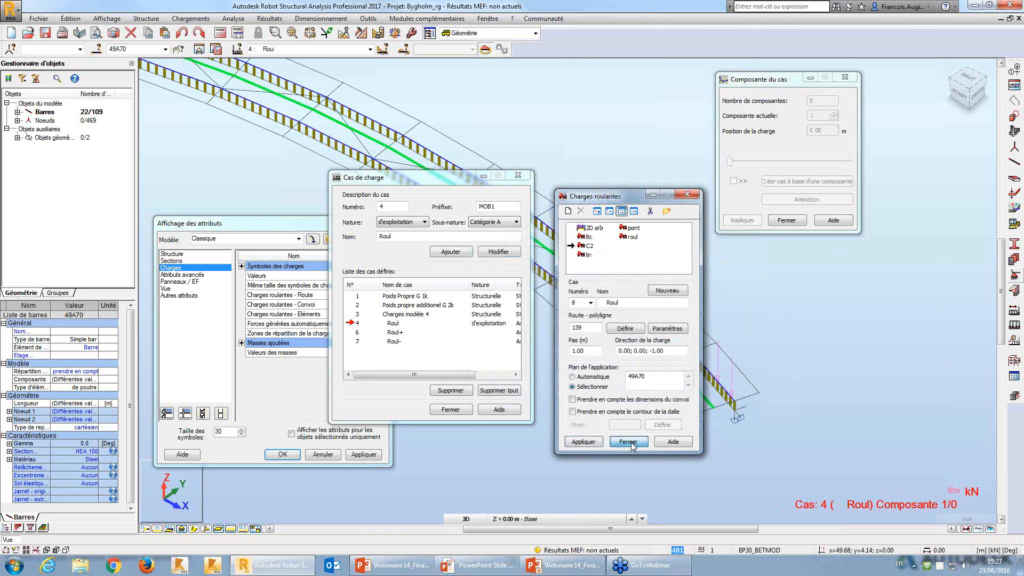
{"action": "left_click", "coordinate": [221, 33]}
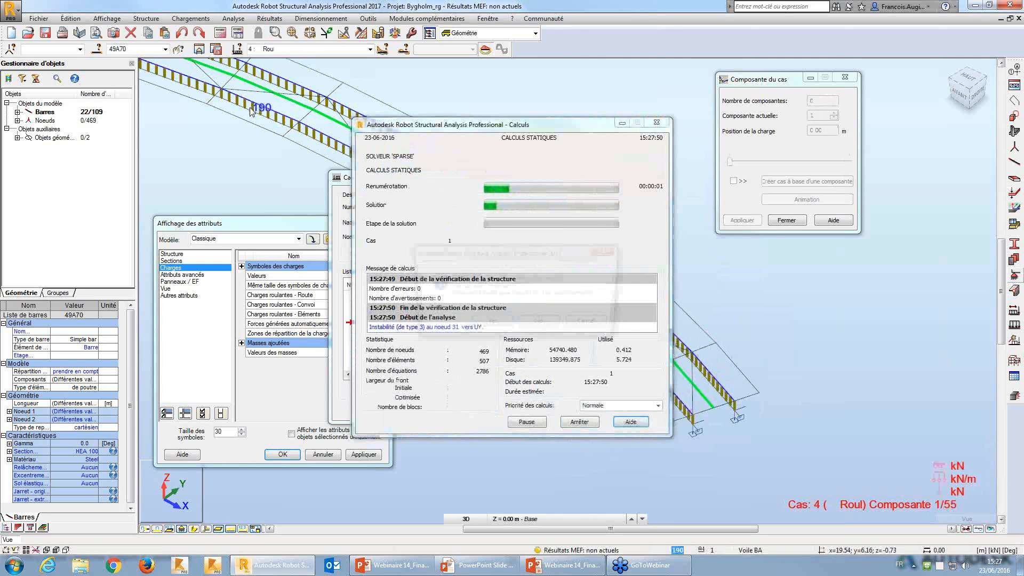
{"action": "left_click", "coordinate": [491, 325]}
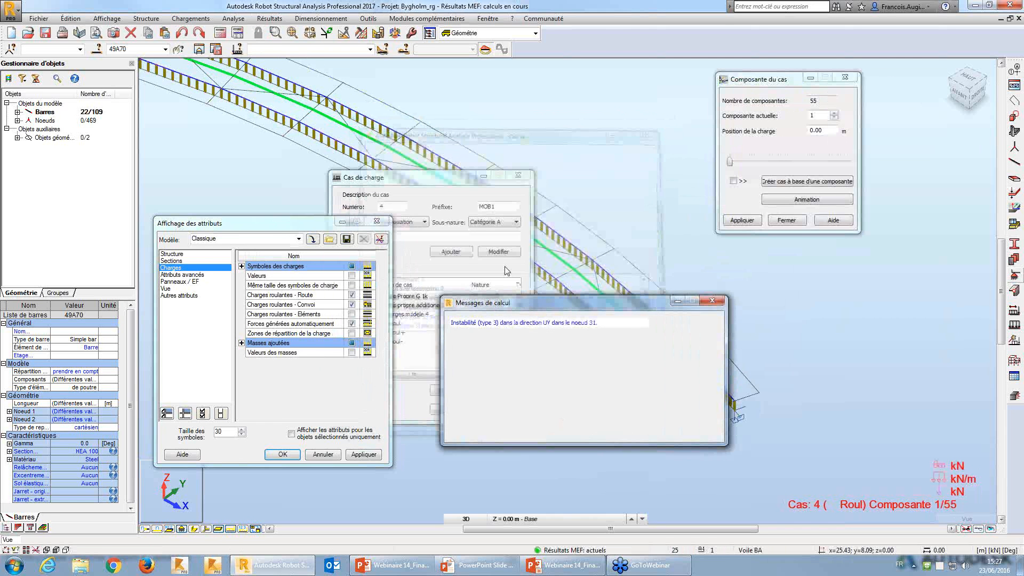
Advance the vehicle to component 50 and examine the generated forces near the end of the bridge
{"action": "left_click_drag", "start_coordinate": [730, 162], "coordinate": [823, 162]}
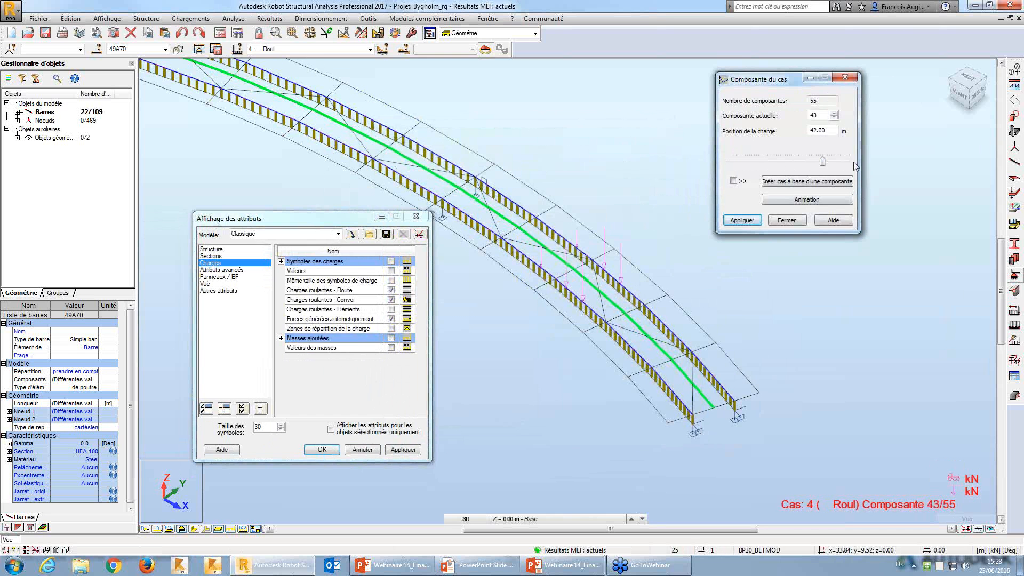
{"action": "left_click", "coordinate": [833, 113]}
{"action": "left_click", "coordinate": [833, 113]}
{"action": "left_click", "coordinate": [833, 113]}
{"action": "left_click", "coordinate": [833, 113]}
{"action": "left_click", "coordinate": [833, 113]}
{"action": "left_click", "coordinate": [833, 113]}
{"action": "left_click", "coordinate": [833, 114]}
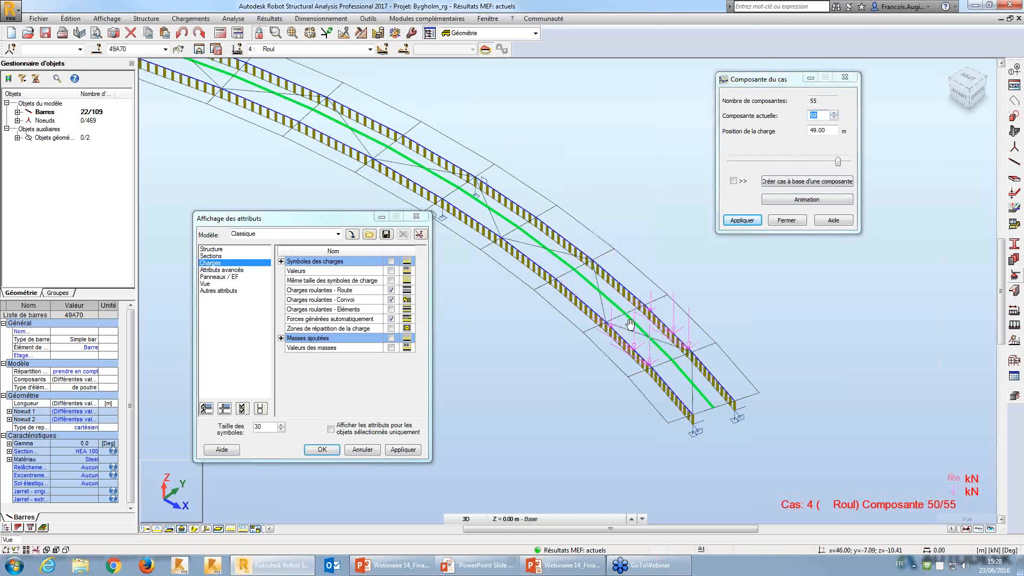
{"action": "middle_click_drag", "start_coordinate": [629, 324], "coordinate": [590, 295]}
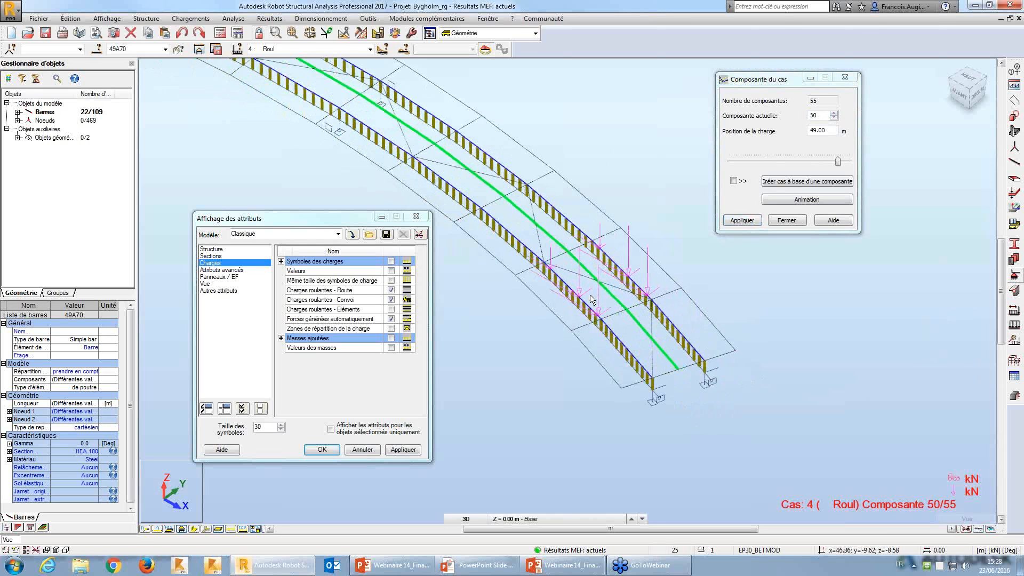
{"action": "scroll", "coordinate": [590, 294], "scroll_direction": "up", "scroll_amount": 5}
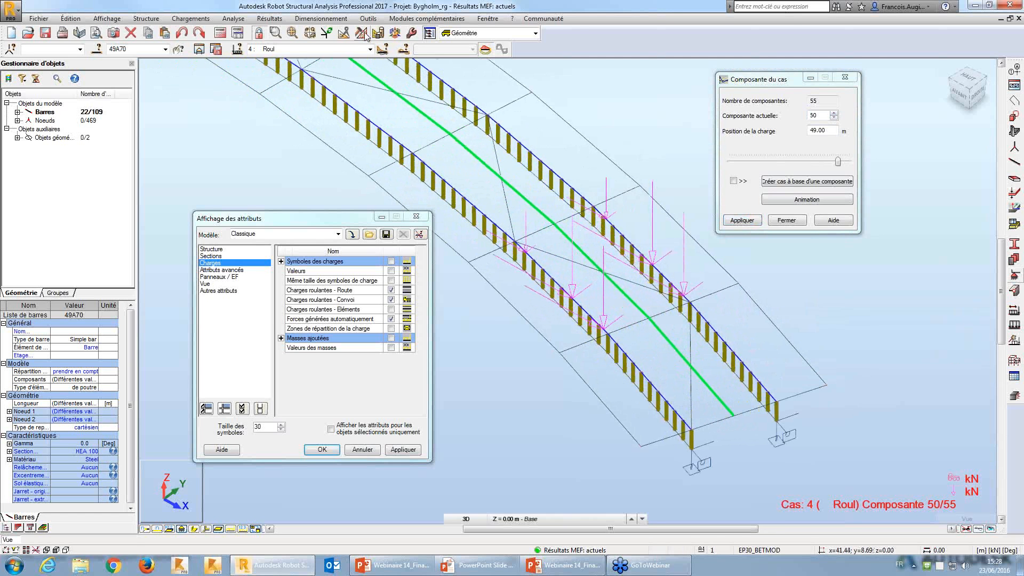
Show the bridge in XY projection and advance the vehicle to component 54 to check the longitudinal forces
{"action": "left_click", "coordinate": [396, 32]}
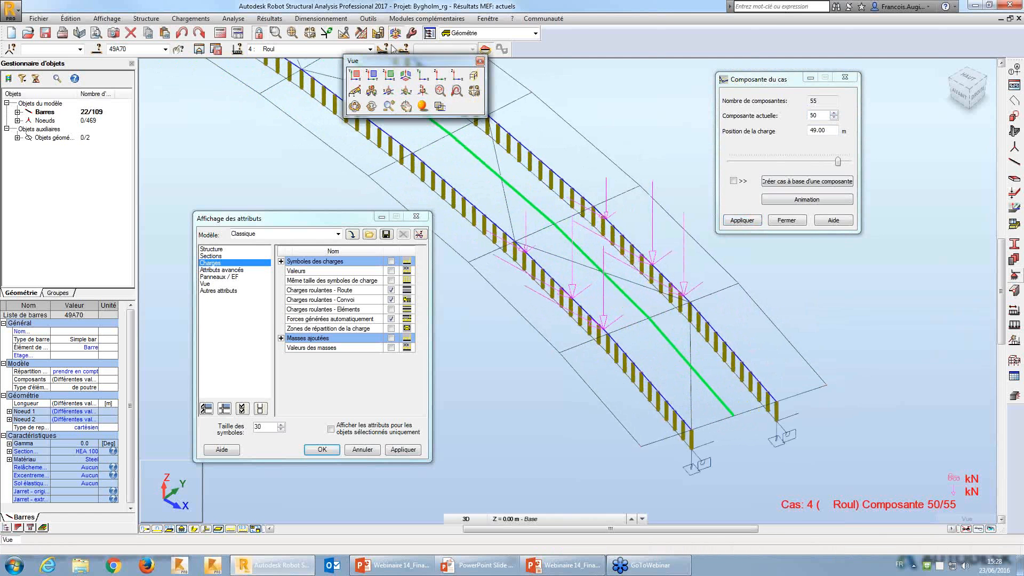
{"action": "left_click", "coordinate": [356, 75]}
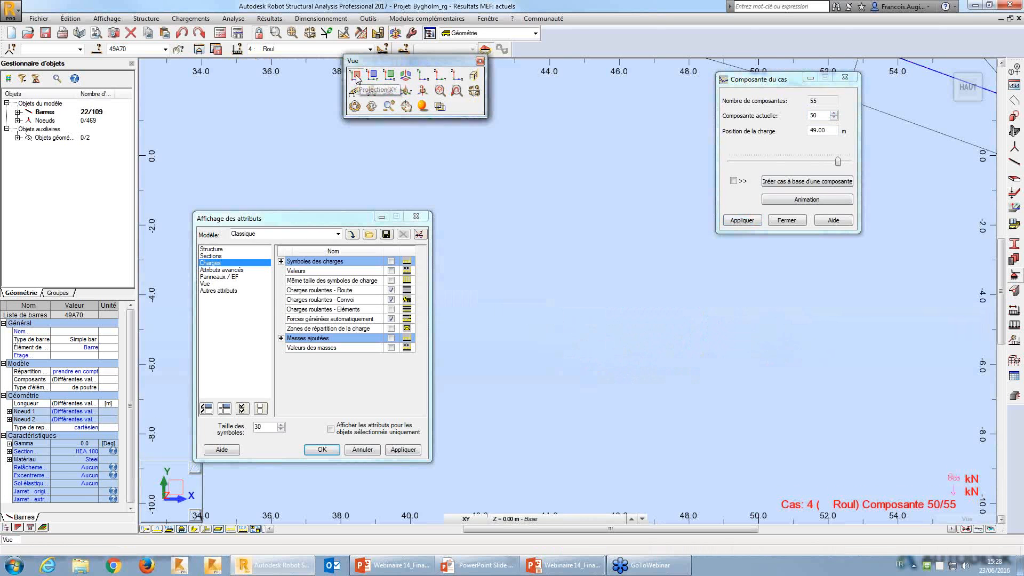
{"action": "middle_click_drag", "start_coordinate": [634, 203], "coordinate": [630, 420]}
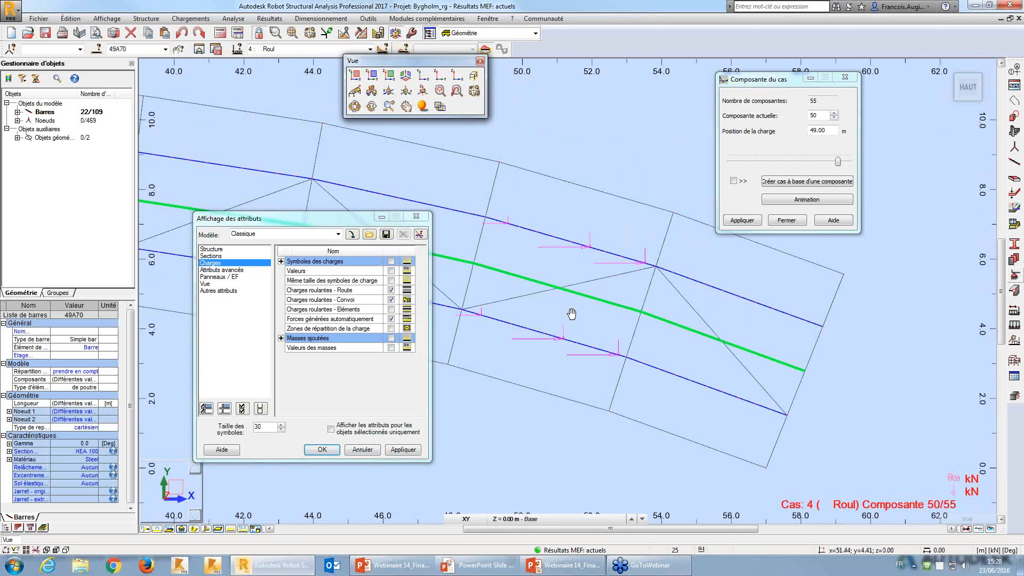
{"action": "mouse_move", "coordinate": [571, 314]}
{"action": "middle_mouse_down"}
{"action": "mouse_move", "coordinate": [614, 314]}
{"action": "mouse_move", "coordinate": [587, 320]}
{"action": "middle_mouse_up"}
{"action": "left_click", "coordinate": [835, 113]}
{"action": "left_click", "coordinate": [836, 114]}
{"action": "left_click", "coordinate": [835, 114]}
{"action": "left_click", "coordinate": [835, 113]}
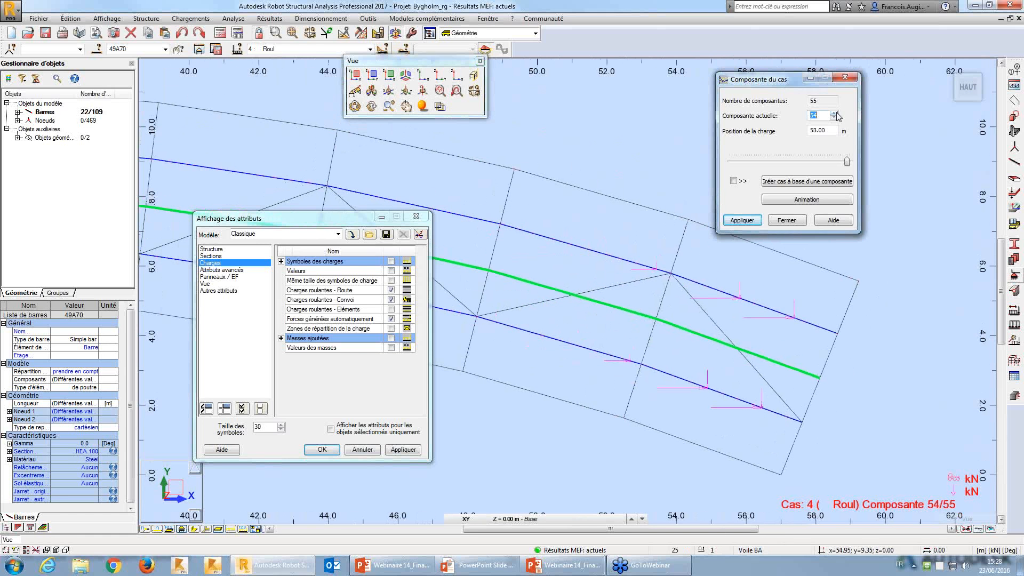
Move the vehicle back to component 24 and uncover the middle of the bridge to see its forces
{"action": "middle_click_drag", "start_coordinate": [497, 264], "coordinate": [720, 242]}
{"action": "left_click_drag", "start_coordinate": [846, 161], "coordinate": [780, 161]}
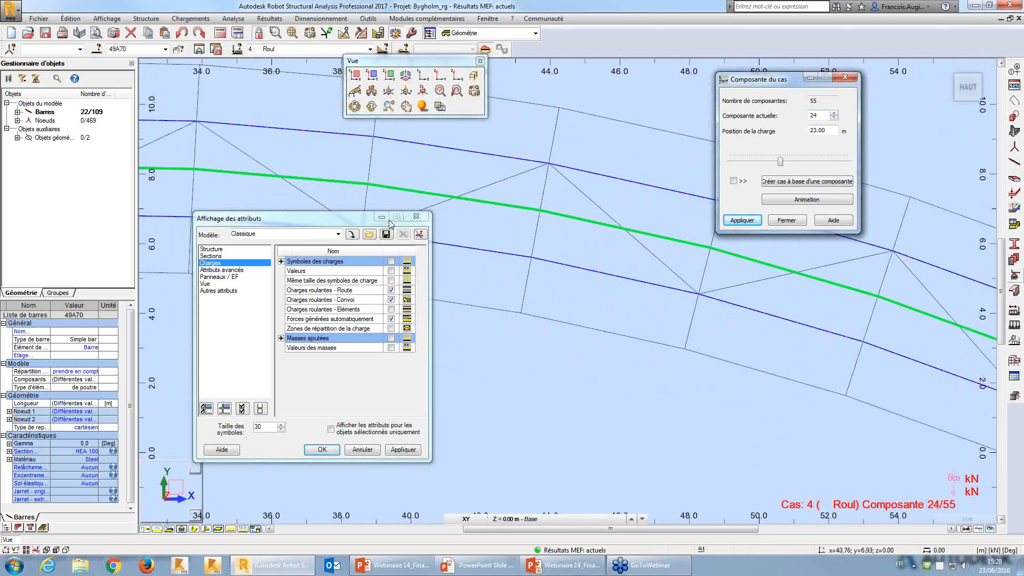
{"action": "left_click_drag", "start_coordinate": [390, 222], "coordinate": [415, 282]}
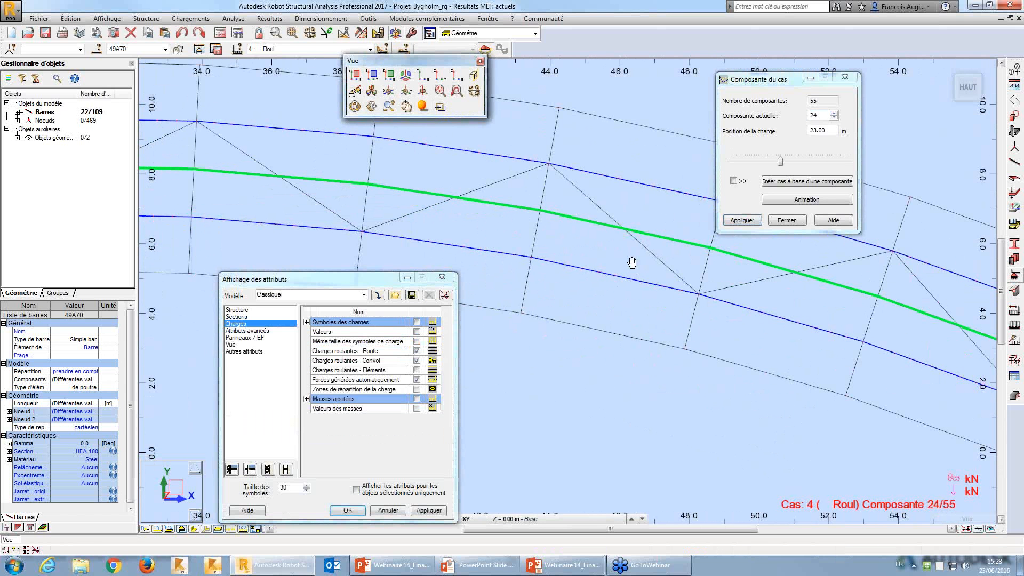
{"action": "scroll", "coordinate": [632, 263], "scroll_direction": "down", "scroll_amount": 2}
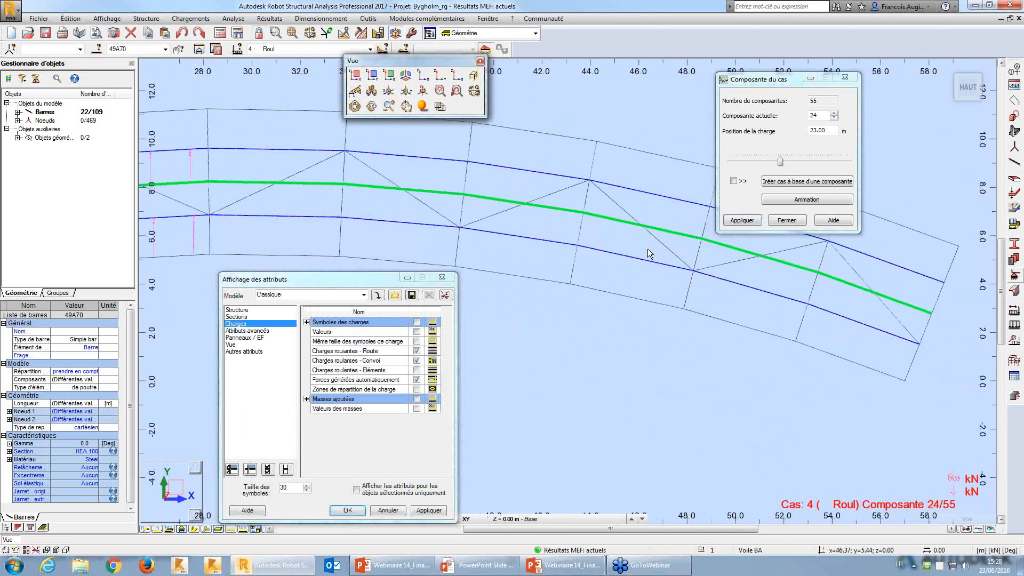
{"action": "scroll", "coordinate": [648, 248], "scroll_direction": "down", "scroll_amount": 2}
{"action": "middle_click_drag", "start_coordinate": [506, 251], "coordinate": [598, 246]}
{"action": "scroll", "coordinate": [456, 210], "scroll_direction": "up", "scroll_amount": 1}
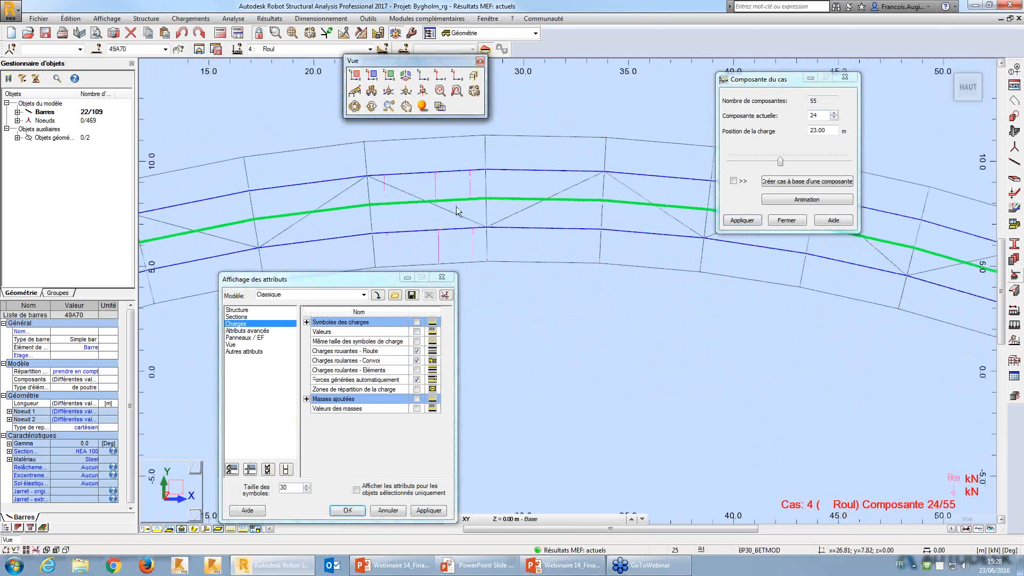
Examine up close where the transverse forces of component 24 act on the longitudinal bars
{"action": "scroll", "coordinate": [456, 207], "scroll_direction": "up", "scroll_amount": 2}
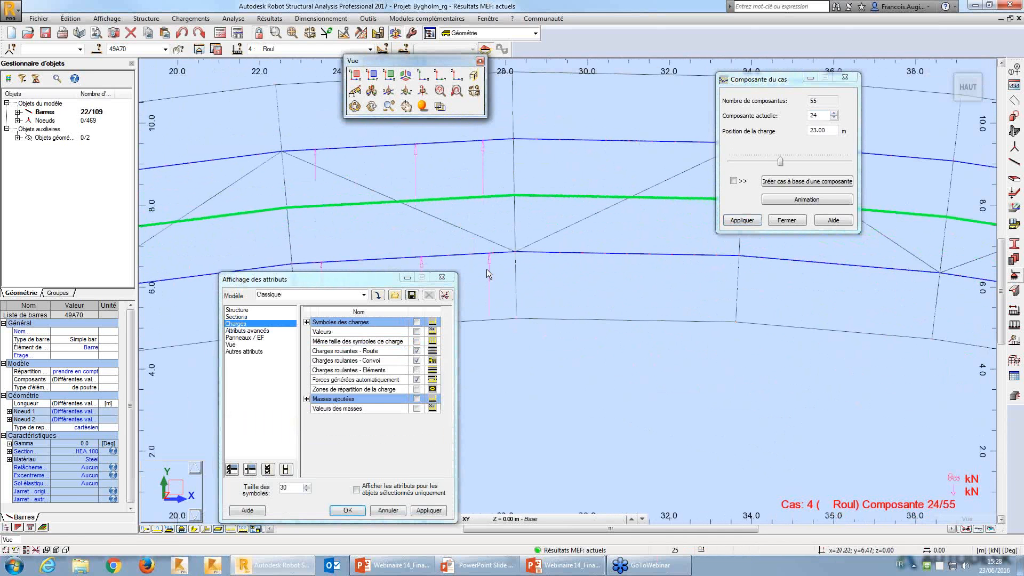
{"action": "scroll", "coordinate": [486, 268], "scroll_direction": "up", "scroll_amount": 1}
{"action": "middle_click_drag", "start_coordinate": [504, 156], "coordinate": [569, 222]}
{"action": "scroll", "coordinate": [562, 272], "scroll_direction": "up", "scroll_amount": 1}
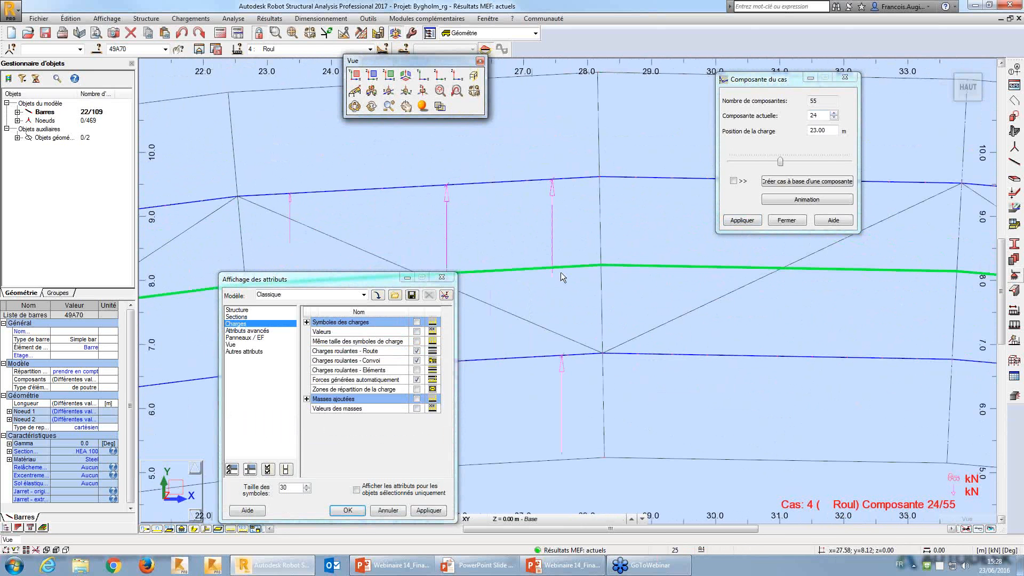
{"action": "scroll", "coordinate": [556, 165], "scroll_direction": "up", "scroll_amount": 4}
{"action": "scroll", "coordinate": [539, 167], "scroll_direction": "up", "scroll_amount": 2}
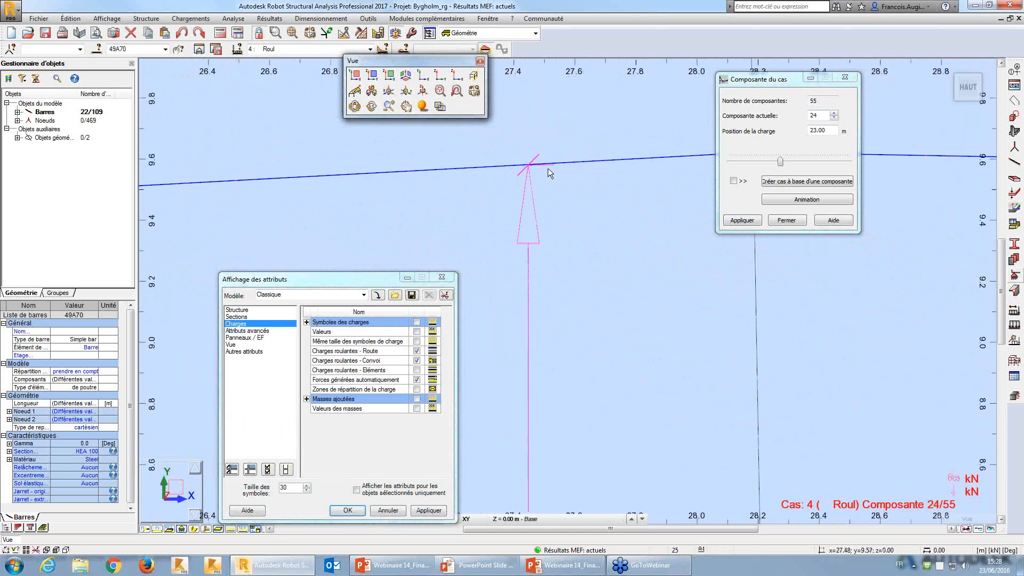
{"action": "scroll", "coordinate": [555, 171], "scroll_direction": "down", "scroll_amount": 1}
{"action": "scroll", "coordinate": [533, 155], "scroll_direction": "down", "scroll_amount": 2}
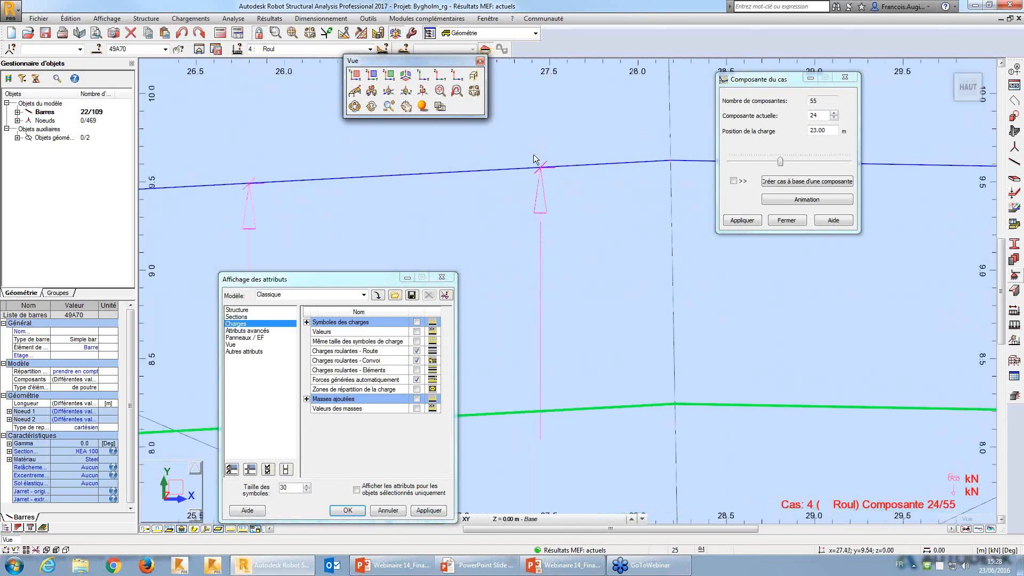
{"action": "scroll", "coordinate": [536, 159], "scroll_direction": "down", "scroll_amount": 5}
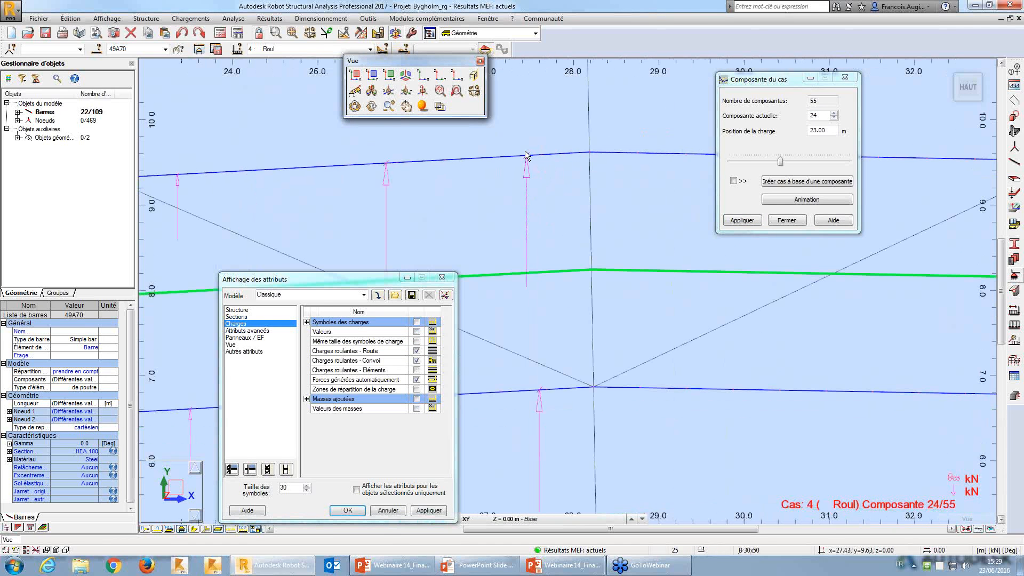
Inspect the transverse force arrows on the upper longitudinal bar beside the crossbeam near x = 28 m
{"action": "scroll", "coordinate": [525, 155], "scroll_direction": "up", "scroll_amount": 1}
{"action": "scroll", "coordinate": [524, 151], "scroll_direction": "up", "scroll_amount": 1}
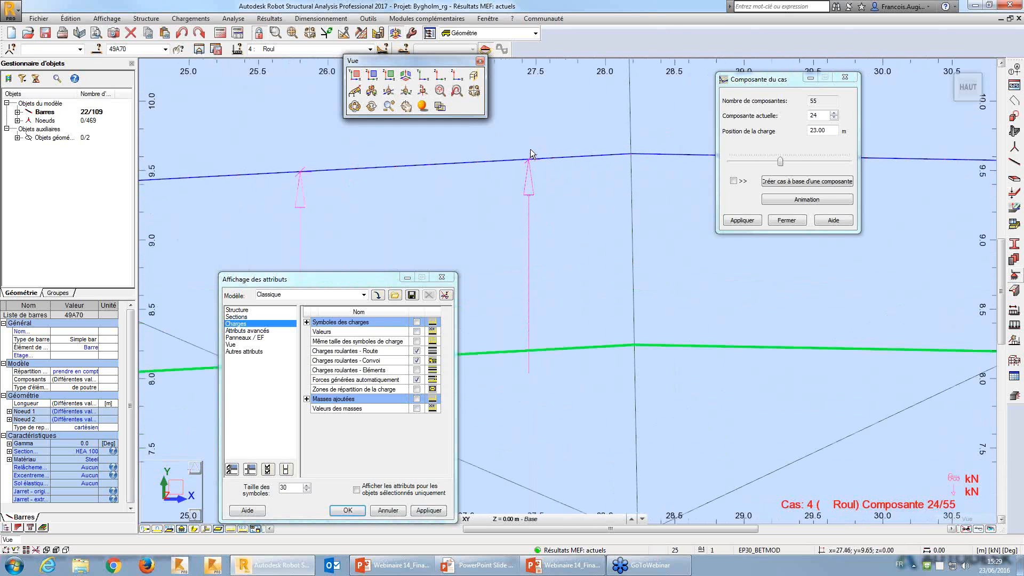
{"action": "scroll", "coordinate": [531, 152], "scroll_direction": "down", "scroll_amount": 1}
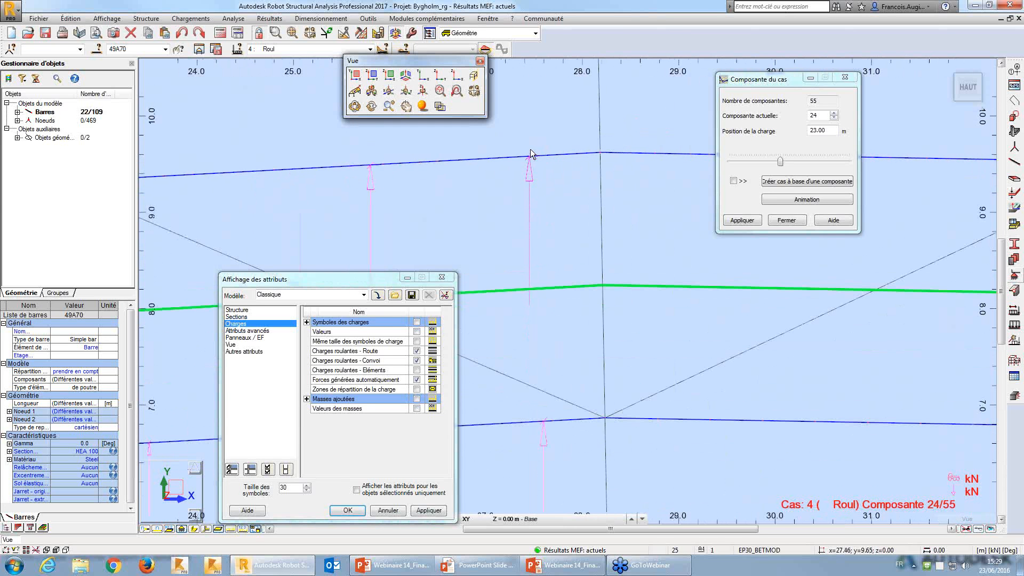
{"action": "scroll", "coordinate": [530, 149], "scroll_direction": "down", "scroll_amount": 1}
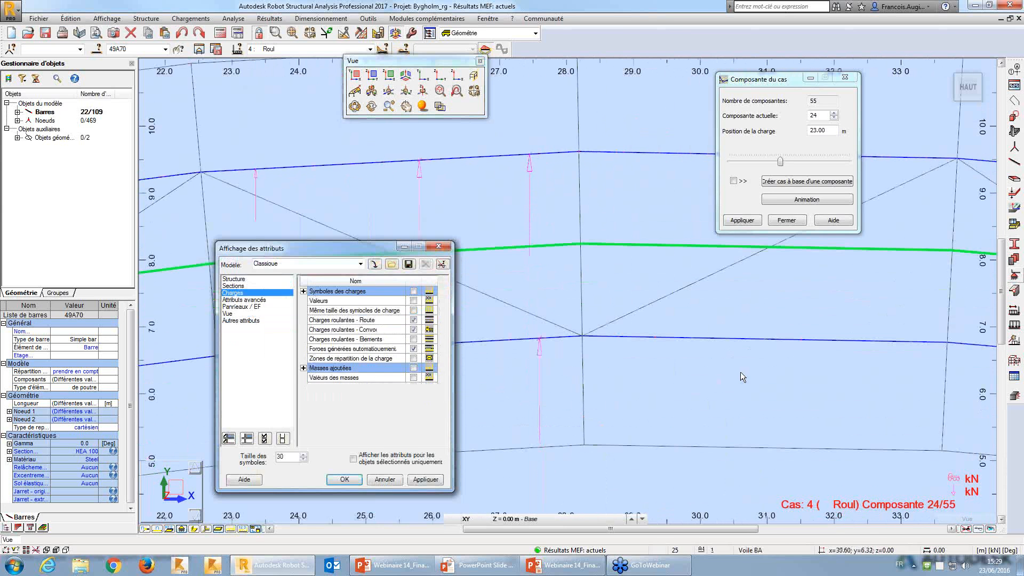
Switch to the PowerPoint slide show and advance to the "Combinaisons / Pondérations" slide
{"action": "key", "text": "alt+Tab"}
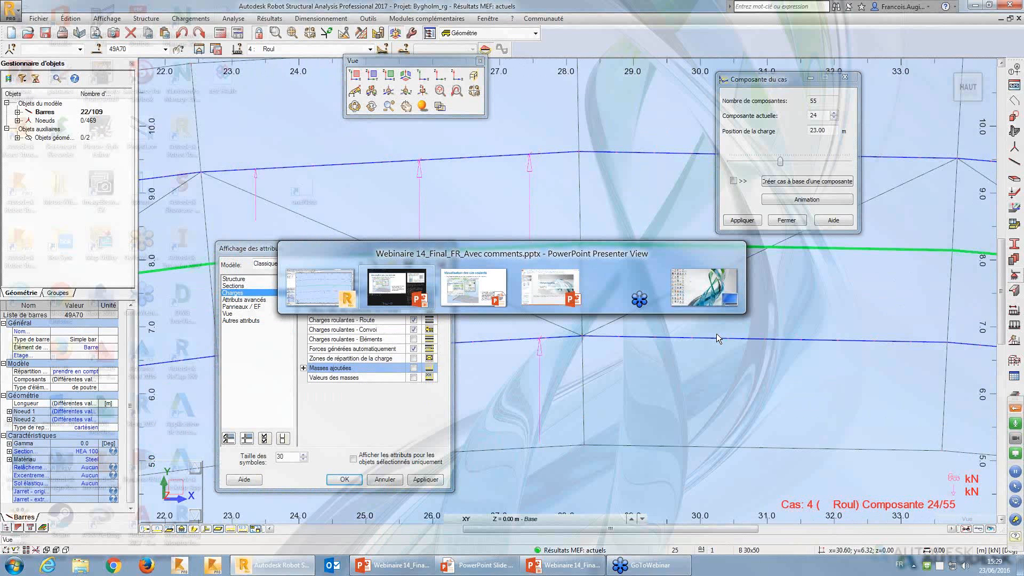
{"action": "key", "text": "alt+Tab"}
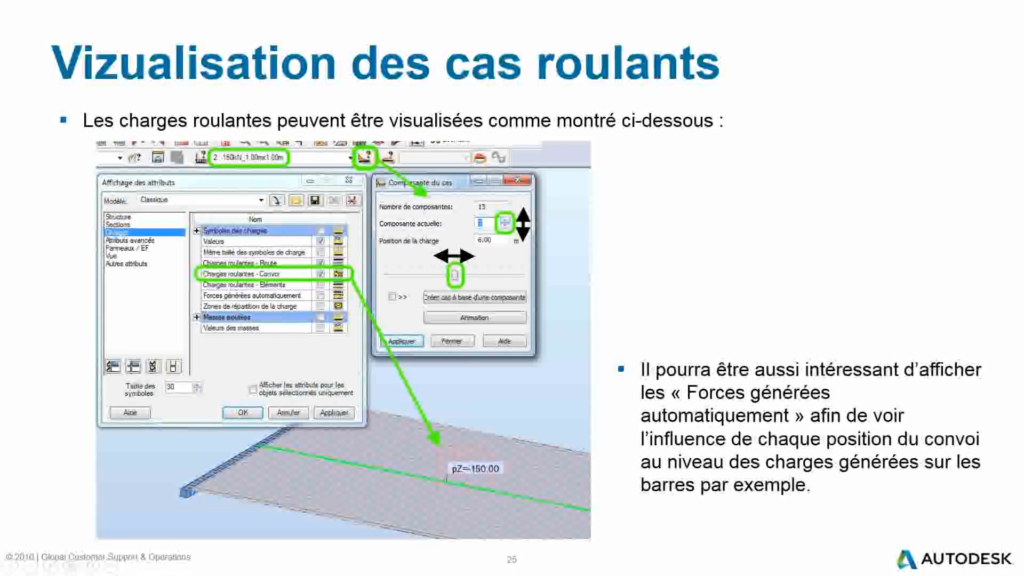
{"action": "key", "text": "Right"}
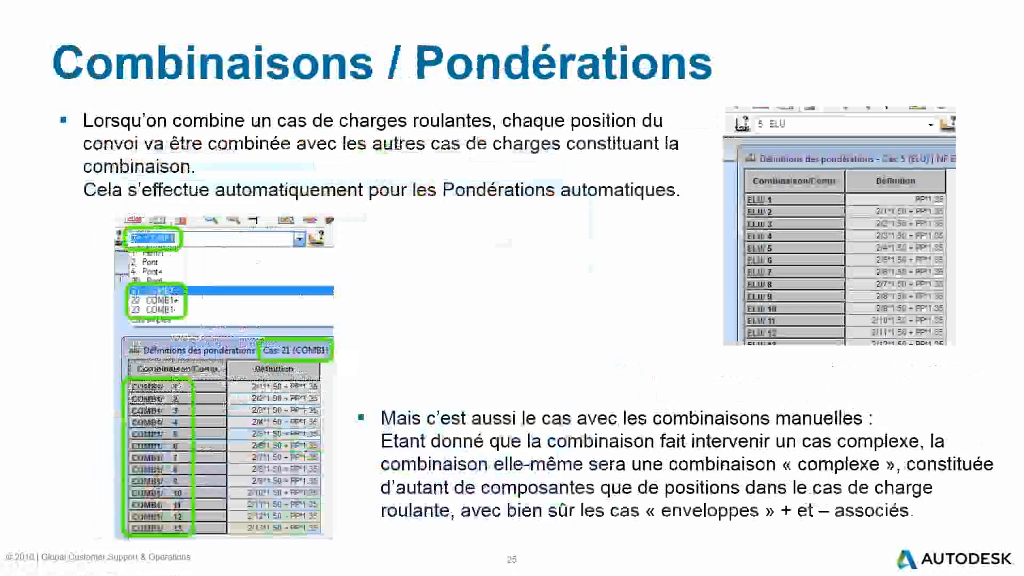
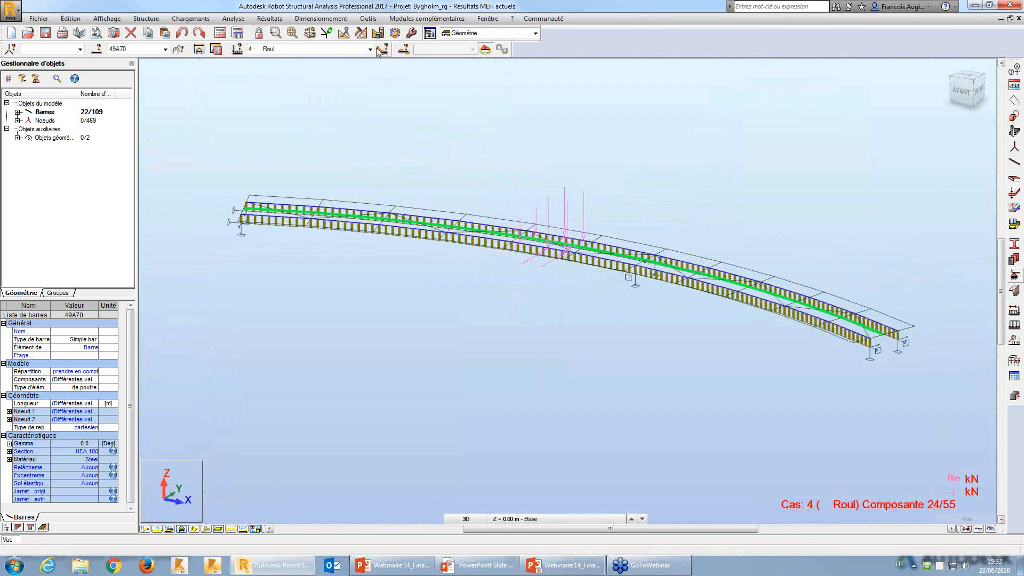
Create manual combination 8 of type ELU named COMB1, accepting that the results may become outdated
{"action": "left_click", "coordinate": [370, 49]}
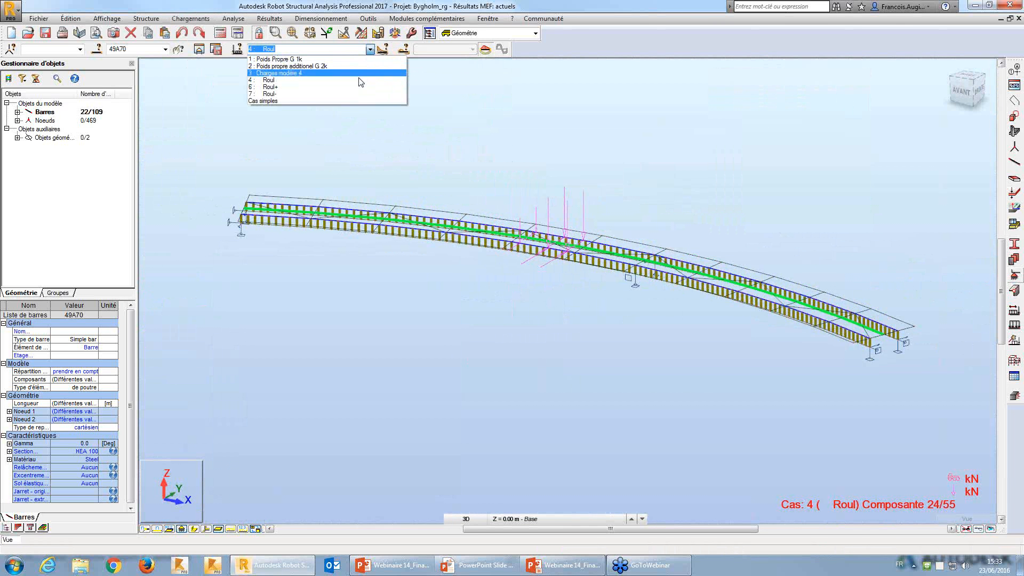
{"action": "left_click", "coordinate": [574, 46]}
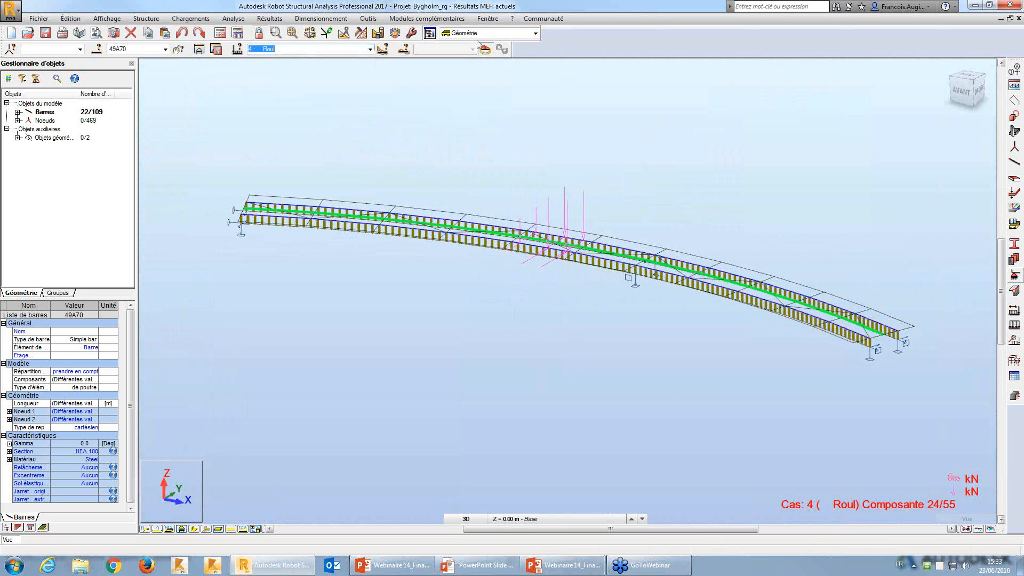
{"action": "left_click", "coordinate": [190, 18]}
{"action": "left_click", "coordinate": [214, 52]}
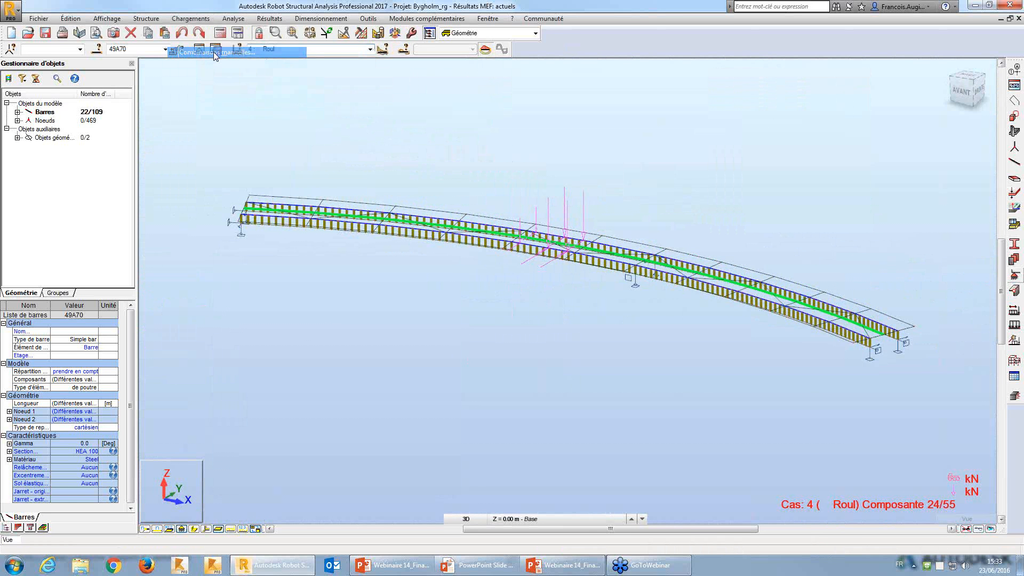
{"action": "left_click_drag", "start_coordinate": [494, 222], "coordinate": [346, 113]}
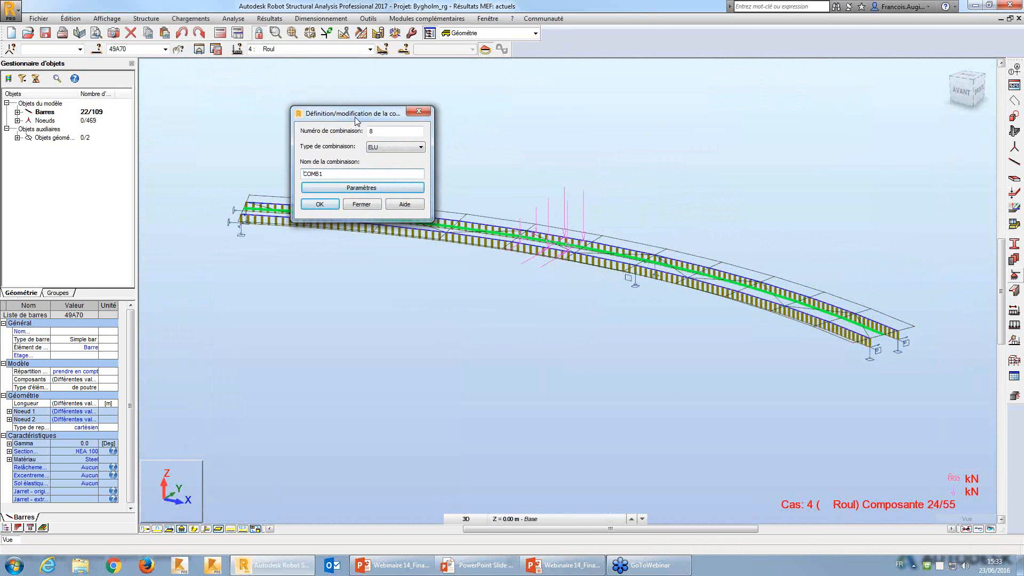
{"action": "left_click", "coordinate": [320, 204]}
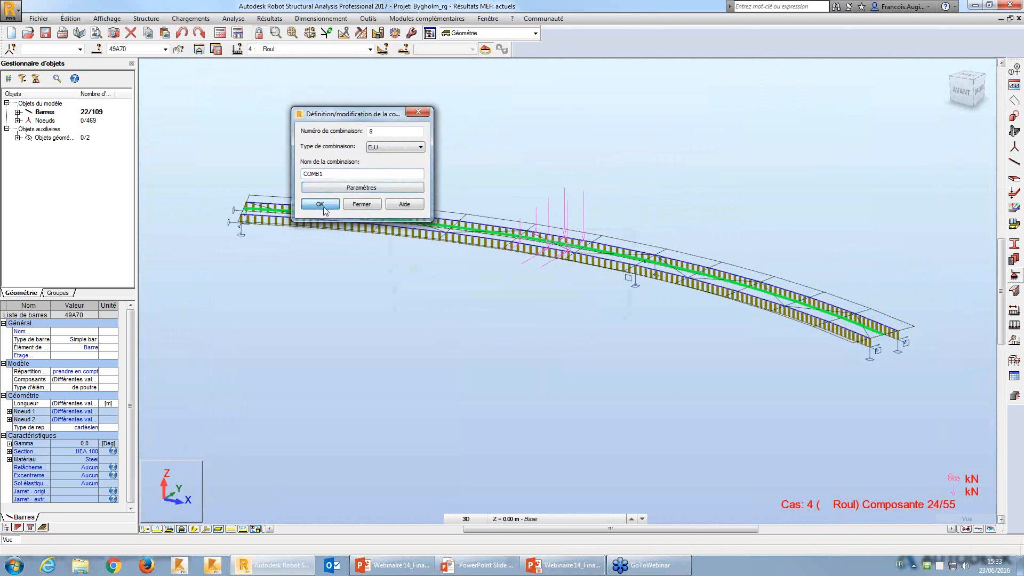
{"action": "left_click_drag", "start_coordinate": [363, 155], "coordinate": [352, 145]}
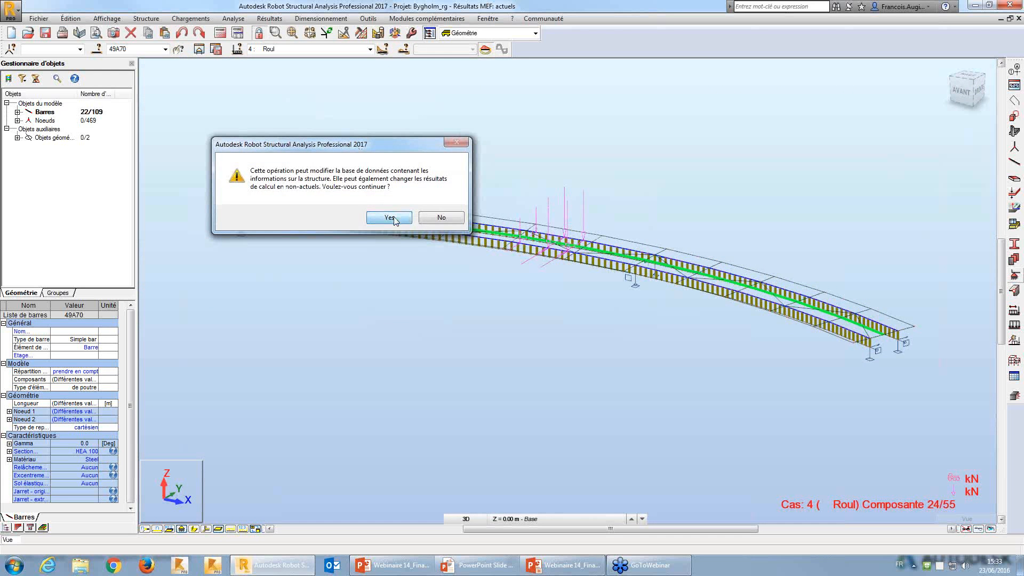
{"action": "left_click", "coordinate": [394, 217]}
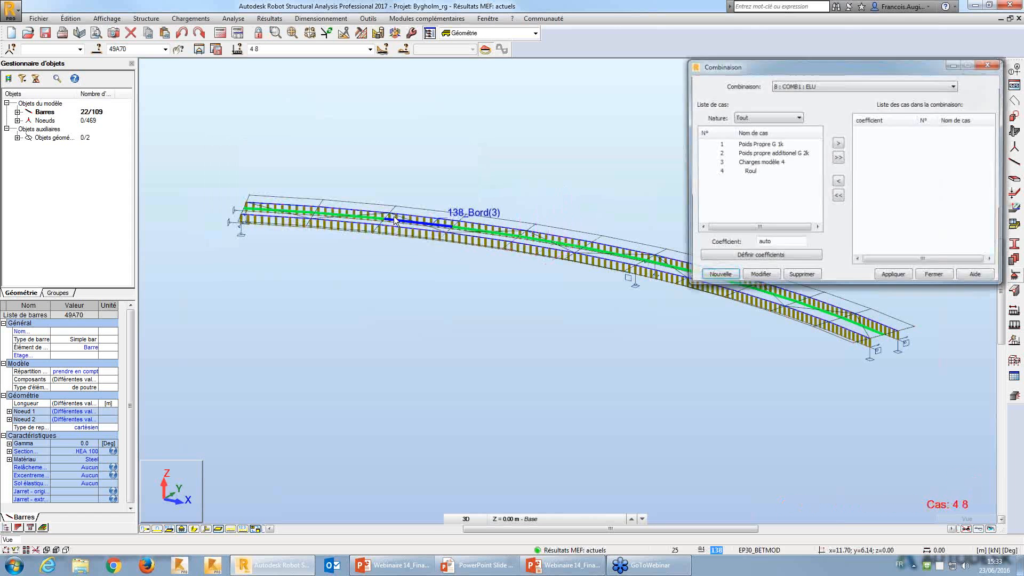
Add cases 1, 2 and moving case 4 (Roul) to COMB1 with automatic coefficients and recalculate the structure, continuing past the instability warning
{"action": "left_click_drag", "start_coordinate": [750, 66], "coordinate": [346, 91]}
{"action": "left_click", "coordinate": [352, 170]}
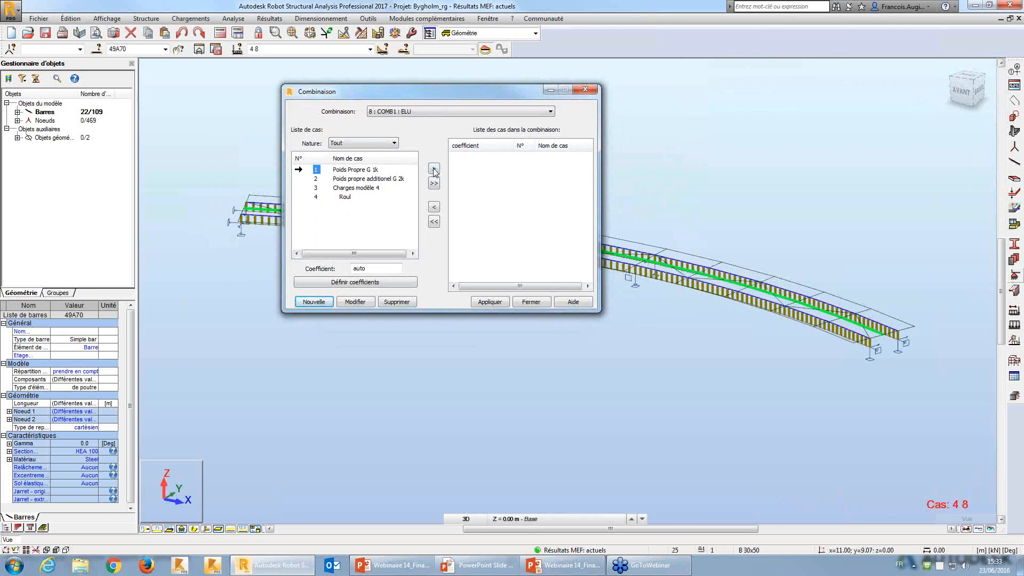
{"action": "left_click", "coordinate": [434, 169]}
{"action": "left_click", "coordinate": [434, 169]}
{"action": "left_click", "coordinate": [316, 179]}
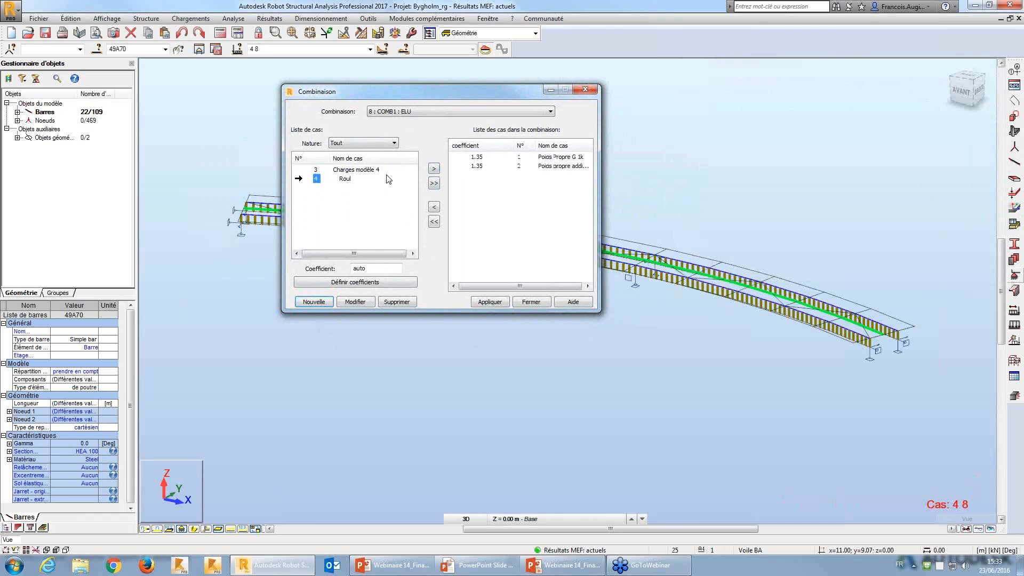
{"action": "left_click", "coordinate": [434, 169]}
{"action": "left_click", "coordinate": [490, 302]}
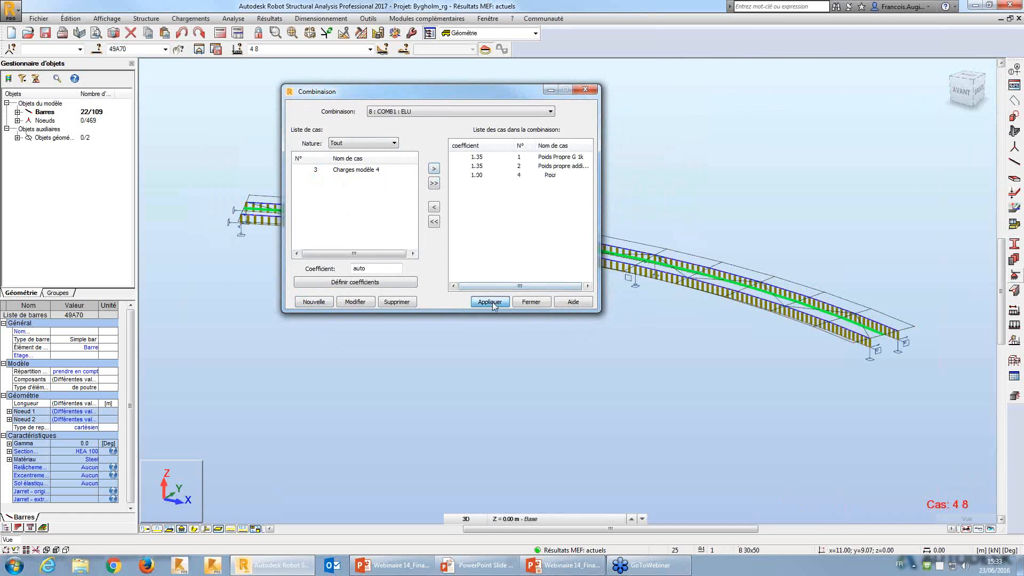
{"action": "left_click", "coordinate": [532, 302]}
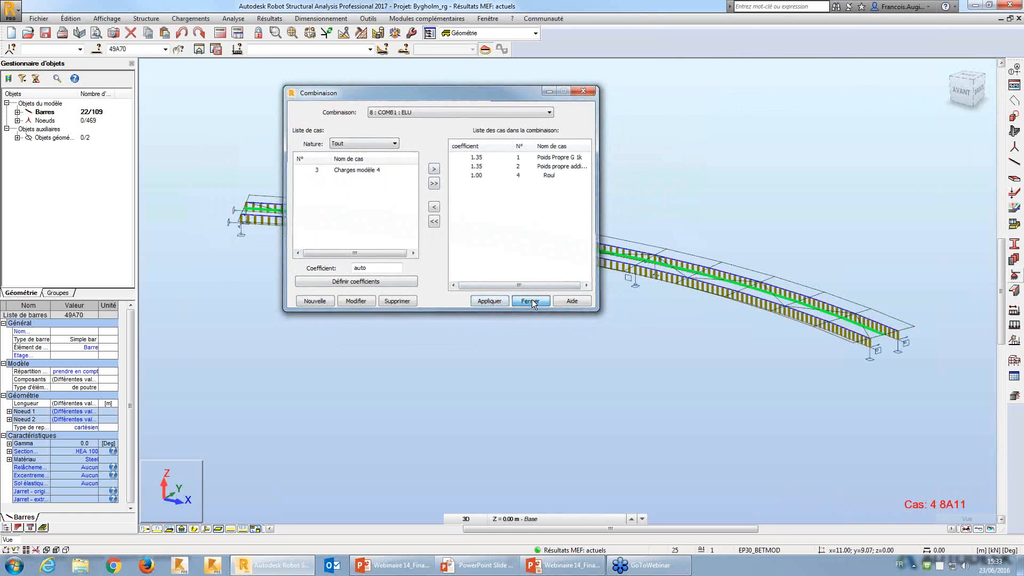
{"action": "left_click", "coordinate": [221, 34]}
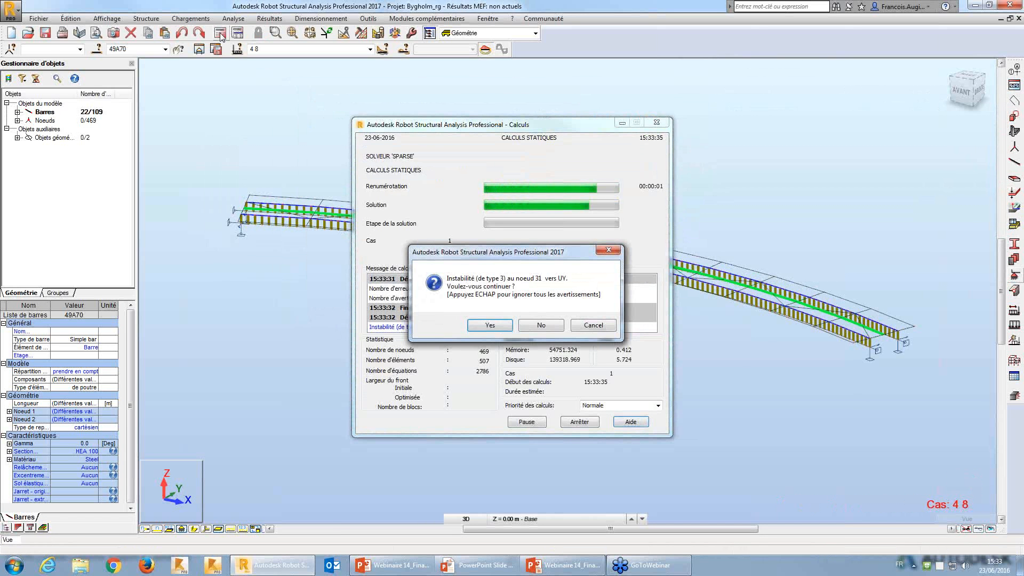
{"action": "key", "text": "Return"}
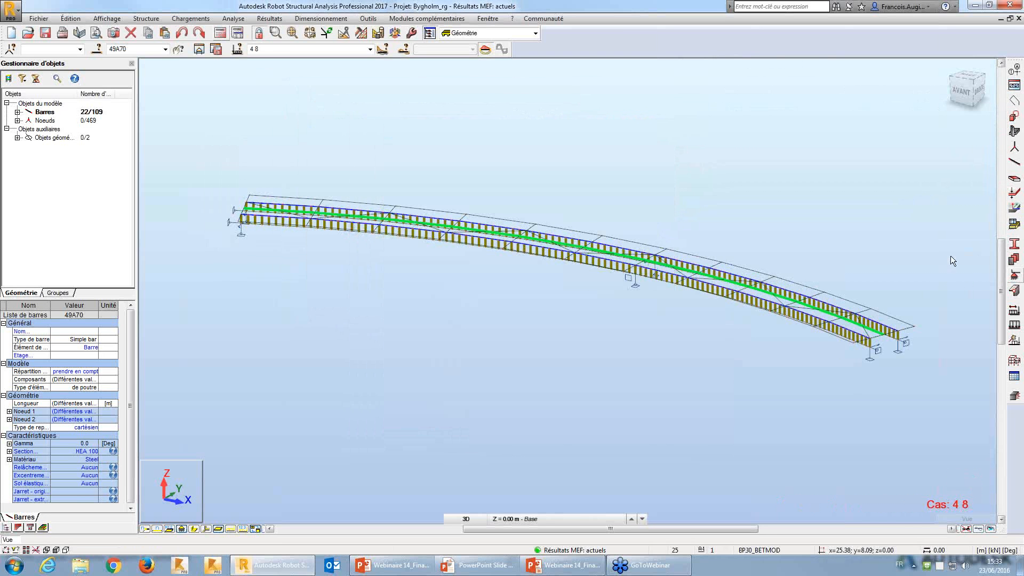
Display the defined load cases and compare them with the selectable cases to review those generated for COMB1
{"action": "left_click", "coordinate": [1014, 311]}
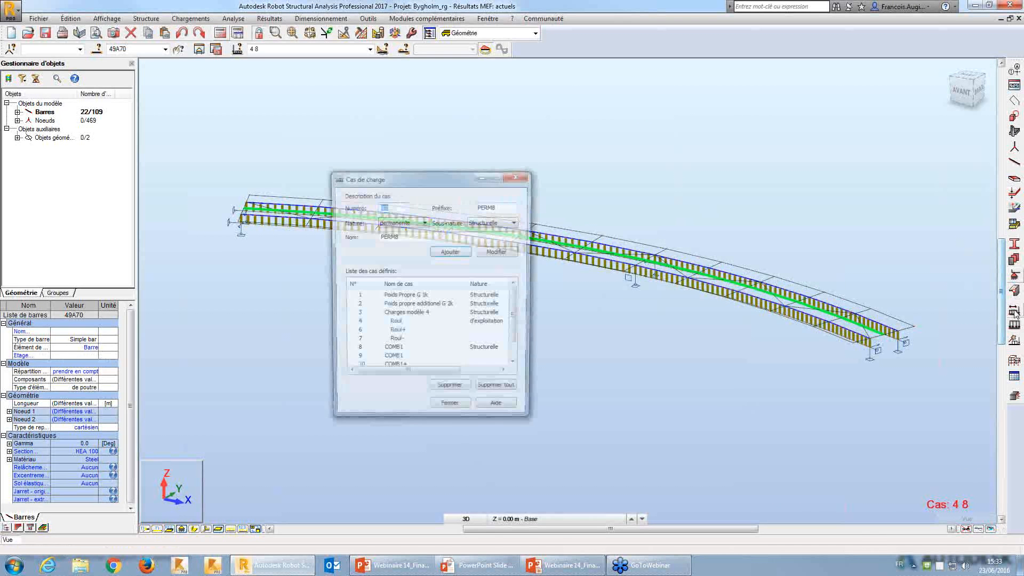
{"action": "left_click_drag", "start_coordinate": [470, 174], "coordinate": [670, 128]}
{"action": "scroll", "coordinate": [723, 260], "scroll_direction": "down", "scroll_amount": 1}
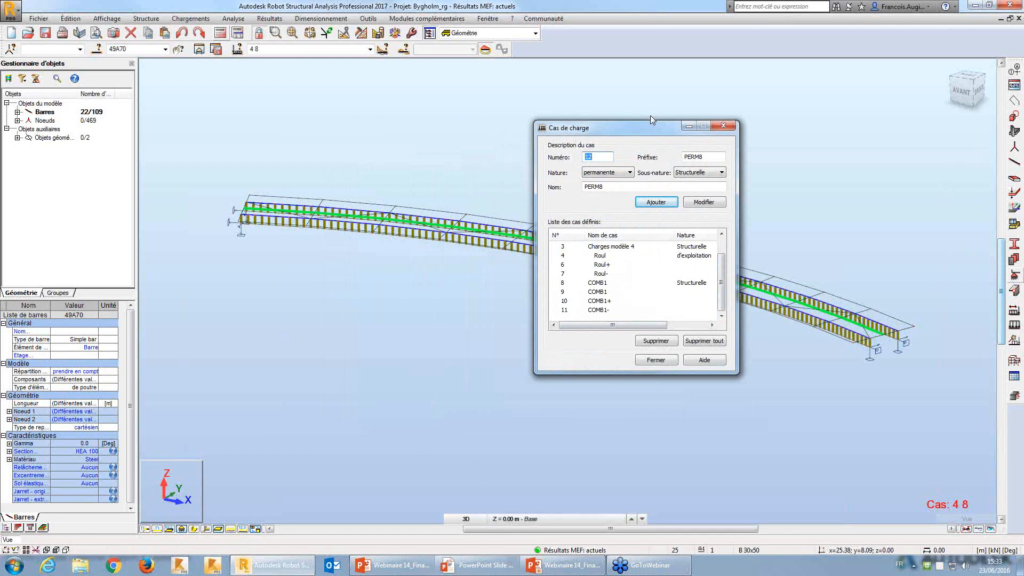
{"action": "left_click_drag", "start_coordinate": [638, 131], "coordinate": [723, 127]}
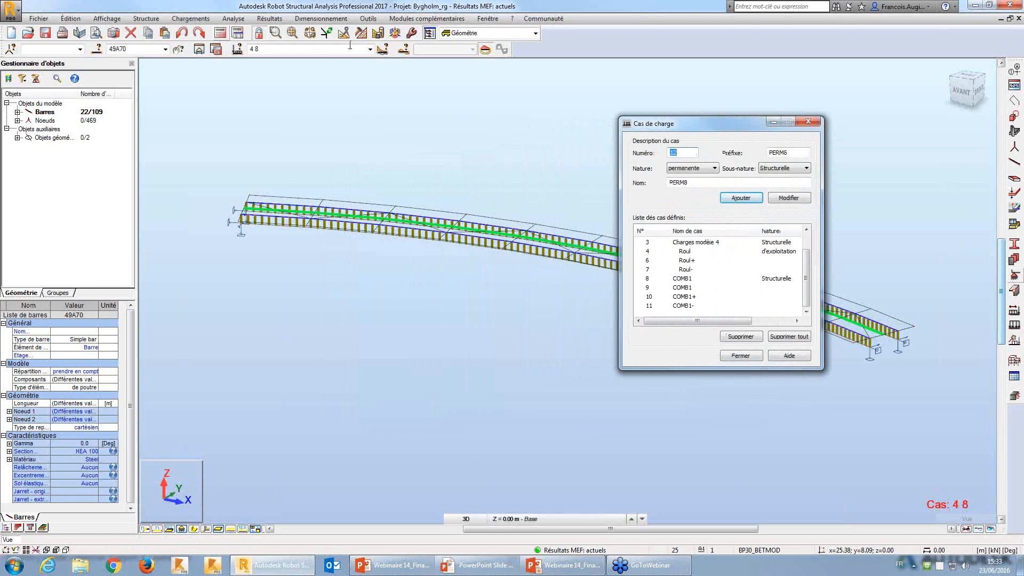
{"action": "left_click", "coordinate": [370, 49]}
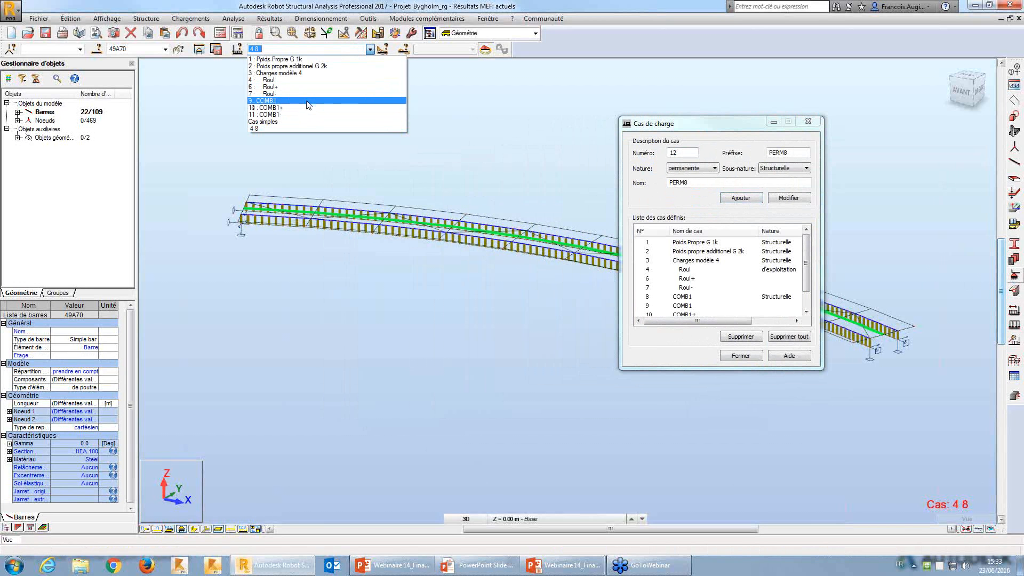
{"action": "left_click", "coordinate": [578, 44]}
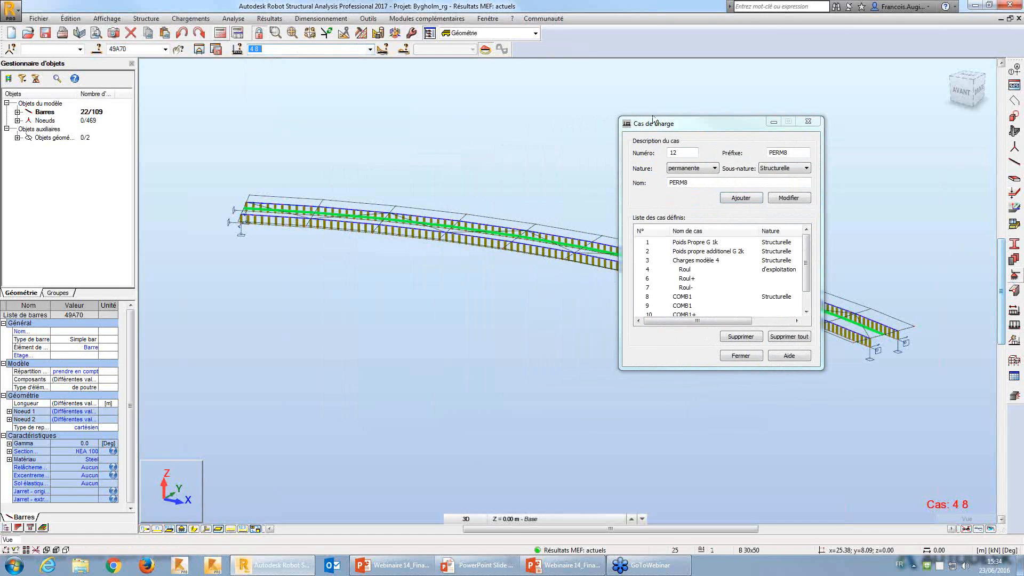
{"action": "left_click_drag", "start_coordinate": [666, 122], "coordinate": [644, 117]}
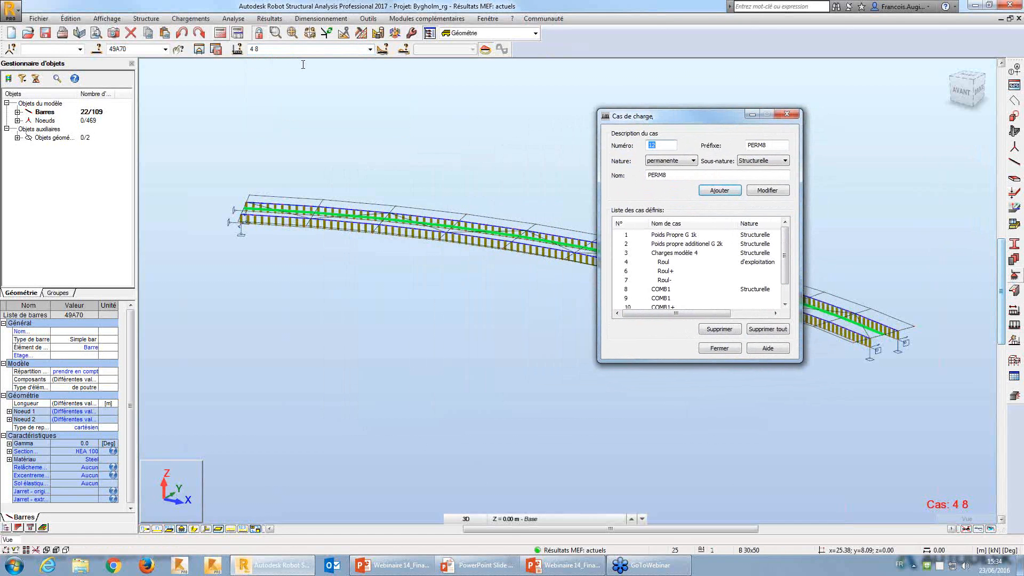
Check the definition of COMB1 in the combinations table and return to the bridge view
{"action": "left_click", "coordinate": [207, 24]}
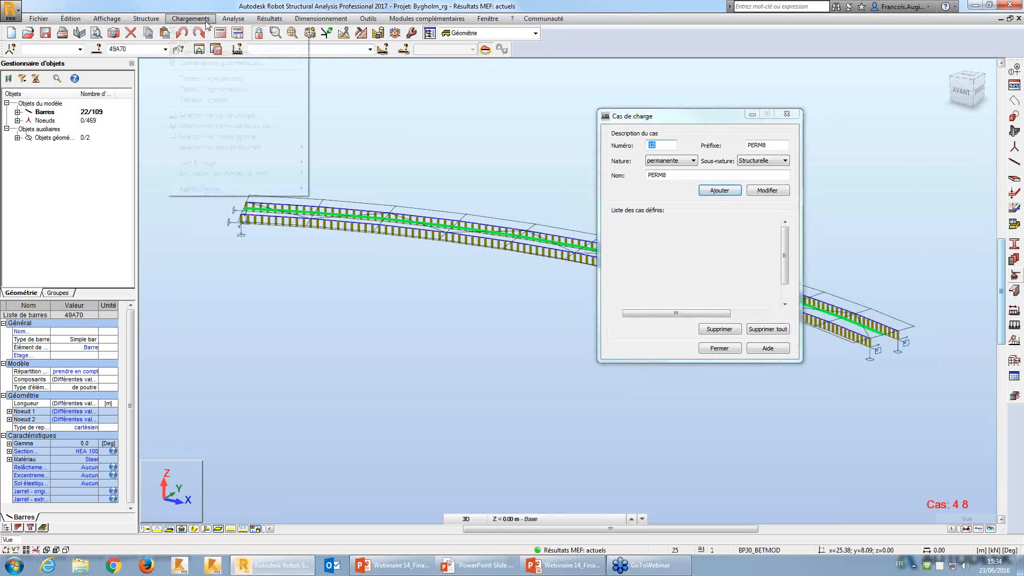
{"action": "left_click", "coordinate": [213, 89]}
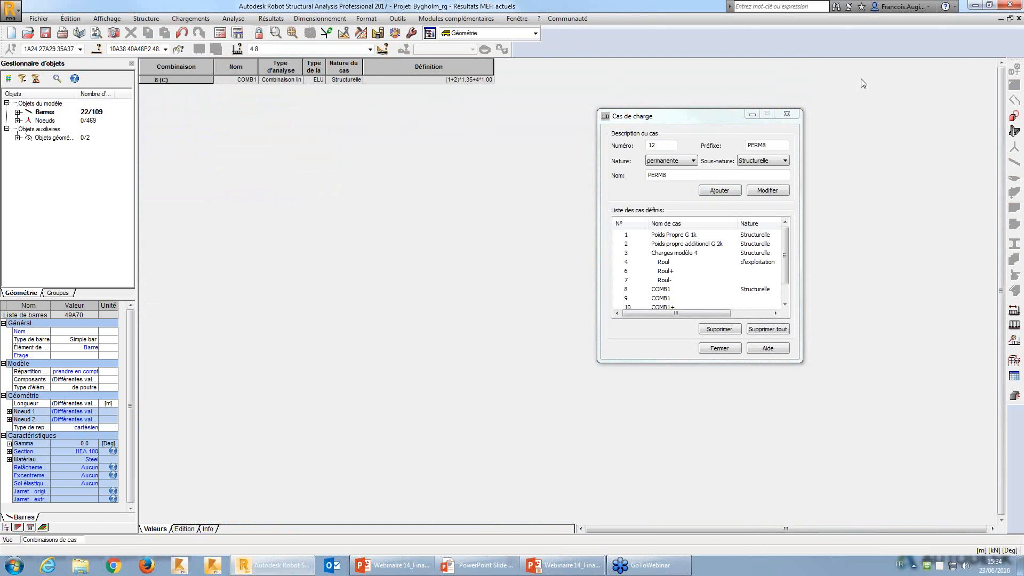
{"action": "left_click", "coordinate": [1019, 19]}
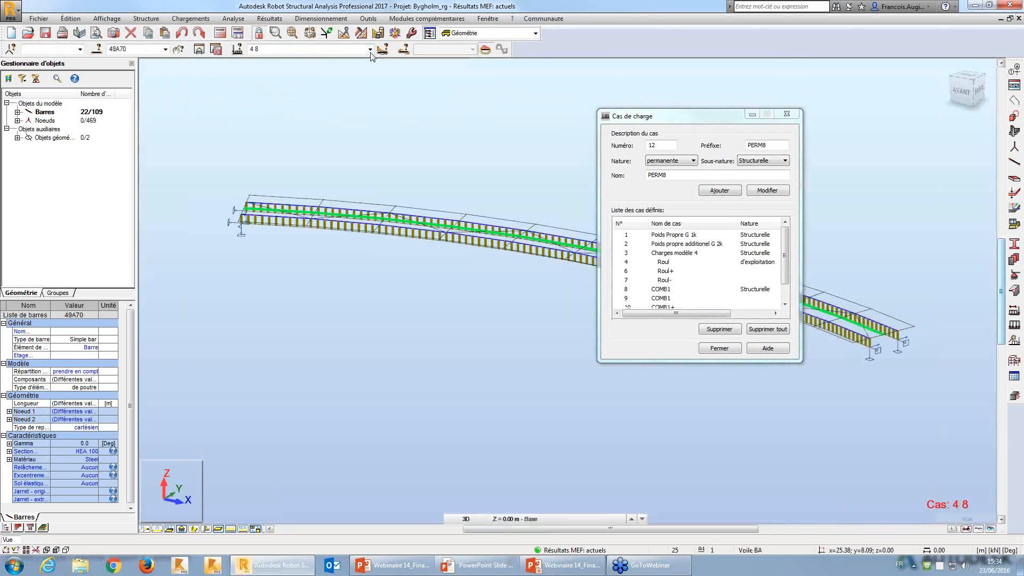
Make case 9 (COMB1) the current case and reopen the combinations table
{"action": "left_click", "coordinate": [370, 49]}
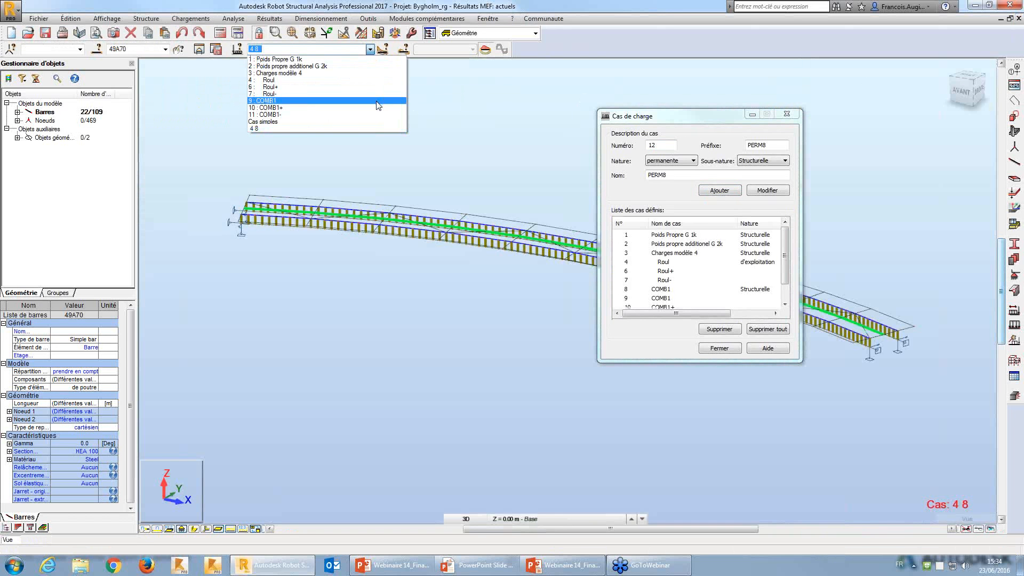
{"action": "left_click", "coordinate": [376, 105]}
{"action": "left_click_drag", "start_coordinate": [651, 120], "coordinate": [756, 179]}
{"action": "left_click", "coordinate": [193, 19]}
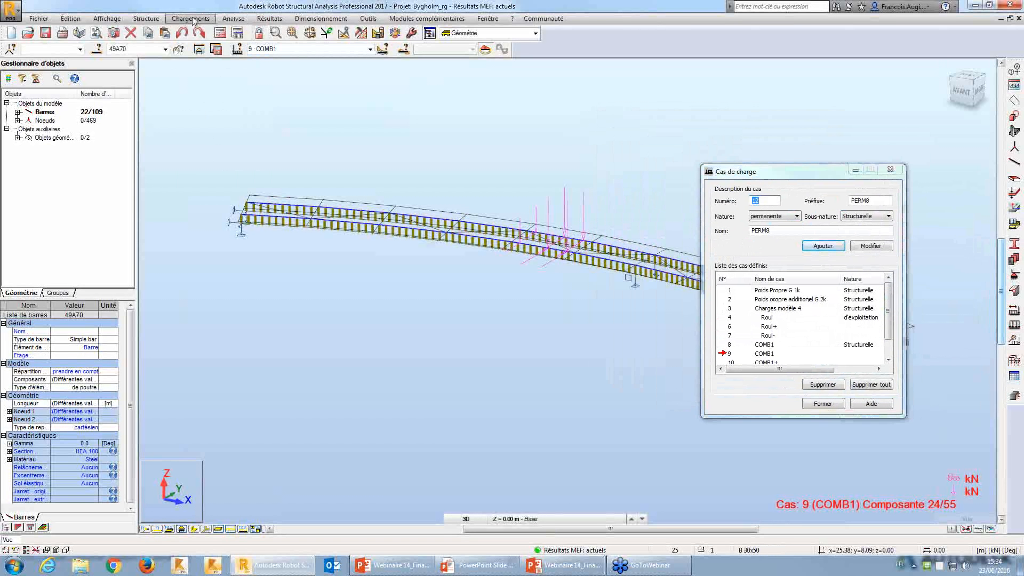
{"action": "left_click", "coordinate": [229, 88]}
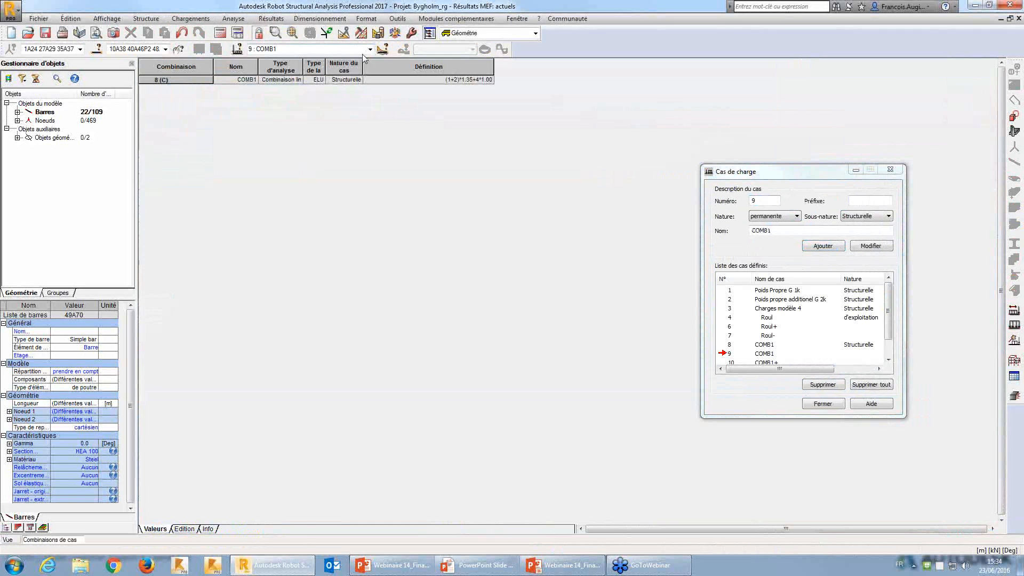
List the weighting components of case 9 (COMB1) in the combinations table, review their definitions and return to the bridge view
{"action": "left_click", "coordinate": [370, 49]}
{"action": "left_click", "coordinate": [356, 99]}
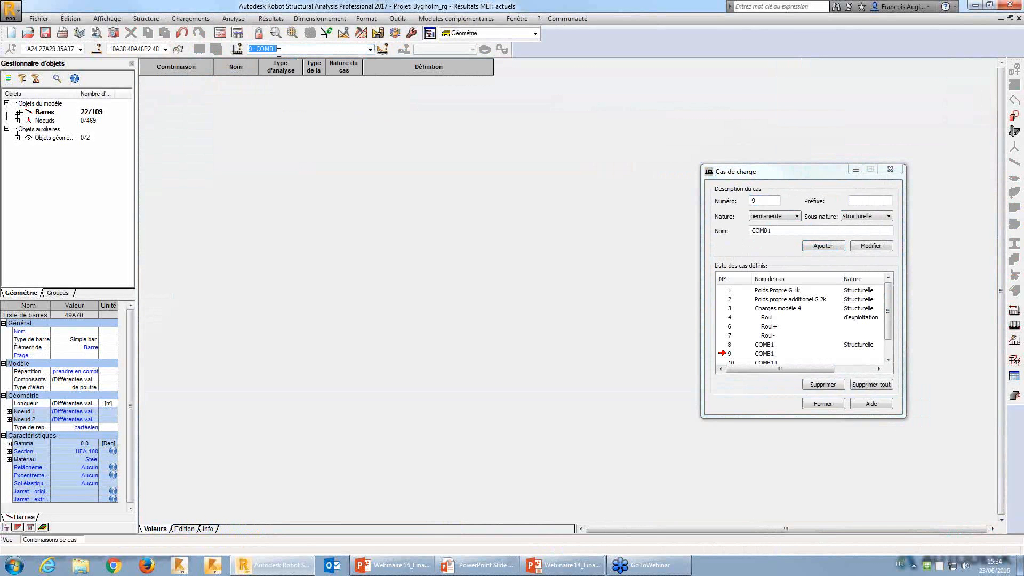
{"action": "right_click", "coordinate": [292, 113]}
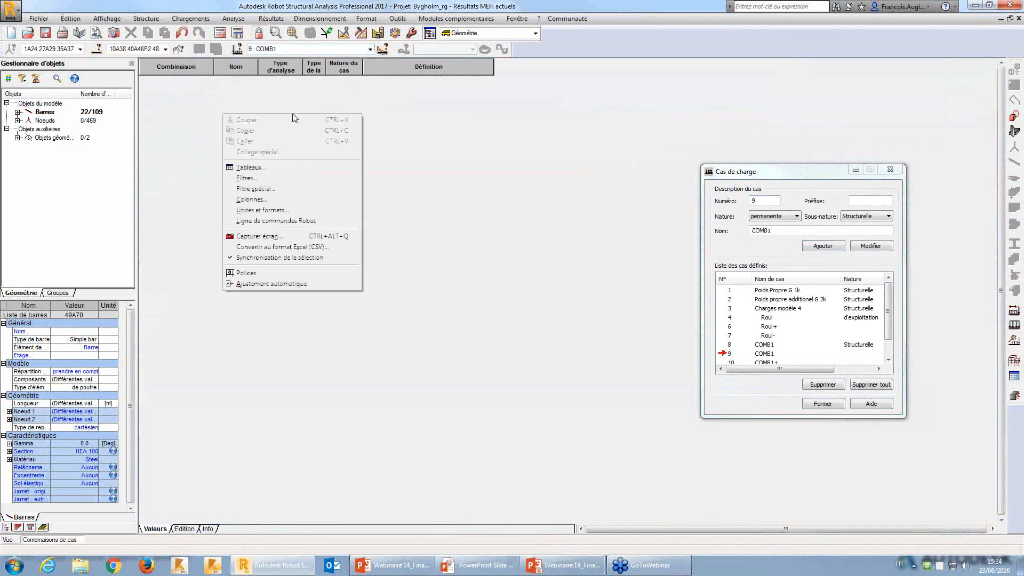
{"action": "left_click", "coordinate": [309, 200]}
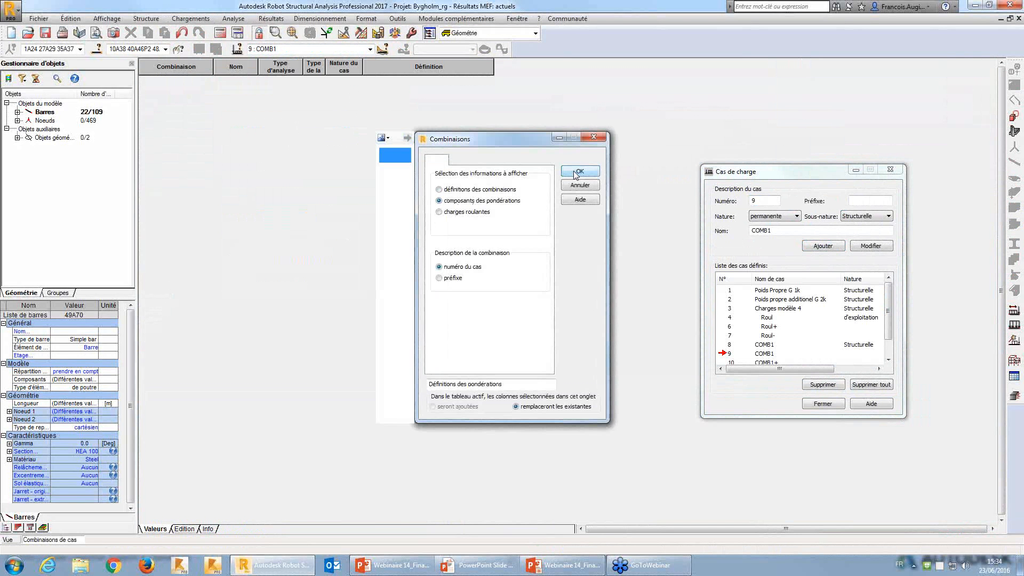
{"action": "left_click", "coordinate": [578, 171]}
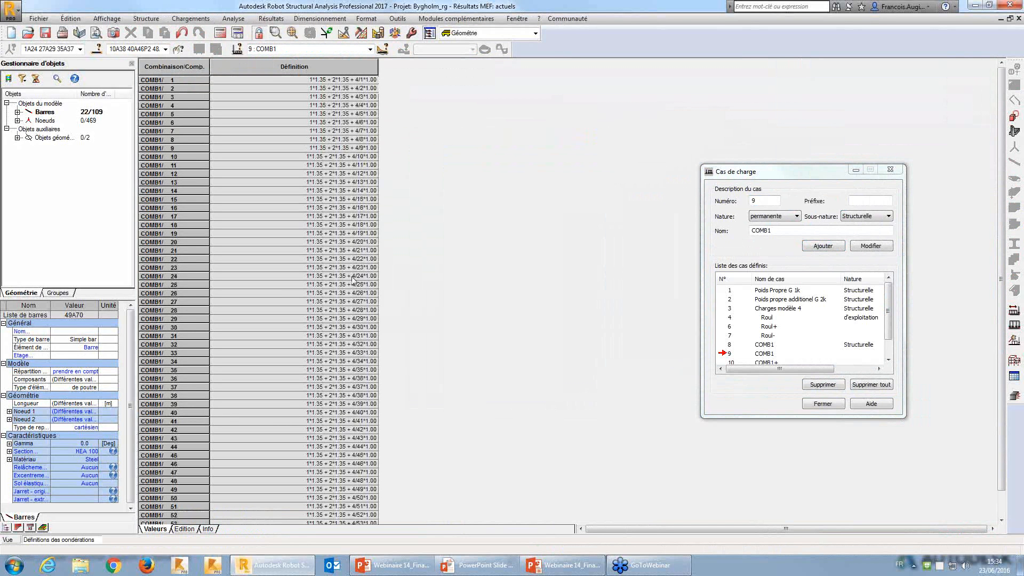
{"action": "scroll", "coordinate": [352, 279], "scroll_direction": "down", "scroll_amount": 1}
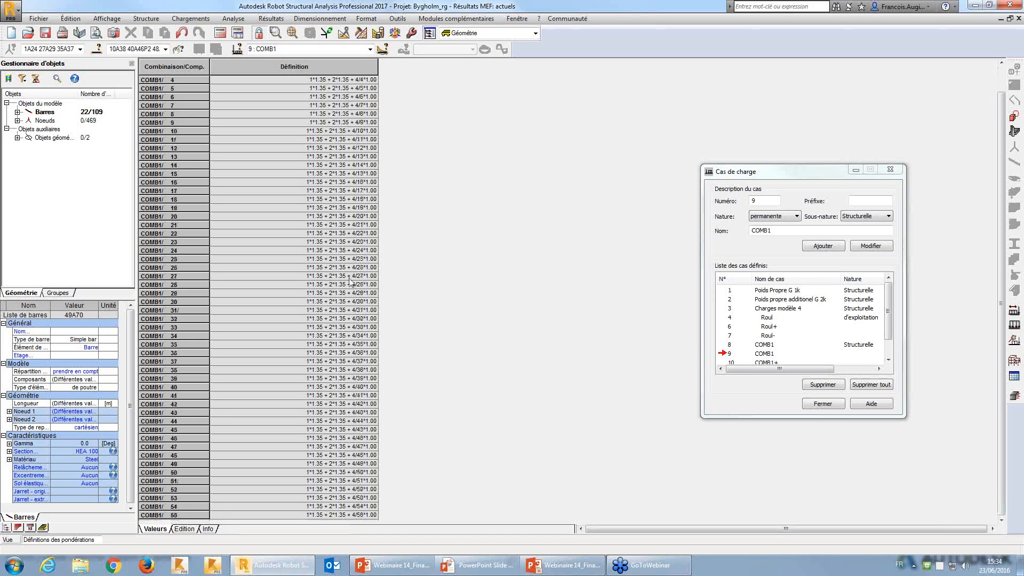
{"action": "scroll", "coordinate": [351, 281], "scroll_direction": "up", "scroll_amount": 1}
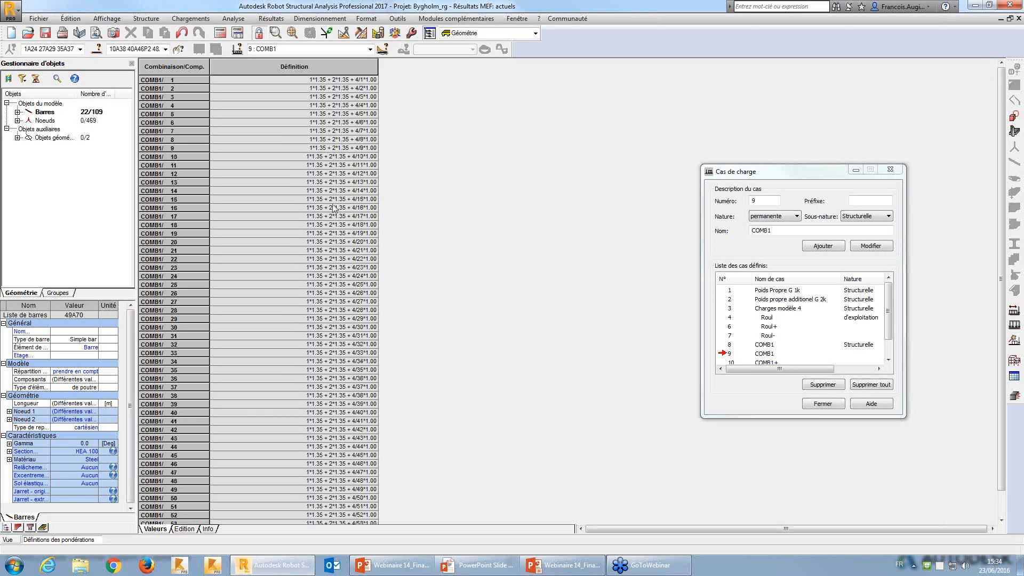
{"action": "left_click", "coordinate": [1020, 19]}
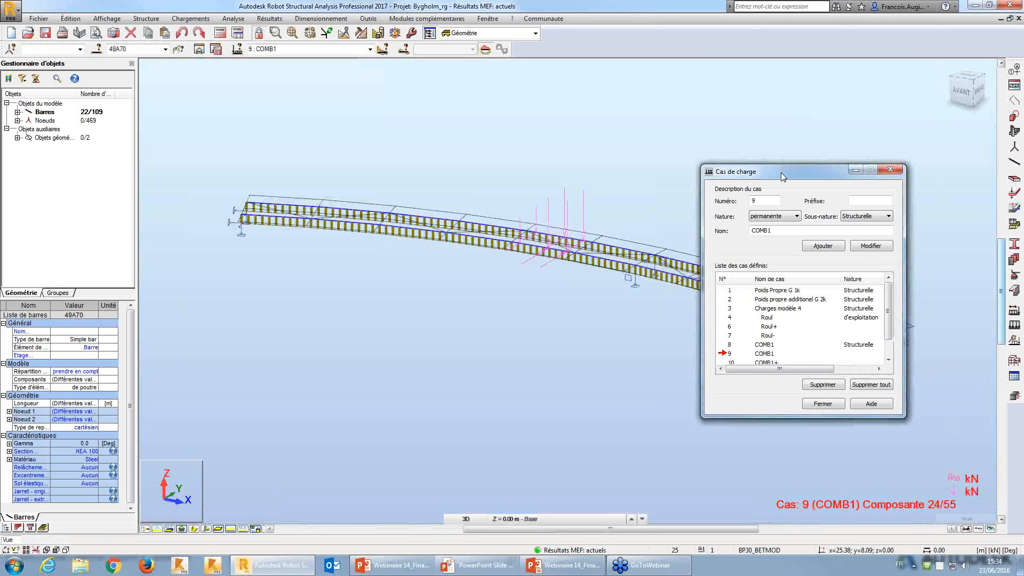
Delete load case 8 (COMB1) from the defined cases and accept the change to the structure's results
{"action": "left_click_drag", "start_coordinate": [781, 171], "coordinate": [681, 125]}
{"action": "middle_click_drag", "start_coordinate": [424, 168], "coordinate": [393, 171]}
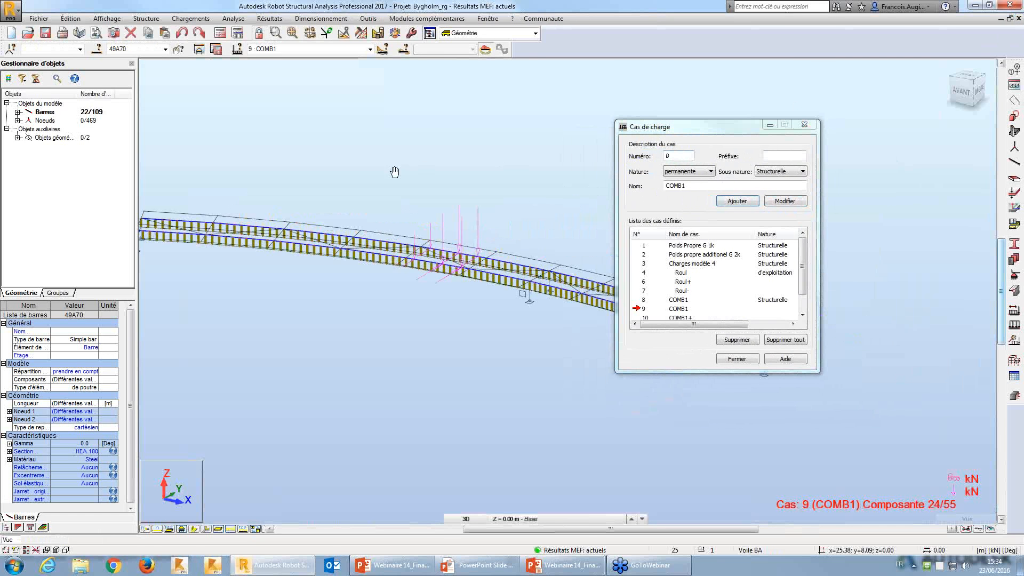
{"action": "scroll", "coordinate": [450, 168], "scroll_direction": "down", "scroll_amount": 2}
{"action": "middle_click_drag", "start_coordinate": [466, 170], "coordinate": [420, 150]}
{"action": "left_click", "coordinate": [670, 131]}
{"action": "left_click_drag", "start_coordinate": [671, 132], "coordinate": [686, 132]}
{"action": "scroll", "coordinate": [817, 267], "scroll_direction": "down", "scroll_amount": 2}
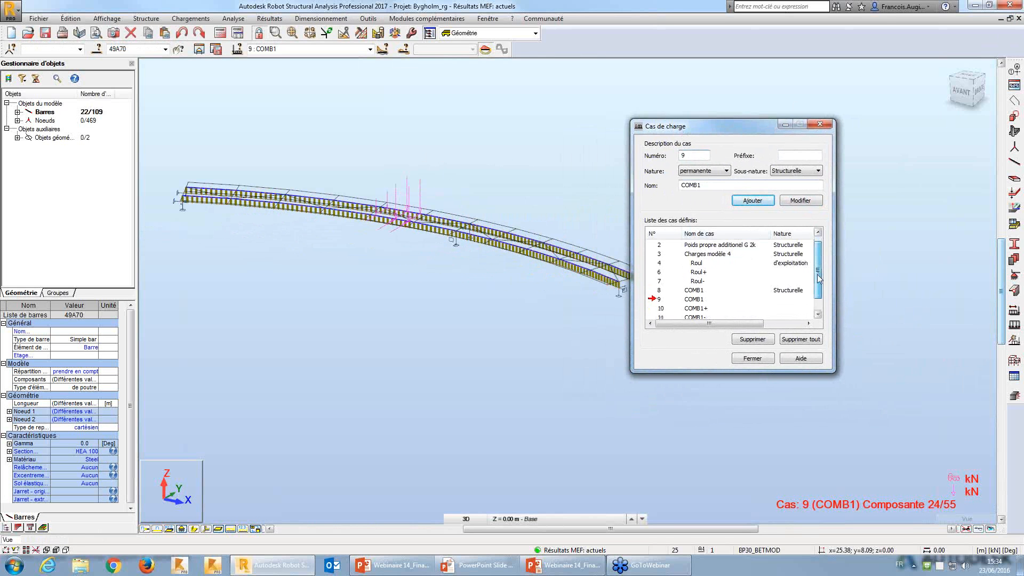
{"action": "left_click", "coordinate": [660, 281]}
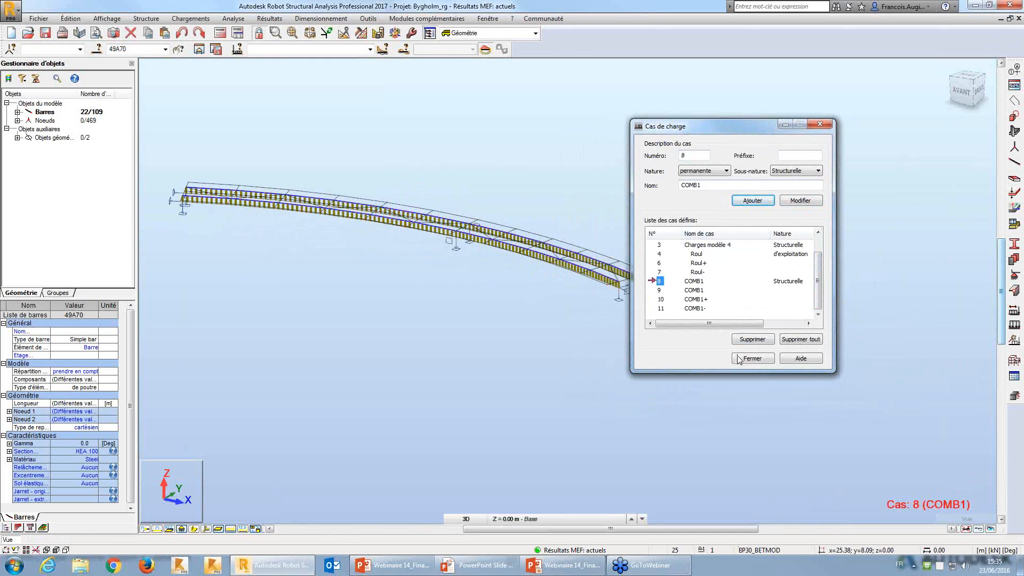
{"action": "left_click", "coordinate": [752, 339]}
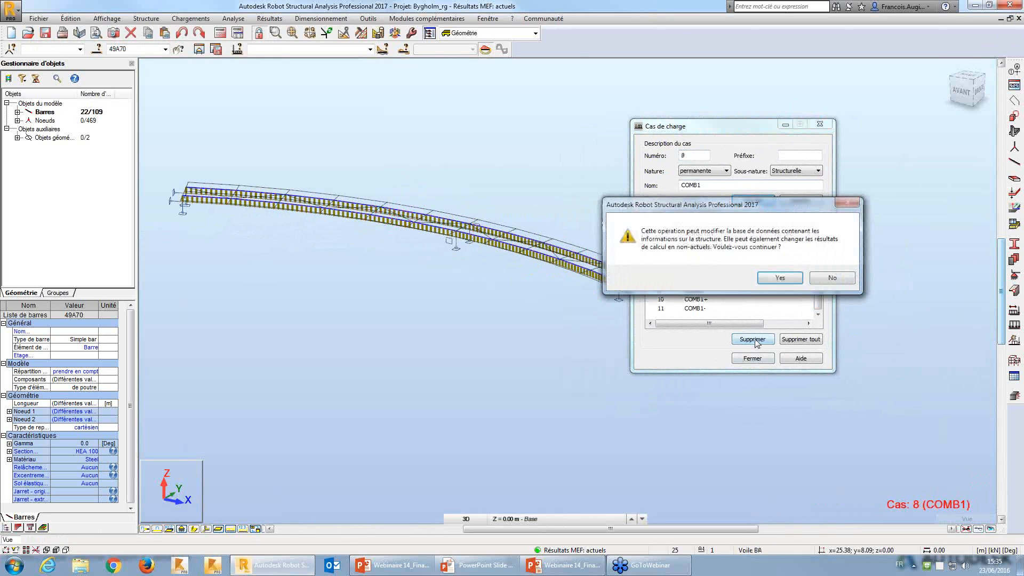
{"action": "key", "text": "Return"}
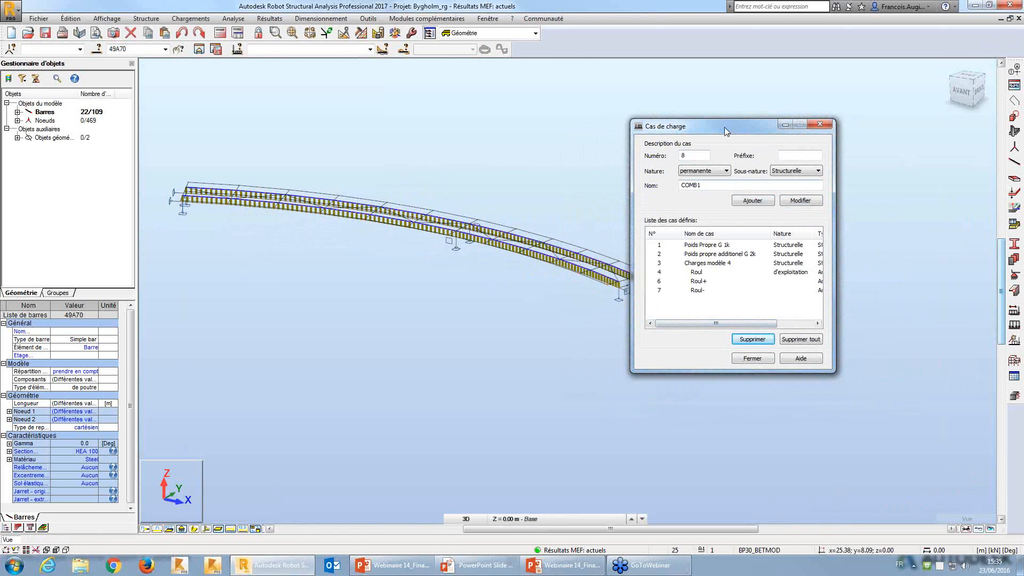
{"action": "left_click_drag", "start_coordinate": [724, 127], "coordinate": [760, 127]}
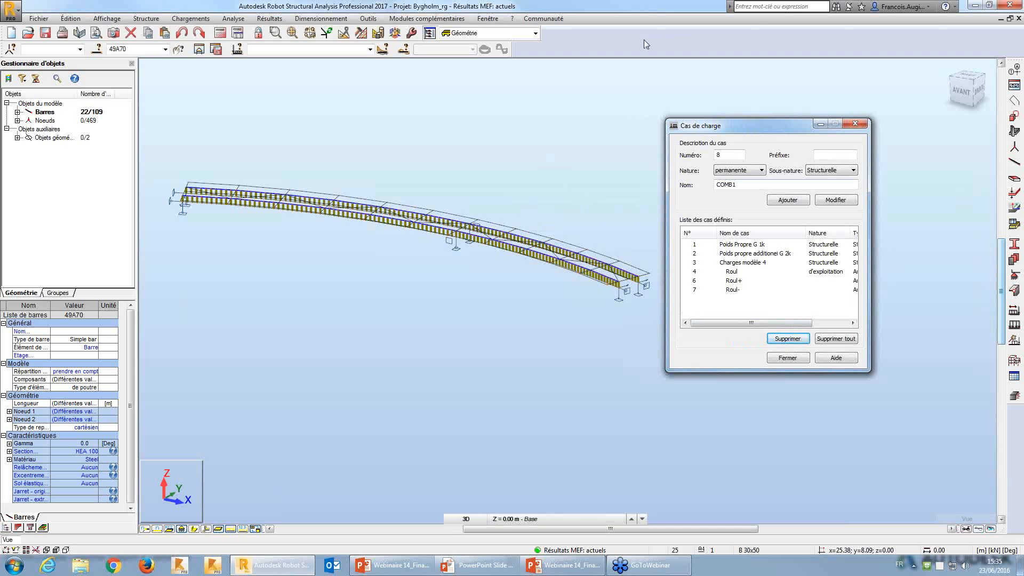
Set up complete automatic combinations to NF EN 1990/NA and agree to replace the previously calculated weightings
{"action": "left_click", "coordinate": [183, 19]}
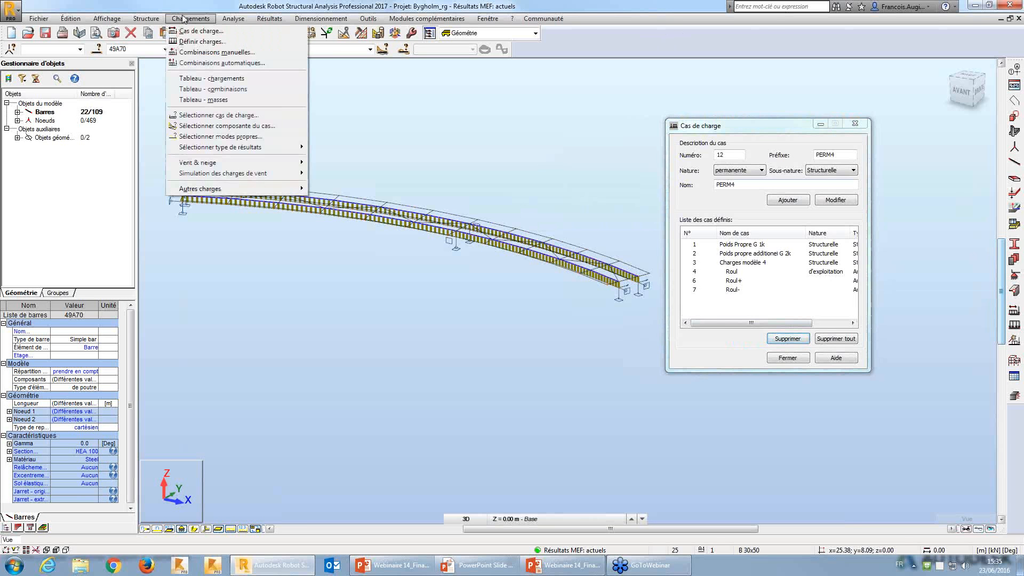
{"action": "left_click", "coordinate": [202, 62]}
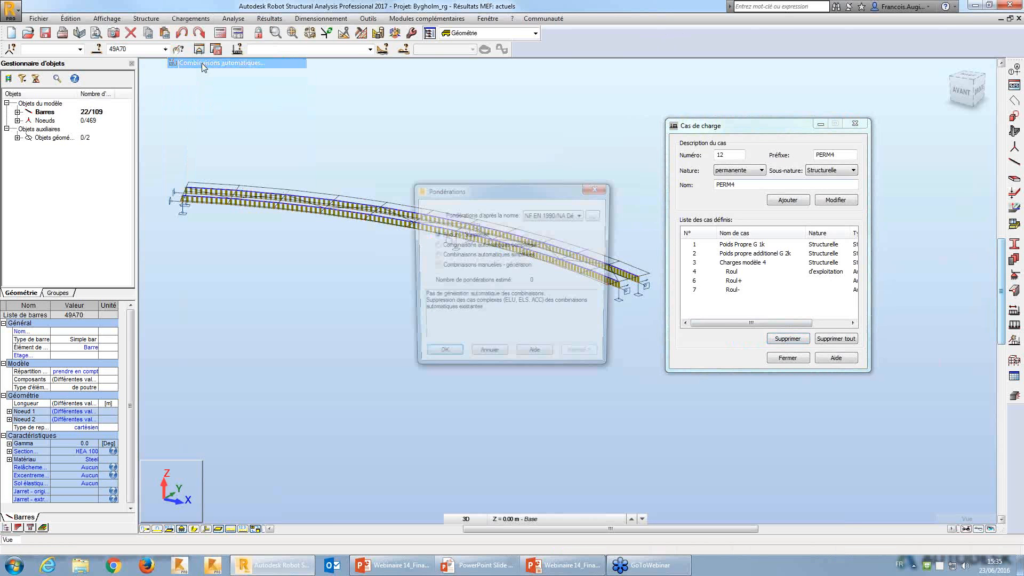
{"action": "left_click_drag", "start_coordinate": [444, 191], "coordinate": [292, 141]}
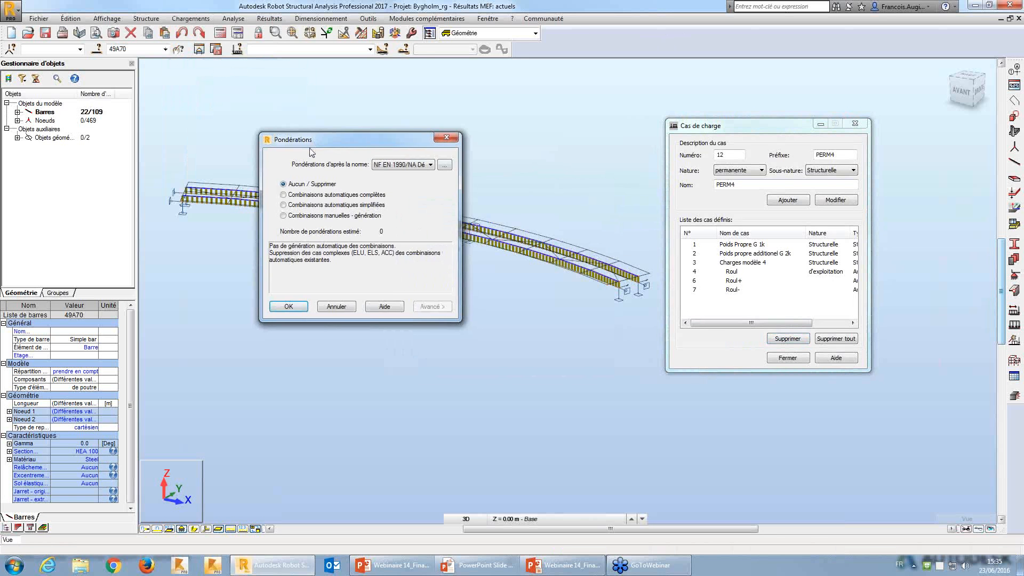
{"action": "left_click", "coordinate": [283, 195]}
{"action": "left_click", "coordinate": [430, 306]}
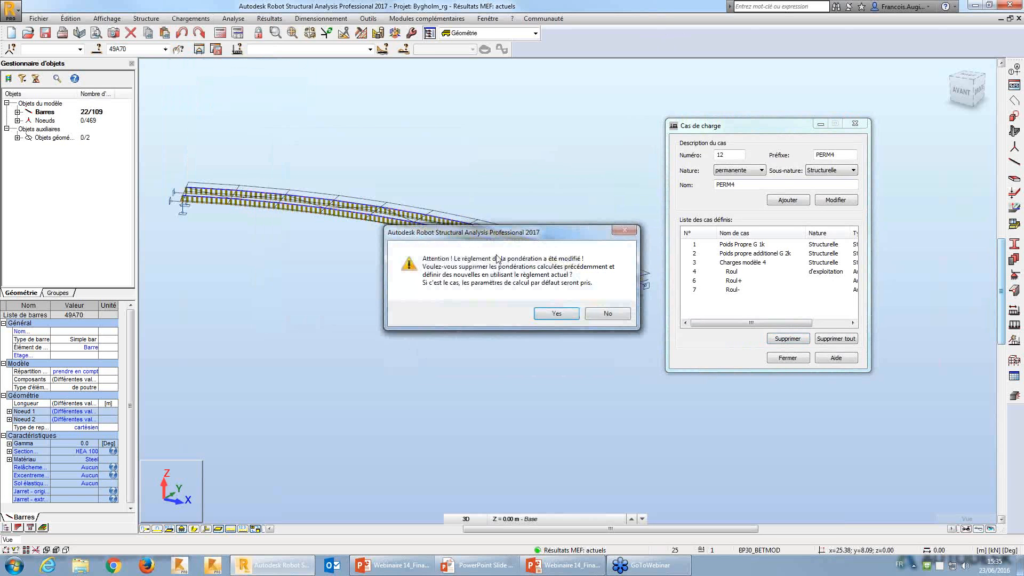
{"action": "left_click", "coordinate": [542, 313]}
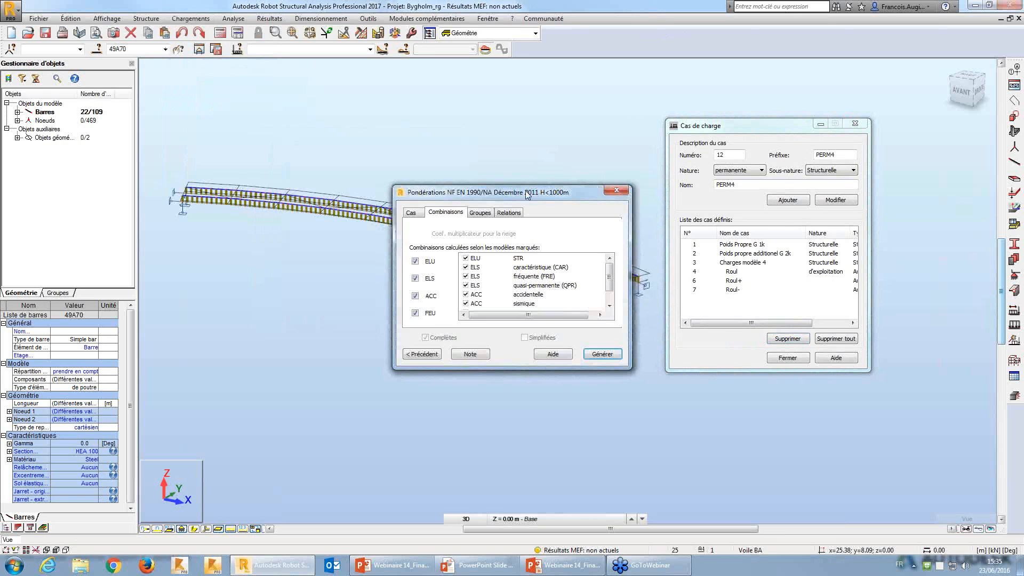
Restrict the automatic combinations to ELU, excluding ELS, ACC and FEU, and check the active load cases
{"action": "left_click_drag", "start_coordinate": [532, 194], "coordinate": [393, 151]}
{"action": "left_click", "coordinate": [275, 236]}
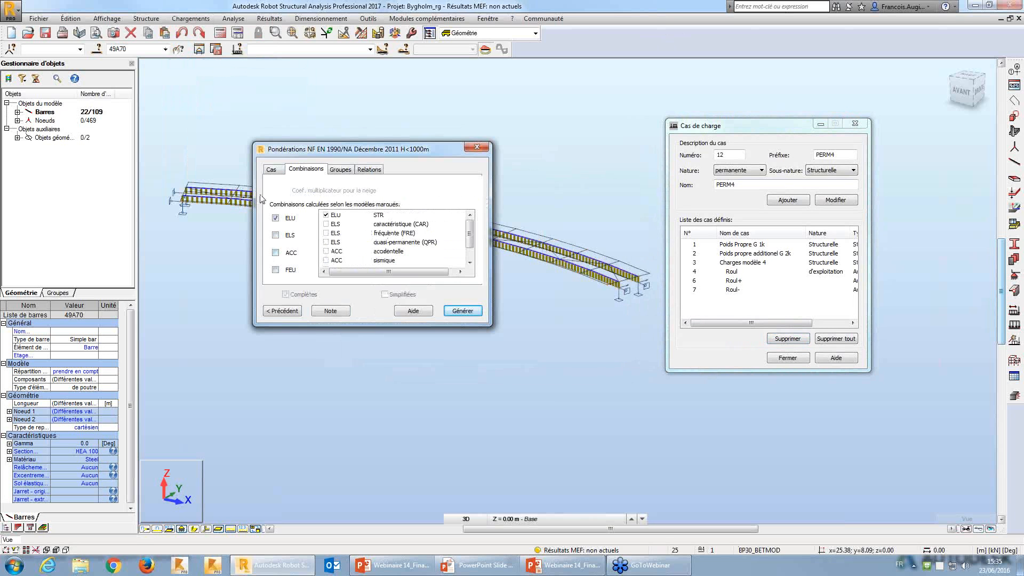
{"action": "left_click", "coordinate": [275, 174]}
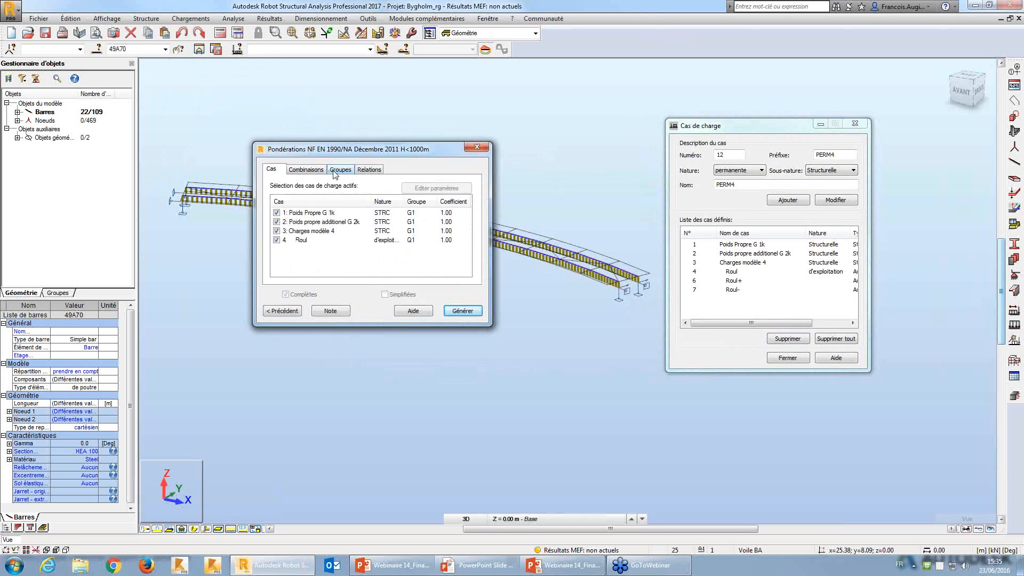
Add group G1 to the permanent relations and group Q1 to the d'exploitation relations, and generate the combinations
{"action": "left_click", "coordinate": [374, 172]}
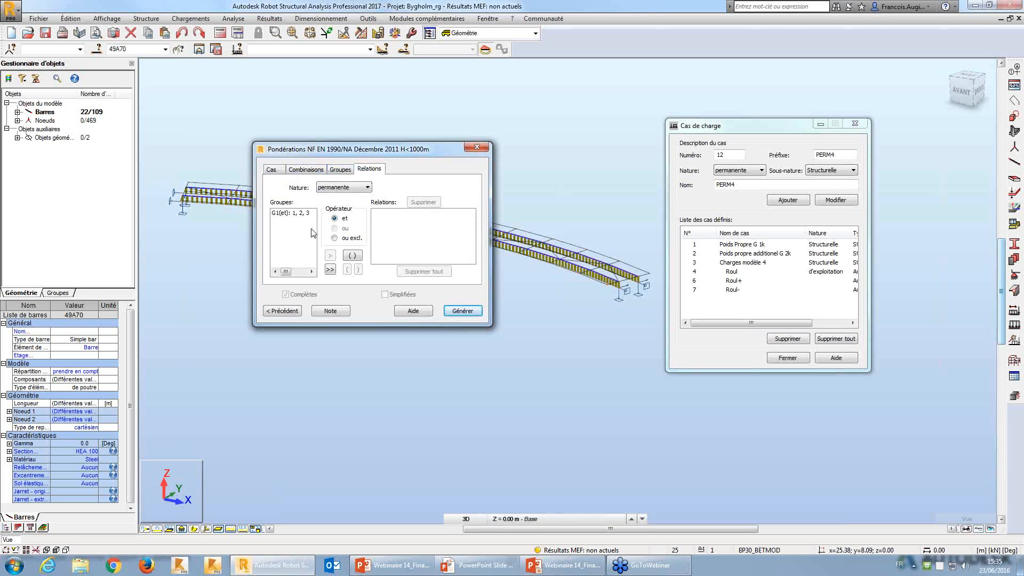
{"action": "left_click", "coordinate": [301, 213]}
{"action": "left_click", "coordinate": [331, 256]}
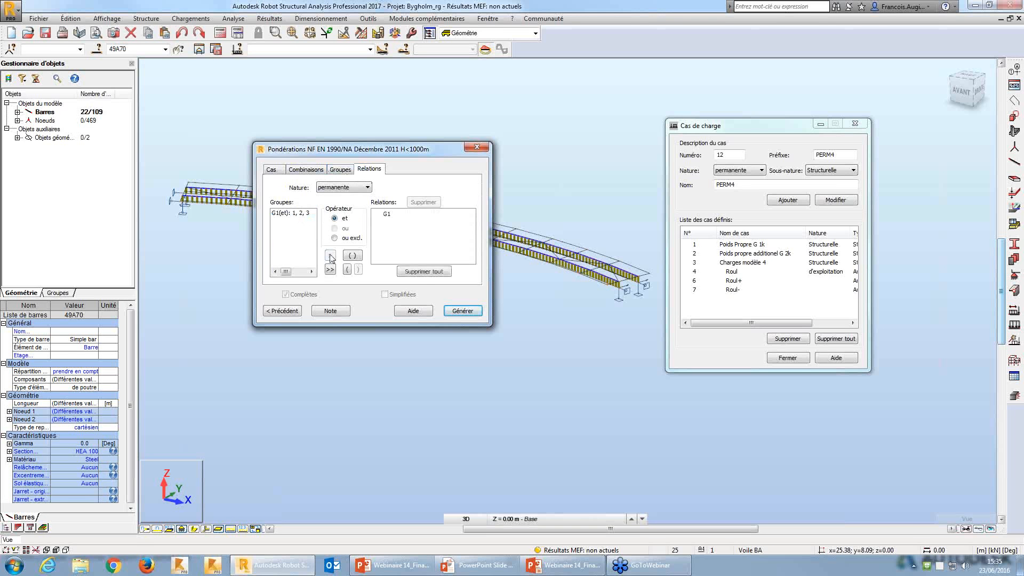
{"action": "left_click", "coordinate": [365, 187]}
{"action": "left_click", "coordinate": [358, 204]}
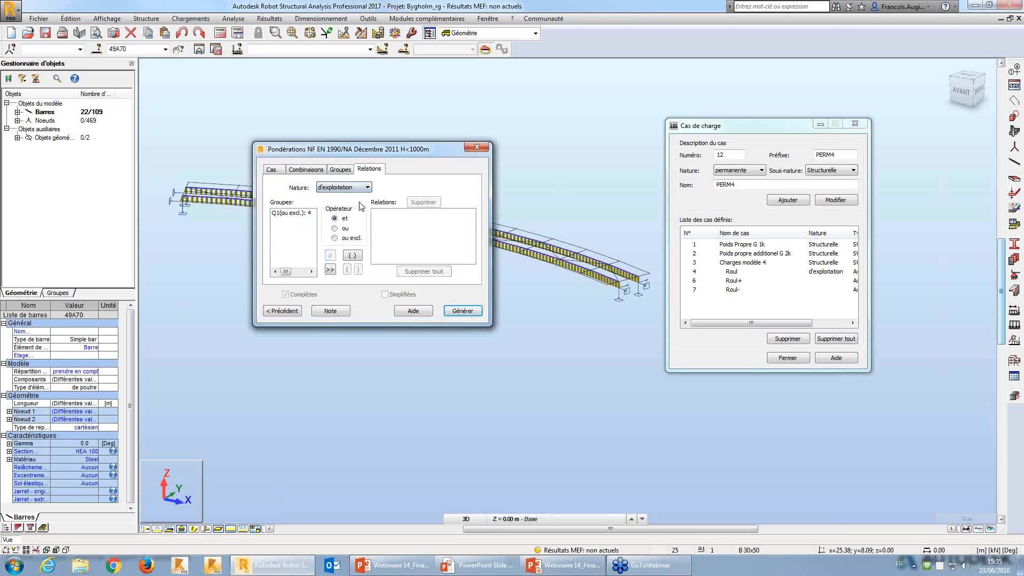
{"action": "left_click", "coordinate": [300, 213]}
{"action": "left_click", "coordinate": [330, 256]}
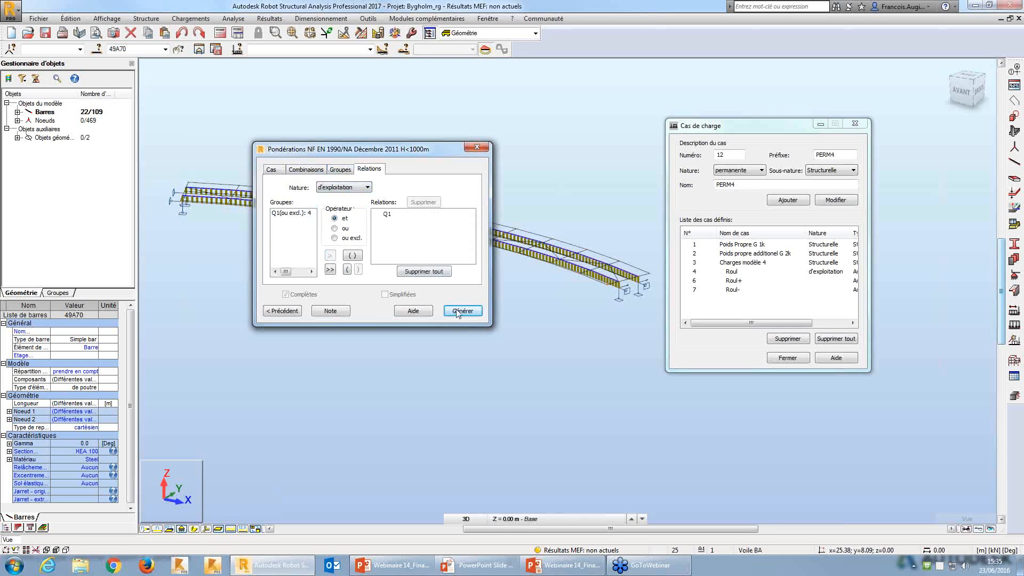
{"action": "left_click", "coordinate": [459, 311]}
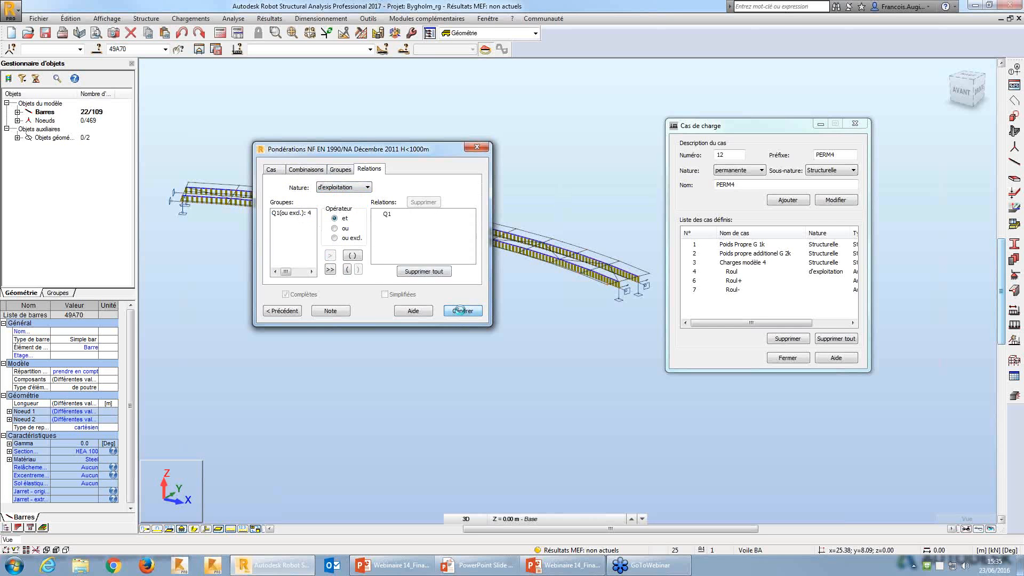
Recalculate the structure with the generated combinations, continuing past the instability warning, and dismiss the calculation messages
{"action": "left_click", "coordinate": [220, 34]}
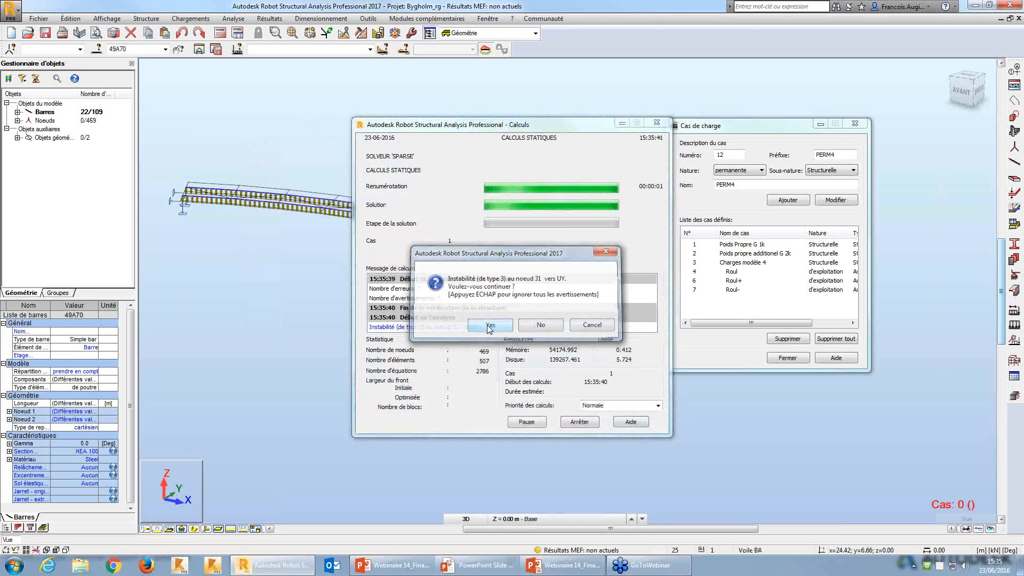
{"action": "left_click", "coordinate": [469, 263]}
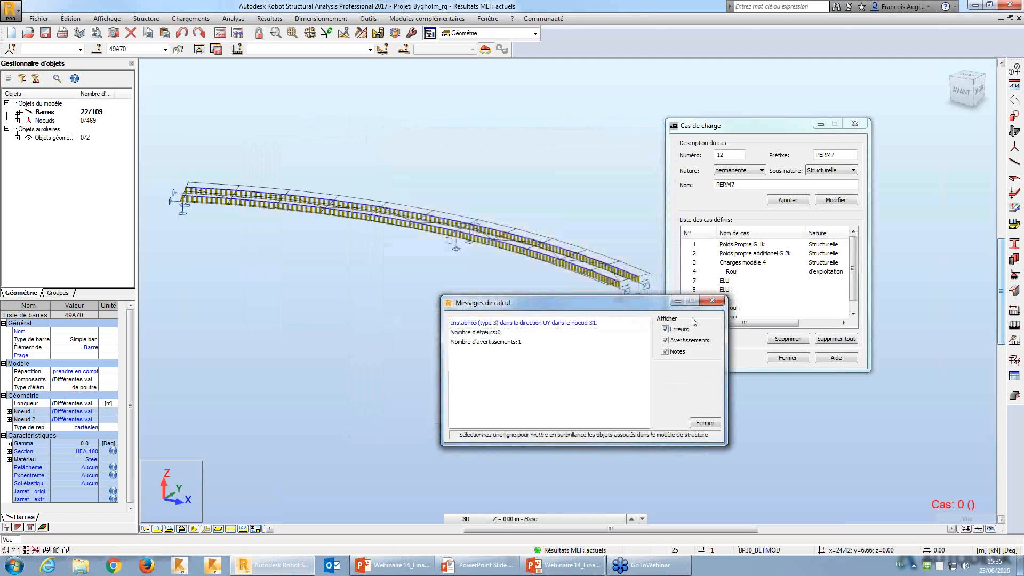
{"action": "left_click", "coordinate": [712, 301]}
Review the component definitions of the generated ELU combinations in the combinations table and return to the bridge view
{"action": "left_click", "coordinate": [190, 19]}
{"action": "left_click", "coordinate": [200, 88]}
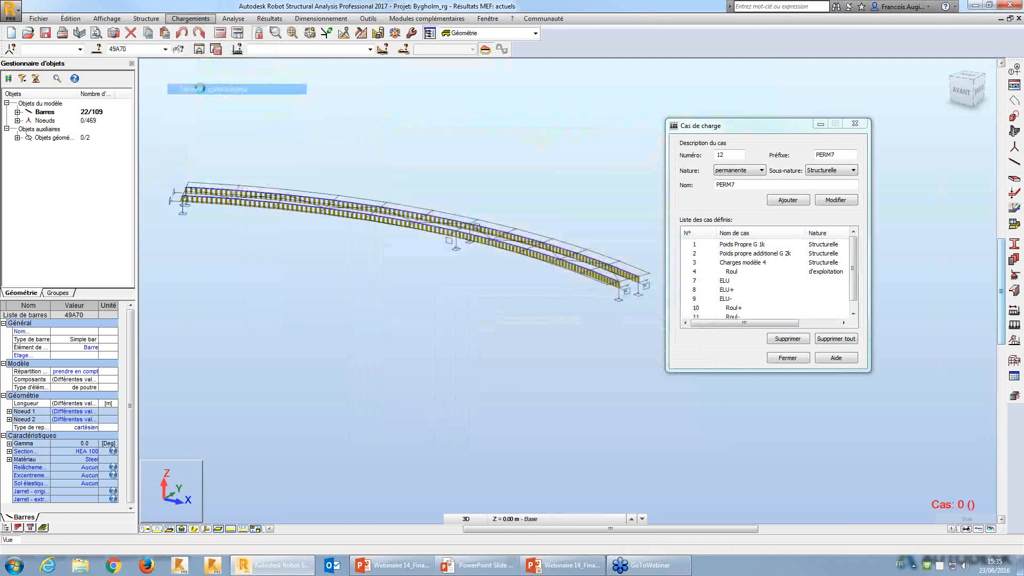
{"action": "left_click", "coordinate": [301, 175]}
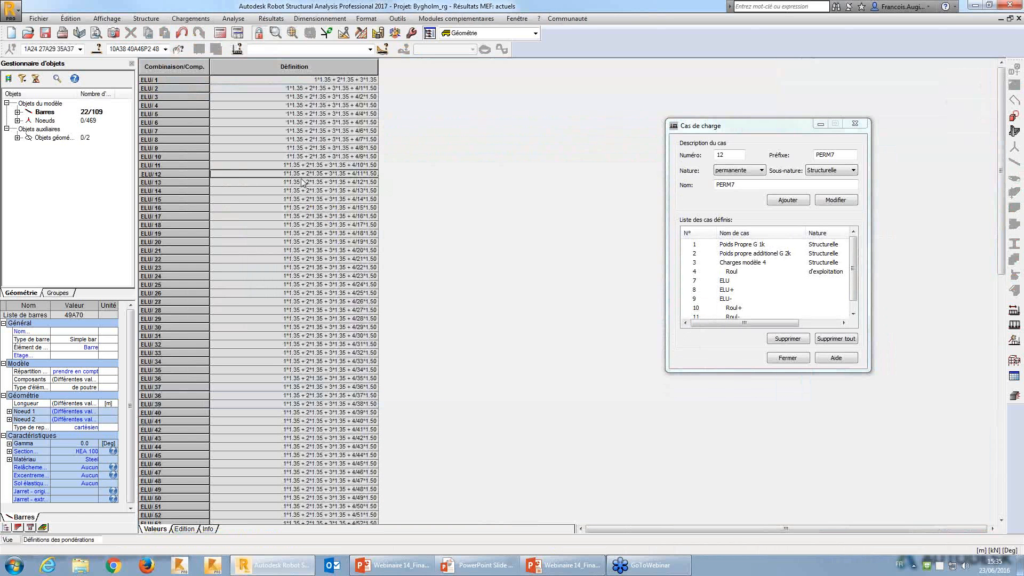
{"action": "scroll", "coordinate": [302, 192], "scroll_direction": "down", "scroll_amount": 4}
{"action": "scroll", "coordinate": [301, 204], "scroll_direction": "down", "scroll_amount": 9}
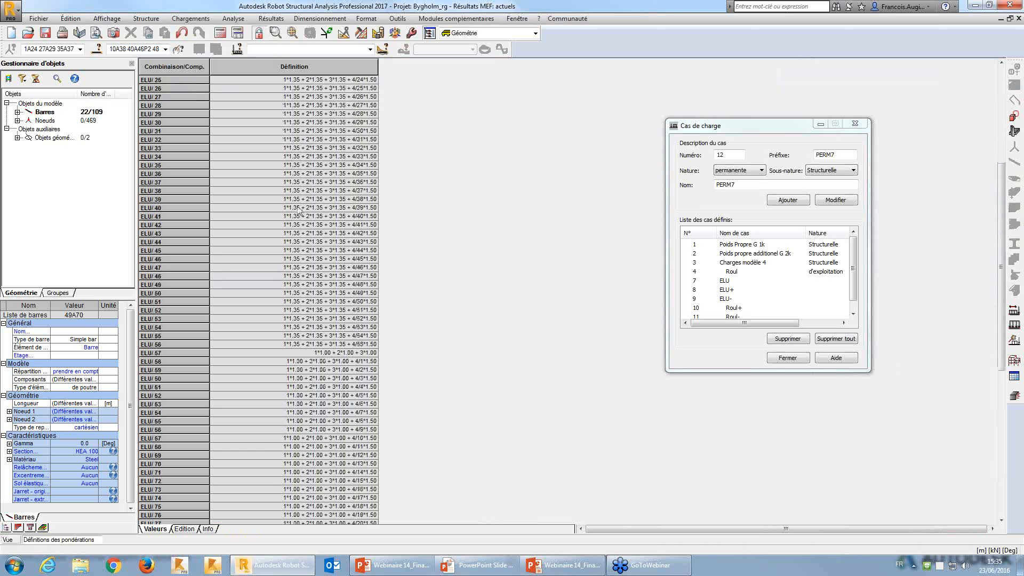
{"action": "scroll", "coordinate": [297, 251], "scroll_direction": "up", "scroll_amount": 13}
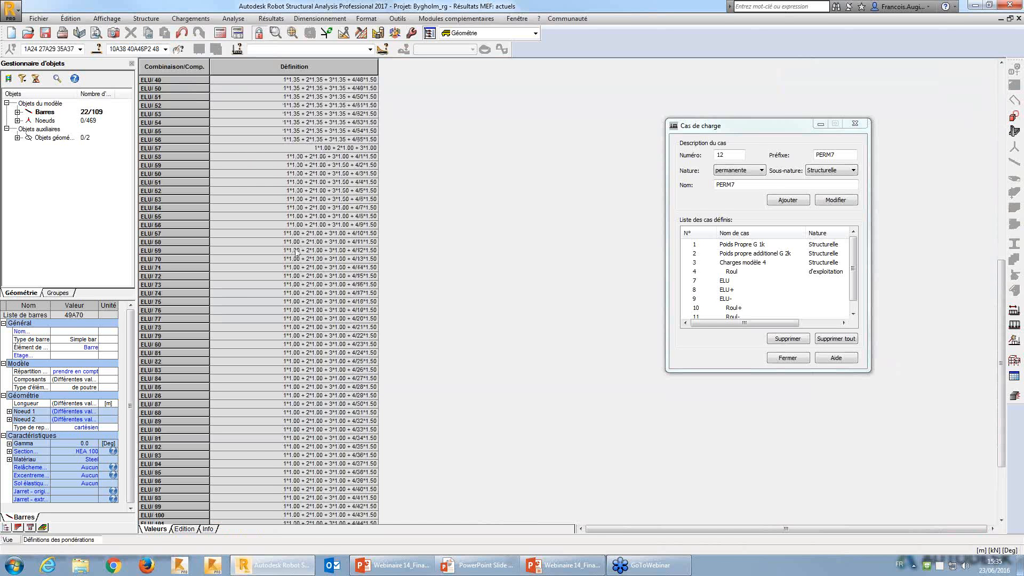
{"action": "left_click", "coordinate": [1019, 18]}
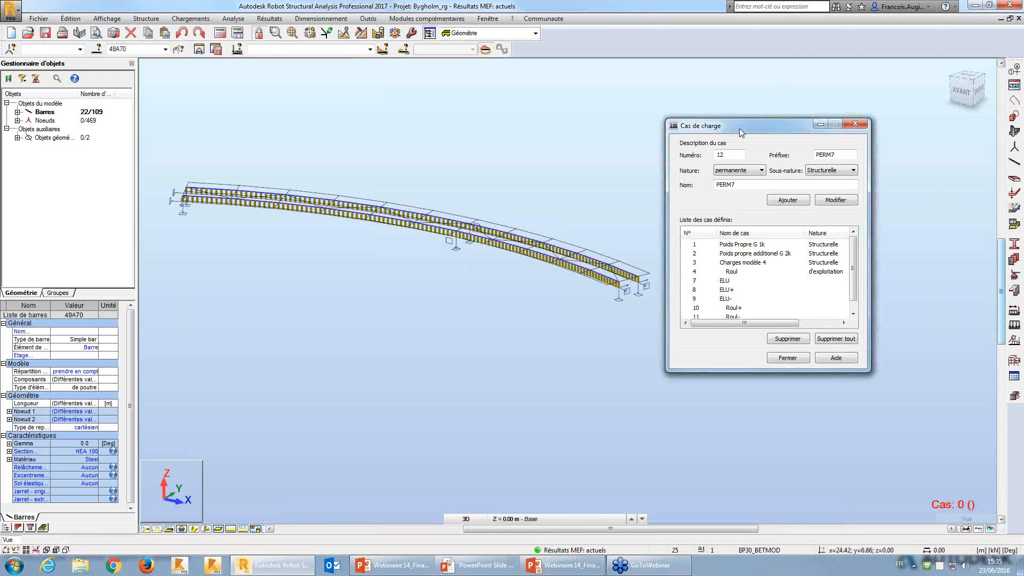
Delete load case 7 (ELU) from the defined cases and accept the change to the calculation results
{"action": "left_click_drag", "start_coordinate": [740, 132], "coordinate": [666, 106]}
{"action": "left_click", "coordinate": [627, 256]}
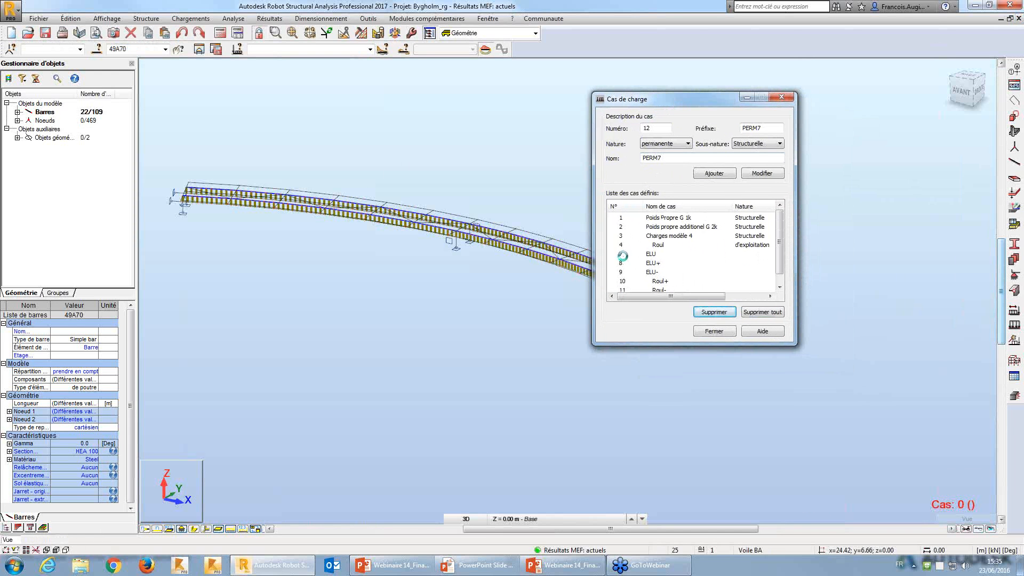
{"action": "left_click", "coordinate": [720, 317]}
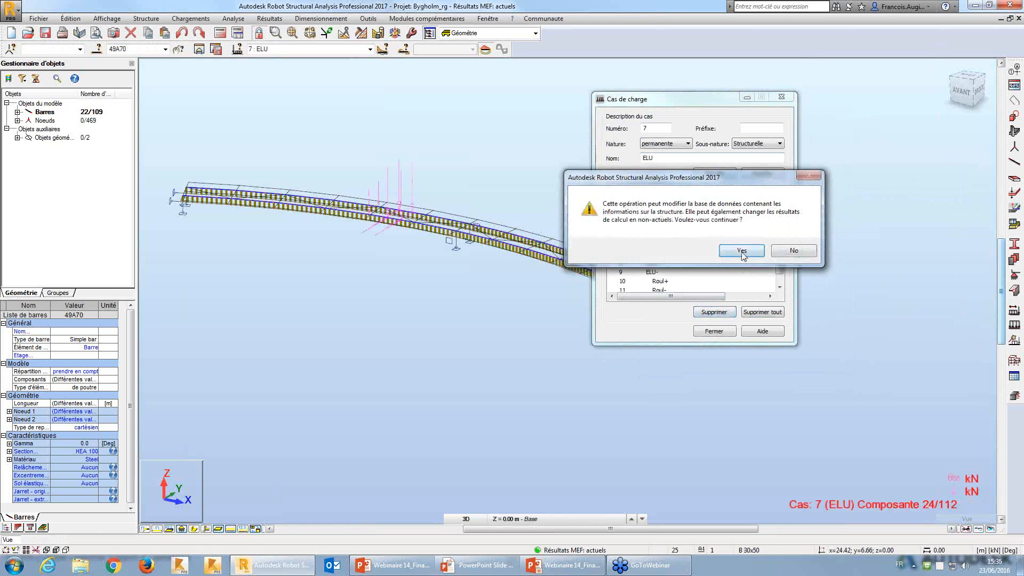
{"action": "left_click", "coordinate": [741, 251]}
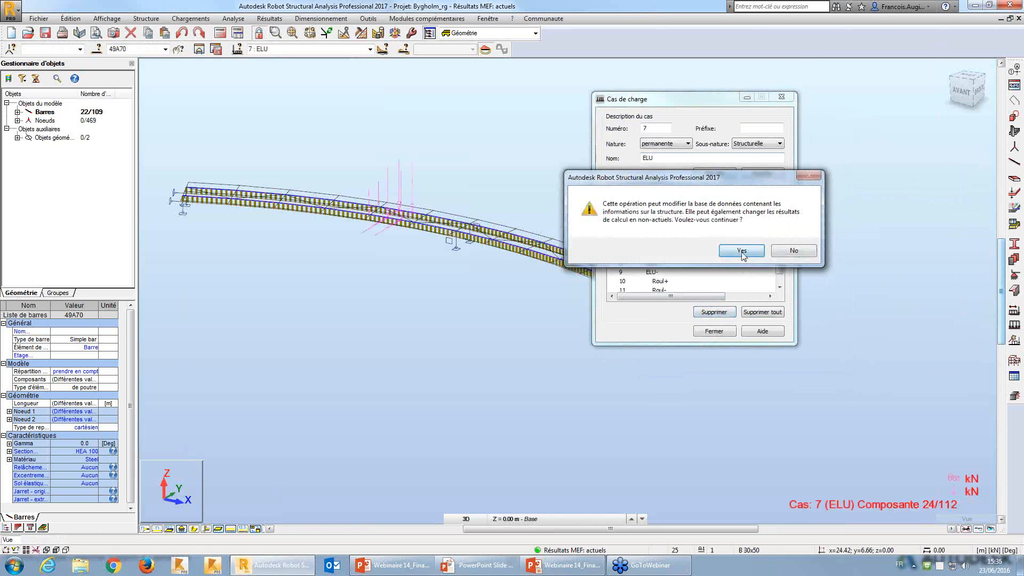
Delete the remaining ELU cases from the defined cases and make load case 4 (Roul) the current case
{"action": "left_click", "coordinate": [714, 312]}
{"action": "left_click_drag", "start_coordinate": [710, 100], "coordinate": [780, 118]}
{"action": "left_click", "coordinate": [369, 49]}
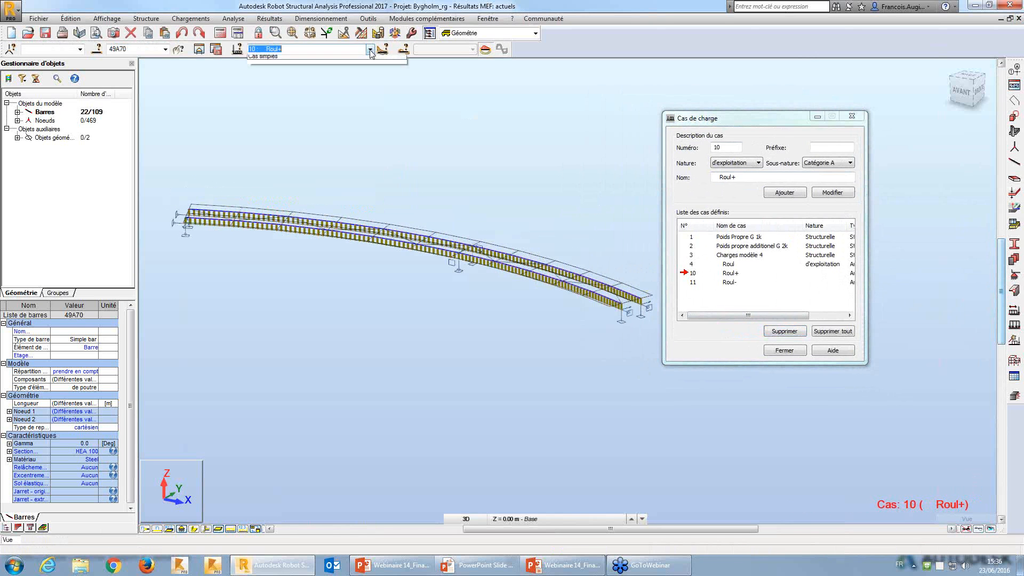
{"action": "left_click", "coordinate": [363, 81]}
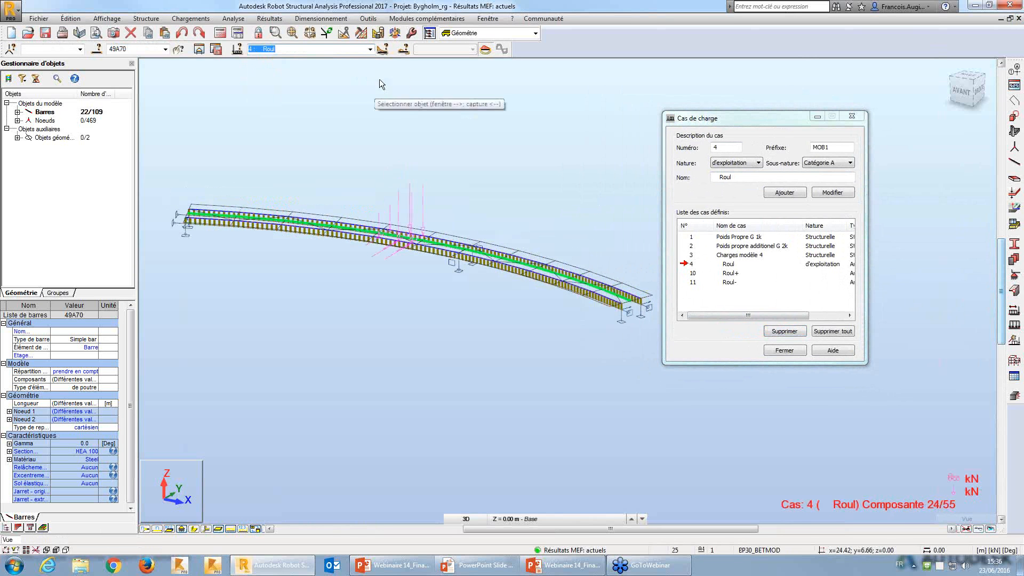
Create a simple load case from component 8 of the Roul moving load and dismiss the completion message
{"action": "left_click", "coordinate": [382, 49]}
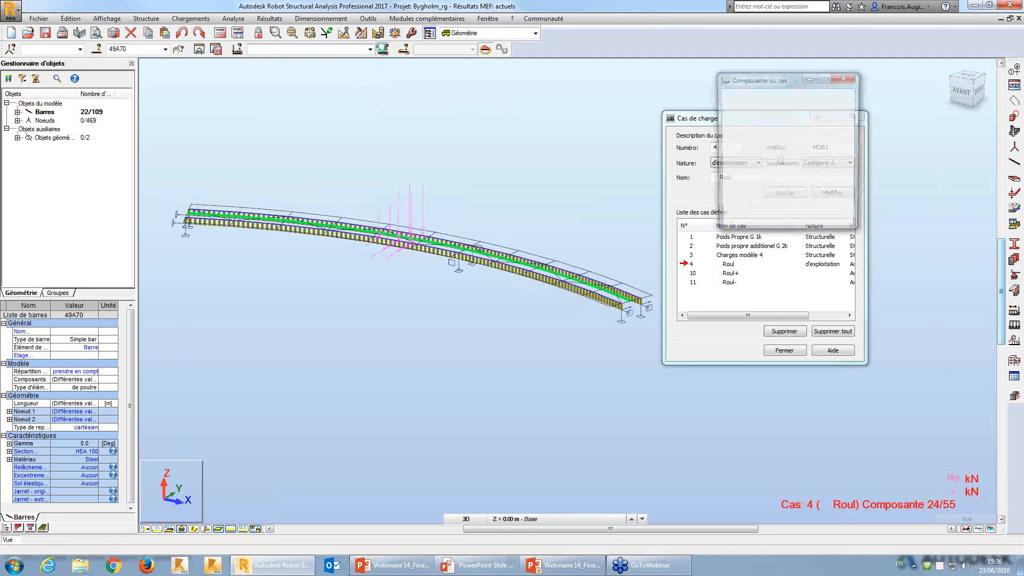
{"action": "left_click_drag", "start_coordinate": [626, 108], "coordinate": [280, 117]}
{"action": "left_click", "coordinate": [289, 214]}
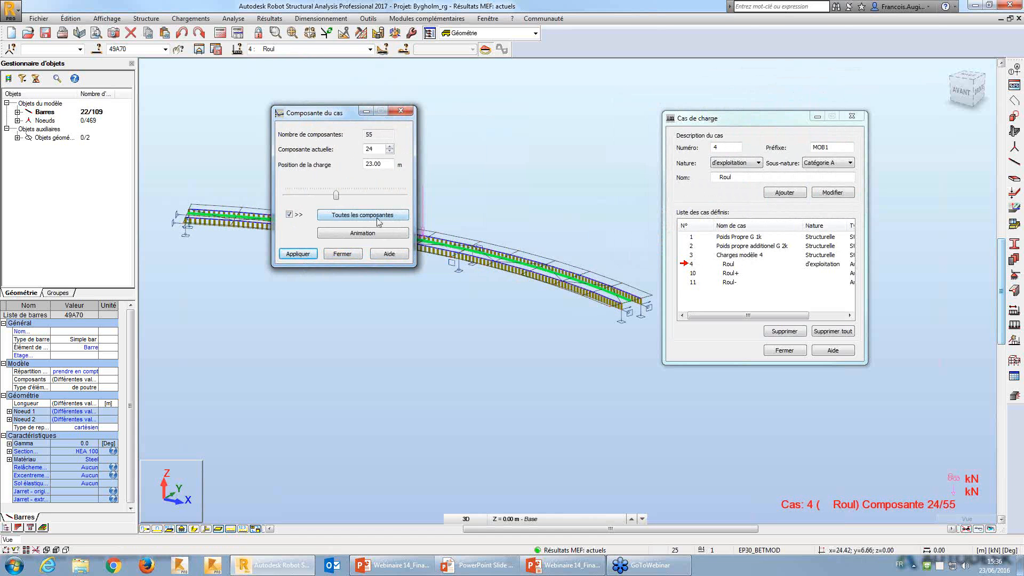
{"action": "left_click", "coordinate": [288, 216]}
{"action": "left_click_drag", "start_coordinate": [336, 196], "coordinate": [300, 197]}
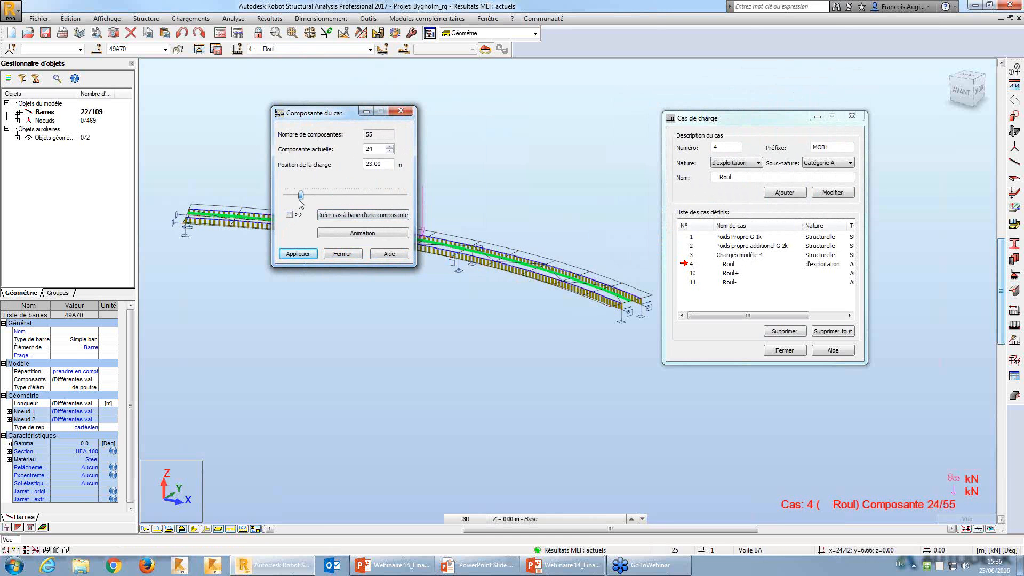
{"action": "left_click", "coordinate": [346, 216]}
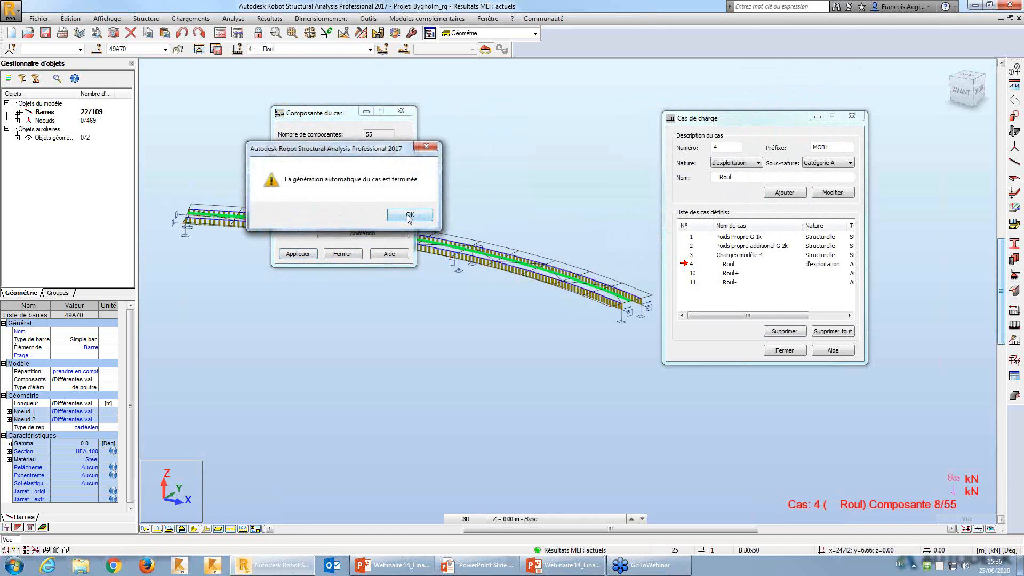
{"action": "left_click", "coordinate": [409, 215]}
Create simple load cases from Roul components 19, 31 and 46, close the component dialog and check the defined cases
{"action": "left_click", "coordinate": [343, 214]}
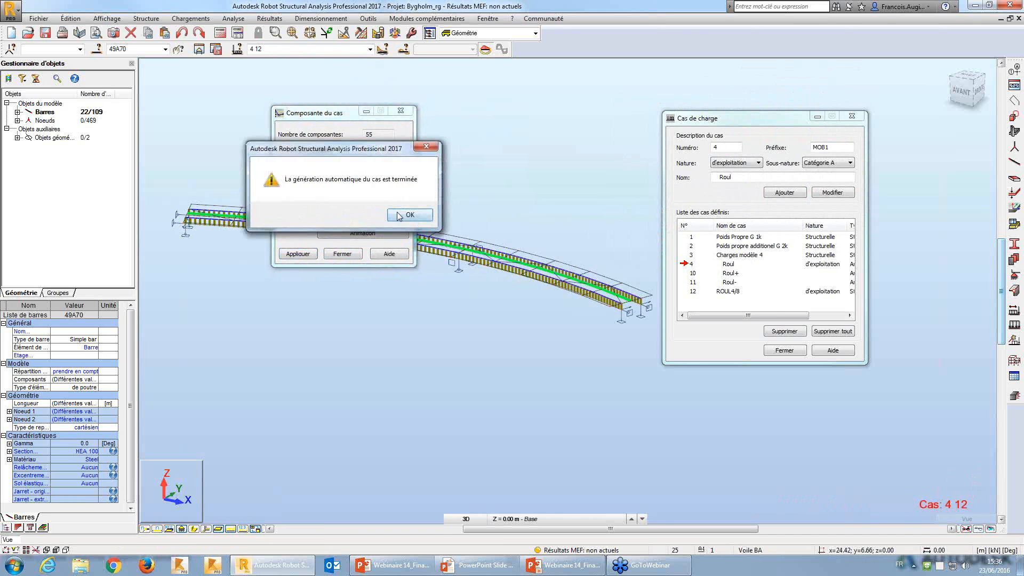
{"action": "left_click", "coordinate": [407, 213]}
{"action": "left_click_drag", "start_coordinate": [325, 195], "coordinate": [385, 196]}
{"action": "left_click", "coordinate": [365, 216]}
{"action": "left_click", "coordinate": [407, 213]}
{"action": "left_click", "coordinate": [376, 216]}
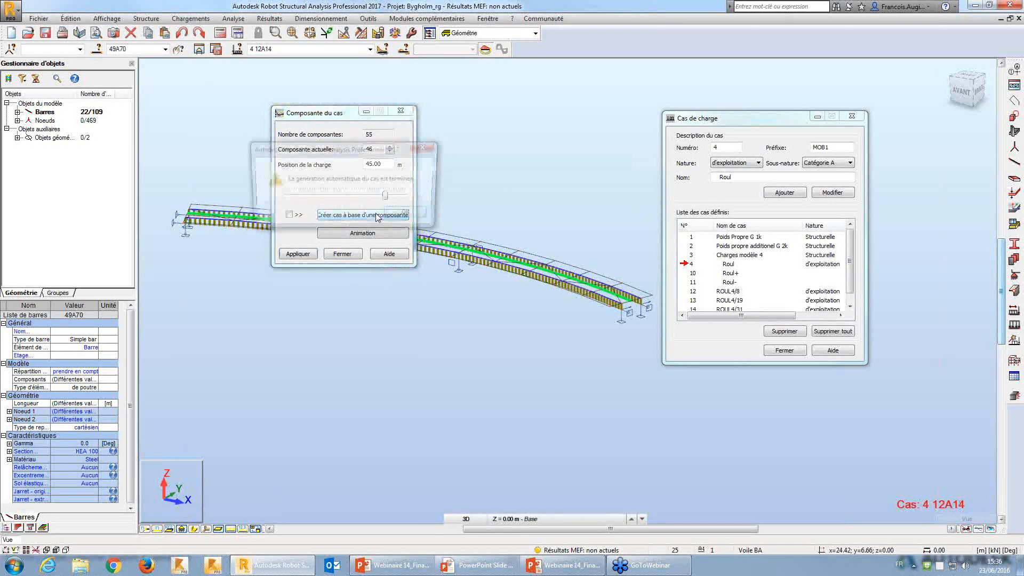
{"action": "left_click", "coordinate": [407, 212]}
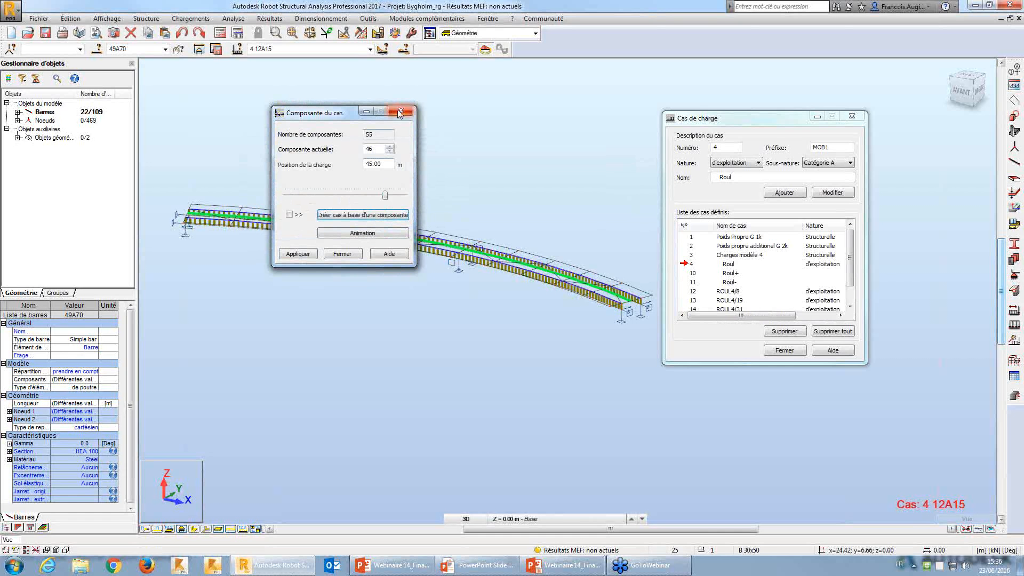
{"action": "left_click_drag", "start_coordinate": [384, 115], "coordinate": [371, 125]}
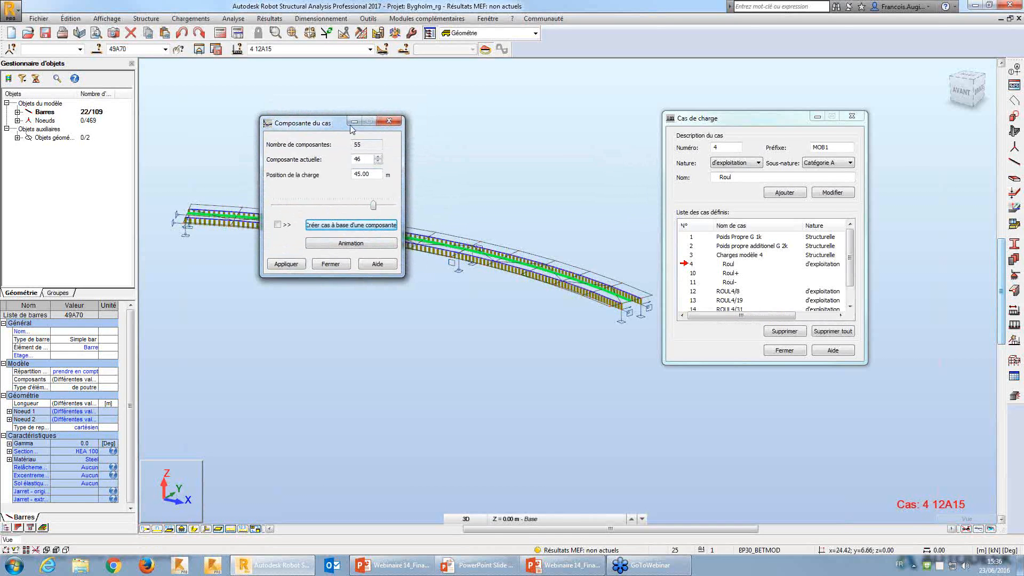
{"action": "left_click", "coordinate": [389, 121]}
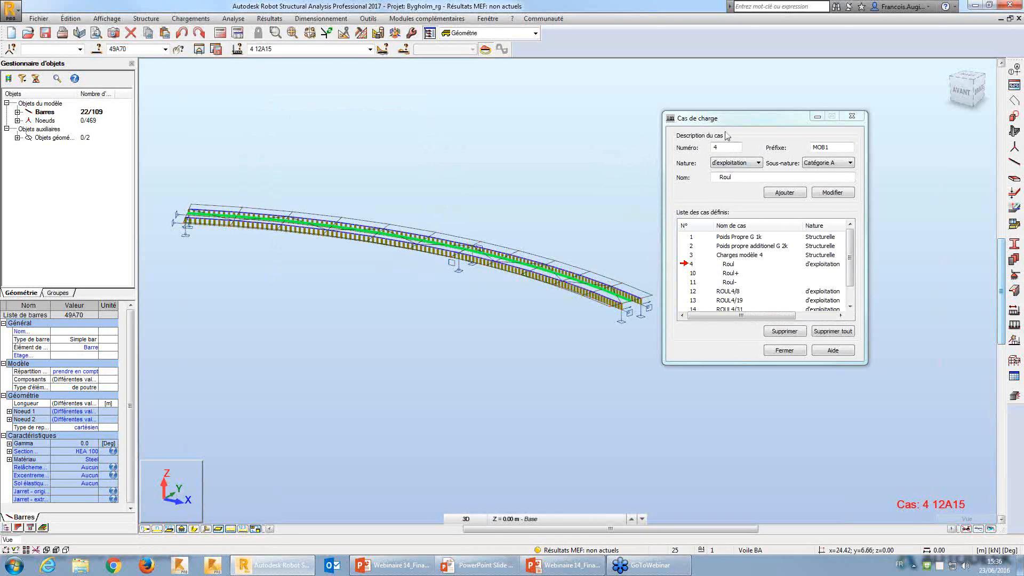
{"action": "left_click_drag", "start_coordinate": [734, 119], "coordinate": [700, 114]}
{"action": "scroll", "coordinate": [707, 273], "scroll_direction": "down", "scroll_amount": 1}
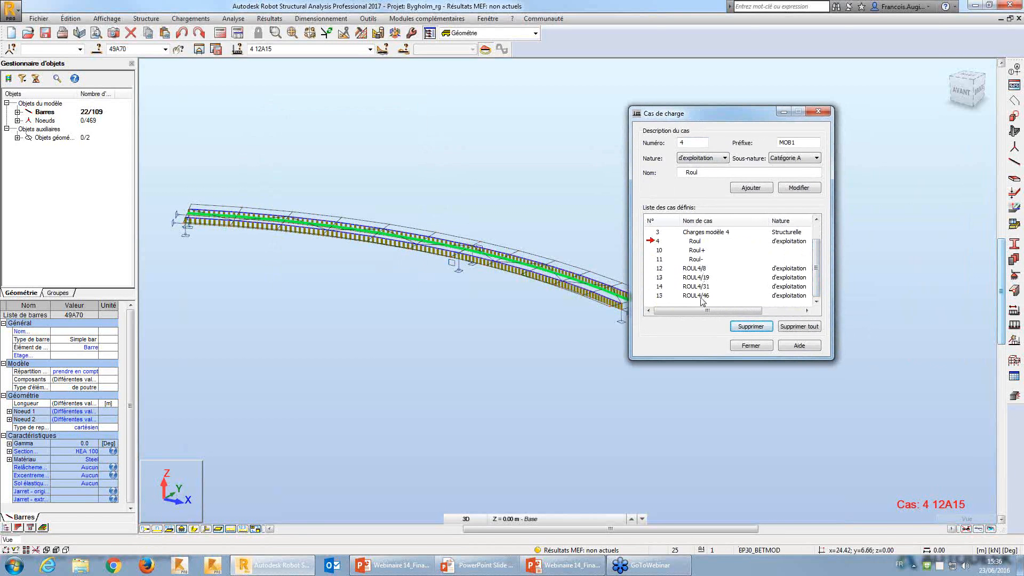
{"action": "left_click_drag", "start_coordinate": [731, 113], "coordinate": [775, 123]}
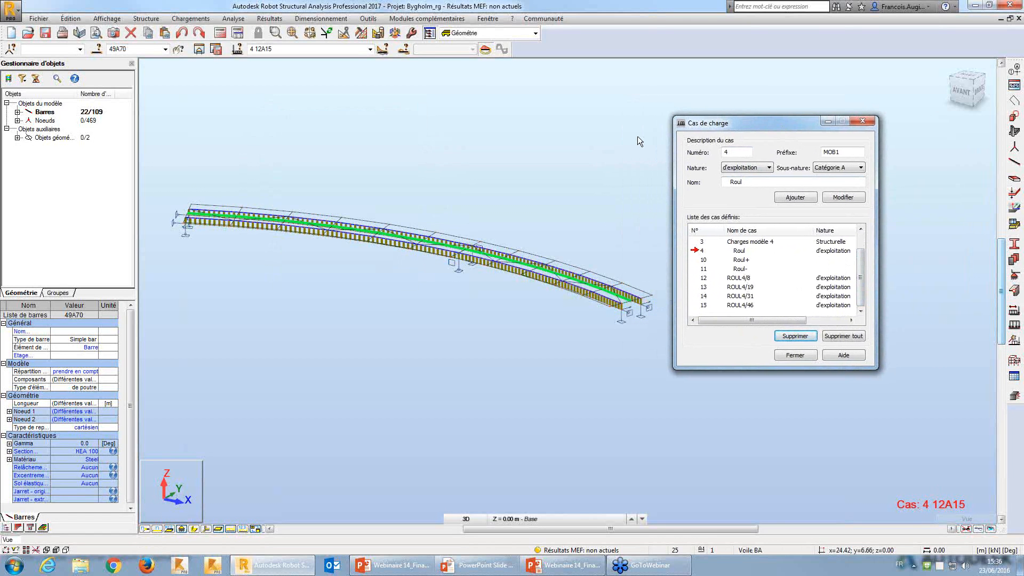
Set the combination generator to Combinaisons manuelles - génération and exclude case 4 (Roul) from the active cases in the advanced settings
{"action": "left_click", "coordinate": [206, 20]}
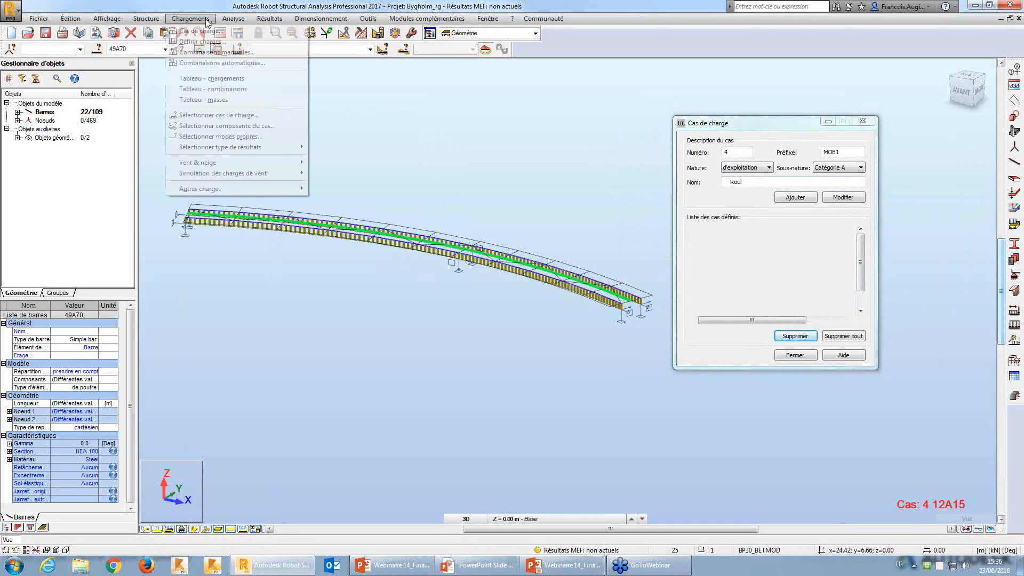
{"action": "left_click", "coordinate": [212, 63]}
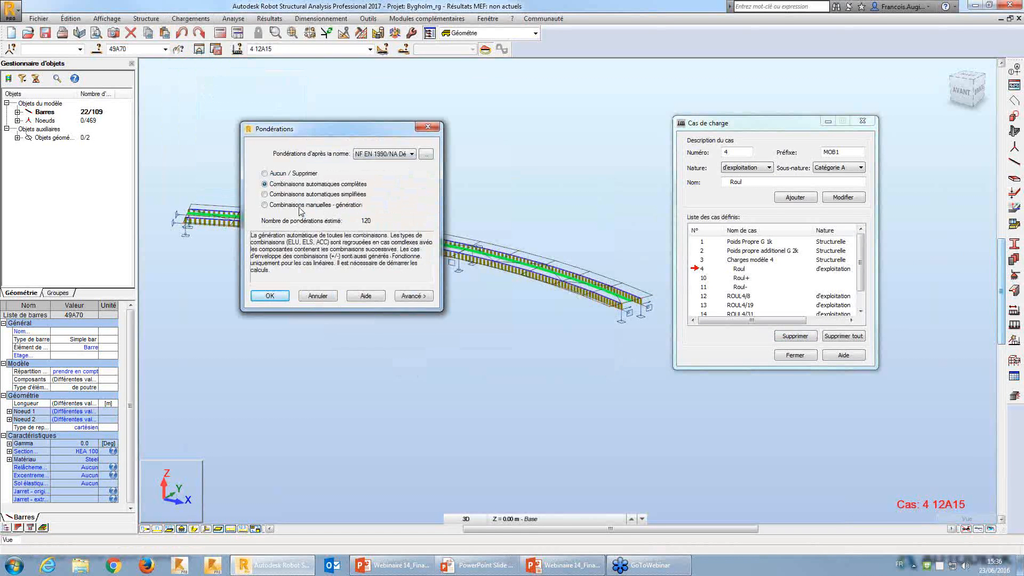
{"action": "left_click", "coordinate": [300, 205]}
{"action": "left_click", "coordinate": [413, 296]}
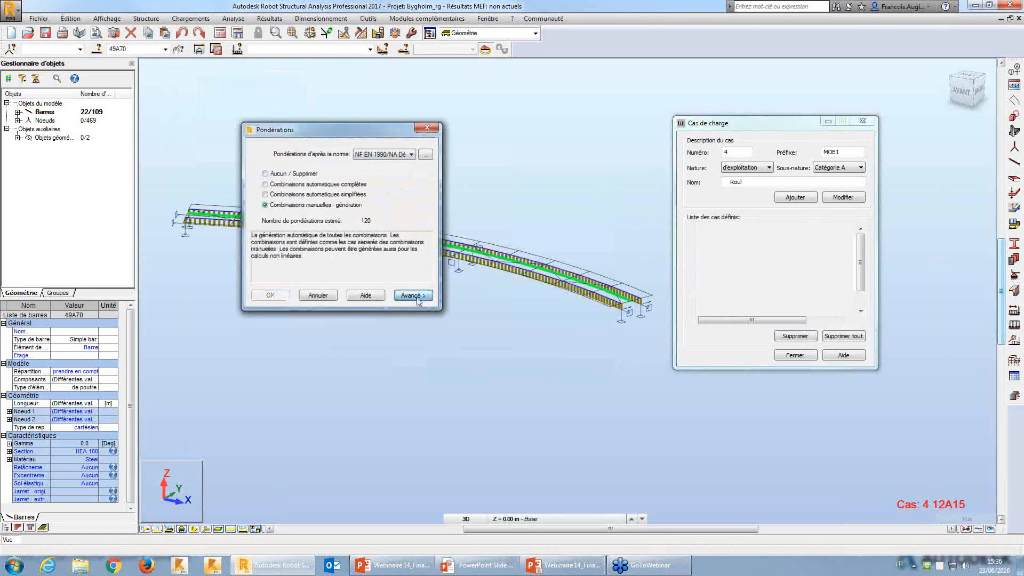
{"action": "left_click_drag", "start_coordinate": [428, 178], "coordinate": [290, 153]}
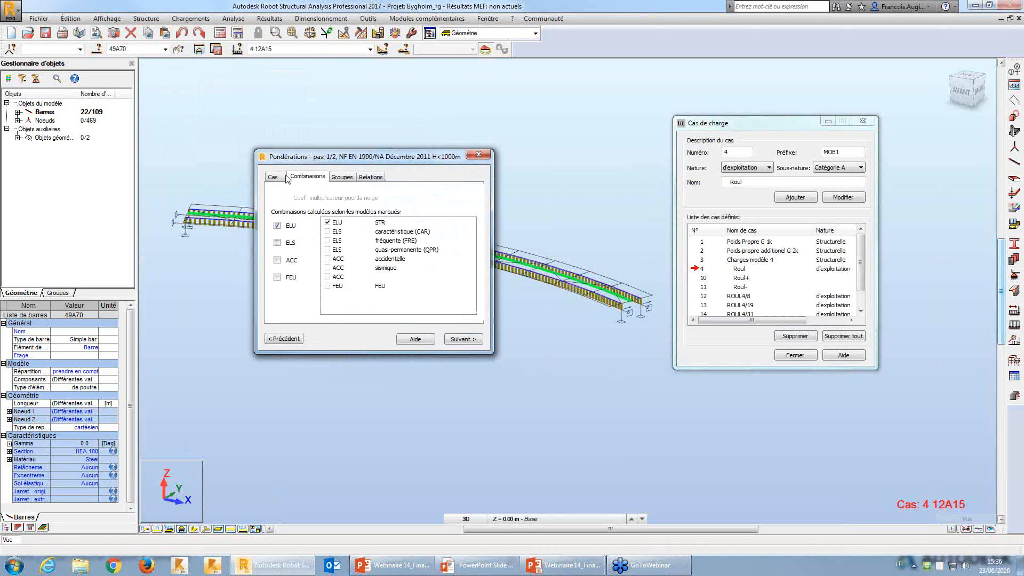
{"action": "left_click", "coordinate": [272, 177]}
{"action": "left_click", "coordinate": [279, 248]}
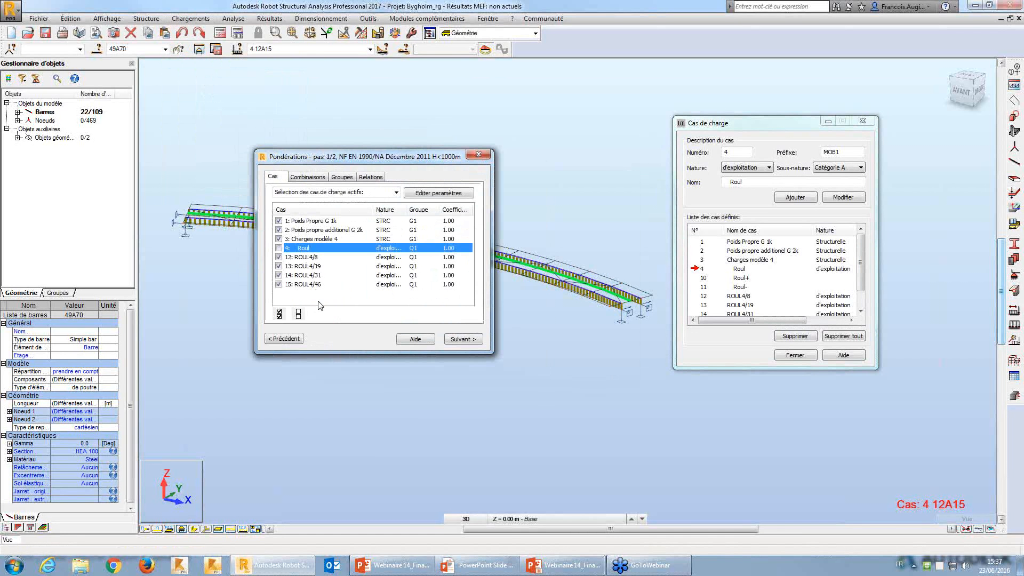
Create a d'exploitation group with the ou excl. operator containing cases 12 to 15 (ROUL4/8 to ROUL4/46), leaving out Roul
{"action": "left_click", "coordinate": [341, 176]}
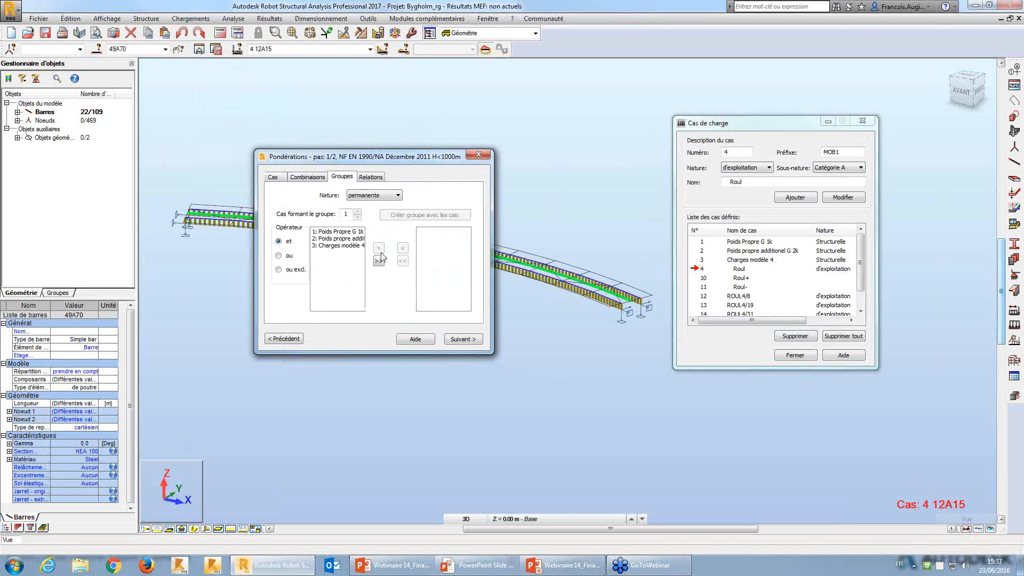
{"action": "left_click", "coordinate": [397, 195]}
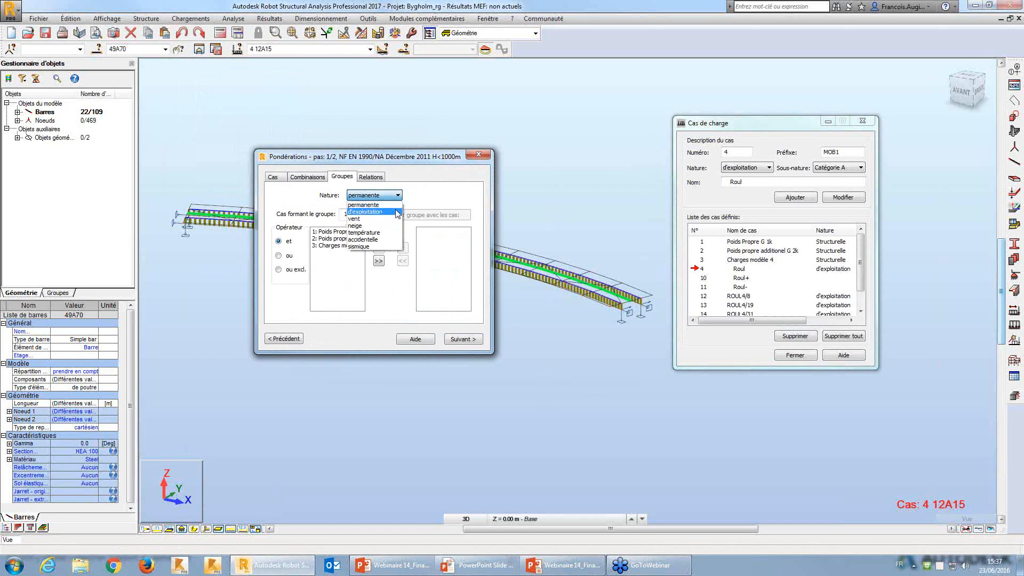
{"action": "left_click", "coordinate": [395, 214]}
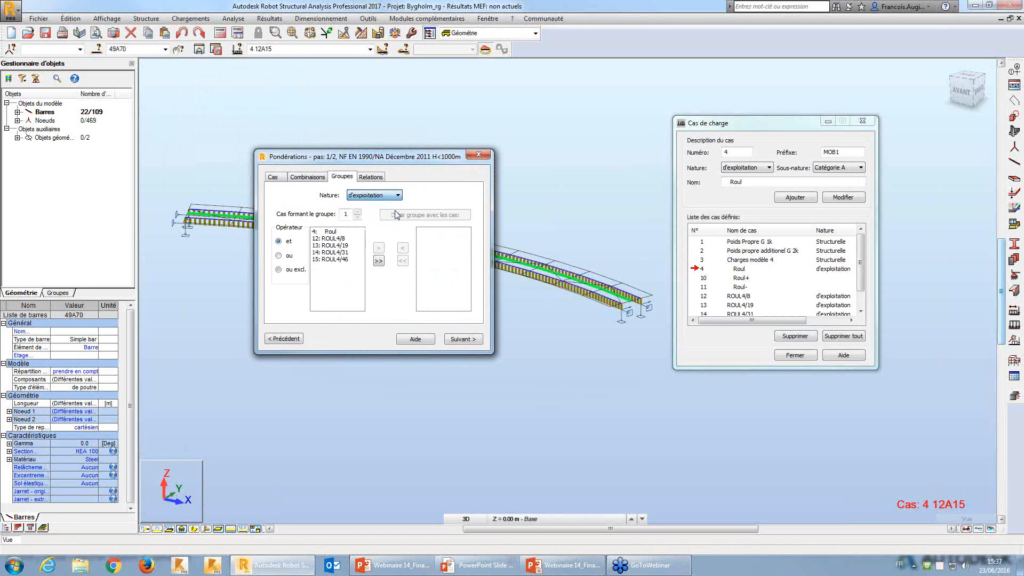
{"action": "left_click", "coordinate": [322, 239]}
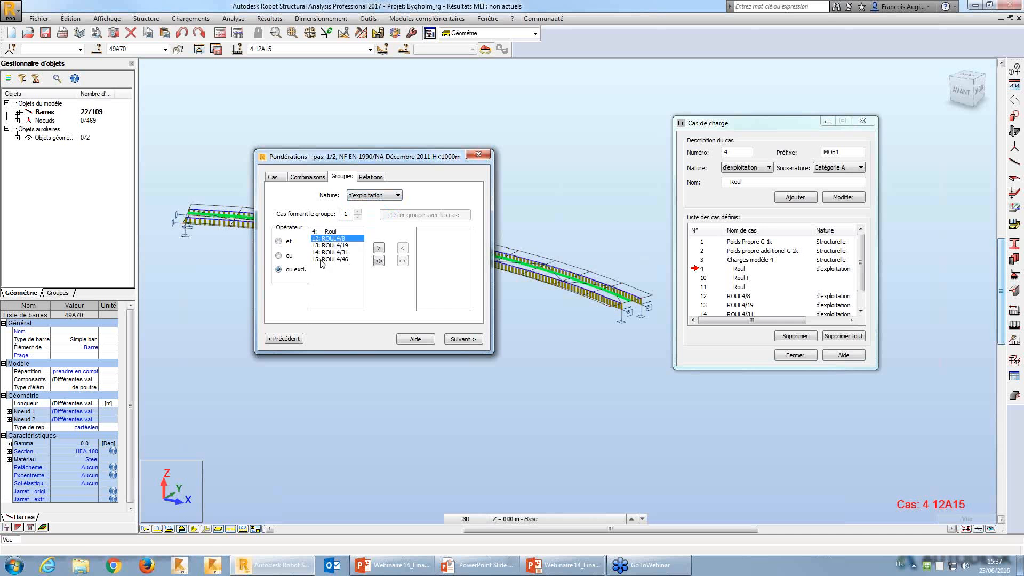
{"action": "left_click", "coordinate": [321, 260], "text": "shift"}
{"action": "left_click", "coordinate": [378, 261]}
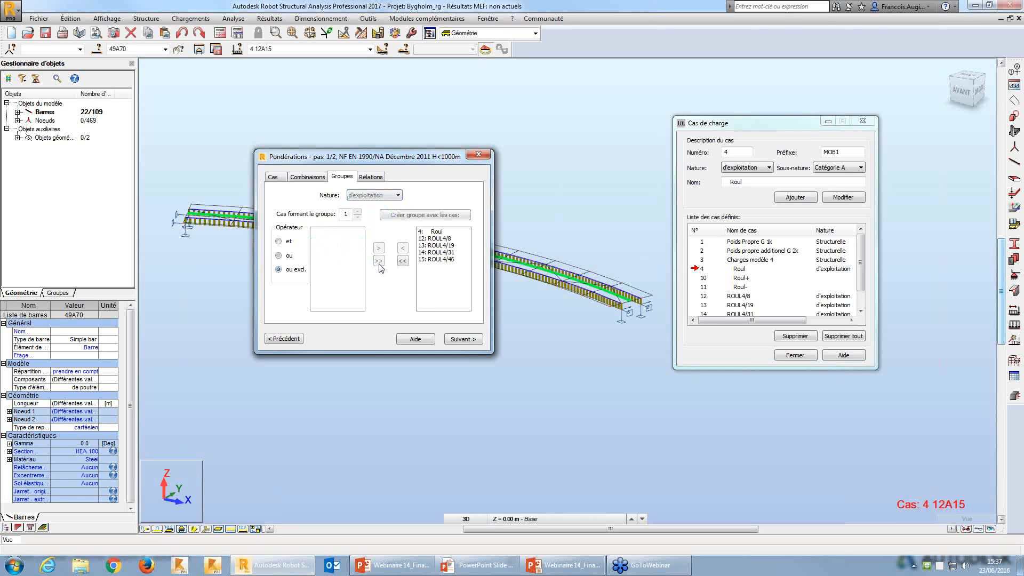
{"action": "left_click", "coordinate": [402, 248]}
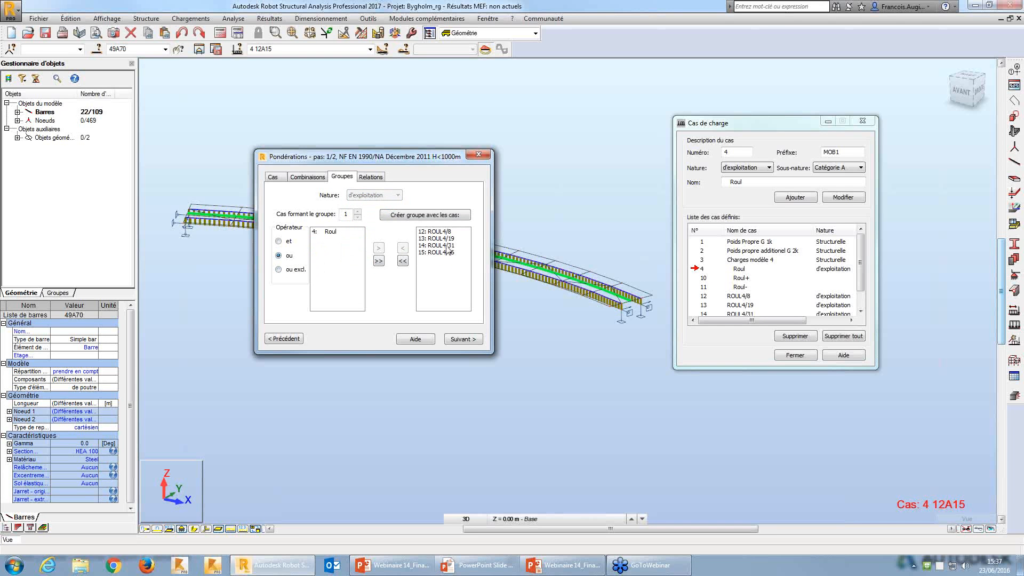
{"action": "left_click", "coordinate": [278, 270]}
{"action": "left_click", "coordinate": [401, 216]}
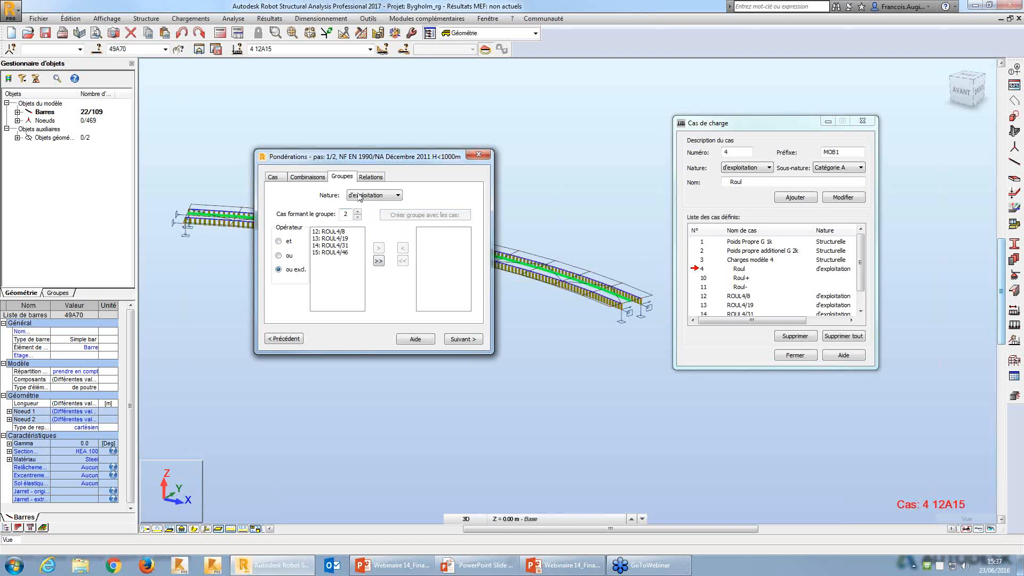
Replace group Q1 with group Q2 in the d'exploitation relations
{"action": "left_click", "coordinate": [369, 177]}
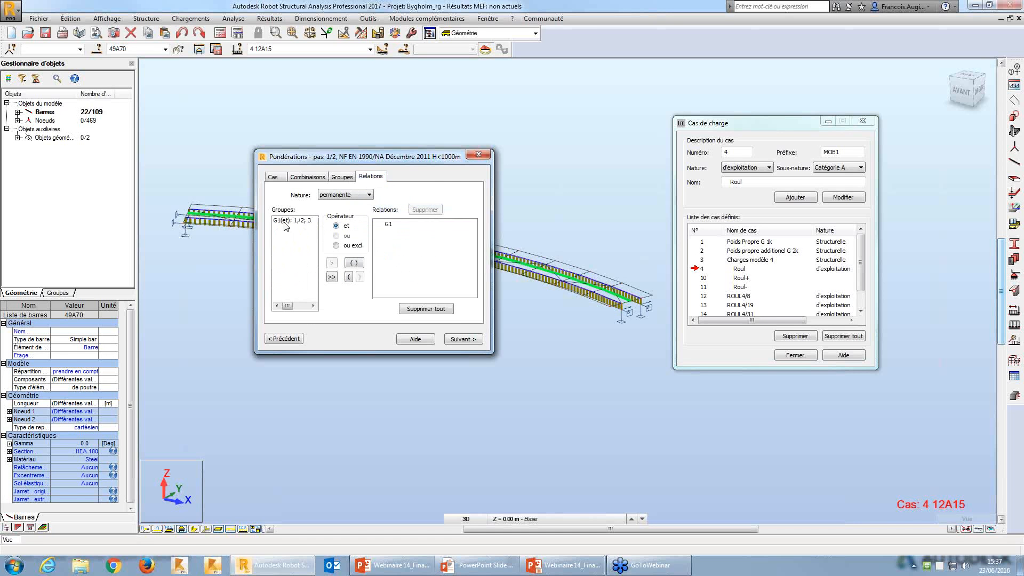
{"action": "left_click", "coordinate": [368, 195]}
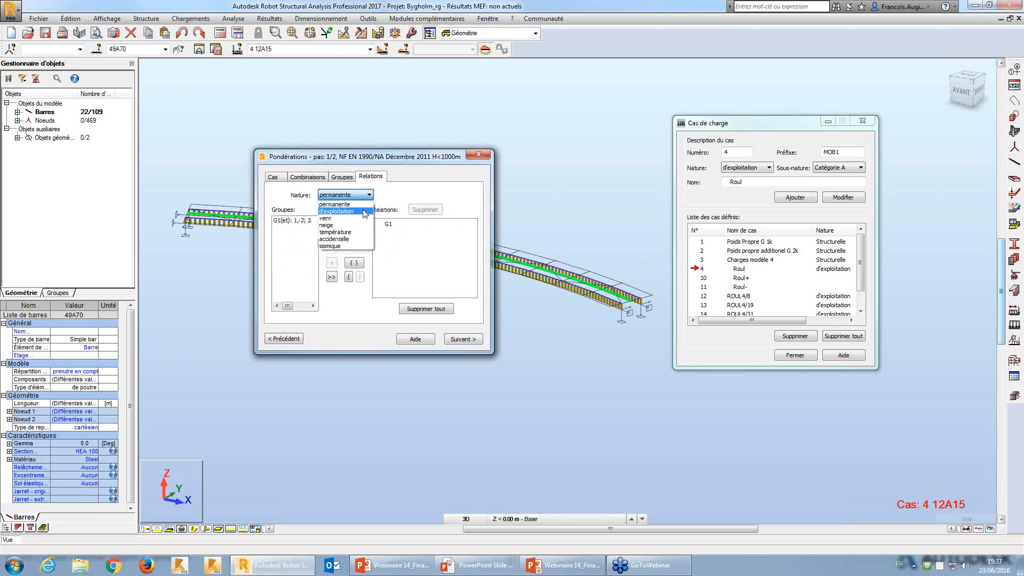
{"action": "left_click", "coordinate": [366, 213]}
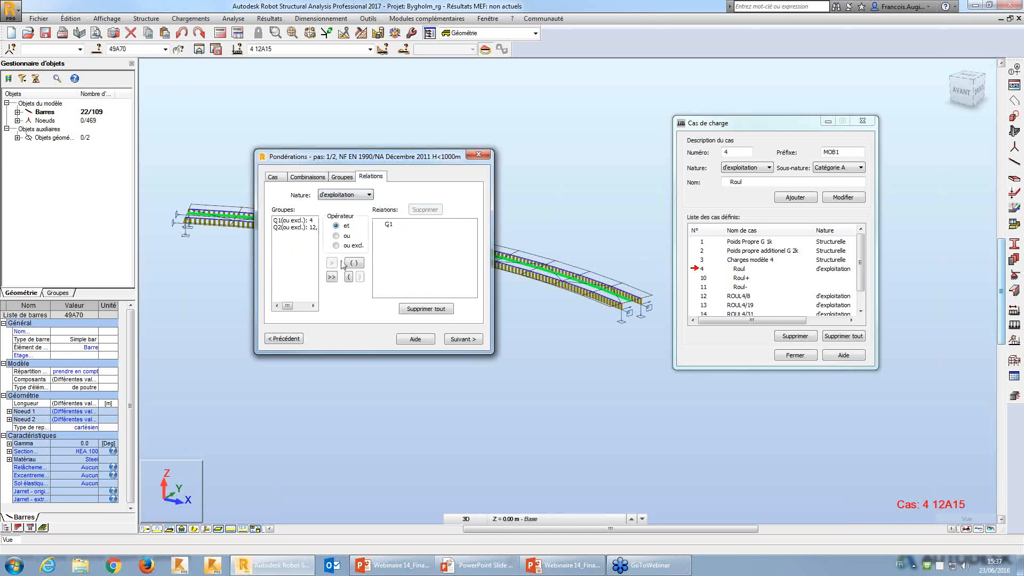
{"action": "left_click", "coordinate": [389, 225]}
{"action": "left_click", "coordinate": [425, 209]}
{"action": "left_click", "coordinate": [302, 228]}
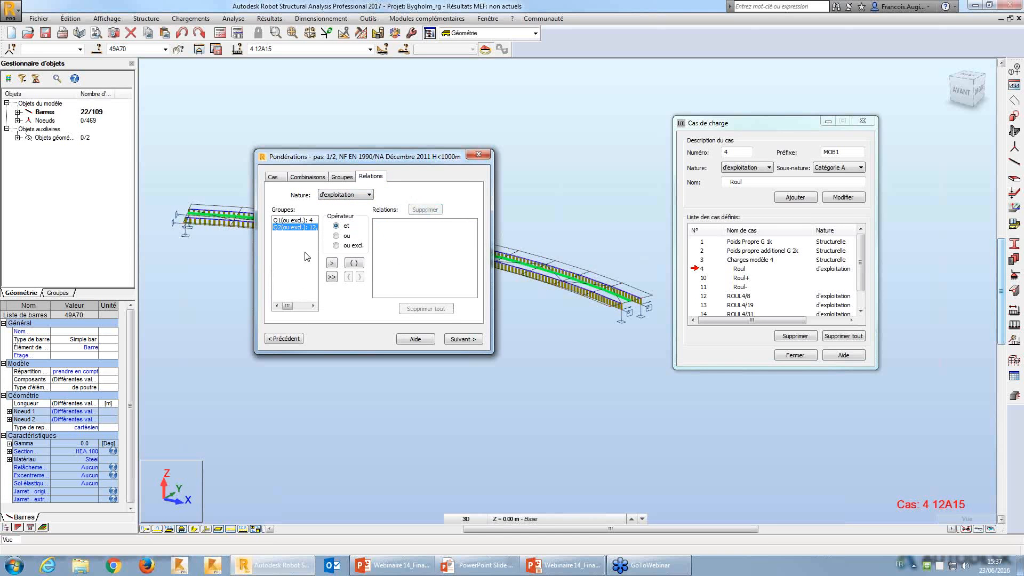
{"action": "left_click", "coordinate": [296, 306]}
{"action": "left_click_drag", "start_coordinate": [296, 307], "coordinate": [288, 307]}
{"action": "left_click", "coordinate": [331, 263]}
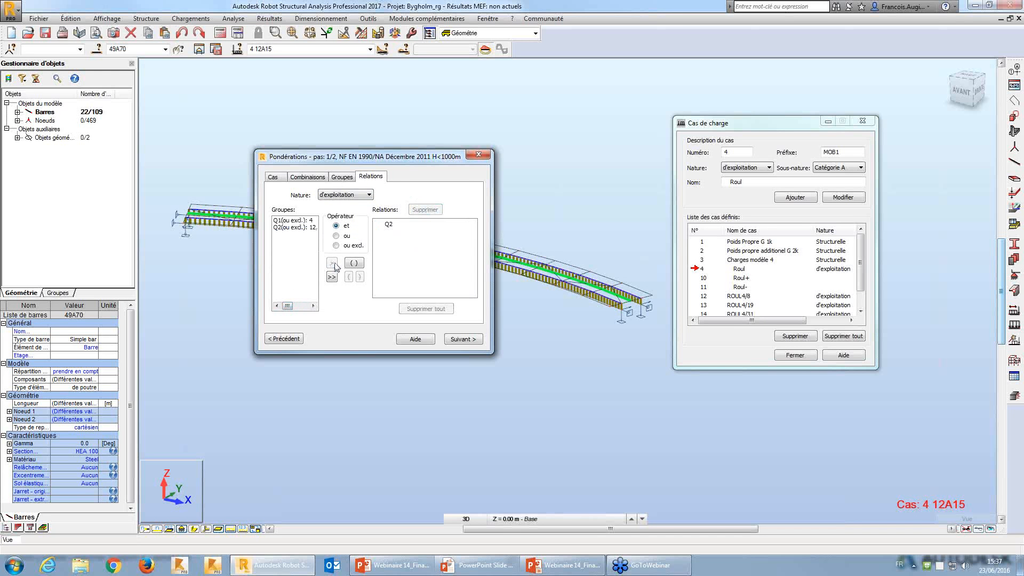
Select all the proposed ELU combinations and generate them
{"action": "left_click", "coordinate": [470, 341]}
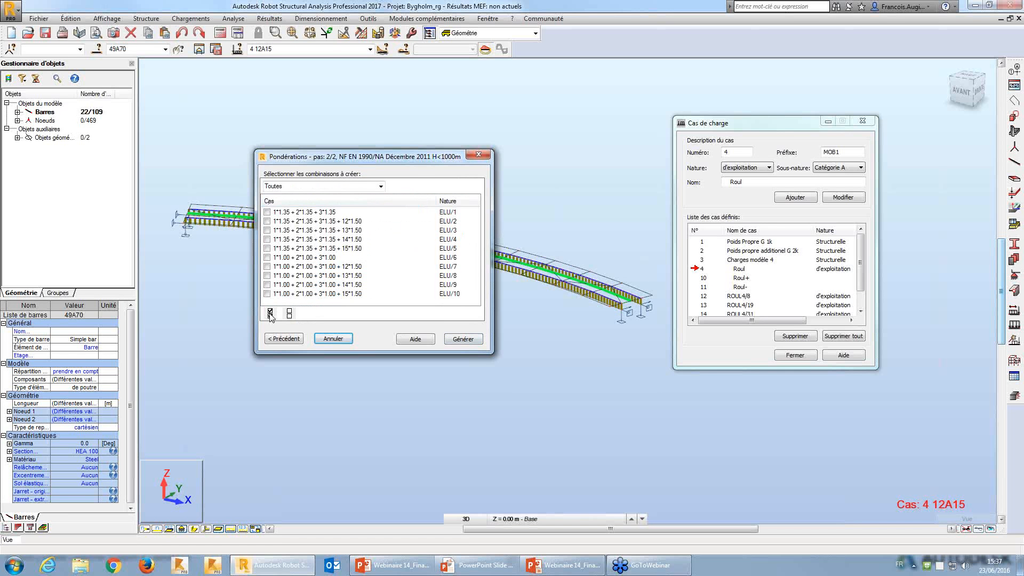
{"action": "left_click", "coordinate": [471, 341]}
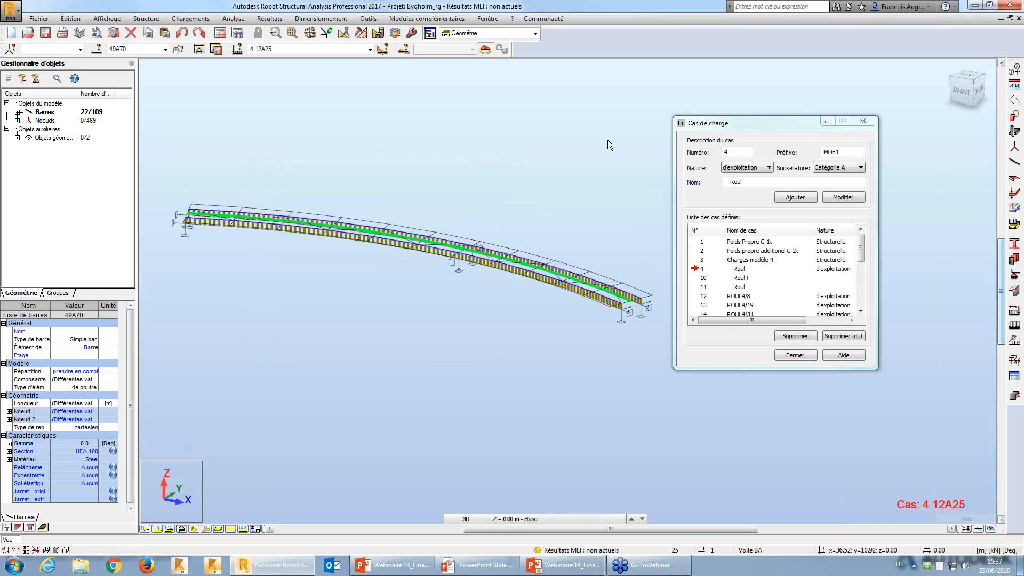
{"action": "left_click_drag", "start_coordinate": [739, 126], "coordinate": [767, 127]}
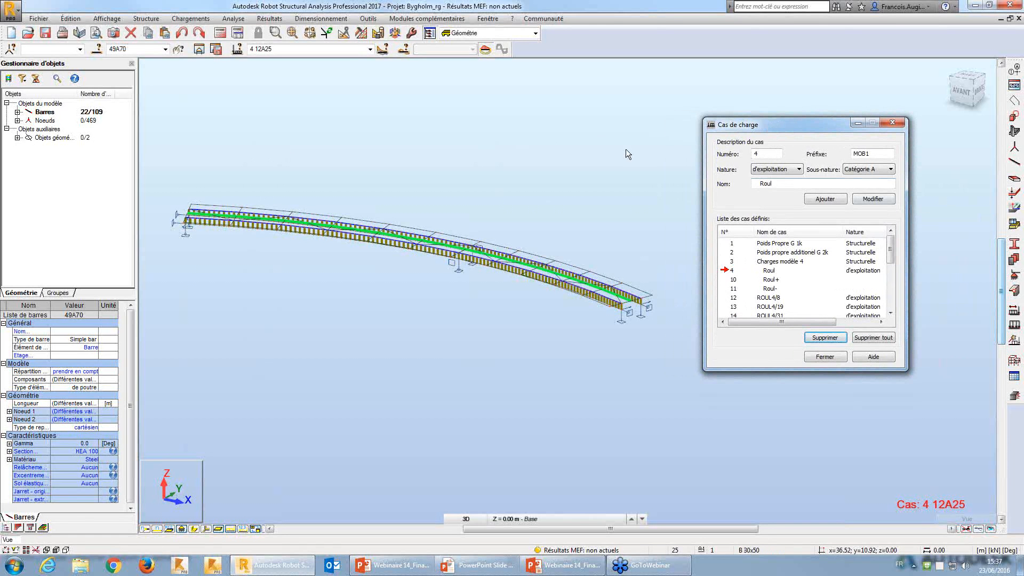
Switch to the PowerPoint slide show to present the Combinaisons / Pondérations slide
{"action": "key", "text": "alt+Tab"}
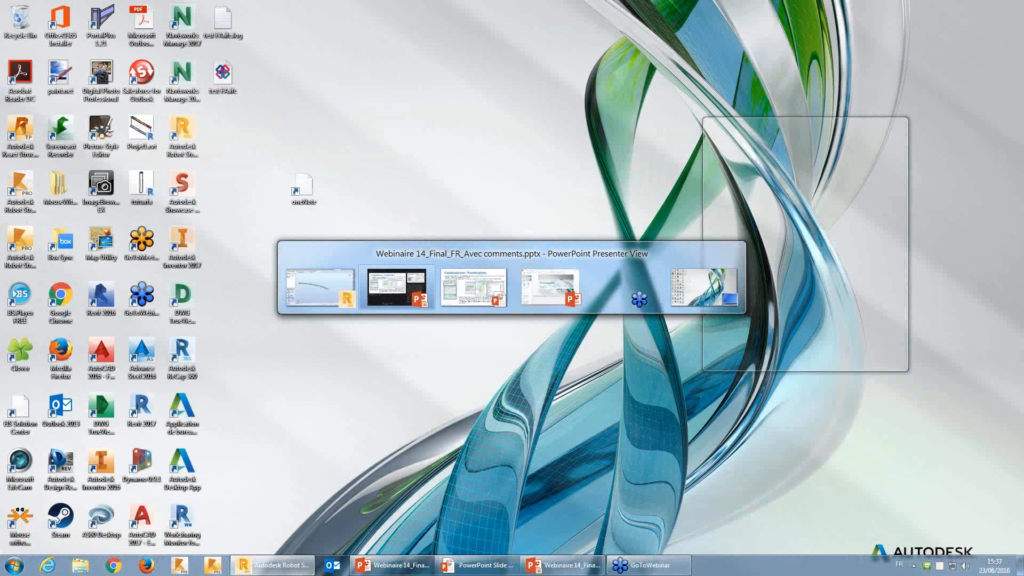
{"action": "key", "text": "alt+Tab"}
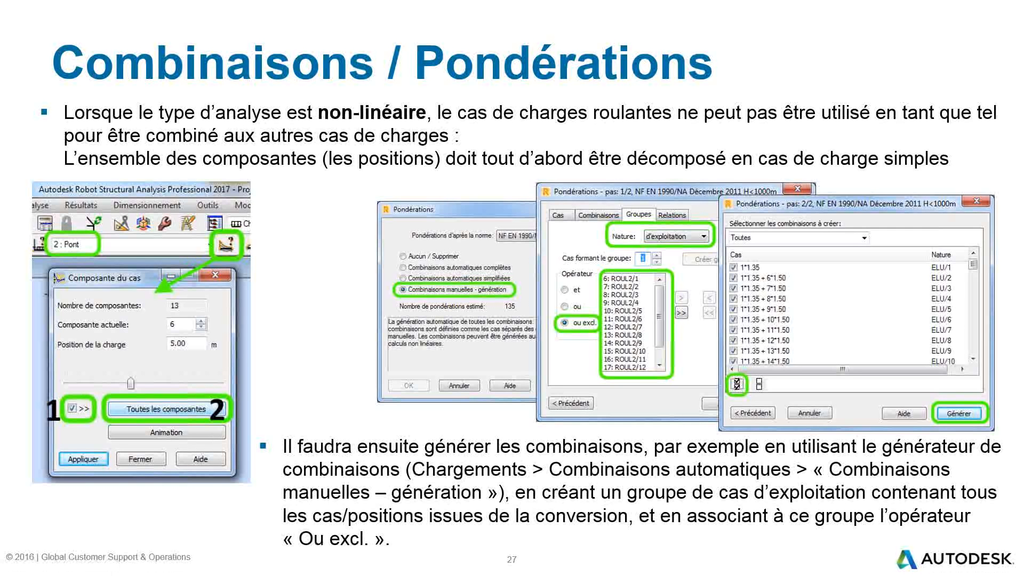
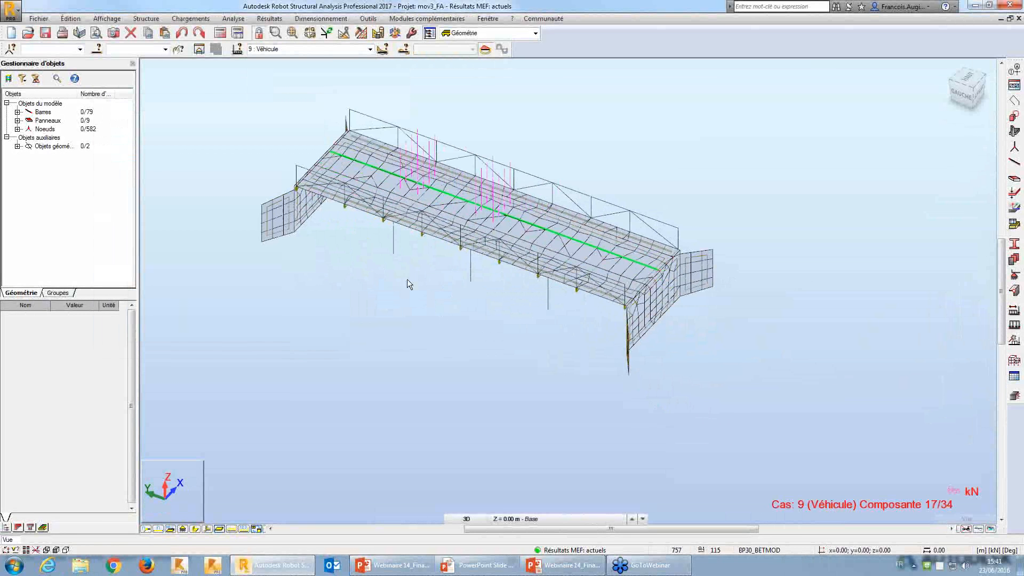
Open the Véhicule case's component settings and step through the load positions to component 5 at 4.00 m
{"action": "middle_click_drag", "start_coordinate": [406, 279], "coordinate": [366, 272]}
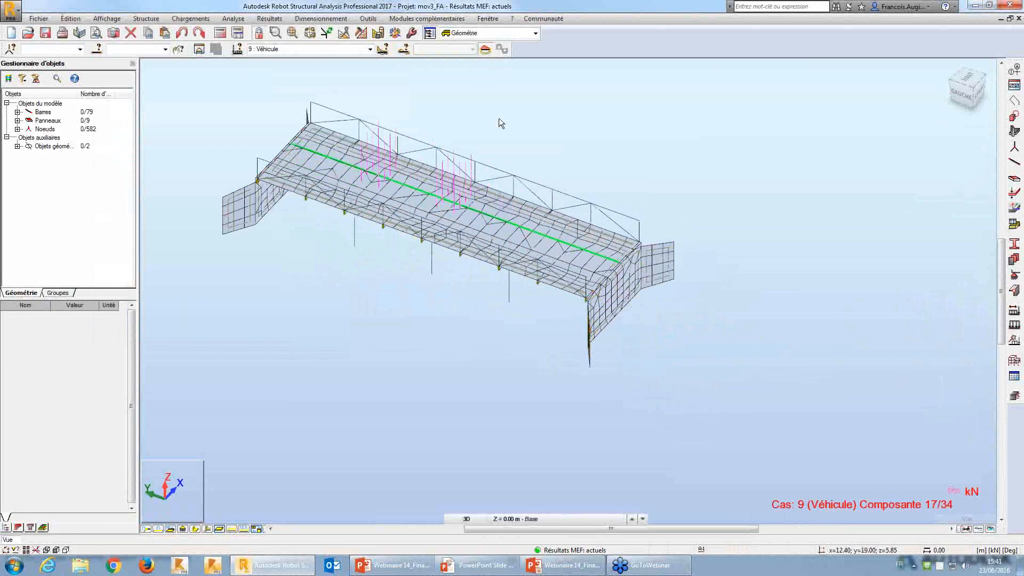
{"action": "scroll", "coordinate": [498, 120], "scroll_direction": "up", "scroll_amount": 1}
{"action": "scroll", "coordinate": [499, 122], "scroll_direction": "down", "scroll_amount": 1}
{"action": "middle_click_drag", "start_coordinate": [496, 119], "coordinate": [514, 118]}
{"action": "left_click", "coordinate": [382, 49]}
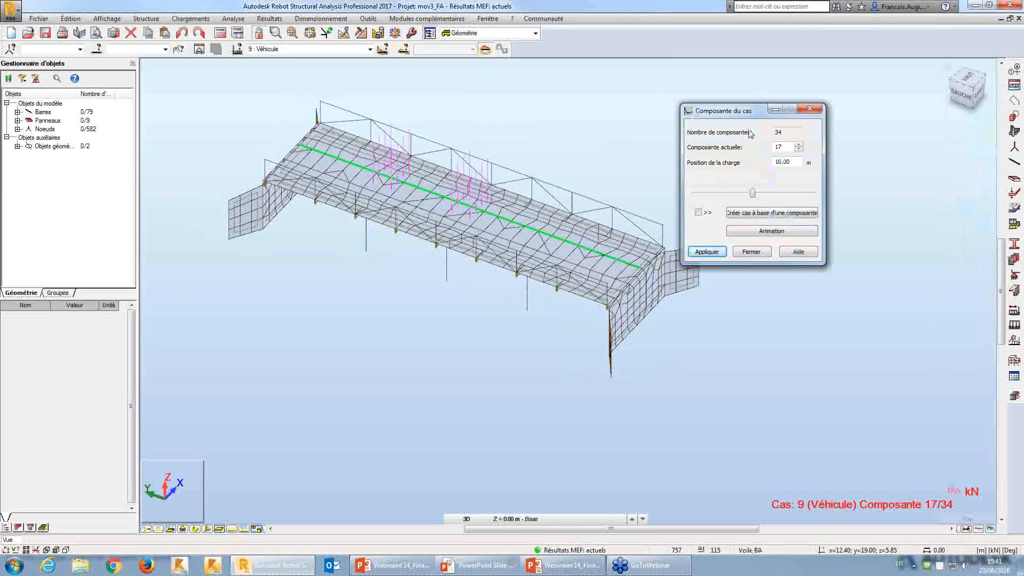
{"action": "left_click", "coordinate": [798, 145]}
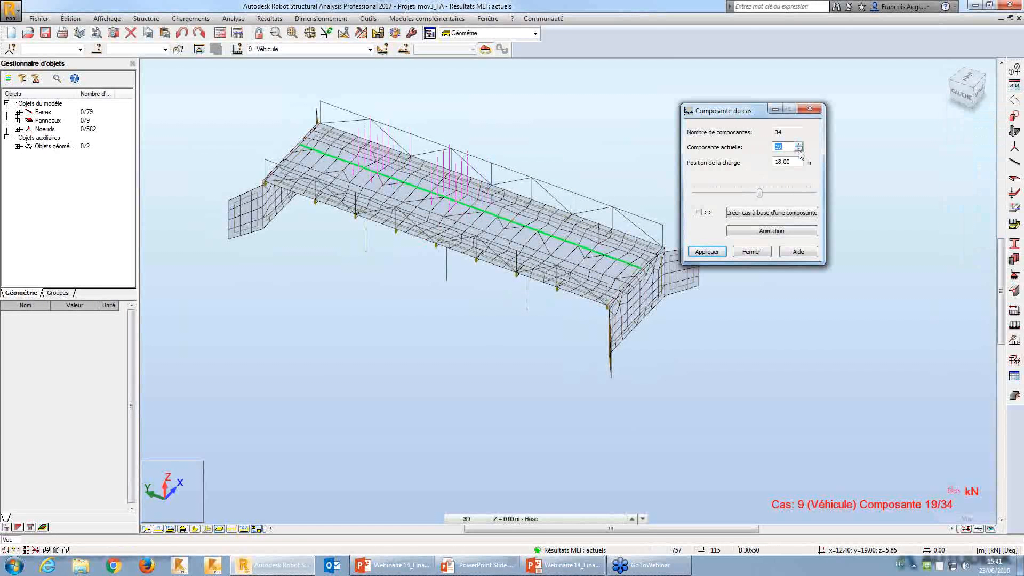
{"action": "left_click", "coordinate": [798, 149]}
{"action": "left_click", "coordinate": [799, 150]}
{"action": "left_click", "coordinate": [798, 150]}
{"action": "left_click", "coordinate": [798, 149]}
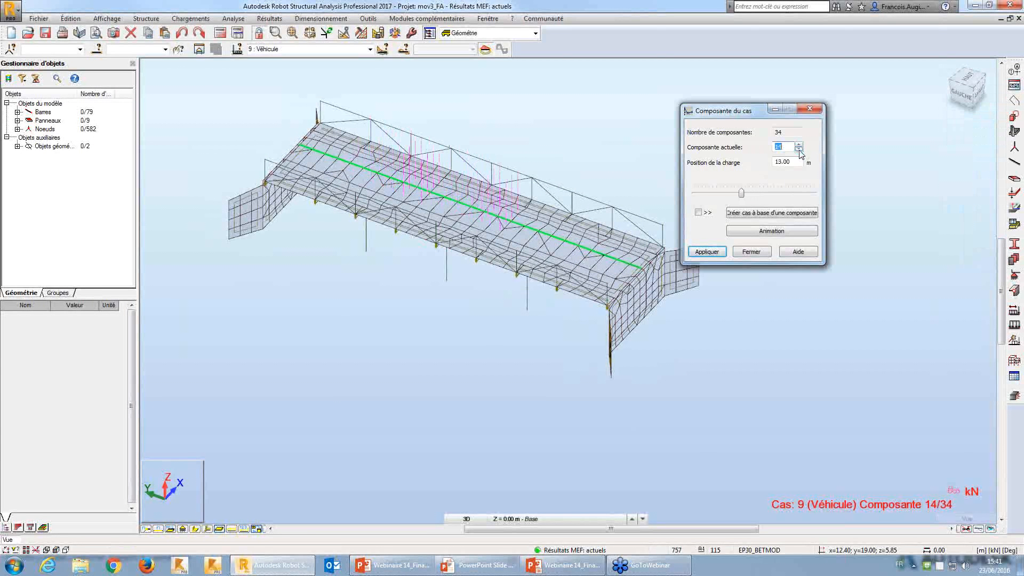
{"action": "left_click", "coordinate": [798, 150]}
{"action": "left_click", "coordinate": [798, 150]}
{"action": "left_click", "coordinate": [798, 149]}
{"action": "left_click", "coordinate": [799, 149]}
{"action": "left_click", "coordinate": [798, 149]}
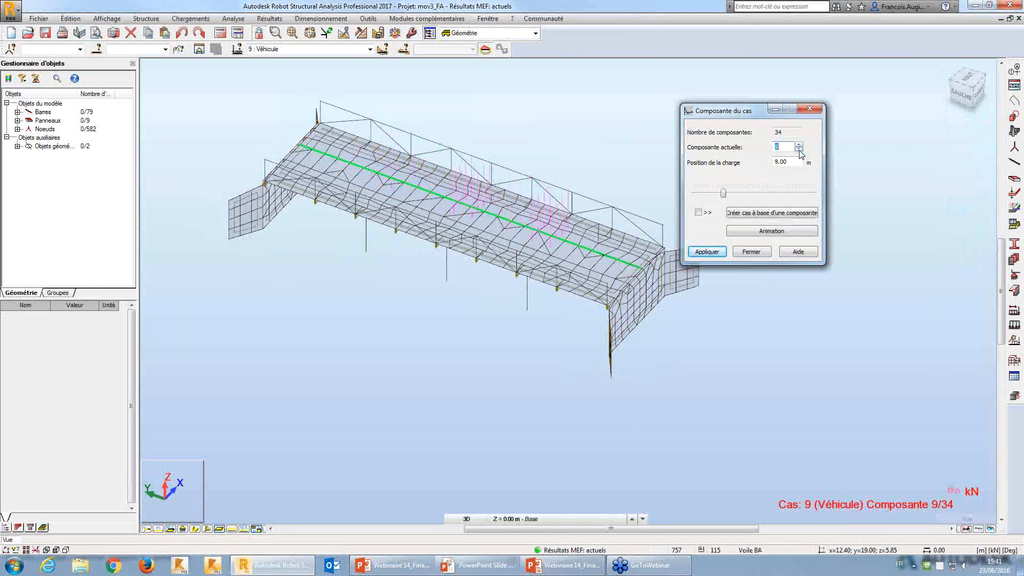
{"action": "left_click", "coordinate": [798, 149]}
{"action": "left_click", "coordinate": [799, 149]}
{"action": "left_click", "coordinate": [798, 150]}
{"action": "left_click", "coordinate": [798, 150]}
{"action": "left_click_drag", "start_coordinate": [736, 110], "coordinate": [803, 115]}
Open the panel maps settings and set a Cartesian results direction along the Y axis
{"action": "left_click", "coordinate": [269, 19]}
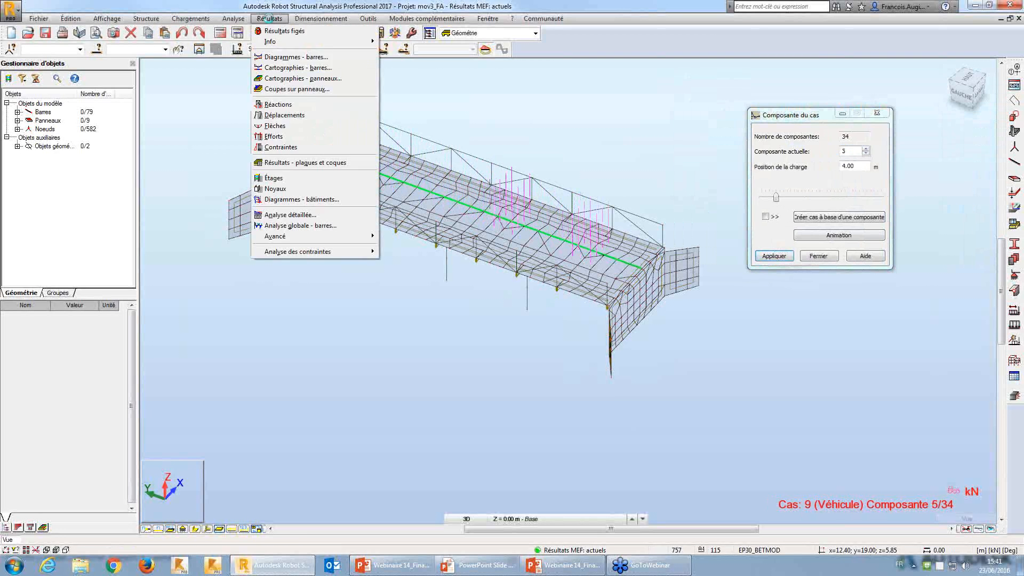
{"action": "key", "text": "Escape"}
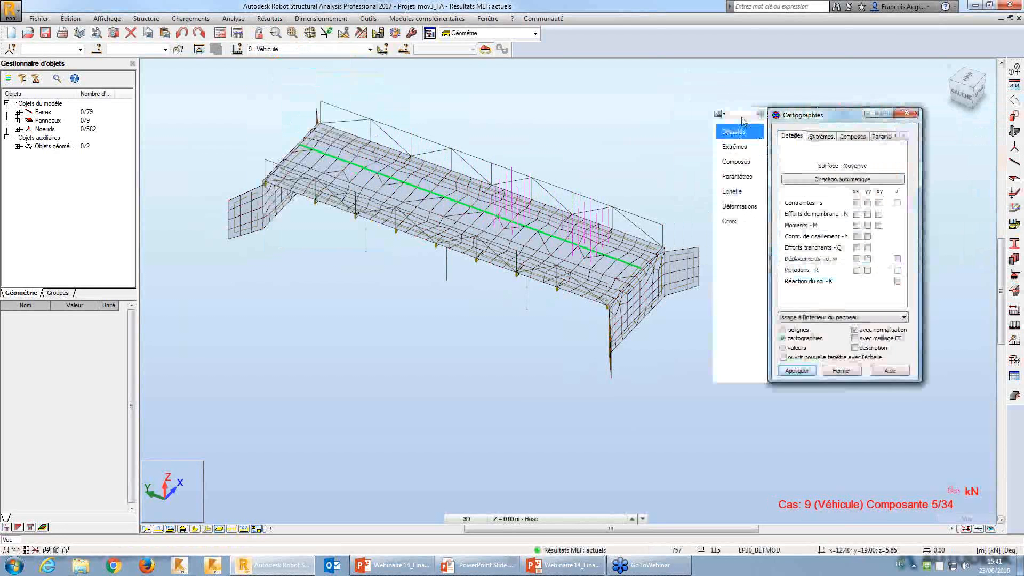
{"action": "left_click_drag", "start_coordinate": [830, 113], "coordinate": [346, 212]}
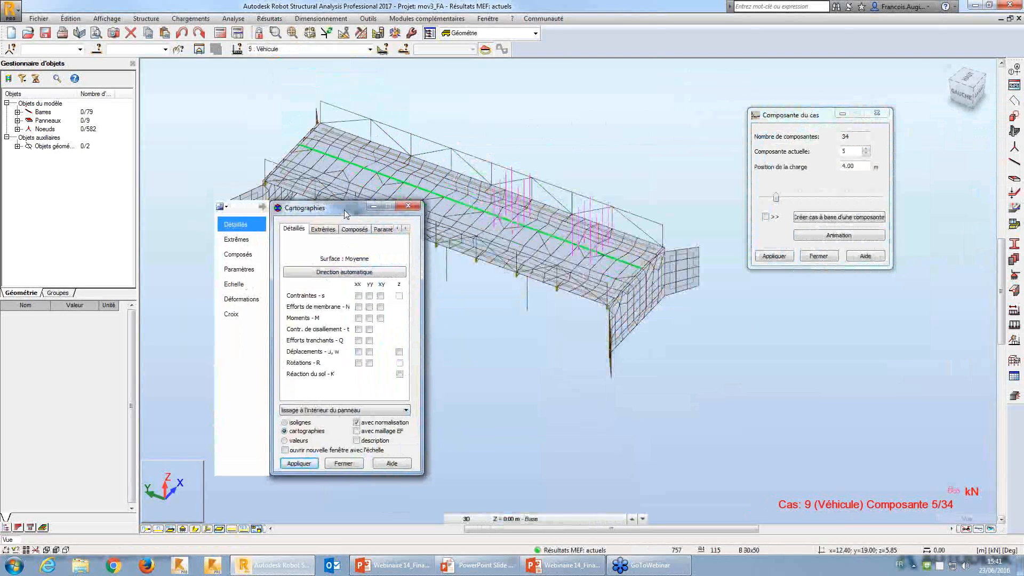
{"action": "left_click", "coordinate": [365, 273]}
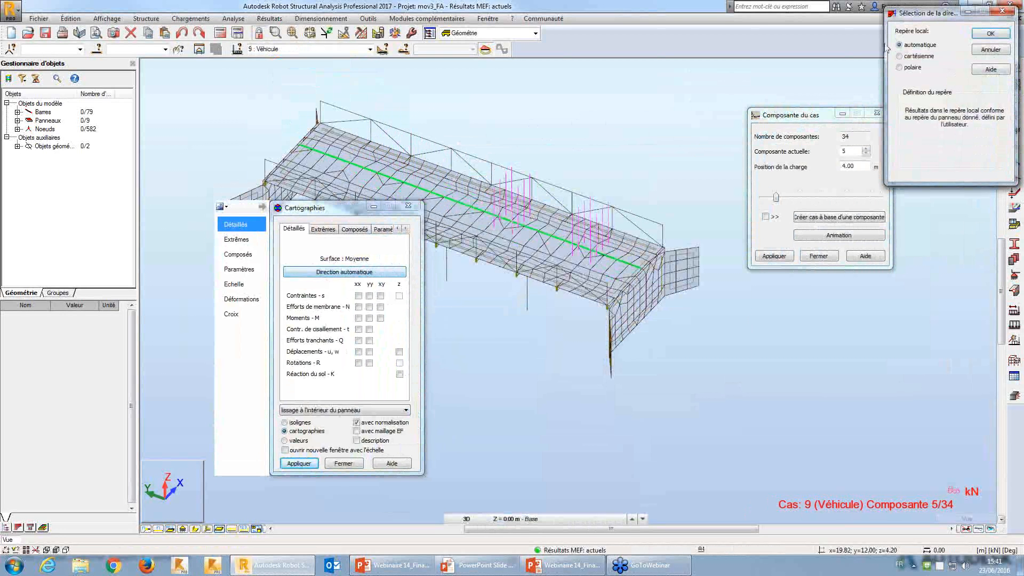
{"action": "left_click", "coordinate": [899, 56]}
{"action": "left_click", "coordinate": [907, 111]}
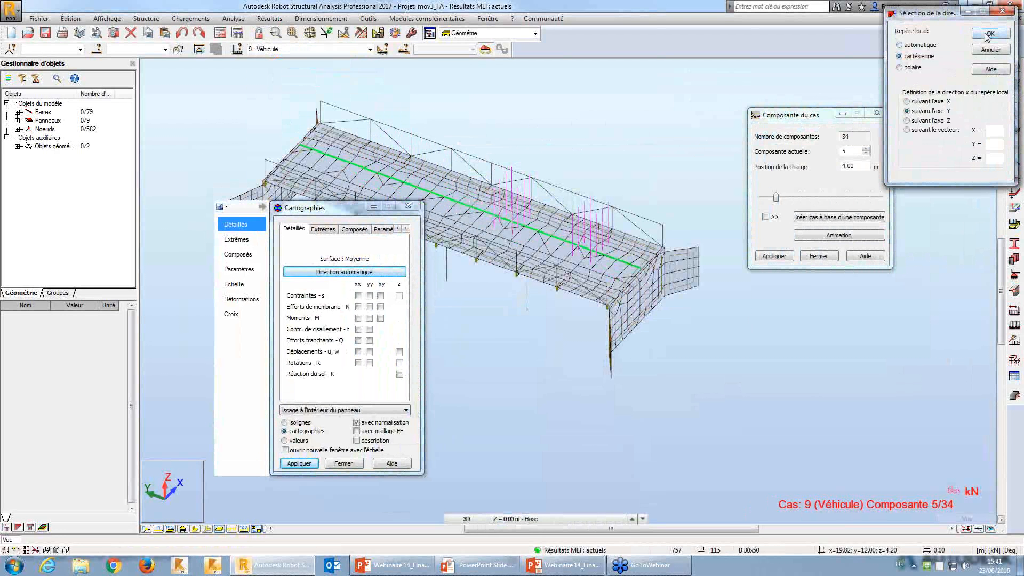
{"action": "left_click", "coordinate": [988, 35]}
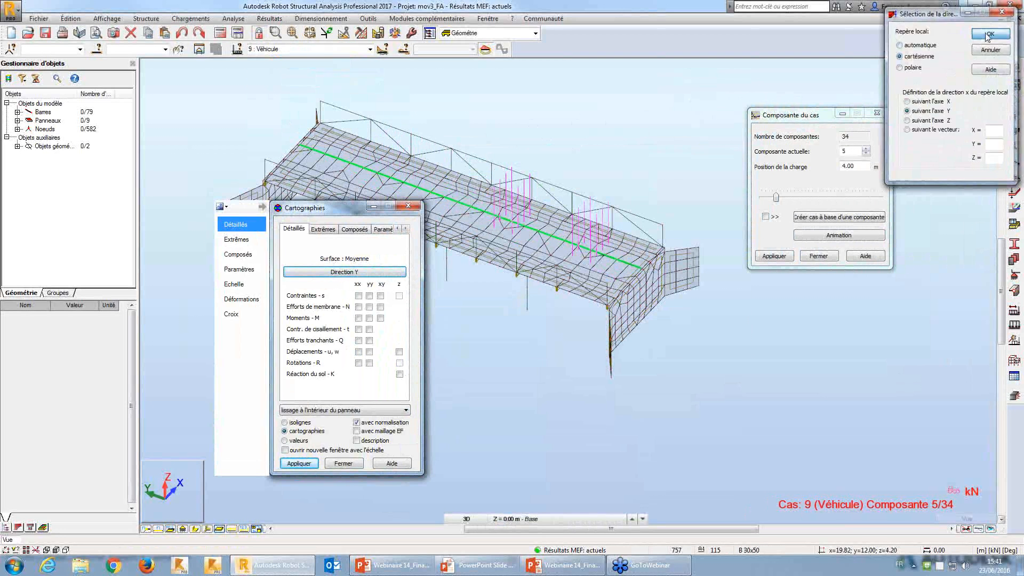
Display the Mxx moment map on the panels with global smoothing (lissage global)
{"action": "left_click", "coordinate": [359, 319]}
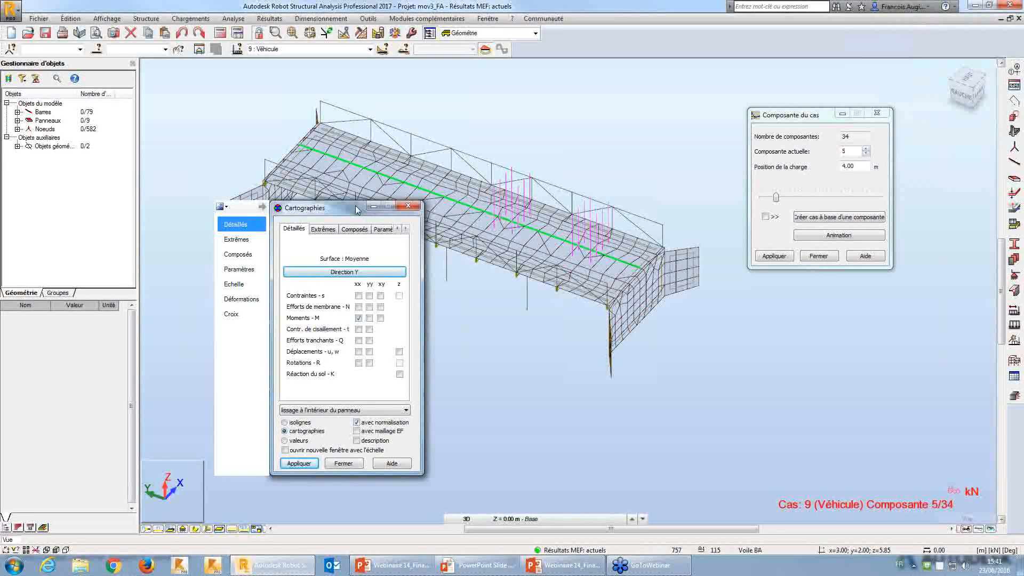
{"action": "left_click_drag", "start_coordinate": [357, 209], "coordinate": [349, 213]}
{"action": "left_click", "coordinate": [341, 413]}
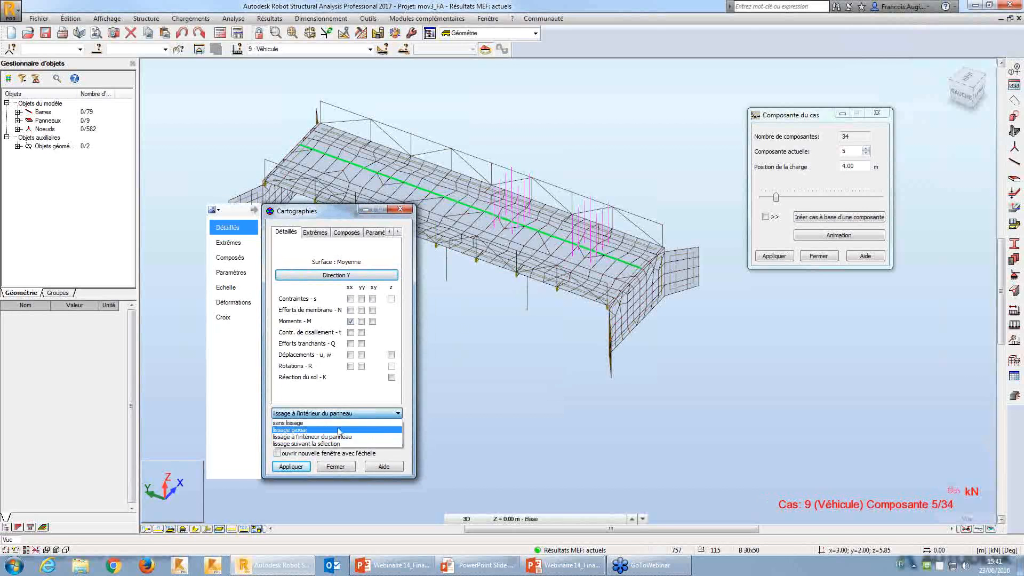
{"action": "left_click", "coordinate": [339, 430]}
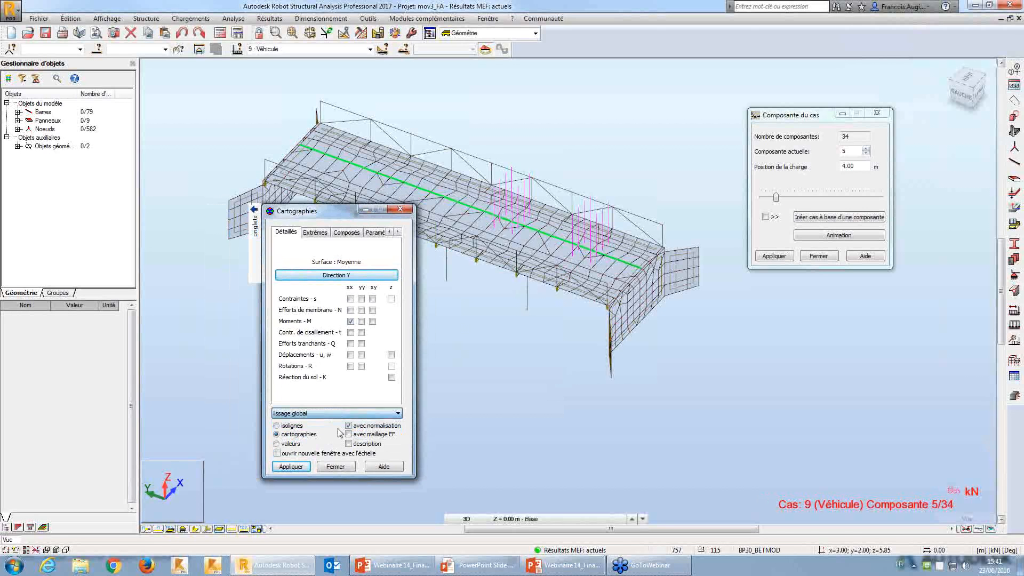
{"action": "left_click", "coordinate": [304, 466]}
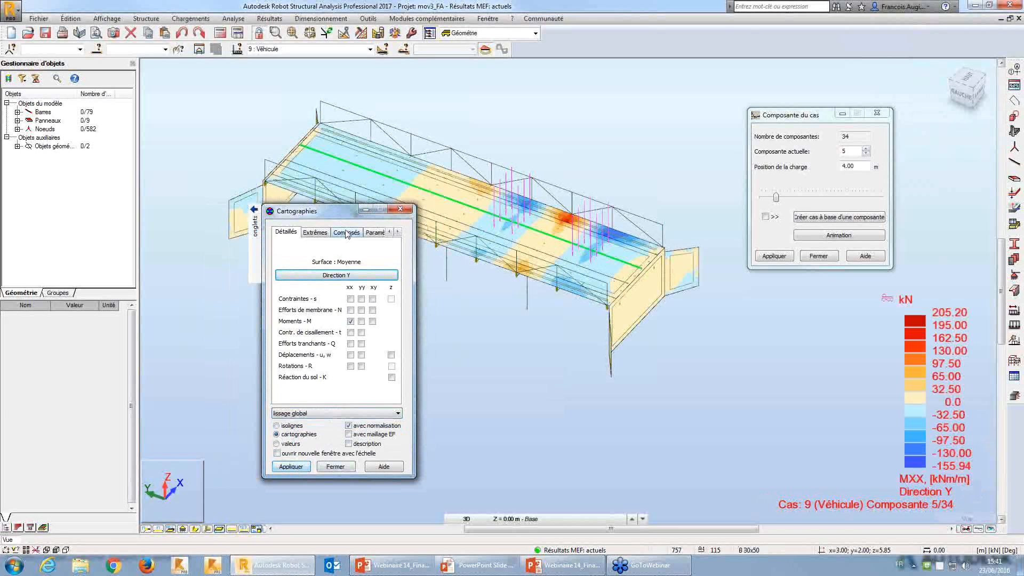
{"action": "left_click_drag", "start_coordinate": [337, 211], "coordinate": [317, 248]}
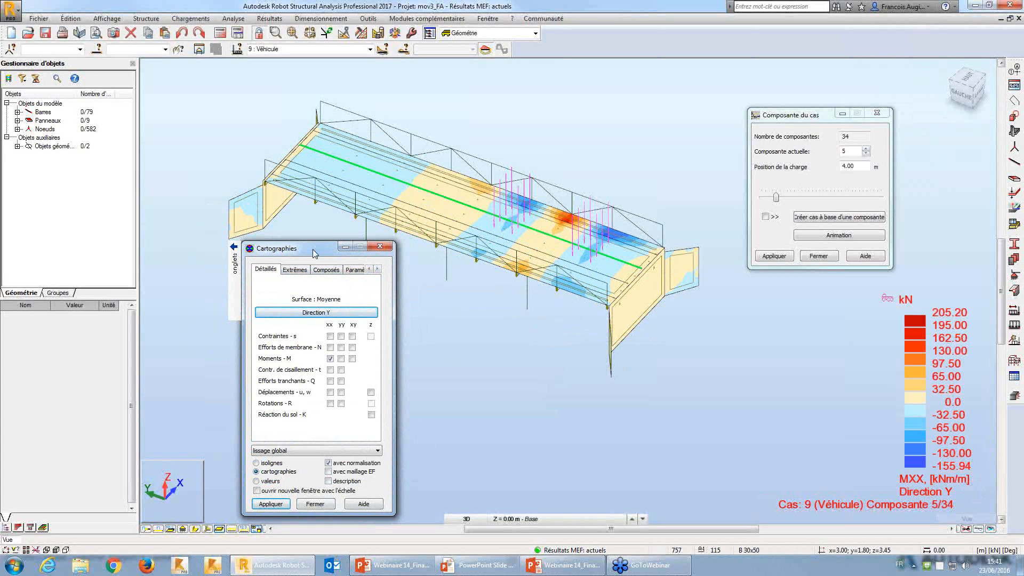
{"action": "left_click_drag", "start_coordinate": [314, 254], "coordinate": [309, 247]}
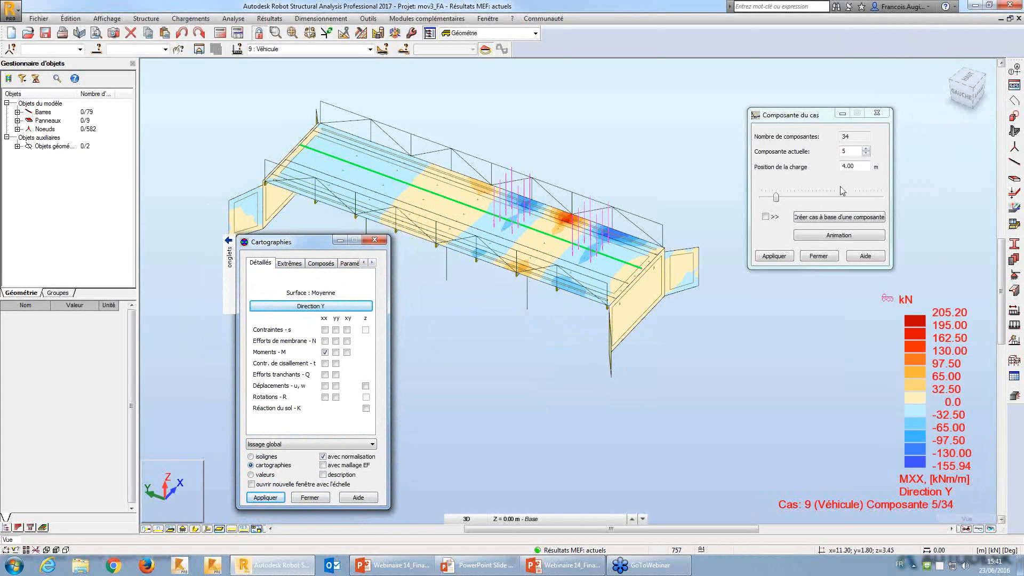
Step the vehicle forward from component 5 to component 17 to examine how the Mxx map changes along the deck
{"action": "left_click", "coordinate": [867, 150]}
{"action": "left_click", "coordinate": [867, 150]}
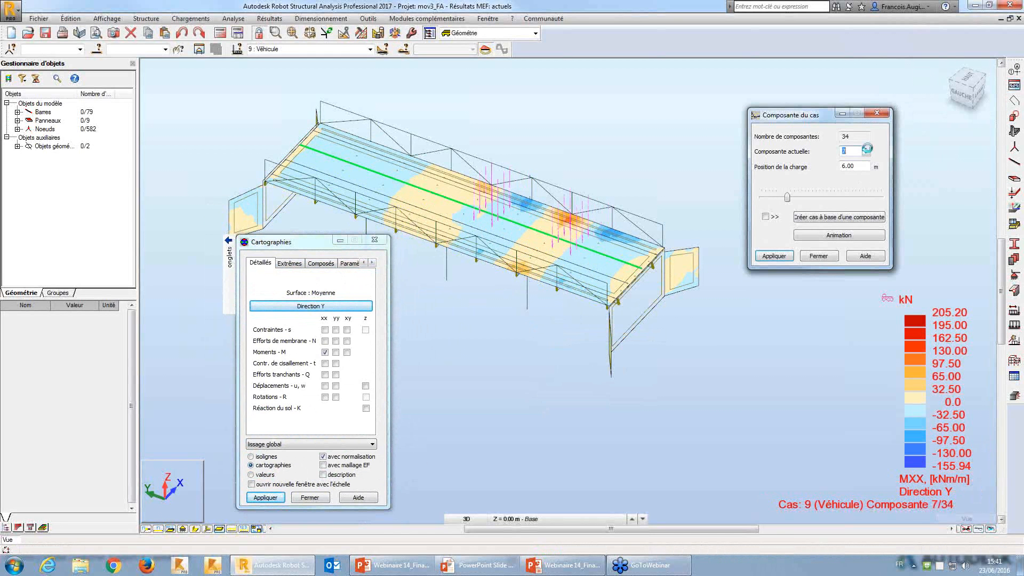
{"action": "left_click", "coordinate": [867, 149]}
{"action": "left_click", "coordinate": [866, 150]}
{"action": "left_click", "coordinate": [866, 150]}
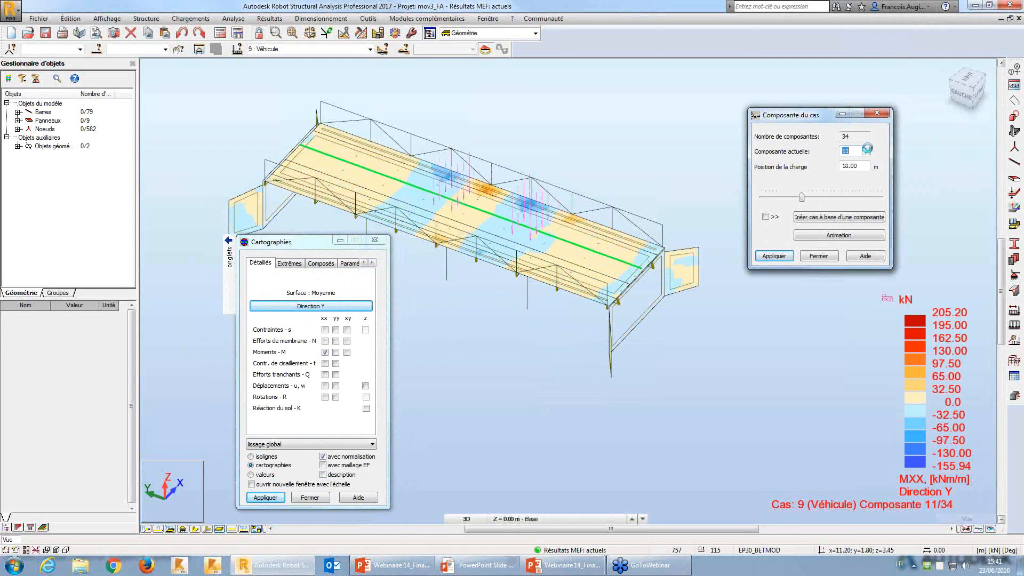
{"action": "left_click", "coordinate": [867, 150]}
{"action": "left_click", "coordinate": [867, 150]}
{"action": "left_click", "coordinate": [867, 149]}
{"action": "left_click", "coordinate": [867, 150]}
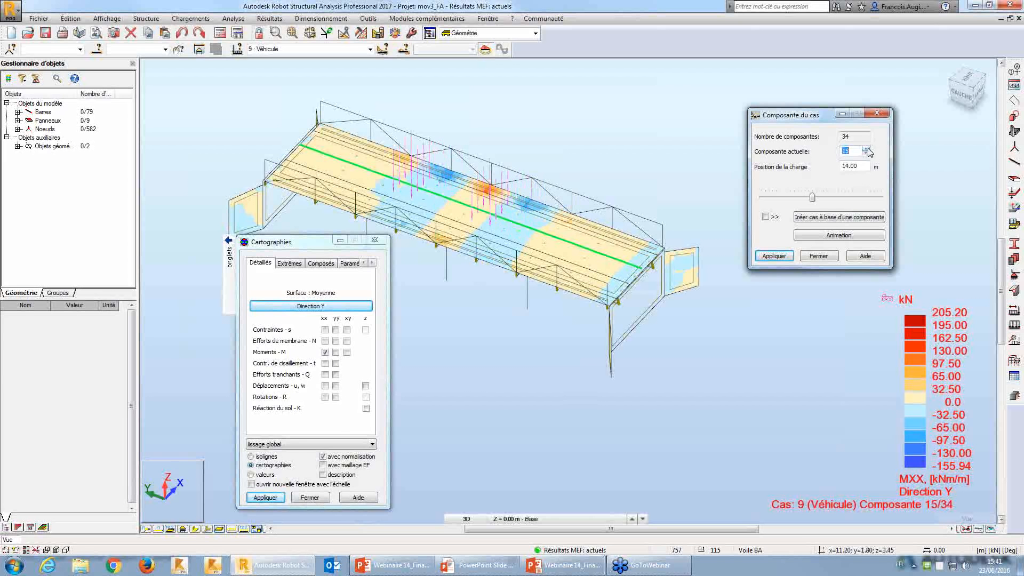
{"action": "left_click", "coordinate": [867, 150]}
{"action": "left_click", "coordinate": [867, 150]}
Turn off the Mxx moment map and close the panel maps settings
{"action": "left_click", "coordinate": [324, 352]}
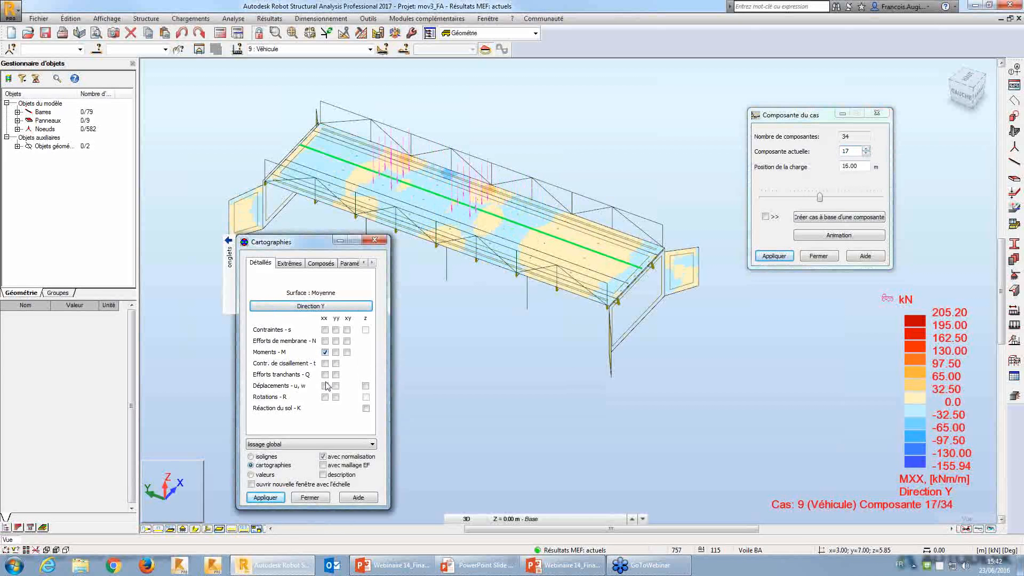
{"action": "left_click", "coordinate": [265, 498]}
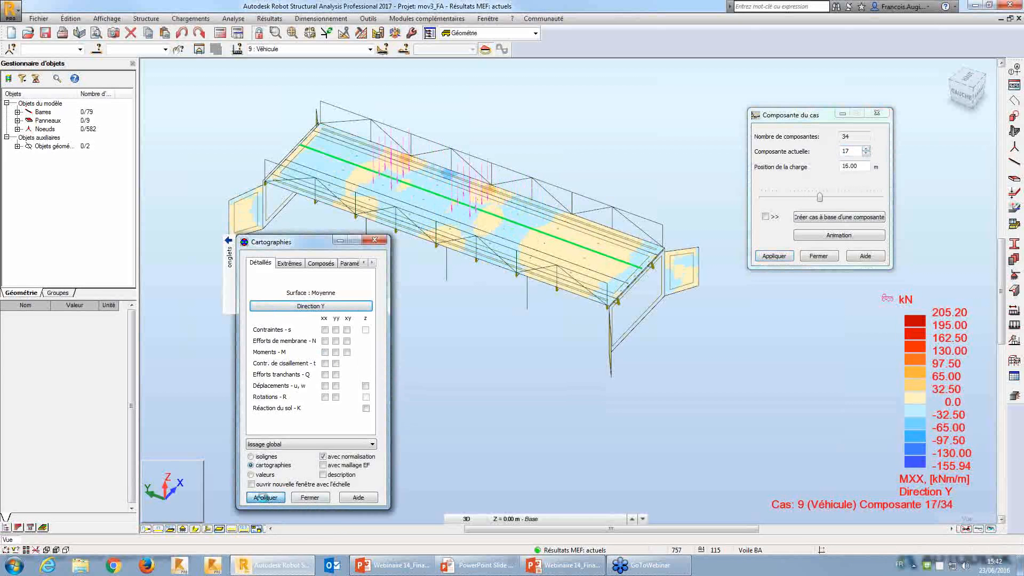
{"action": "left_click", "coordinate": [862, 115]}
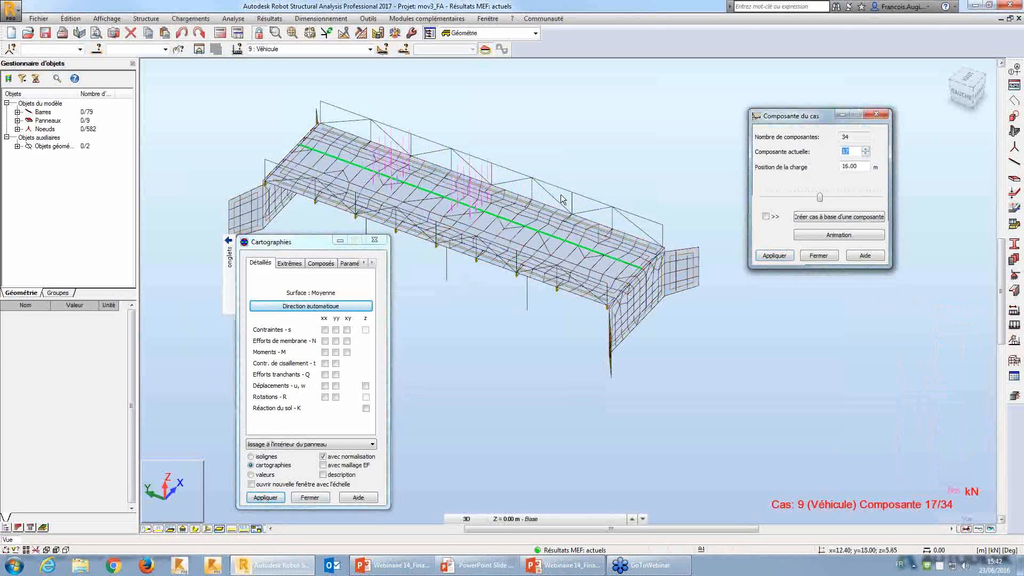
{"action": "left_click", "coordinate": [374, 240]}
Open the influence lines settings and choose the detailed panel moment Mxx with a Cartesian direction along the Y axis
{"action": "left_click", "coordinate": [269, 18]}
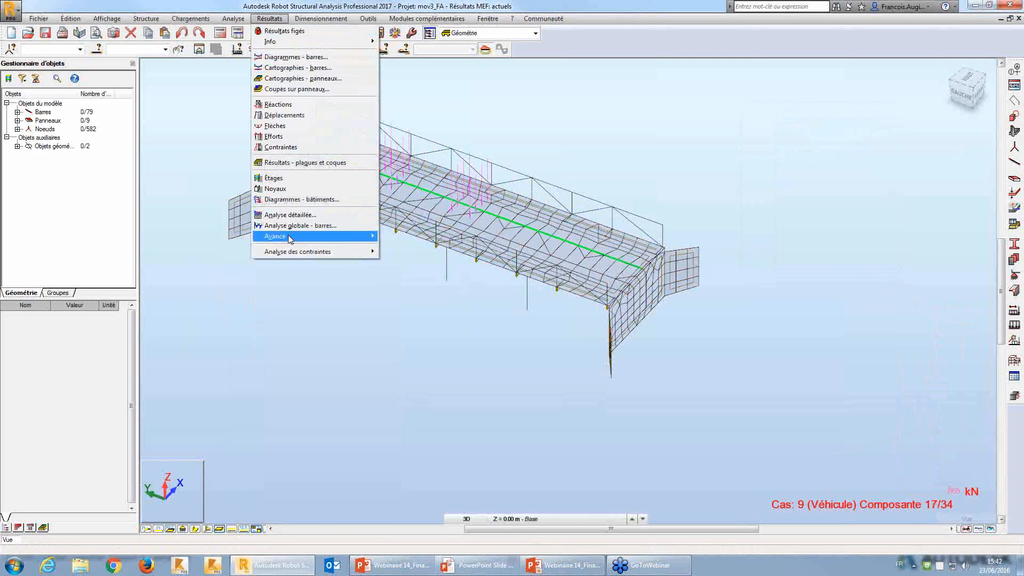
{"action": "mouse_move", "coordinate": [291, 236]}
{"action": "left_click", "coordinate": [516, 293]}
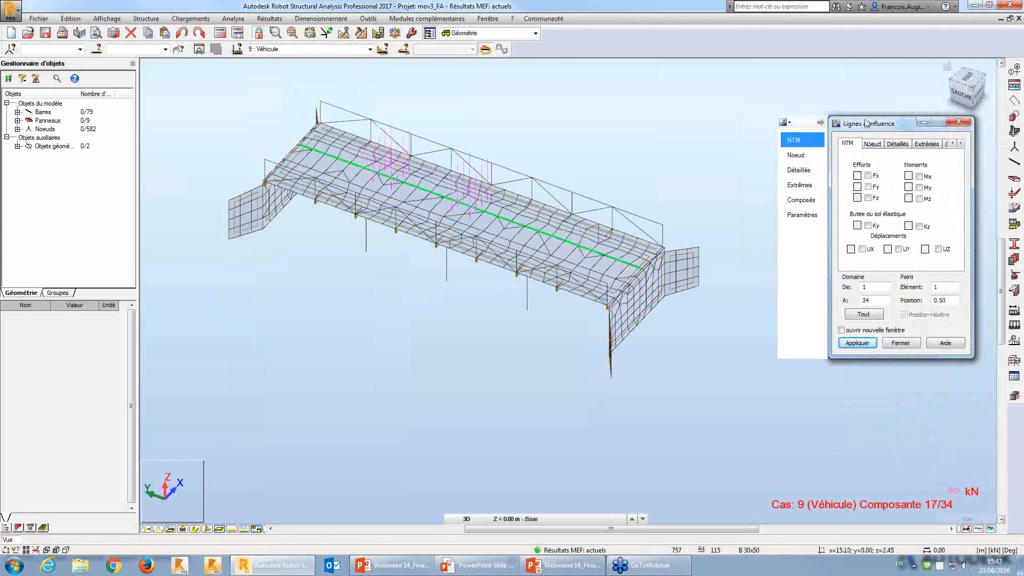
{"action": "left_click_drag", "start_coordinate": [764, 120], "coordinate": [824, 148]}
{"action": "left_click", "coordinate": [824, 165]}
{"action": "left_click", "coordinate": [849, 194]}
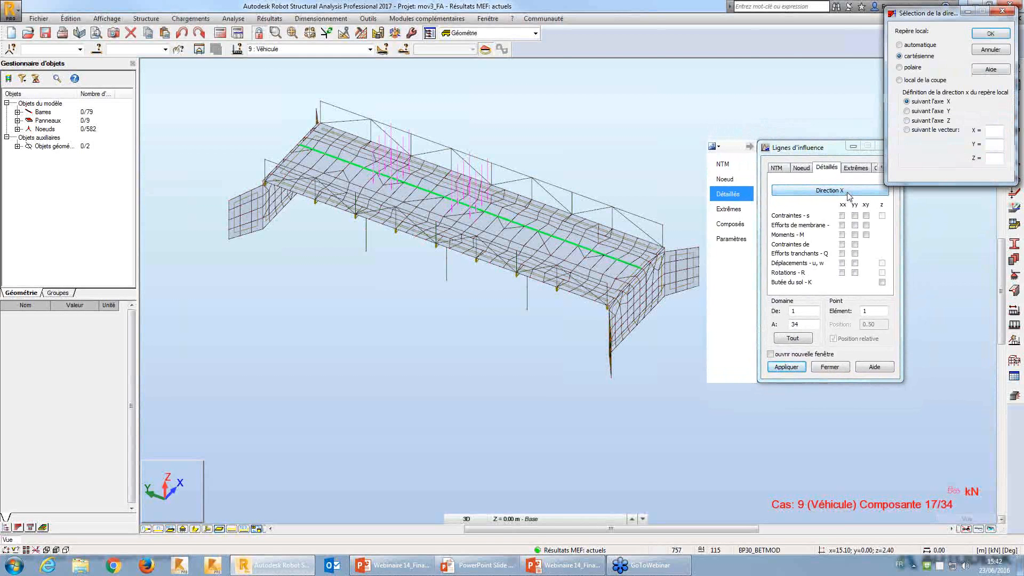
{"action": "left_click", "coordinate": [913, 110]}
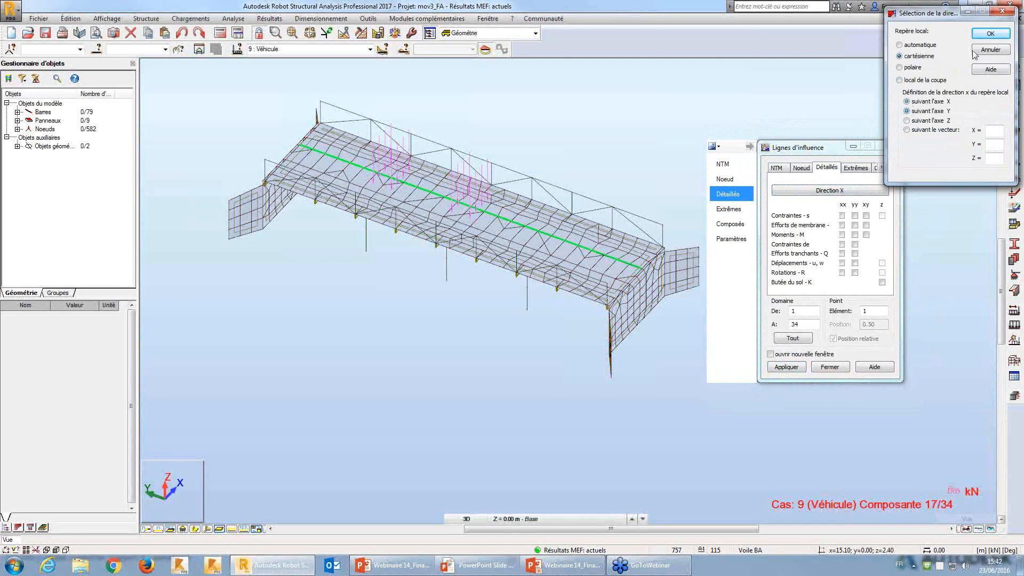
{"action": "left_click", "coordinate": [991, 34]}
{"action": "left_click", "coordinate": [841, 235]}
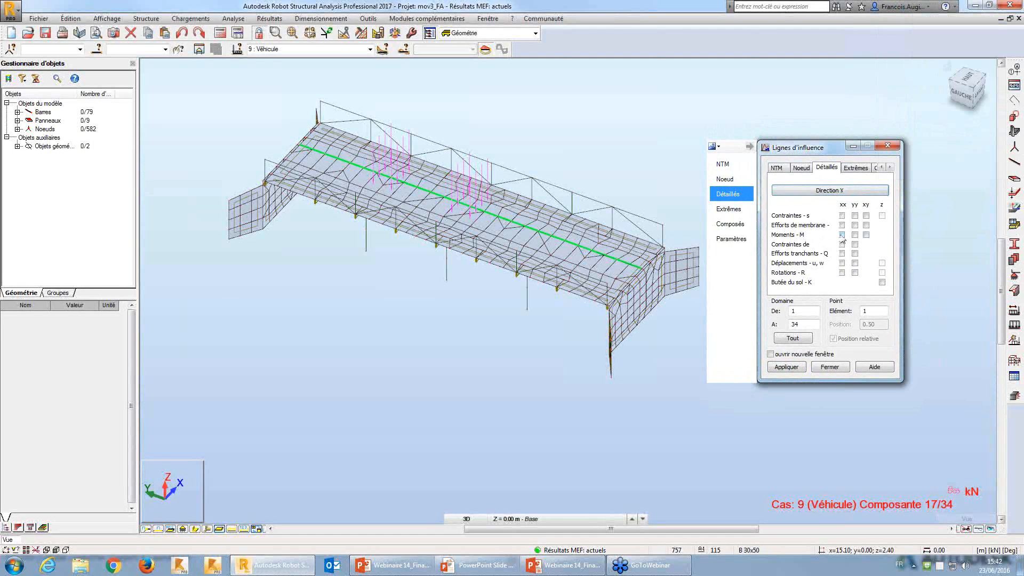
{"action": "left_click_drag", "start_coordinate": [821, 157], "coordinate": [824, 176]}
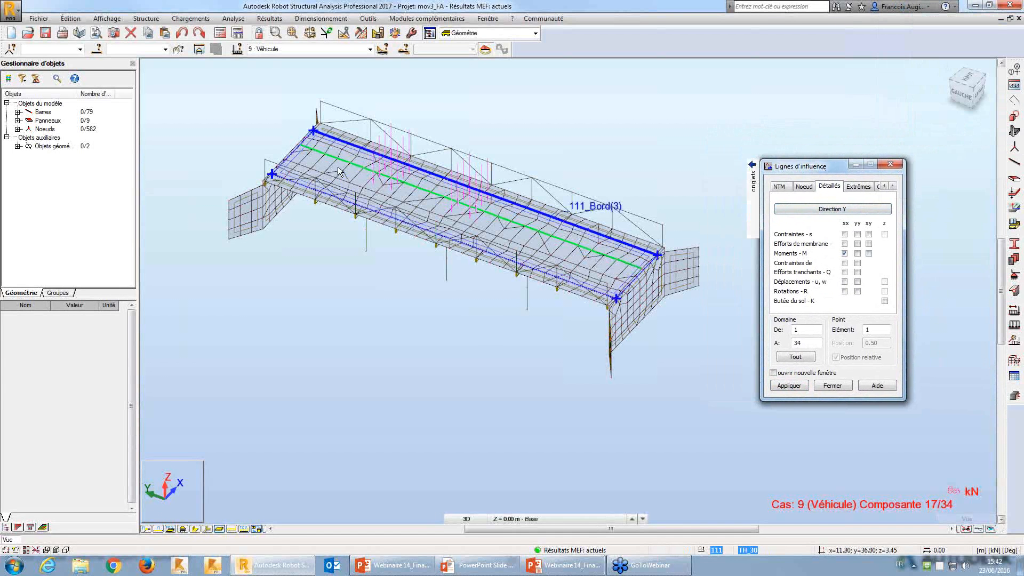
Select finite element 257 by number to locate it on the bridge deck
{"action": "left_click", "coordinate": [97, 49]}
{"action": "left_click_drag", "start_coordinate": [884, 70], "coordinate": [601, 107]}
{"action": "left_click", "coordinate": [608, 136]}
{"action": "left_click", "coordinate": [603, 143]}
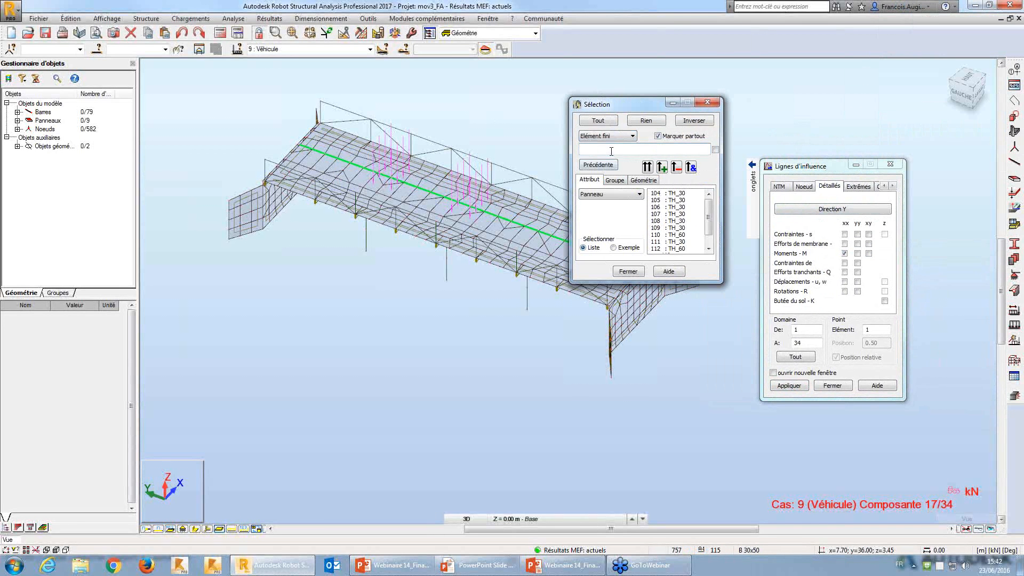
{"action": "type", "text": "257"}
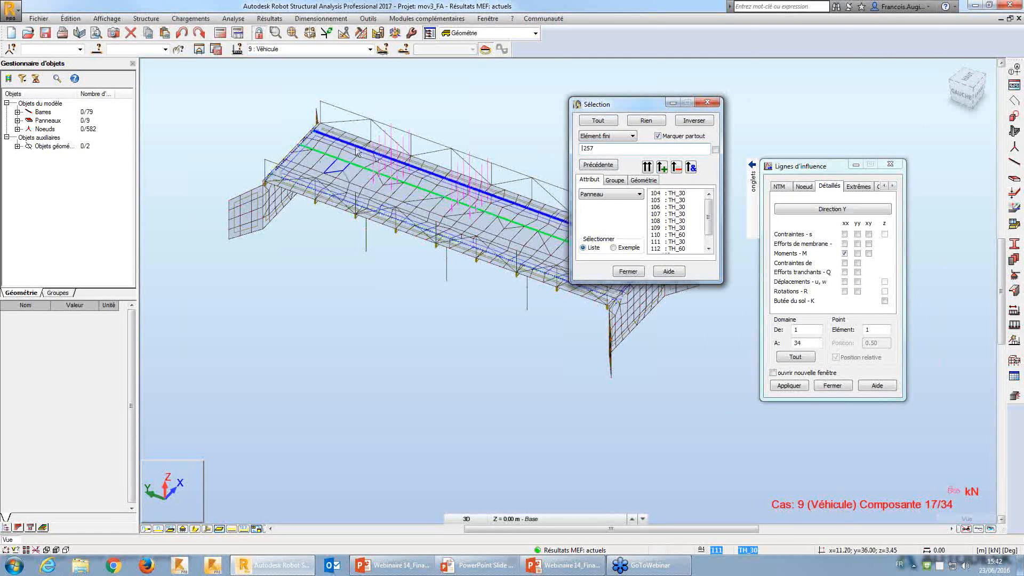
{"action": "left_click", "coordinate": [714, 105]}
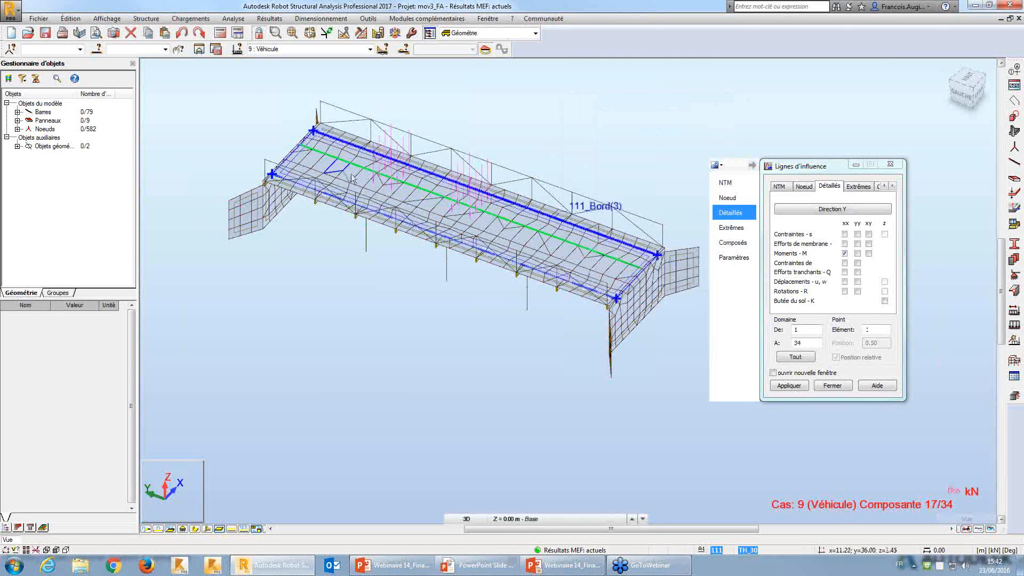
Set the influence line's element to 257 and plot its Mxx influence line in a new window
{"action": "double_click", "coordinate": [867, 330]}
{"action": "type", "text": "257"}
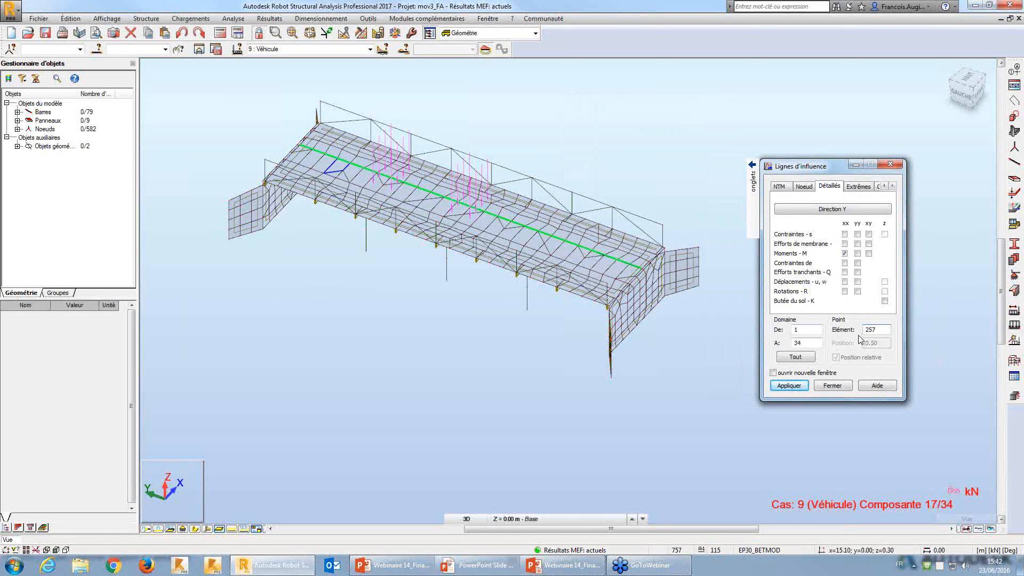
{"action": "left_click", "coordinate": [792, 374]}
{"action": "left_click", "coordinate": [791, 385]}
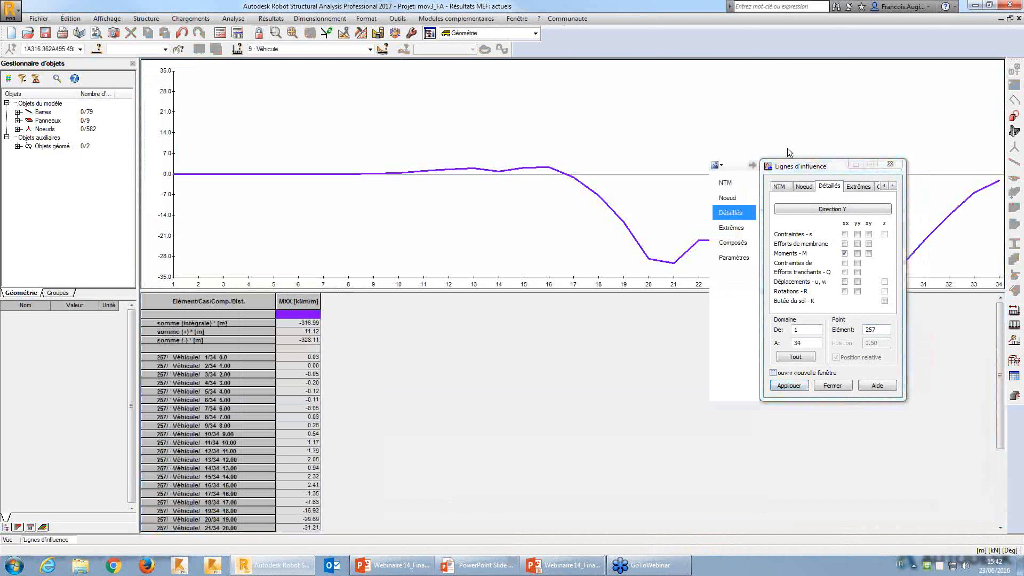
Examine the Mxx influence line of element 257 over vehicle positions 1 to 34 and close its diagram window
{"action": "left_click_drag", "start_coordinate": [800, 166], "coordinate": [512, 298]}
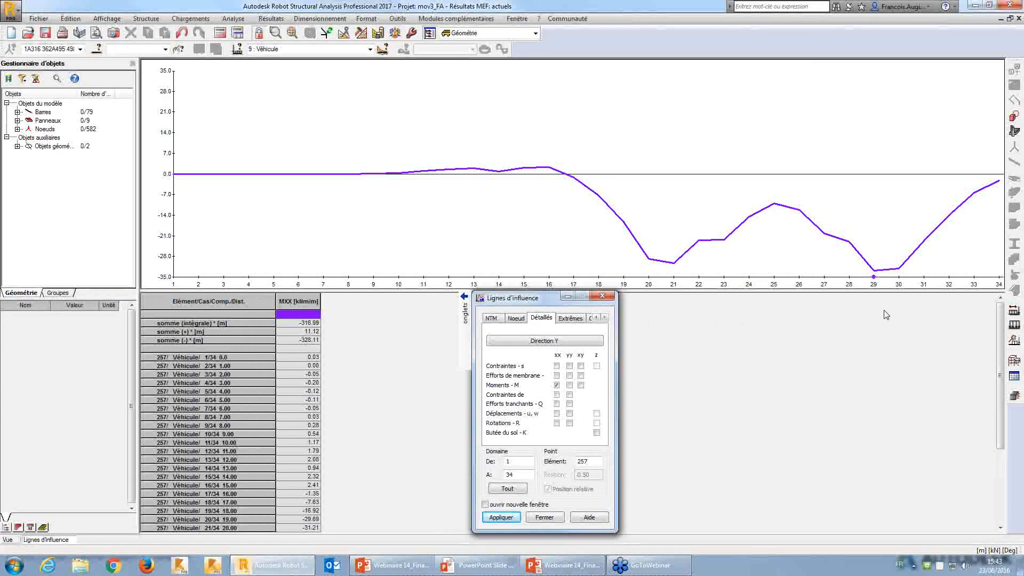
{"action": "left_click_drag", "start_coordinate": [548, 301], "coordinate": [535, 297]}
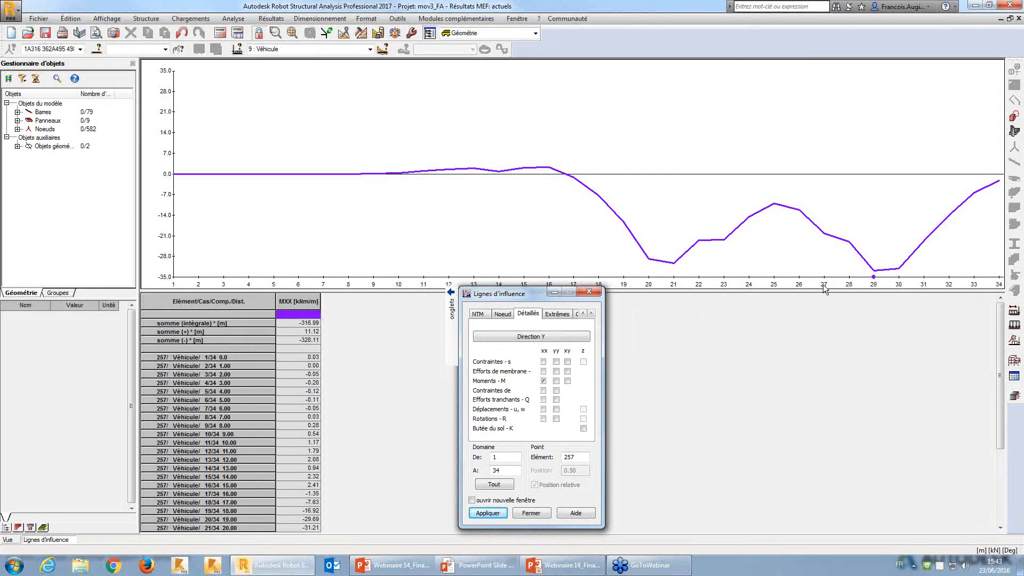
{"action": "left_click_drag", "start_coordinate": [530, 295], "coordinate": [528, 286]}
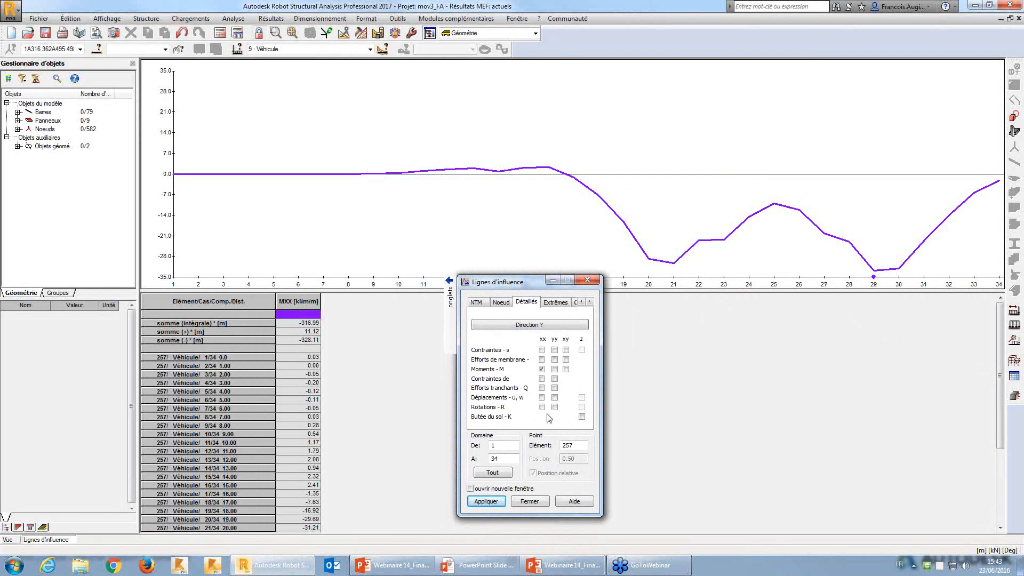
{"action": "left_click", "coordinate": [542, 369]}
{"action": "left_click", "coordinate": [657, 216]}
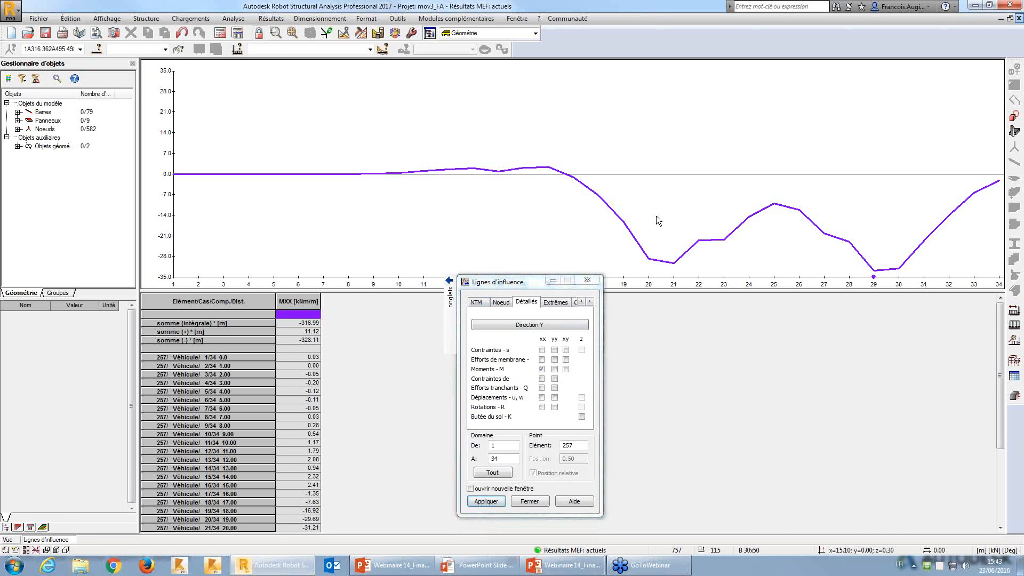
{"action": "key", "text": "ctrl+F4"}
Plot the influence line of the FZ reaction at node 5 in a new window
{"action": "left_click_drag", "start_coordinate": [531, 283], "coordinate": [871, 190]}
{"action": "left_click", "coordinate": [452, 301]}
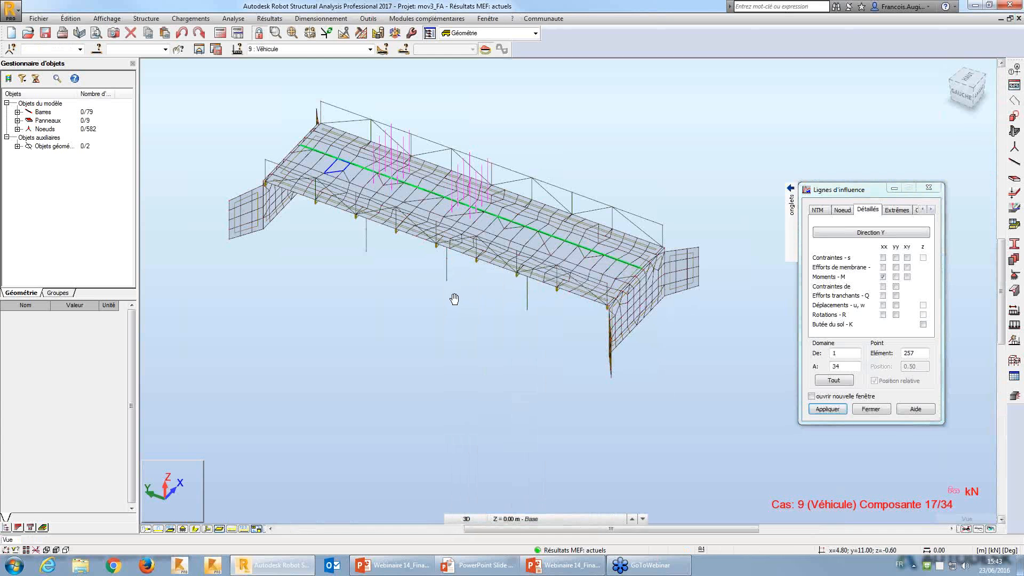
{"action": "left_click", "coordinate": [841, 209]}
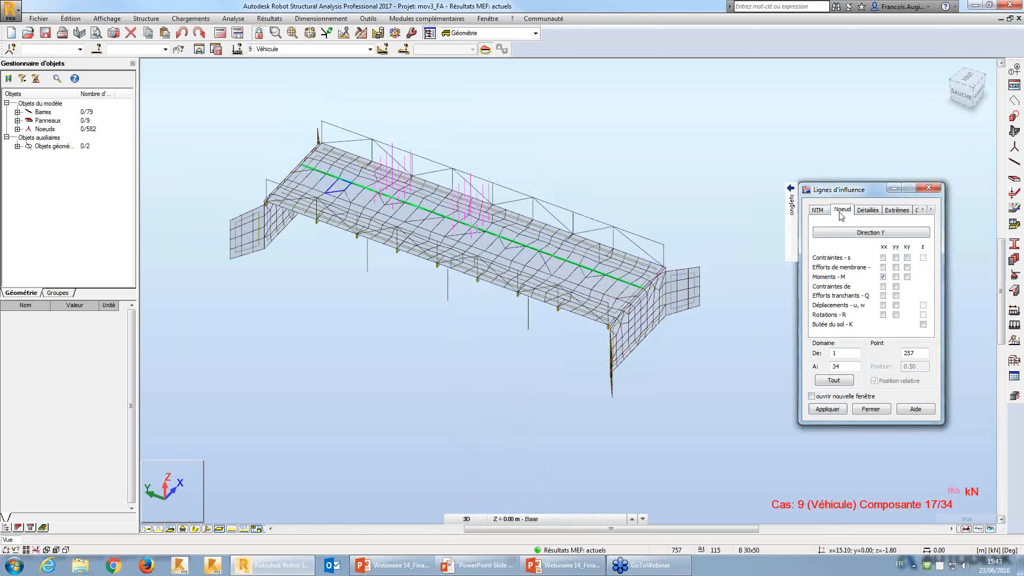
{"action": "left_click", "coordinate": [832, 317]}
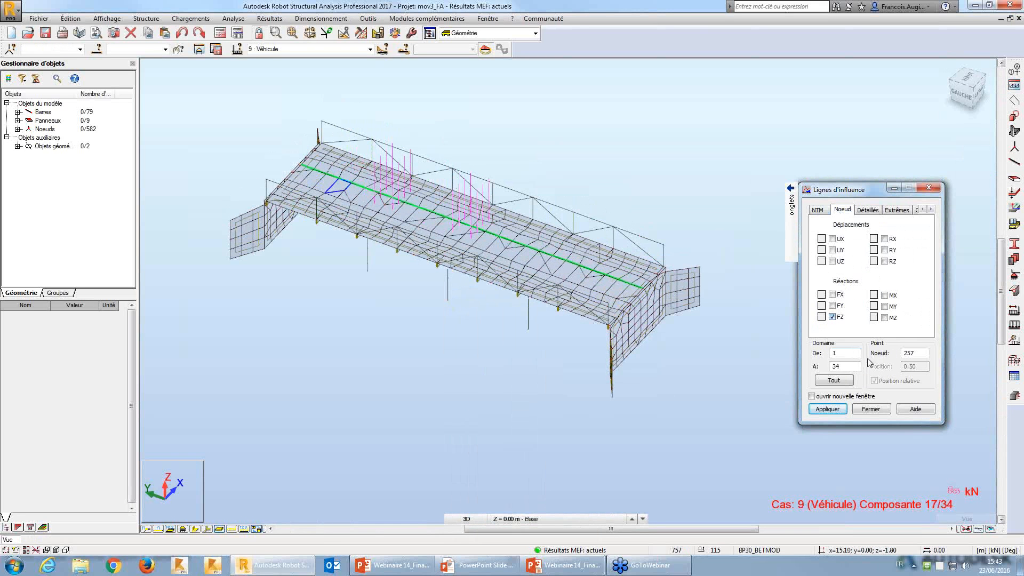
{"action": "double_click", "coordinate": [899, 354]}
{"action": "type", "text": "5"}
{"action": "left_click", "coordinate": [819, 398]}
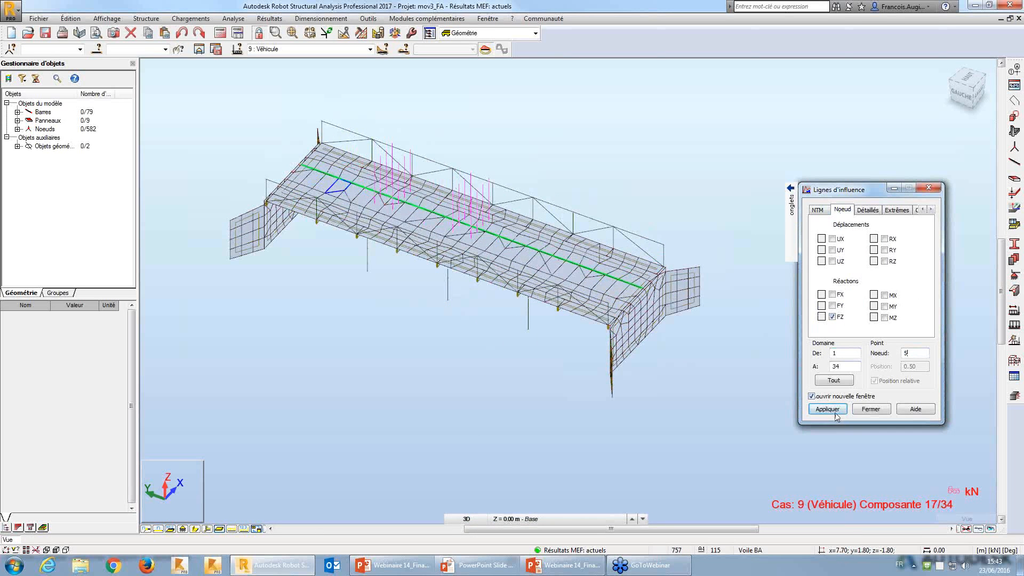
{"action": "left_click", "coordinate": [832, 409]}
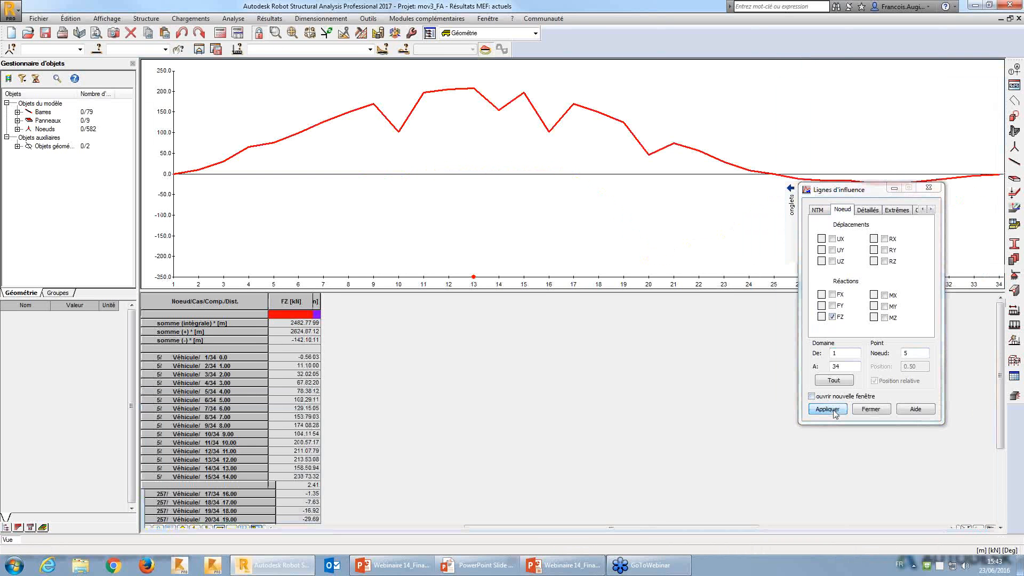
Examine the FZ reaction influence line of node 5 and close its diagram window
{"action": "left_click_drag", "start_coordinate": [853, 189], "coordinate": [546, 254]}
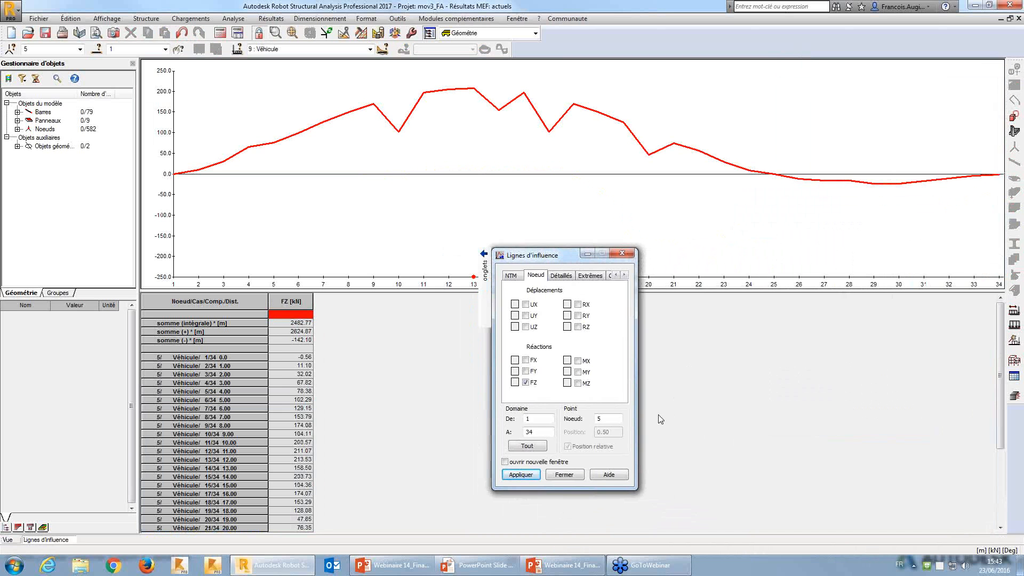
{"action": "left_click_drag", "start_coordinate": [553, 260], "coordinate": [544, 238]}
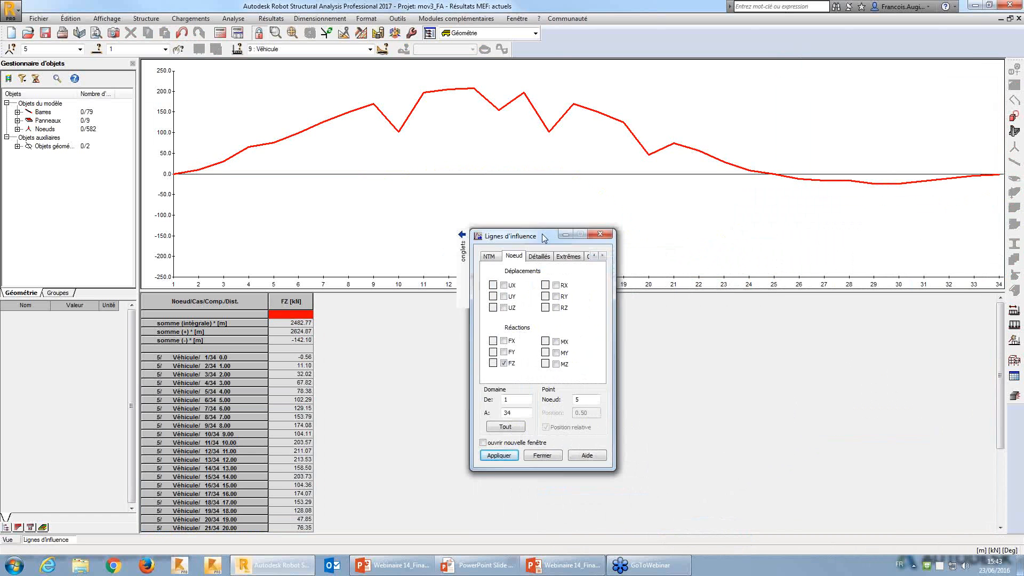
{"action": "left_click", "coordinate": [1019, 19]}
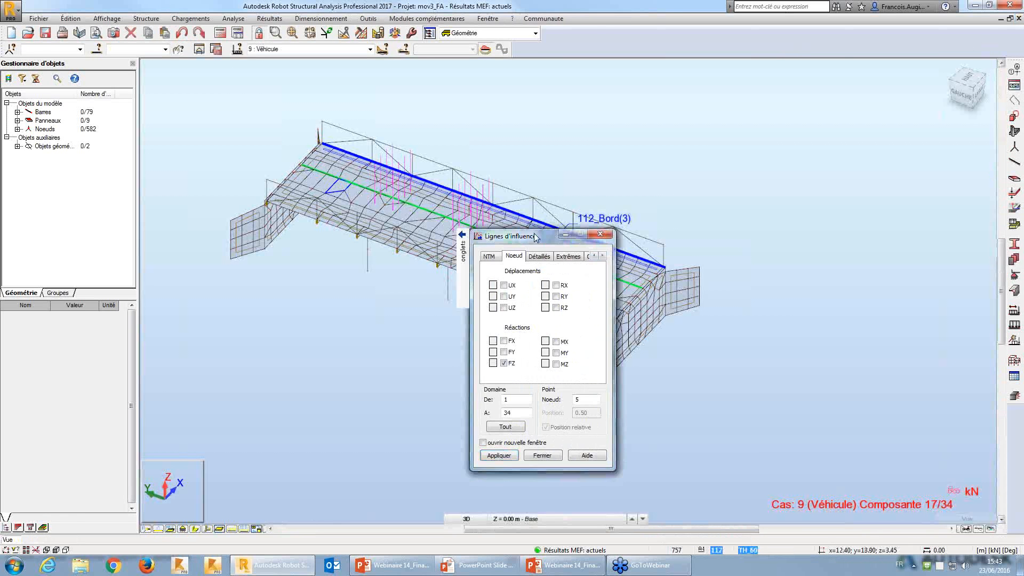
Plot the detailed Mxx influence line for element 257 in a new window again, keeping its curve and table in view
{"action": "left_click_drag", "start_coordinate": [555, 235], "coordinate": [856, 159]}
{"action": "left_click", "coordinate": [838, 183]}
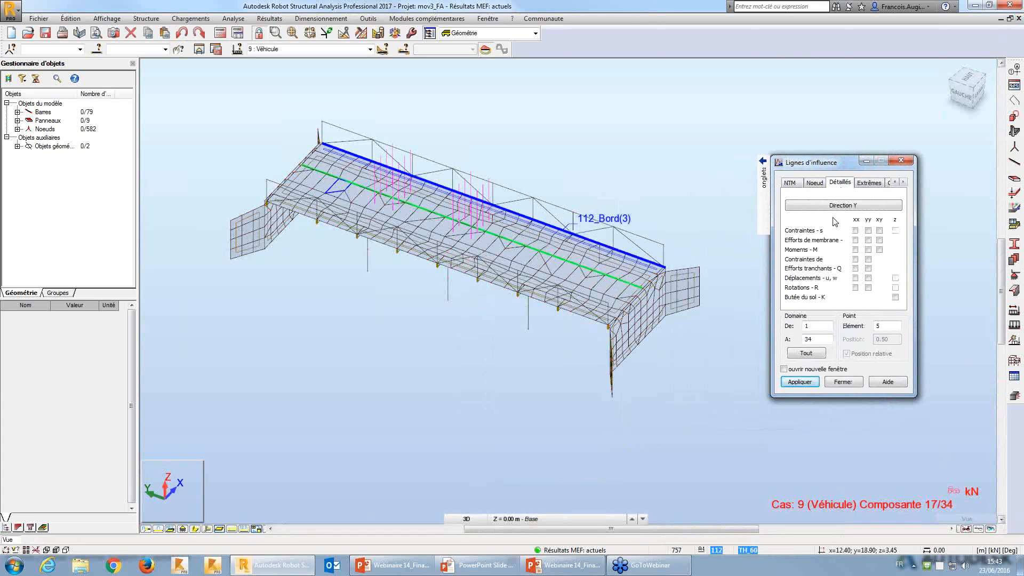
{"action": "left_click", "coordinate": [855, 249]}
{"action": "left_click", "coordinate": [800, 369]}
{"action": "left_click", "coordinate": [800, 382]}
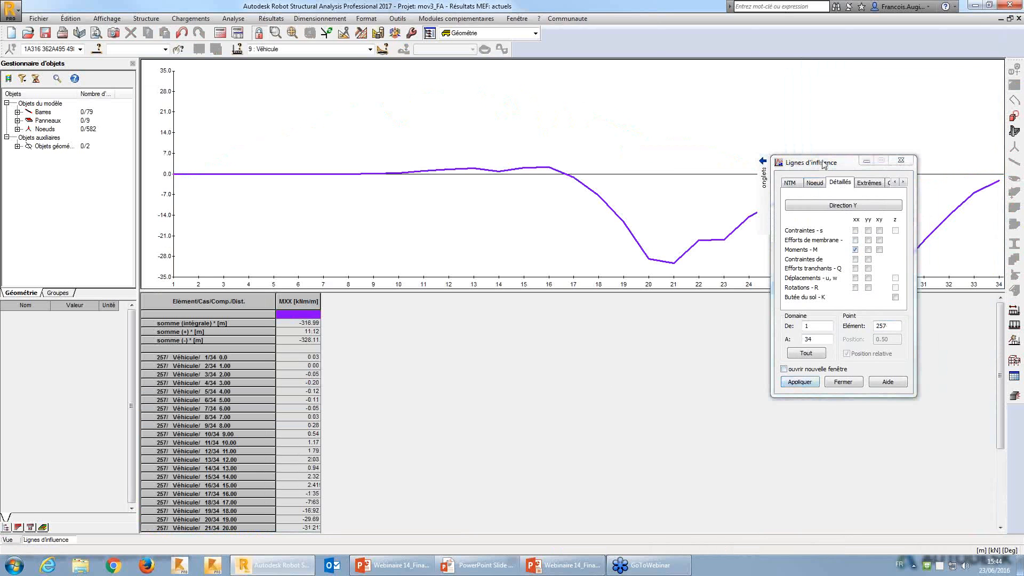
{"action": "left_click_drag", "start_coordinate": [797, 164], "coordinate": [454, 283]}
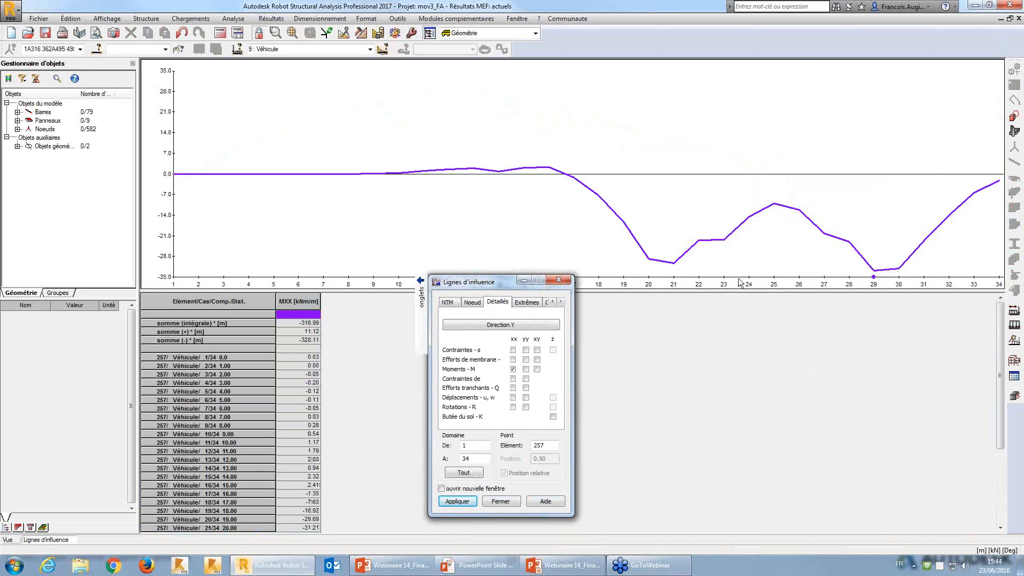
{"action": "left_click", "coordinate": [315, 529]}
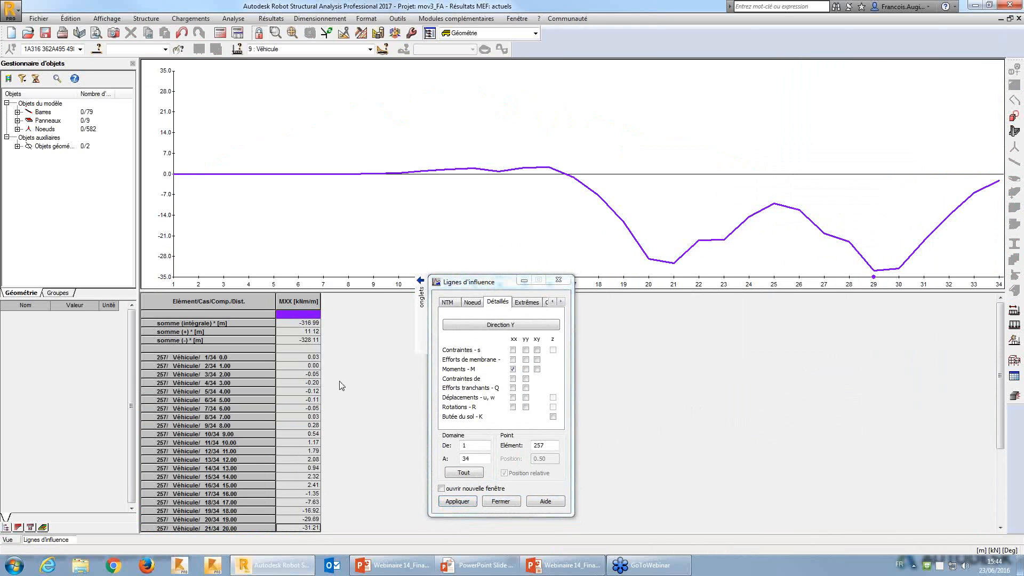
Switch the load case to 14 : COMB1 and replot the Mxx influence line for element 257
{"action": "mouse_move", "coordinate": [422, 294]}
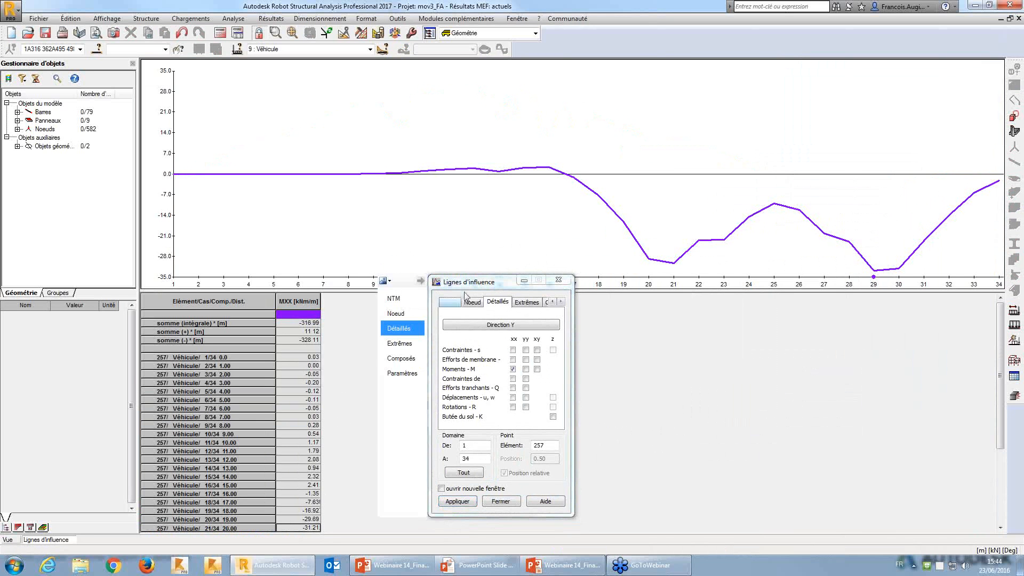
{"action": "left_click_drag", "start_coordinate": [481, 282], "coordinate": [491, 258]}
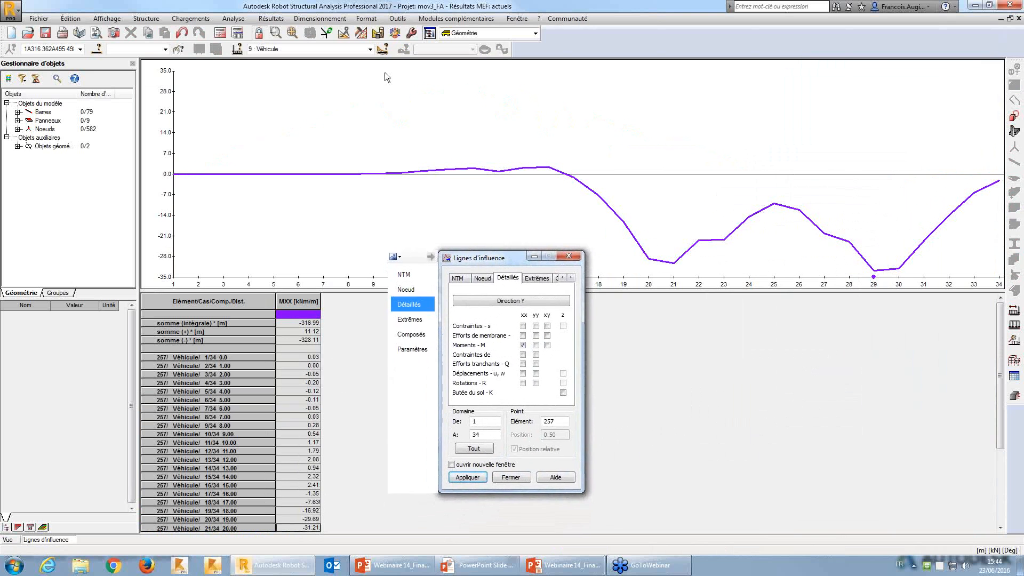
{"action": "left_click", "coordinate": [370, 49]}
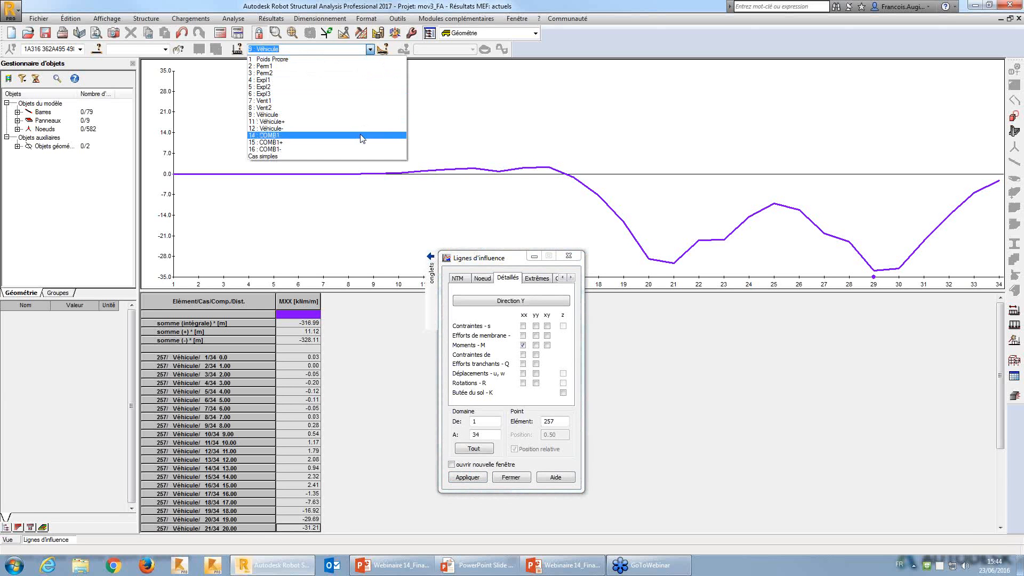
{"action": "left_click", "coordinate": [362, 137]}
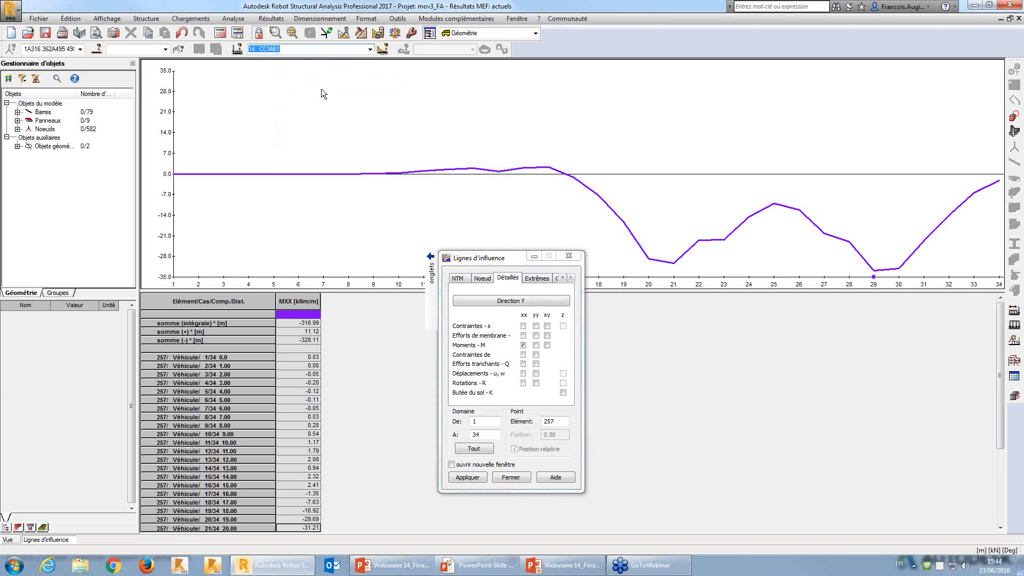
{"action": "left_click_drag", "start_coordinate": [483, 259], "coordinate": [478, 228]}
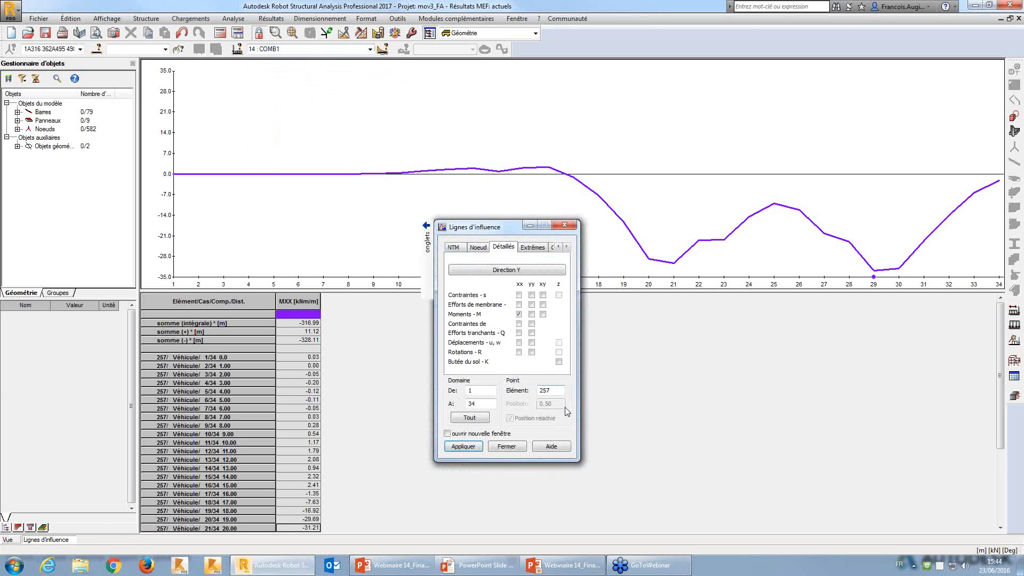
{"action": "left_click", "coordinate": [473, 452]}
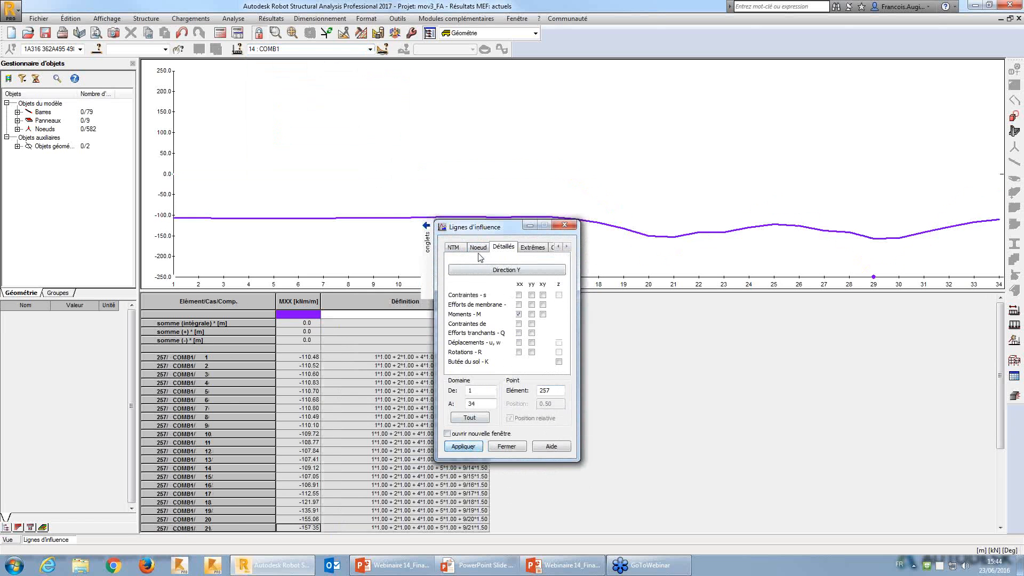
Examine the COMB1 moments and combination definitions in the influence line table down to vehicle position 34
{"action": "left_click_drag", "start_coordinate": [472, 226], "coordinate": [616, 291]}
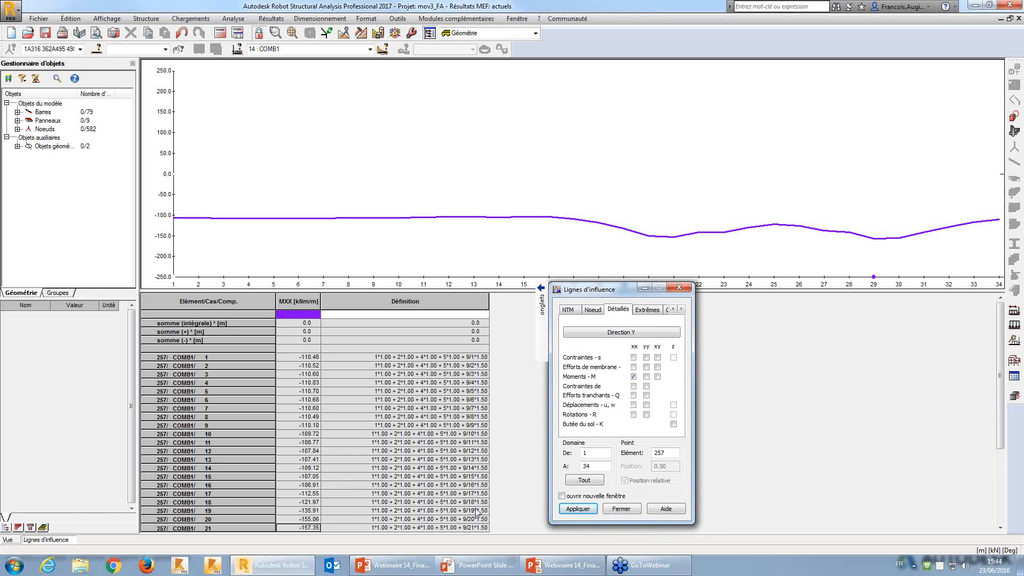
{"action": "left_click_drag", "start_coordinate": [1002, 387], "coordinate": [1003, 466]}
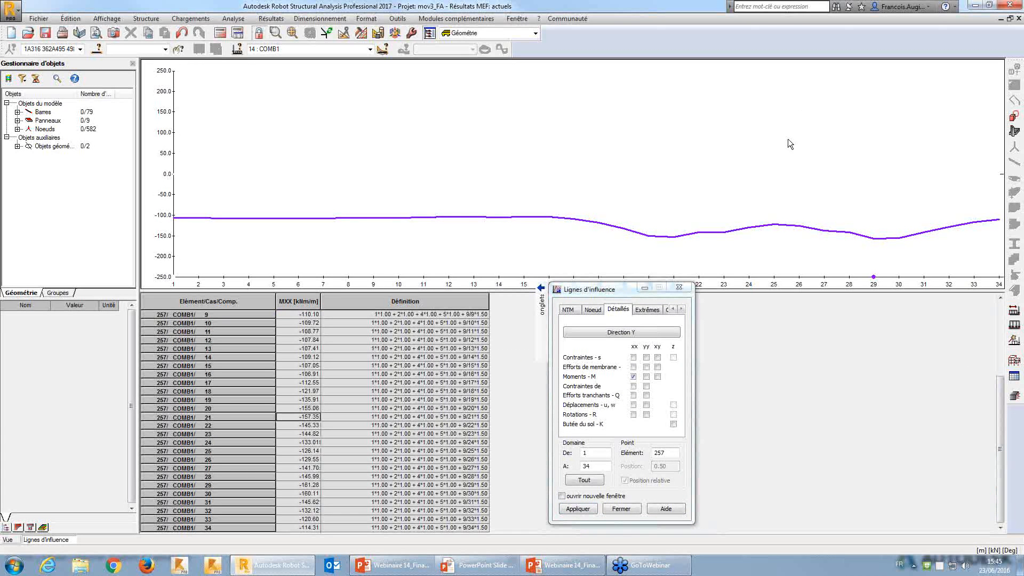
{"action": "key", "text": "alt+Tab"}
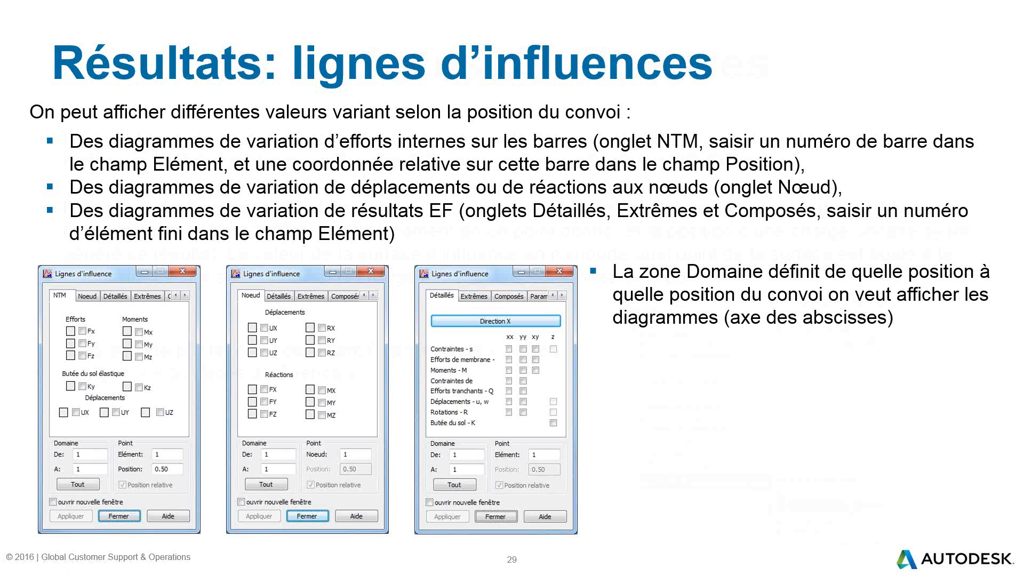
{"action": "key", "text": "Right"}
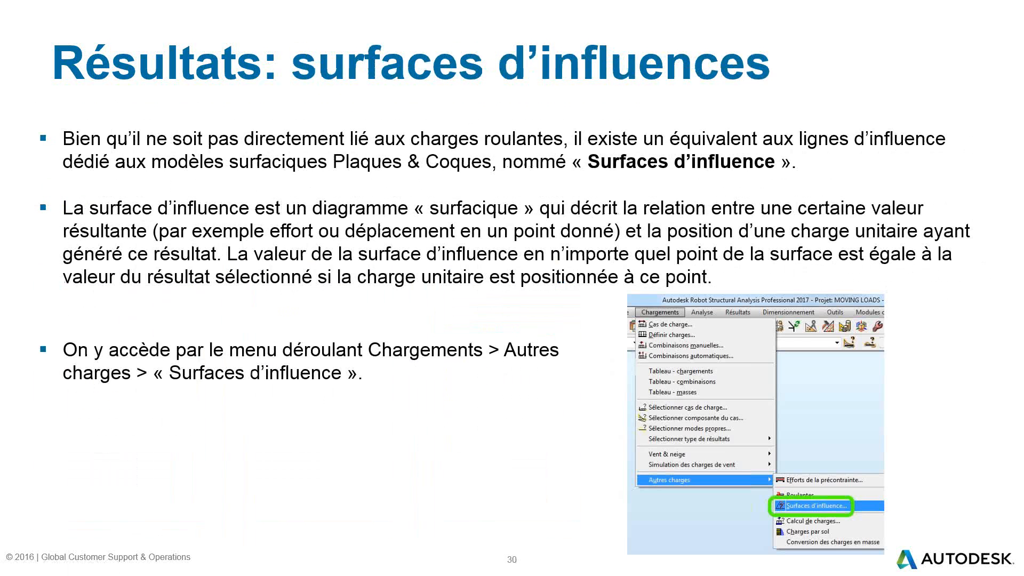
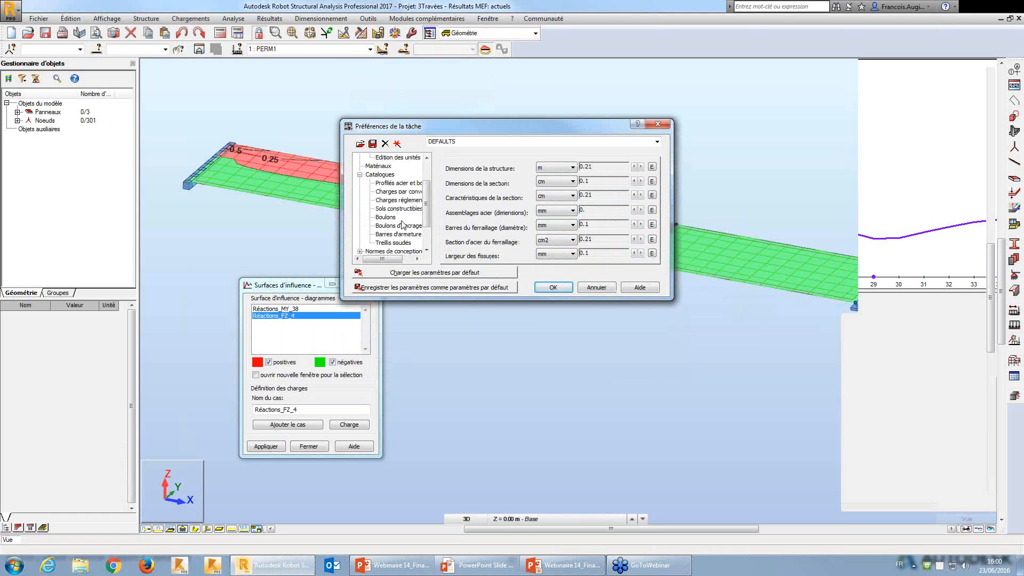
Look at the convoy load catalogues in the job preferences and leave them without changes
{"action": "left_click", "coordinate": [405, 193]}
{"action": "left_click", "coordinate": [405, 195]}
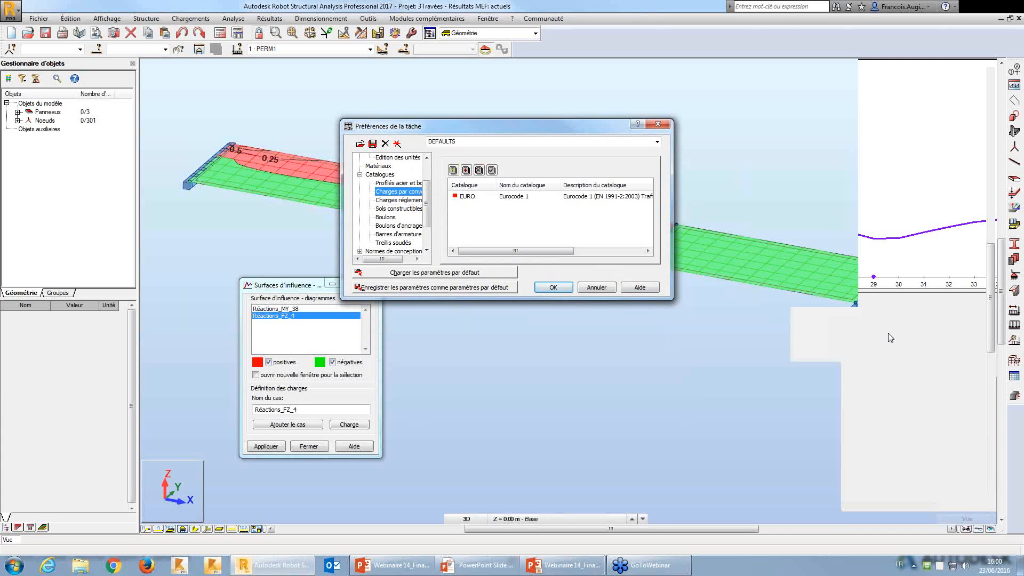
{"action": "left_click", "coordinate": [889, 333]}
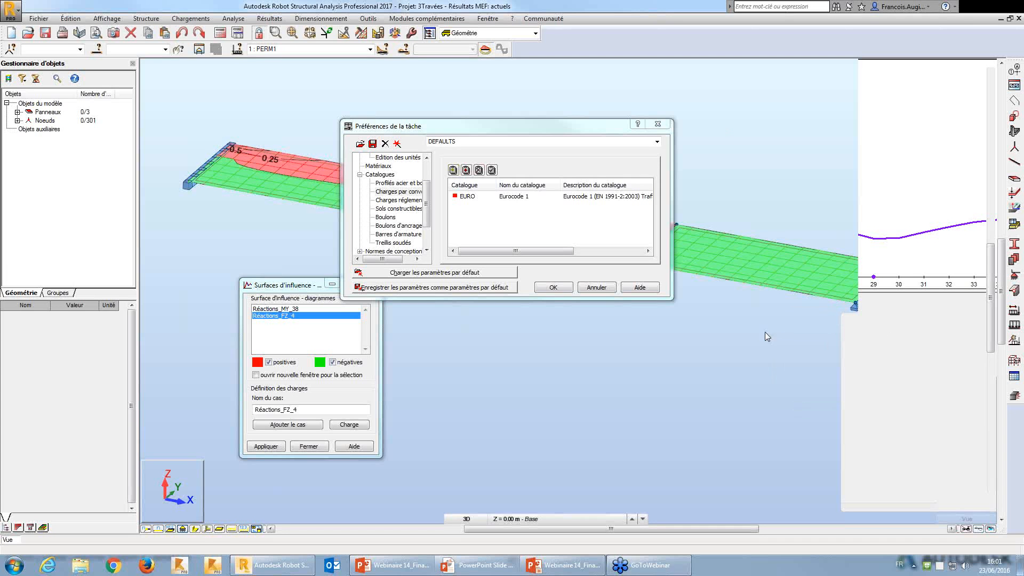
{"action": "left_click", "coordinate": [603, 289]}
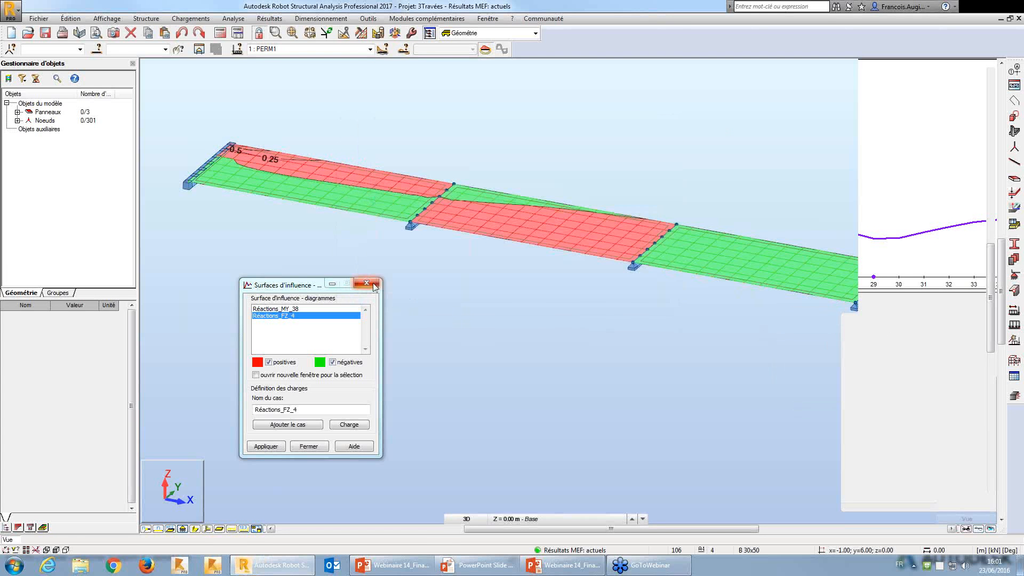
Close the influence surfaces settings and open the moving loads definition
{"action": "left_click", "coordinate": [374, 285]}
{"action": "left_click", "coordinate": [192, 20]}
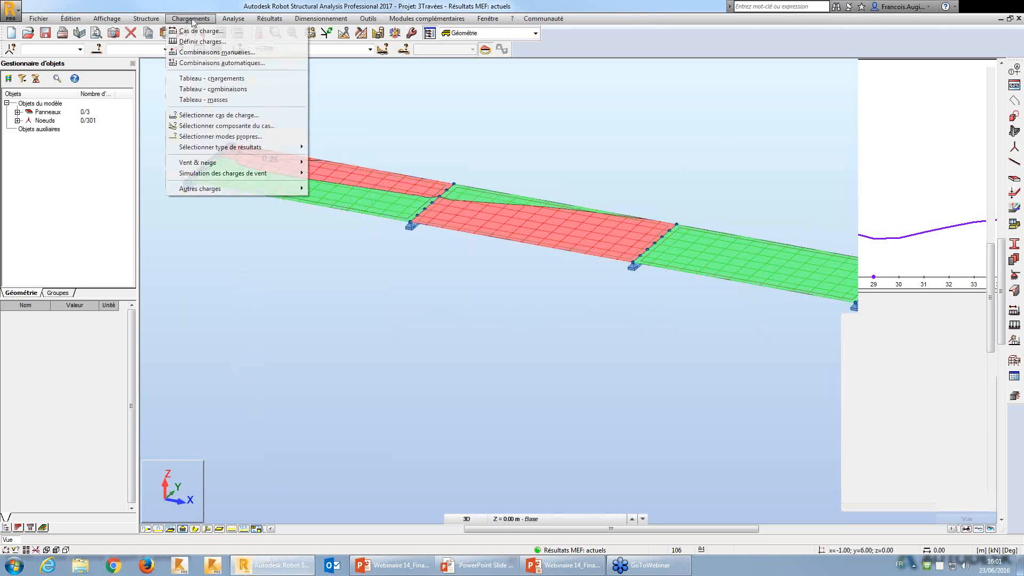
{"action": "mouse_move", "coordinate": [250, 188]}
{"action": "left_click", "coordinate": [326, 202]}
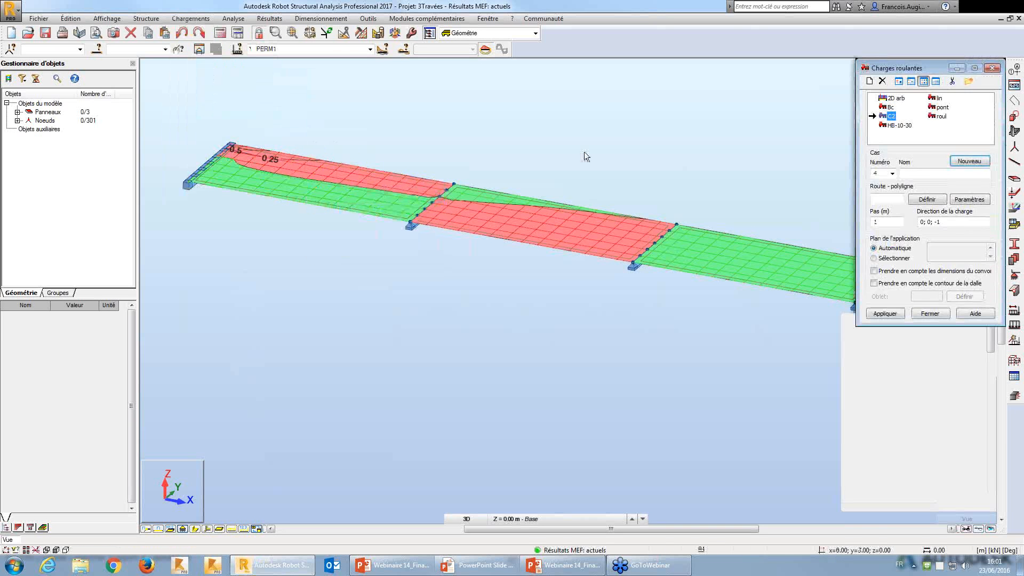
Define the C2 convoy's route as a single straight line above the bridge and accept modifying the structure data
{"action": "left_click_drag", "start_coordinate": [874, 68], "coordinate": [240, 95]}
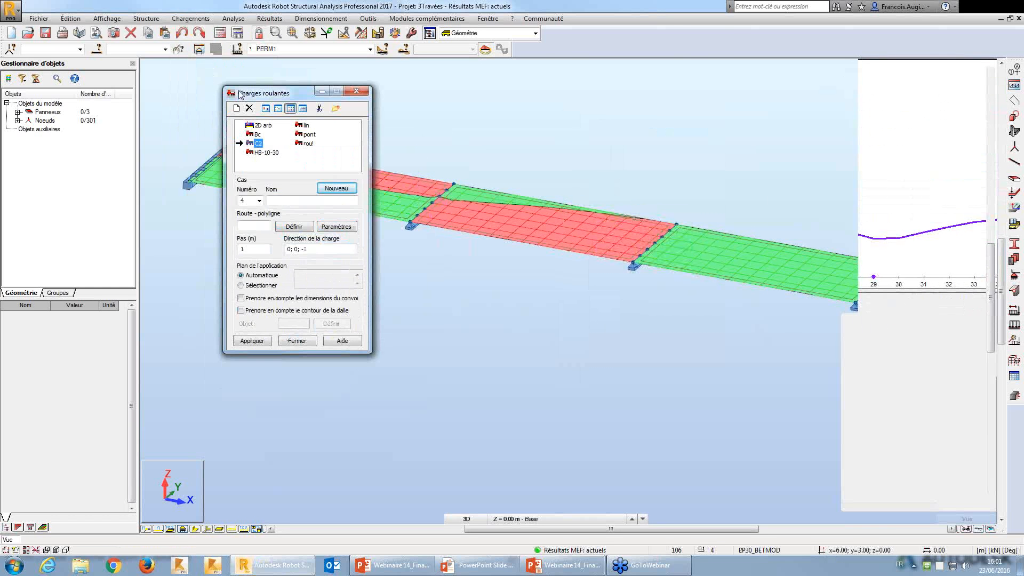
{"action": "left_click", "coordinate": [340, 228]}
{"action": "left_click", "coordinate": [291, 227]}
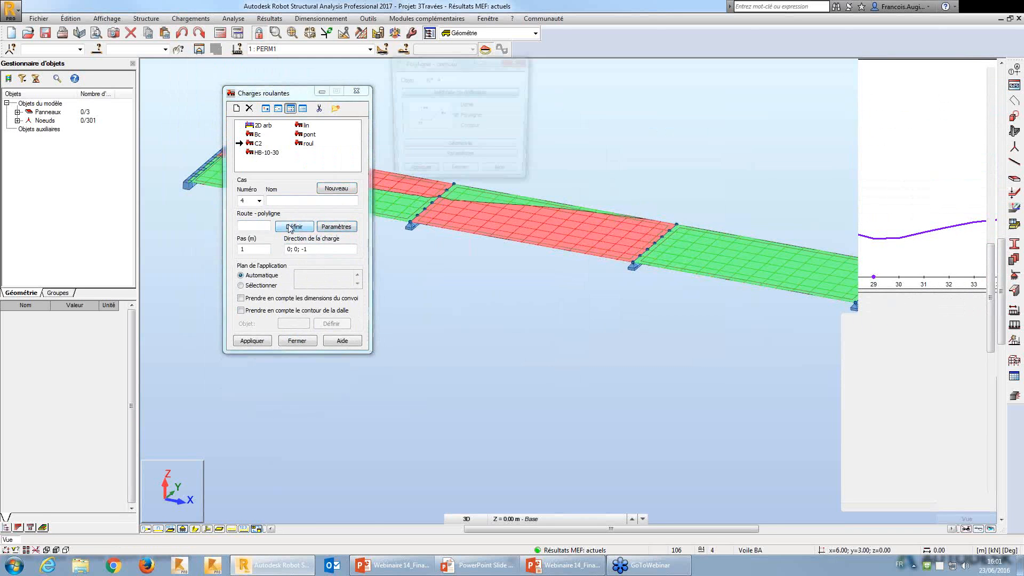
{"action": "left_click", "coordinate": [578, 162]}
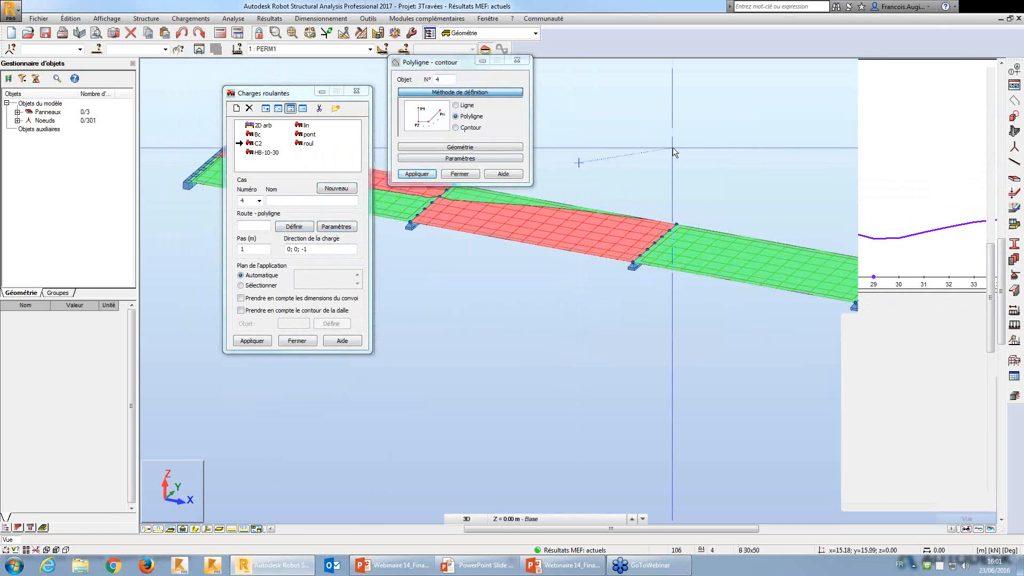
{"action": "left_click", "coordinate": [673, 149]}
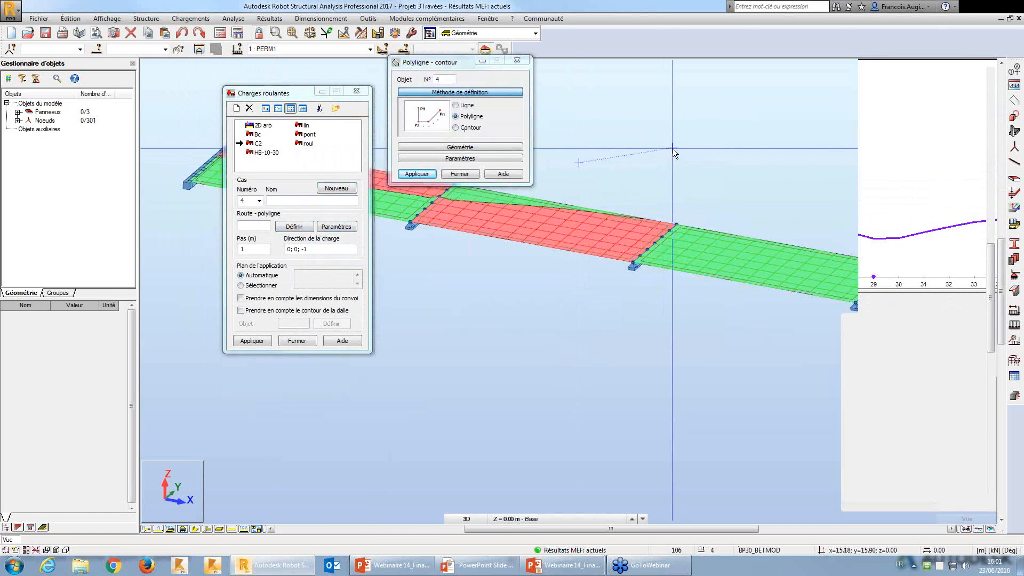
{"action": "left_click", "coordinate": [457, 105]}
{"action": "left_click", "coordinate": [597, 174]}
{"action": "left_click", "coordinate": [658, 171]}
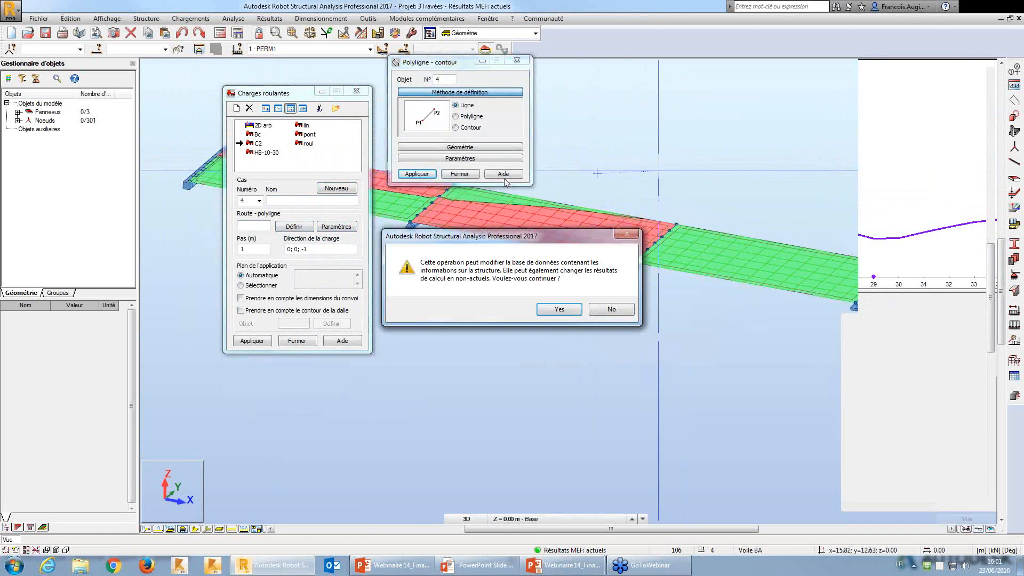
{"action": "left_click", "coordinate": [559, 309]}
Enable the moment due to the force's eccentricity in the route parameters
{"action": "left_click", "coordinate": [336, 226]}
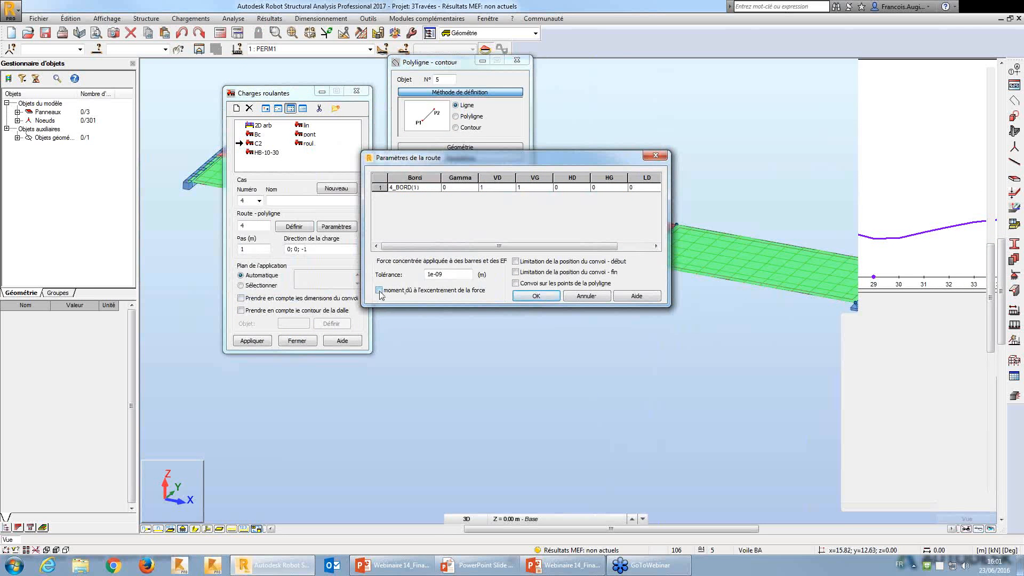
{"action": "left_click", "coordinate": [379, 290]}
{"action": "double_click", "coordinate": [446, 274]}
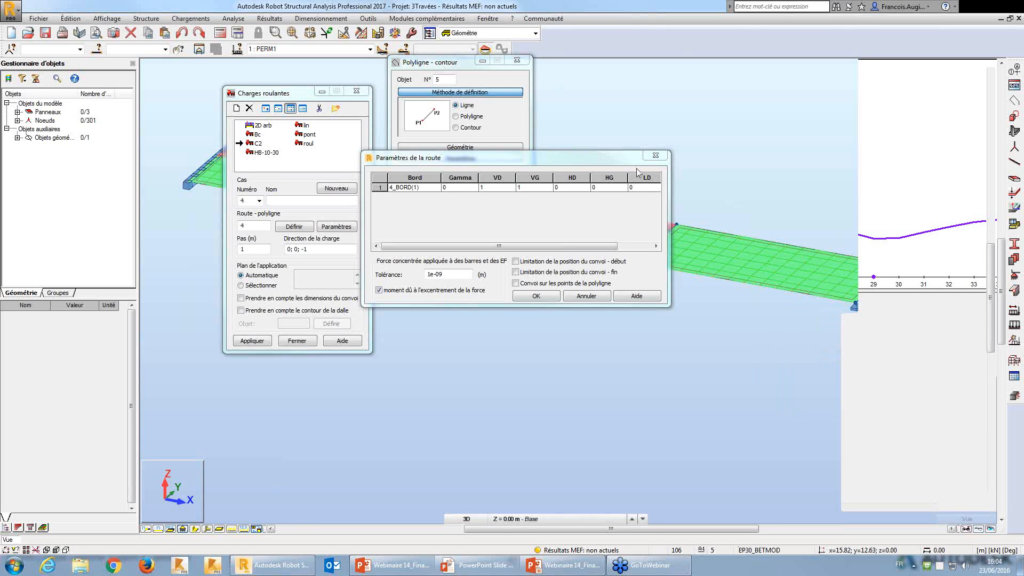
{"action": "left_click_drag", "start_coordinate": [627, 161], "coordinate": [652, 241]}
{"action": "left_click", "coordinate": [890, 338]}
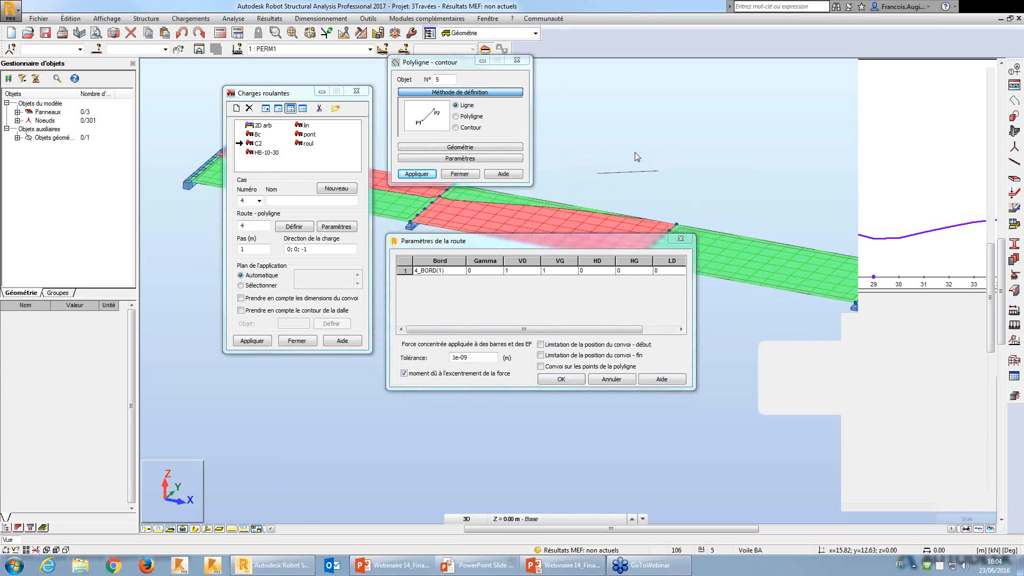
{"action": "left_click", "coordinate": [267, 311]}
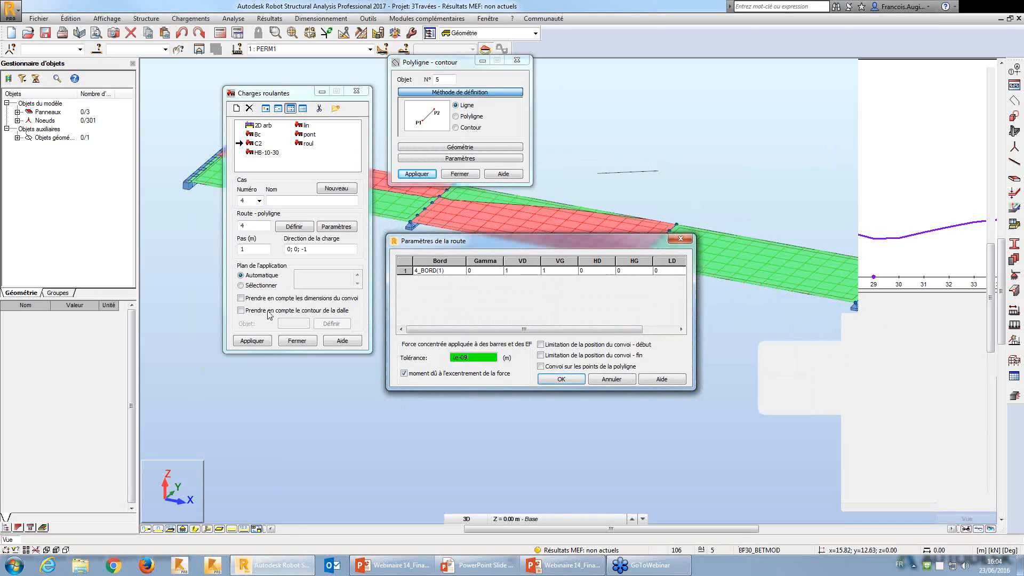
{"action": "left_click", "coordinate": [568, 379]}
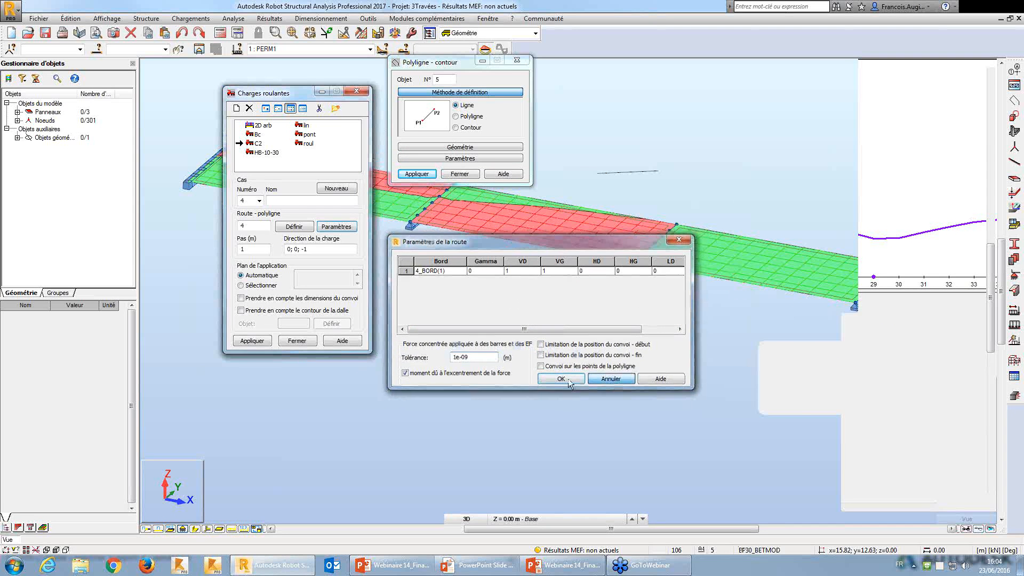
Enable taking the slab contour into account, start its contour definition, and abandon the moving loads definition
{"action": "left_click", "coordinate": [240, 312]}
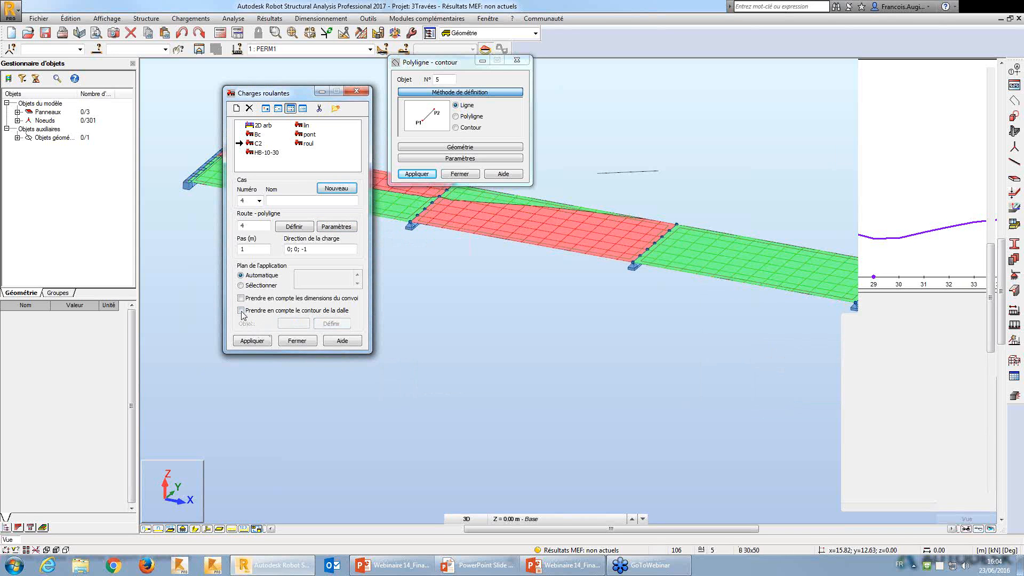
{"action": "left_click", "coordinate": [288, 323]}
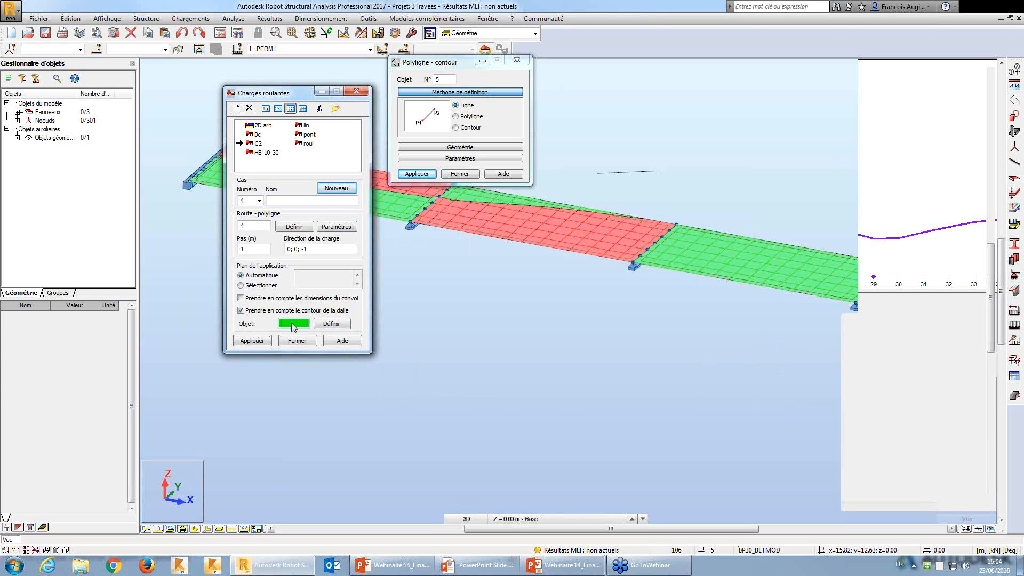
{"action": "left_click", "coordinate": [338, 324]}
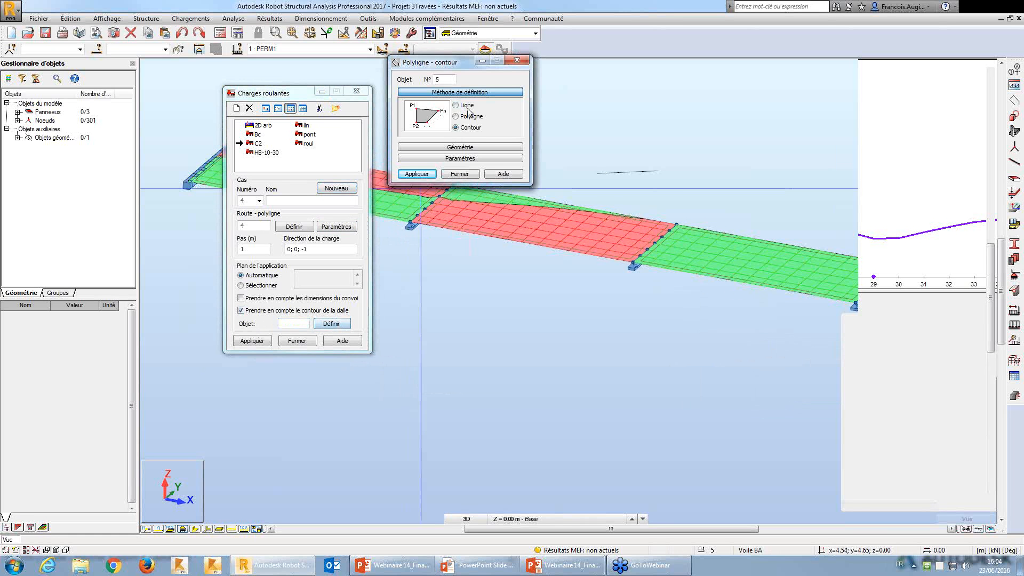
{"action": "left_click_drag", "start_coordinate": [443, 66], "coordinate": [468, 77]}
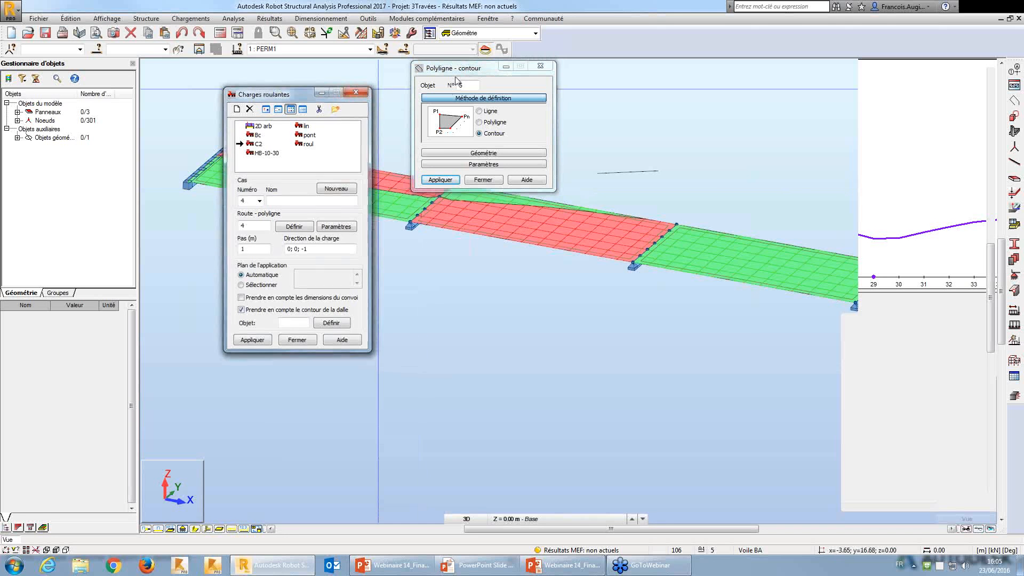
{"action": "left_click", "coordinate": [357, 92]}
Open the recent Bygholm_rg project, discarding the changes to 3Travées.rtd
{"action": "left_click", "coordinate": [39, 18]}
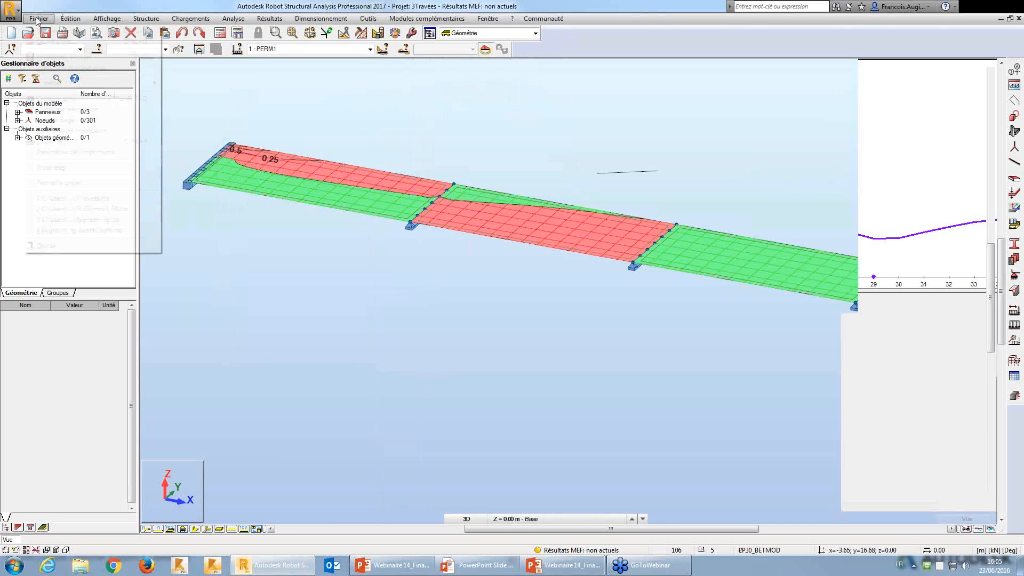
{"action": "left_click", "coordinate": [126, 220]}
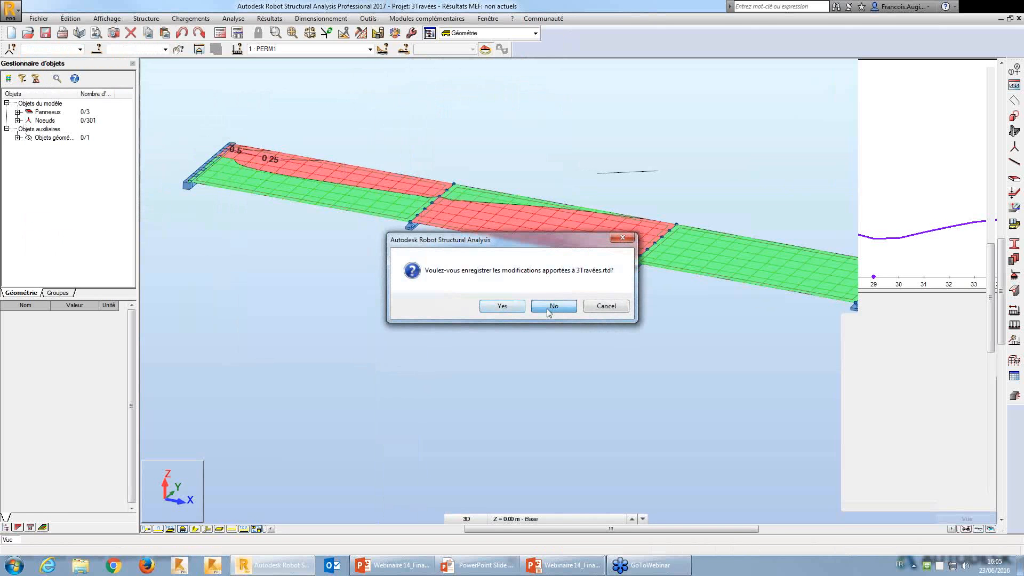
{"action": "left_click", "coordinate": [547, 310]}
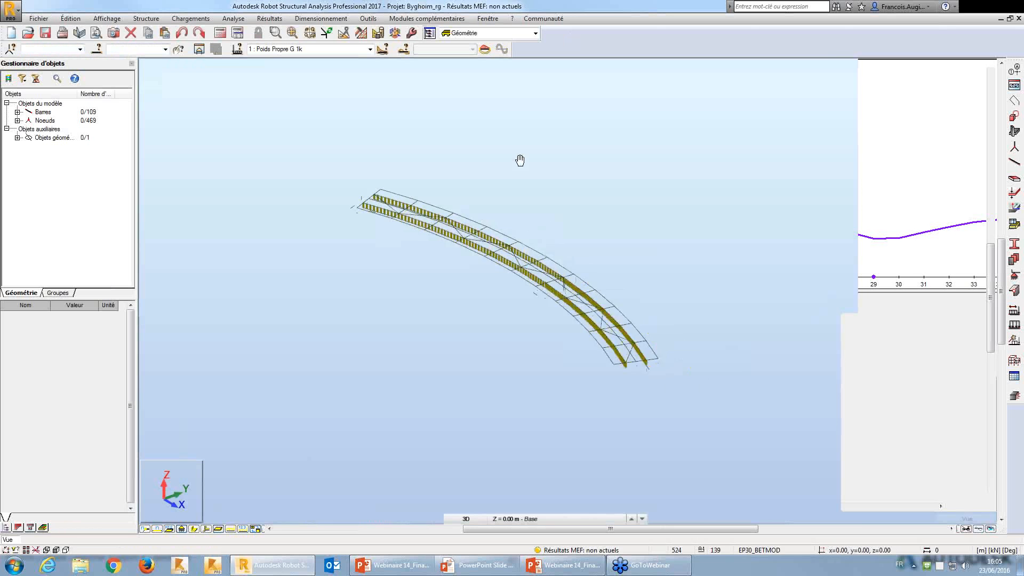
{"action": "scroll", "coordinate": [459, 142], "scroll_direction": "up", "scroll_amount": 2}
{"action": "middle_click_drag", "start_coordinate": [471, 188], "coordinate": [514, 122]}
{"action": "scroll", "coordinate": [513, 123], "scroll_direction": "up", "scroll_amount": 1}
Display the whole curved bridge in the XY plan view
{"action": "left_click", "coordinate": [396, 35]}
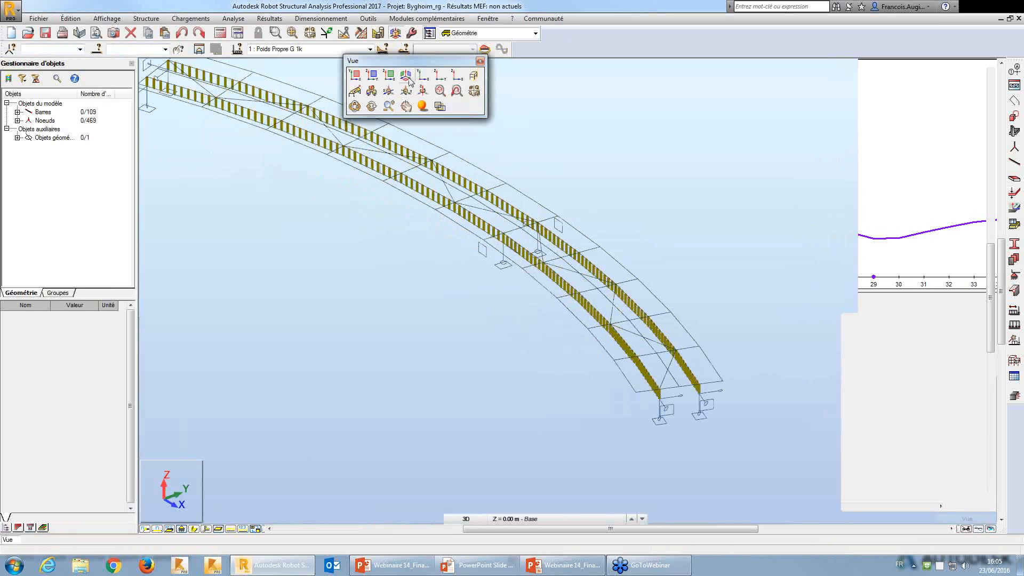
{"action": "left_click", "coordinate": [356, 76]}
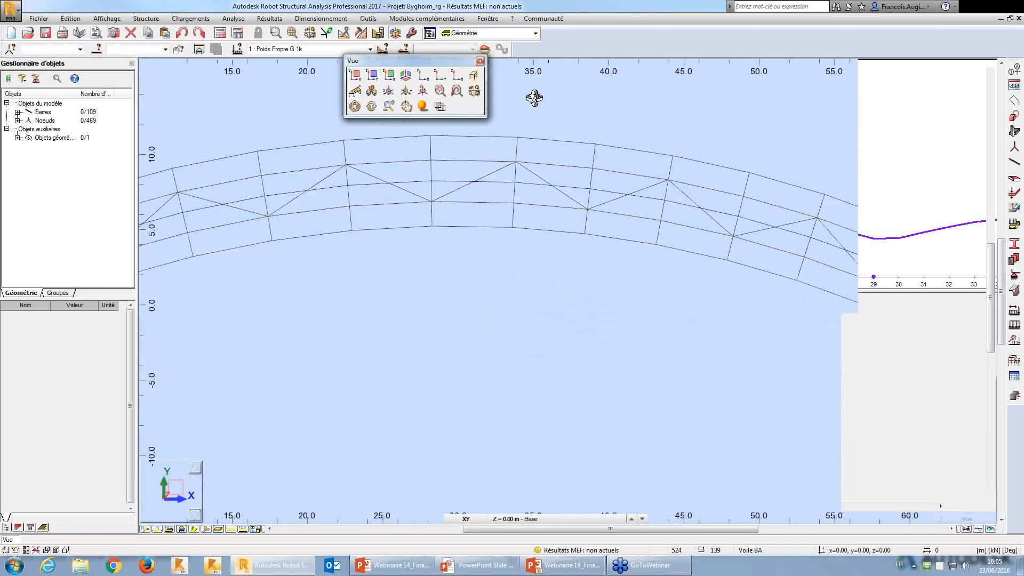
{"action": "scroll", "coordinate": [534, 97], "scroll_direction": "down", "scroll_amount": 4}
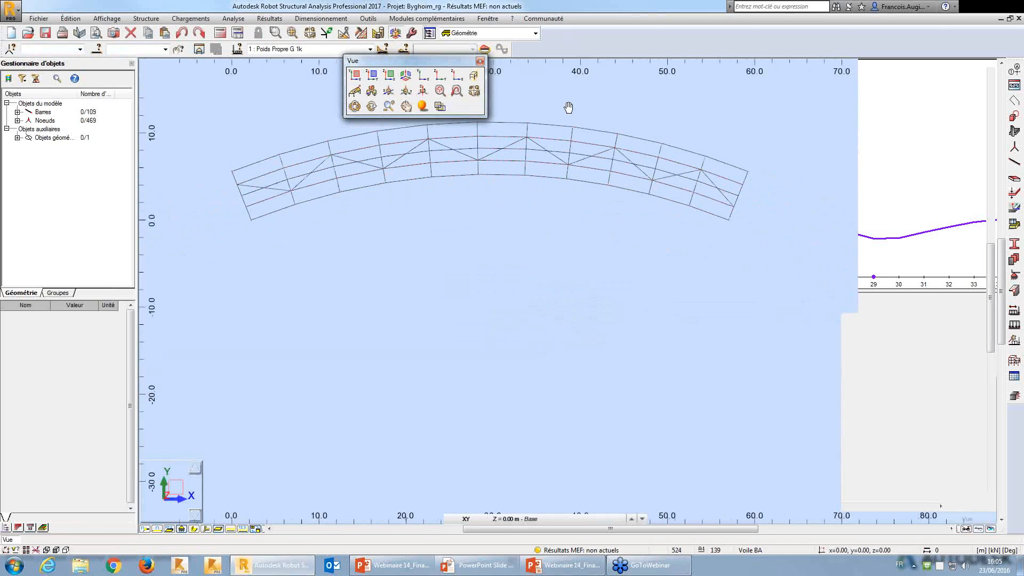
{"action": "middle_click_drag", "start_coordinate": [527, 185], "coordinate": [524, 182]}
{"action": "left_click", "coordinate": [480, 61]}
{"action": "left_click", "coordinate": [370, 49]}
{"action": "left_click", "coordinate": [370, 49]}
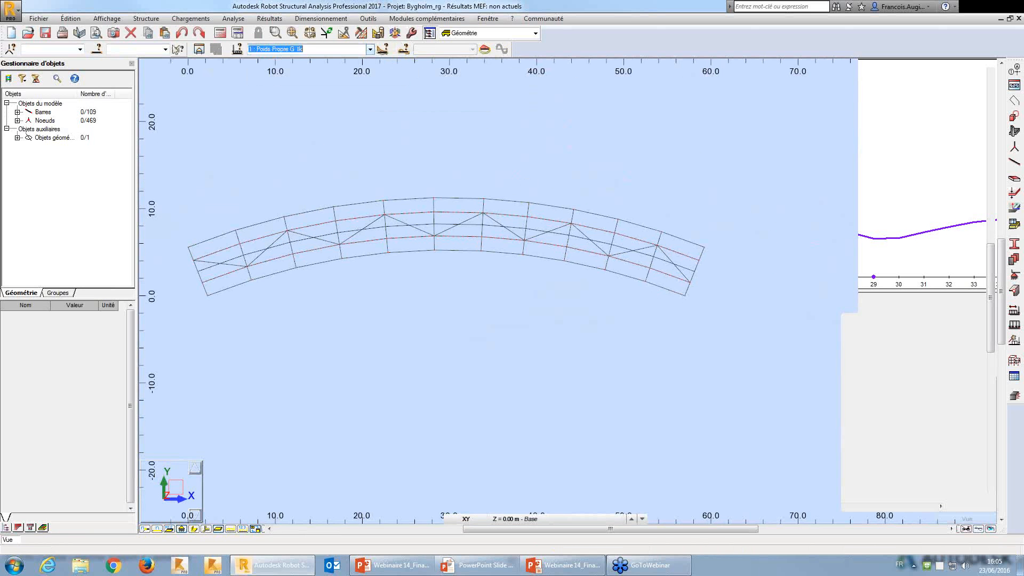
Open the moving loads definition for the curved bridge and name case 4 roul
{"action": "left_click", "coordinate": [184, 18]}
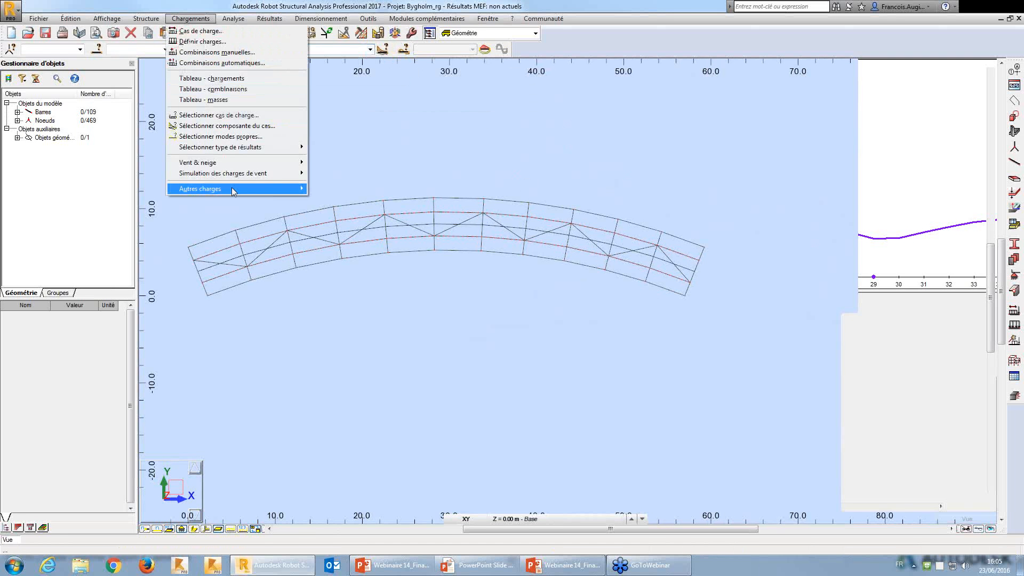
{"action": "mouse_move", "coordinate": [234, 190]}
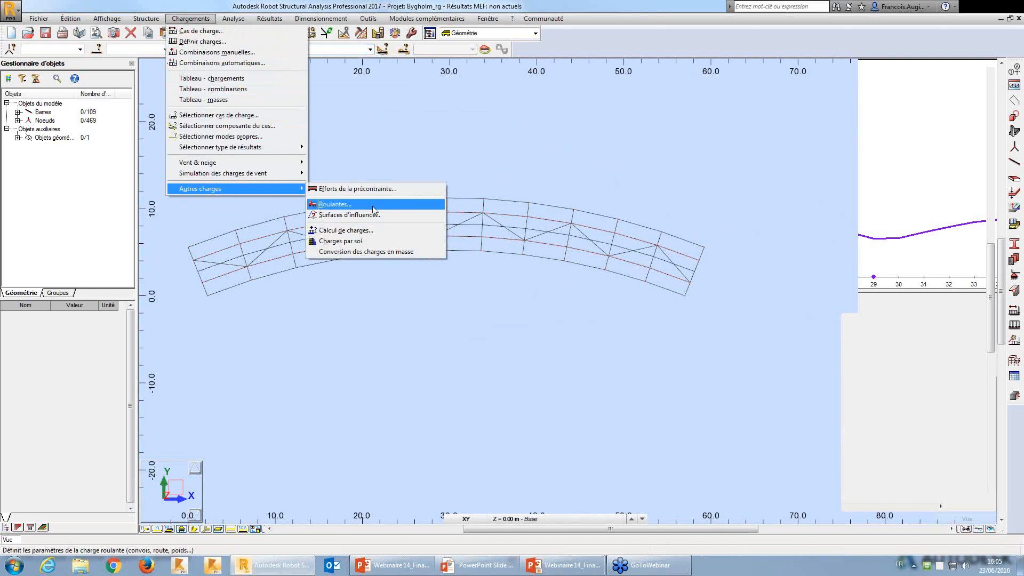
{"action": "left_click", "coordinate": [372, 209]}
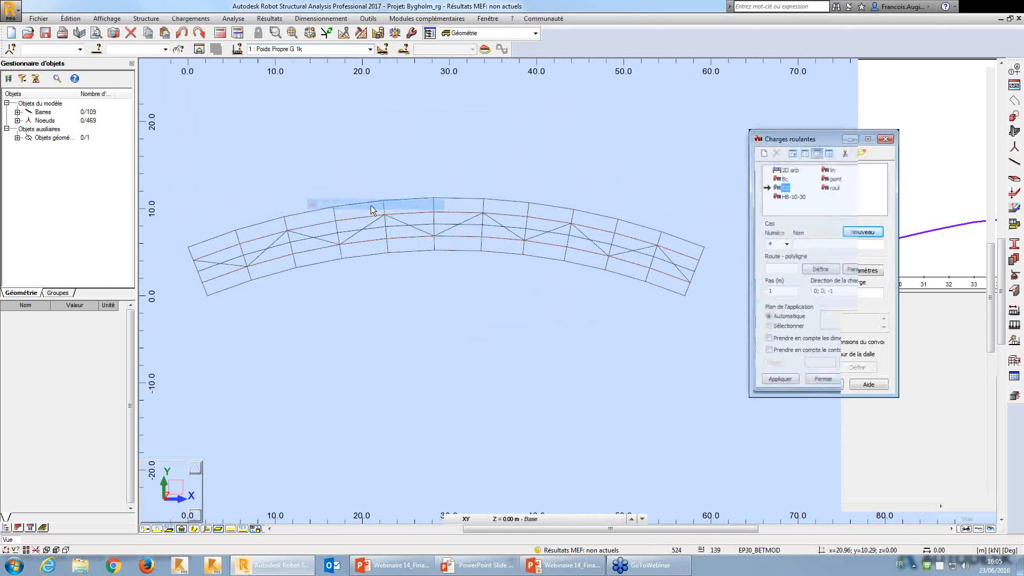
{"action": "left_click_drag", "start_coordinate": [759, 132], "coordinate": [425, 102]}
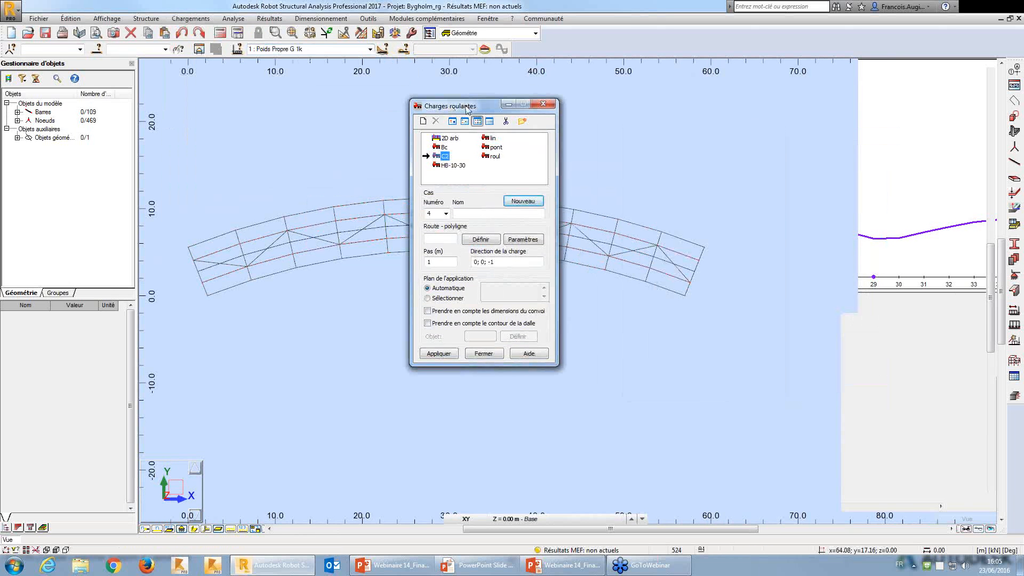
{"action": "left_click", "coordinate": [473, 213]}
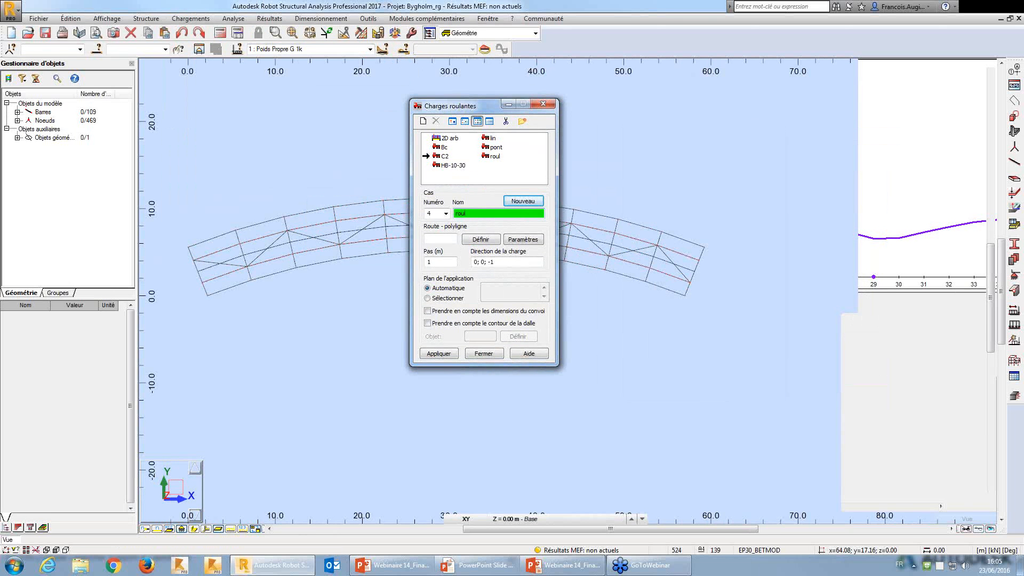
Define the convoy route as a polyline following the curved bridge's centreline from one end to the other
{"action": "left_click", "coordinate": [441, 238]}
{"action": "left_click", "coordinate": [481, 239]}
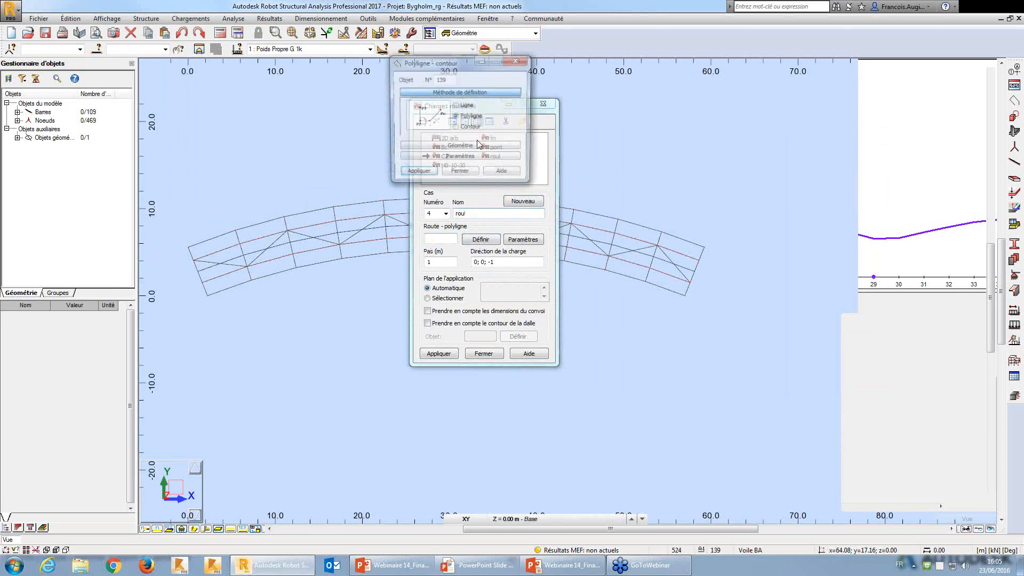
{"action": "left_click", "coordinate": [552, 124]}
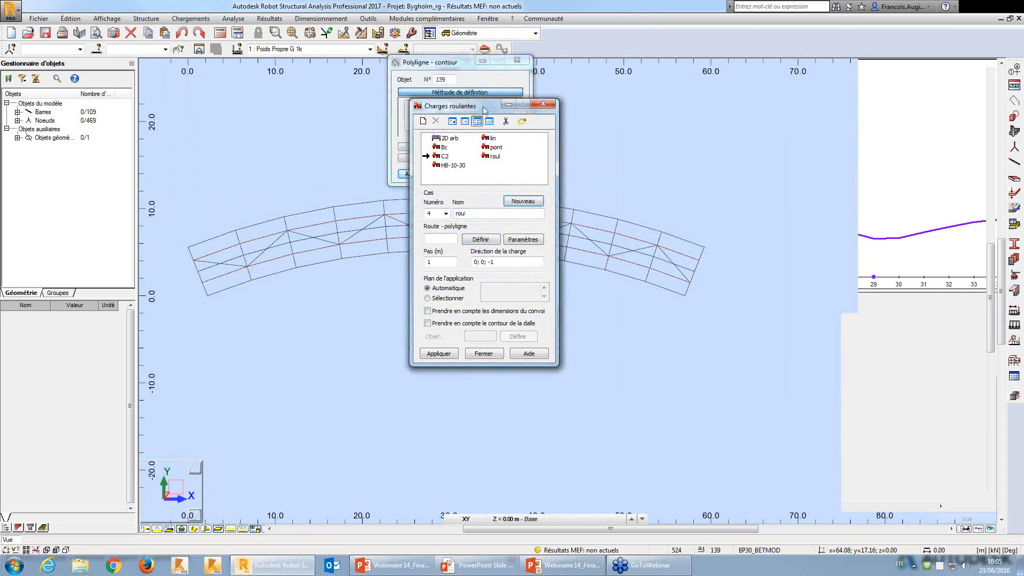
{"action": "left_click_drag", "start_coordinate": [484, 109], "coordinate": [759, 132]}
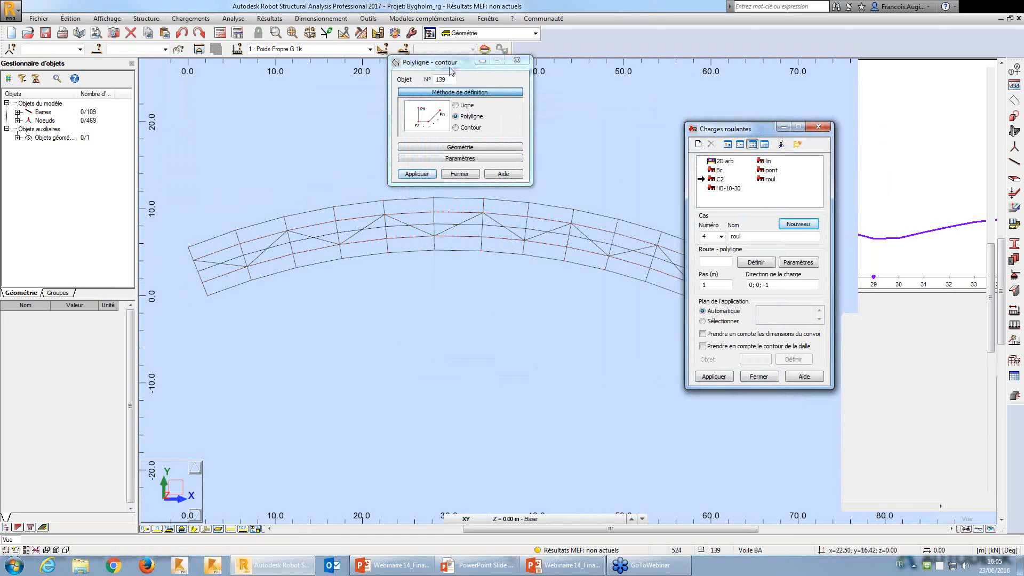
{"action": "left_click_drag", "start_coordinate": [450, 69], "coordinate": [259, 90]}
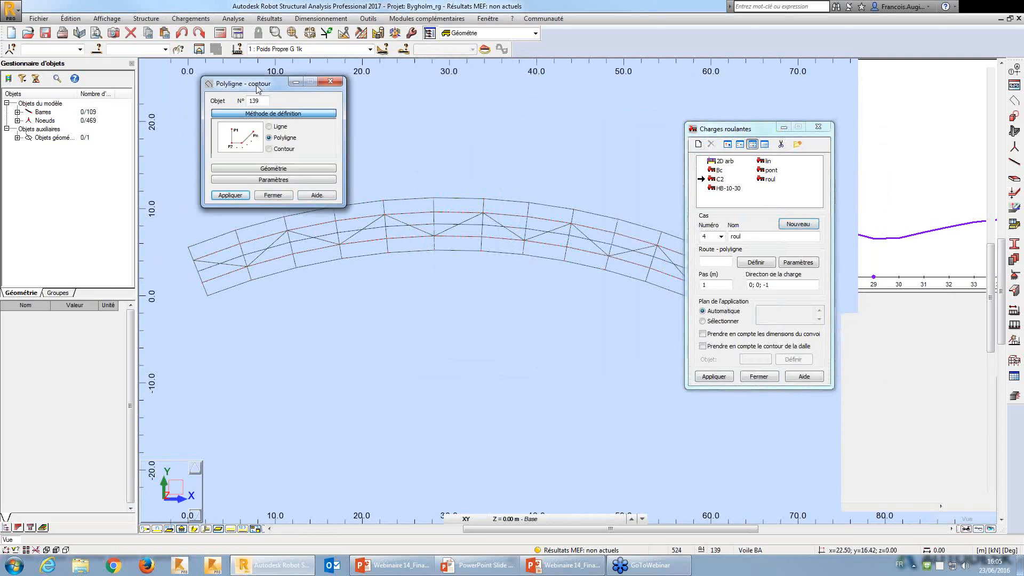
{"action": "left_click", "coordinate": [198, 271]}
{"action": "left_click", "coordinate": [243, 255]}
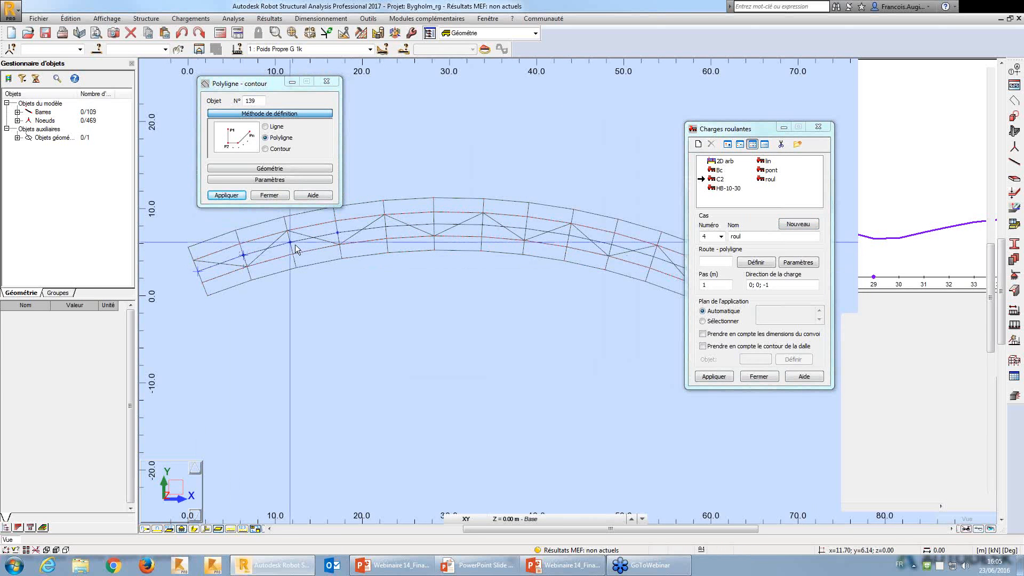
{"action": "left_click", "coordinate": [290, 242]}
{"action": "left_click", "coordinate": [337, 233]}
{"action": "left_click", "coordinate": [385, 227]}
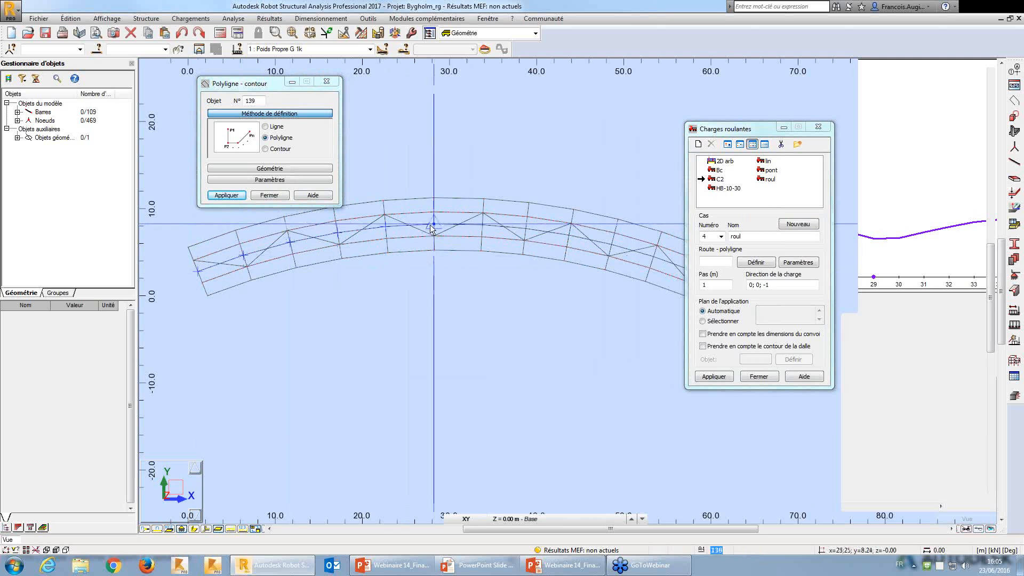
{"action": "left_click", "coordinate": [434, 224]}
{"action": "left_click", "coordinate": [484, 225]}
{"action": "left_click", "coordinate": [526, 228]}
{"action": "left_click", "coordinate": [570, 235]}
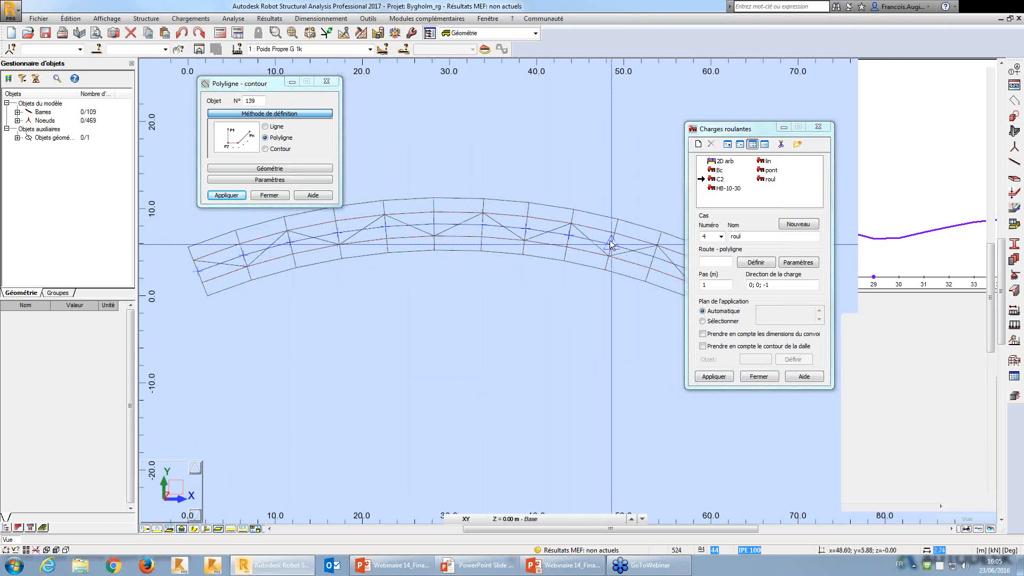
{"action": "middle_click_drag", "start_coordinate": [610, 241], "coordinate": [433, 233]}
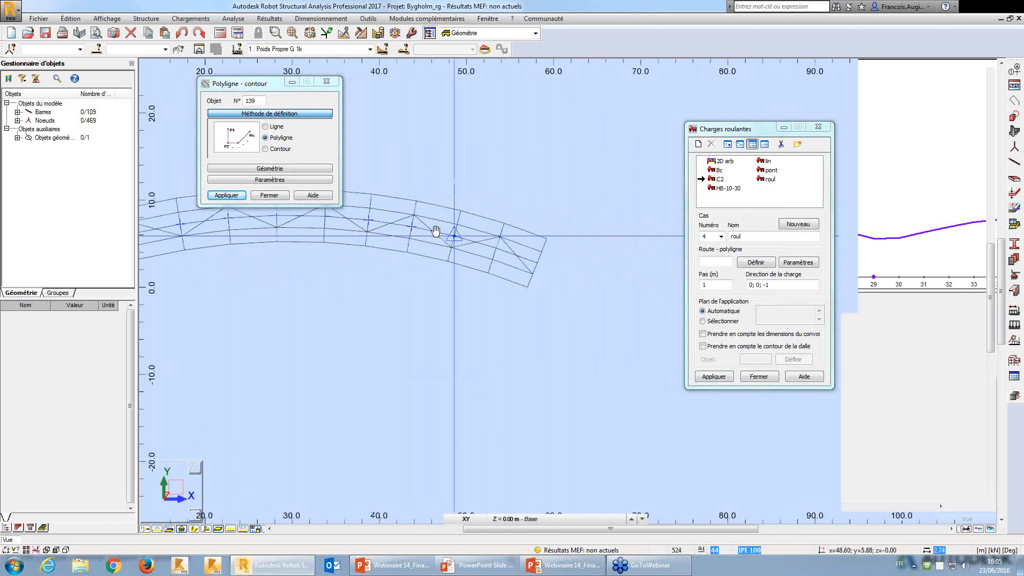
{"action": "double_click", "coordinate": [520, 267]}
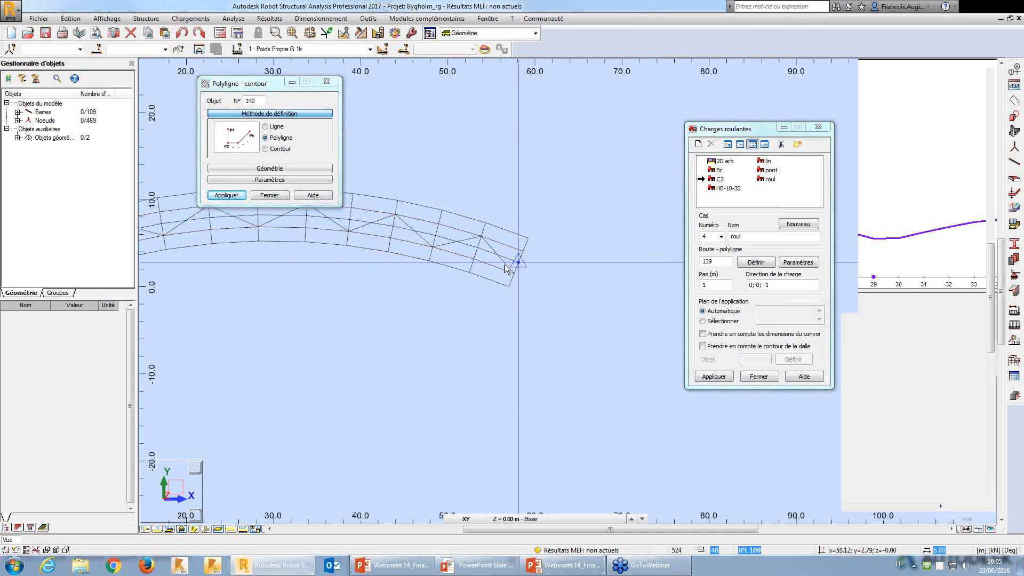
Apply moving-load case 4 roul using the C2 convoy on route 139 with a 1 m step
{"action": "left_click", "coordinate": [282, 198]}
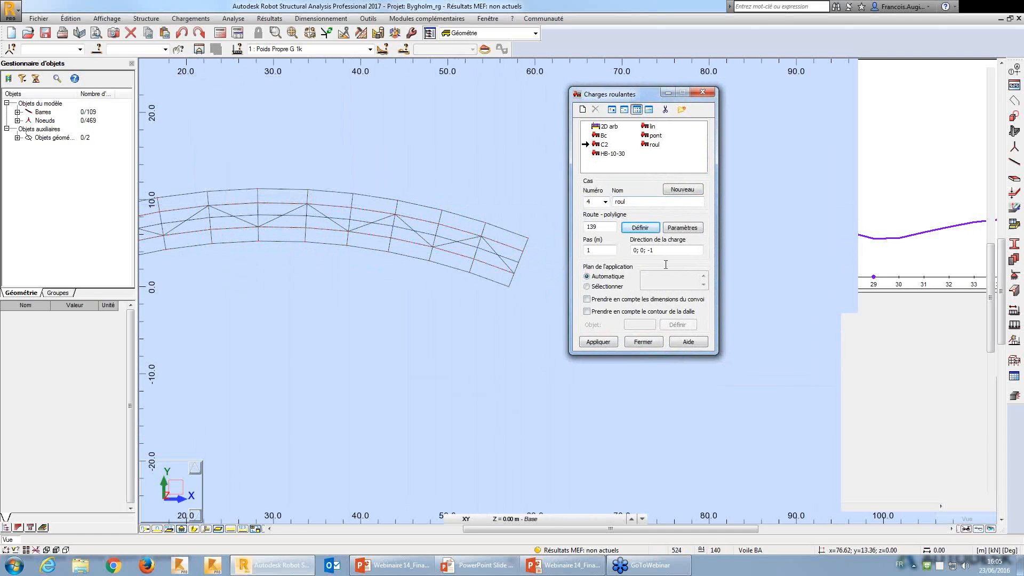
{"action": "left_click", "coordinate": [604, 144]}
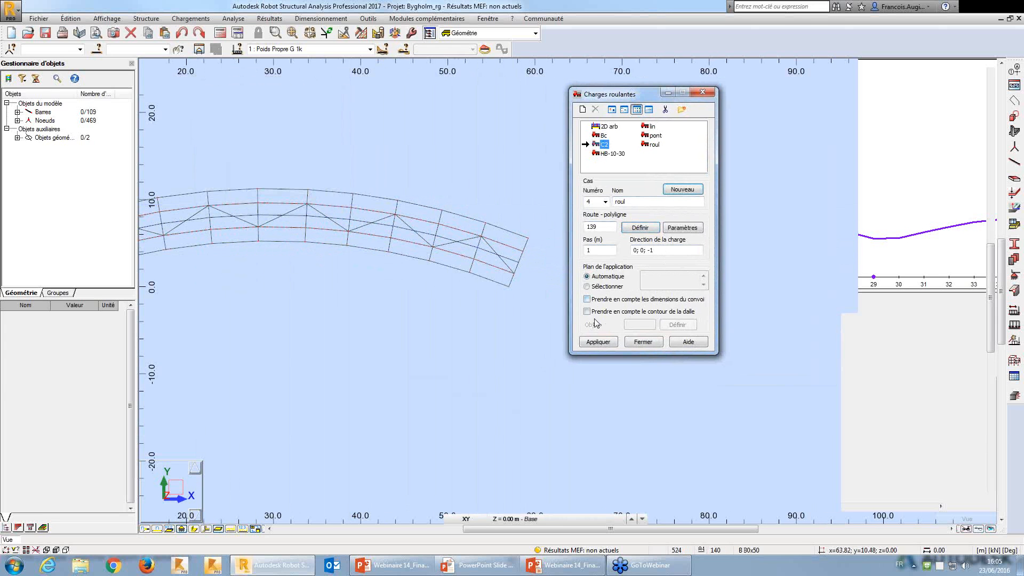
{"action": "left_click", "coordinate": [599, 342]}
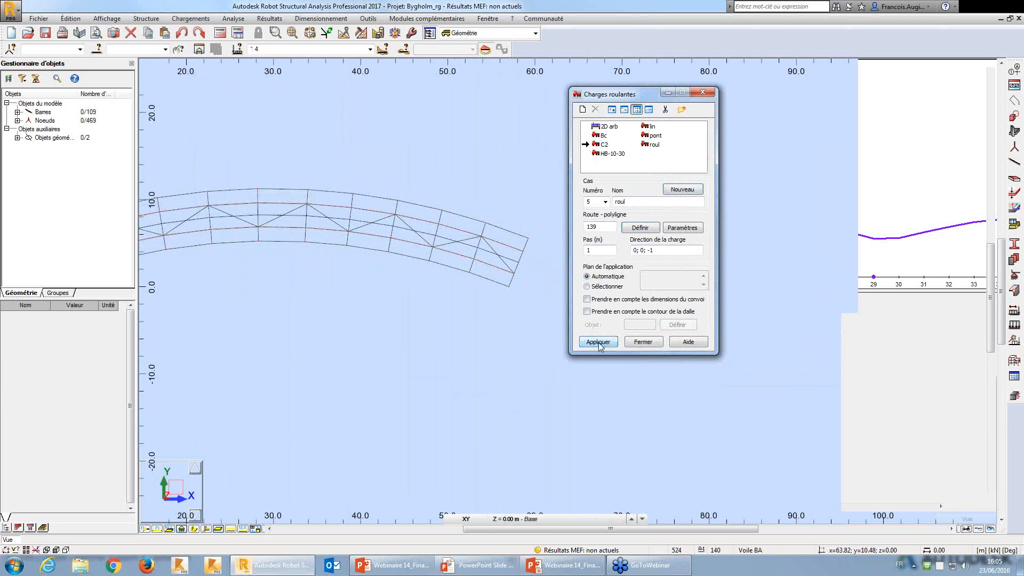
{"action": "left_click", "coordinate": [643, 342]}
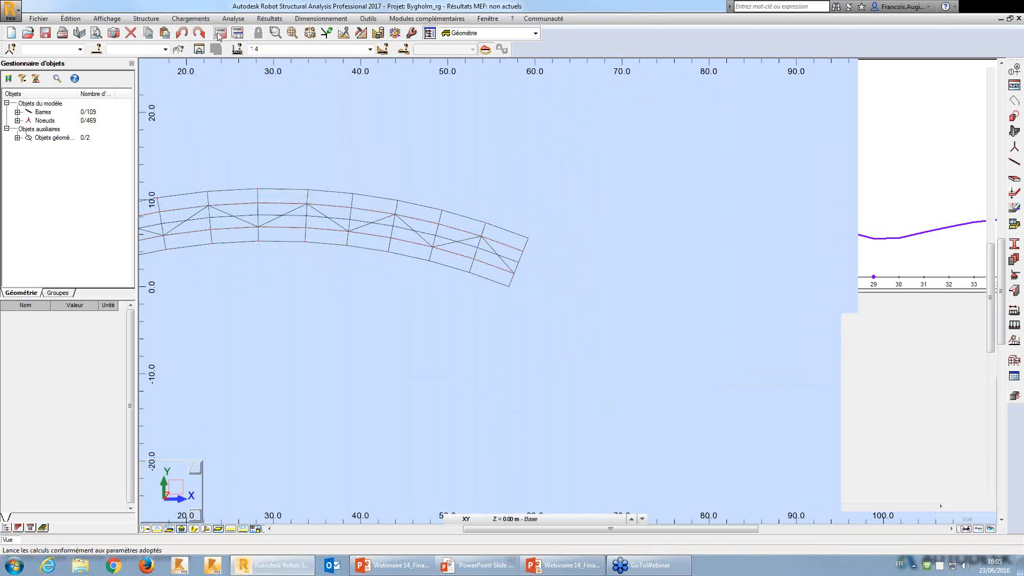
Run the structural calculation, dismiss the calculation messages and show the bridge in 3D
{"action": "left_click", "coordinate": [219, 34]}
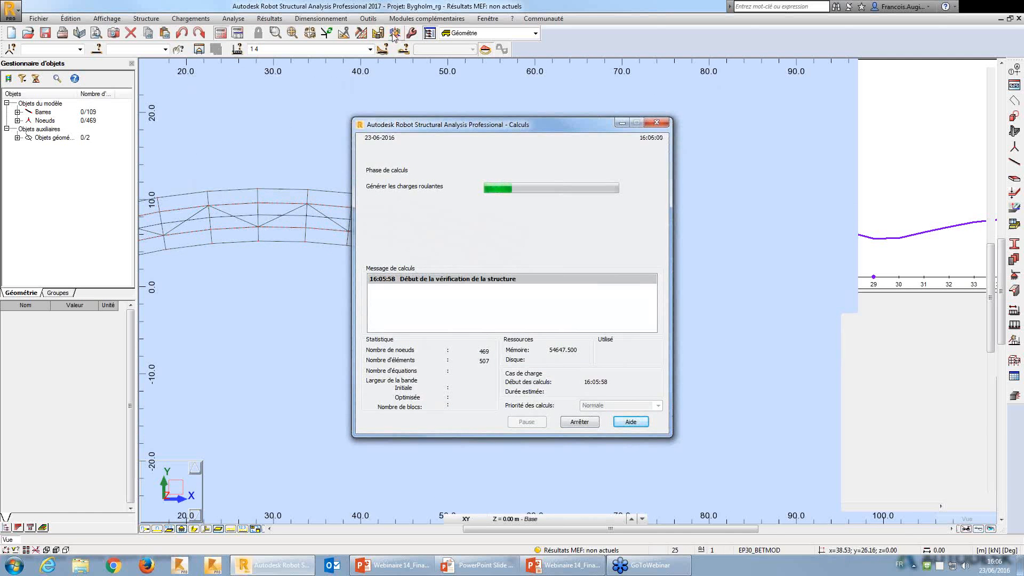
{"action": "left_click", "coordinate": [394, 33]}
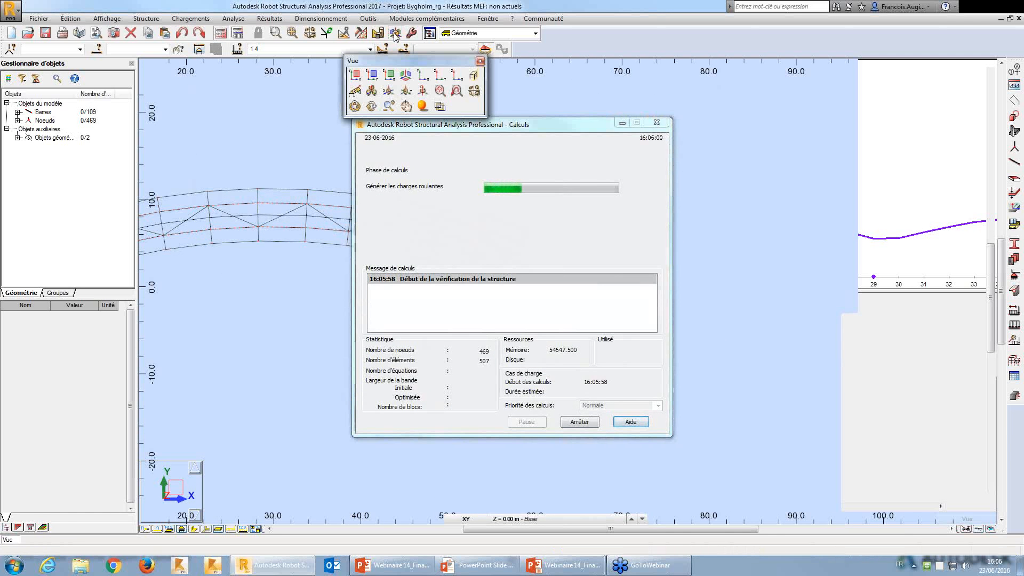
{"action": "left_click", "coordinate": [407, 76]}
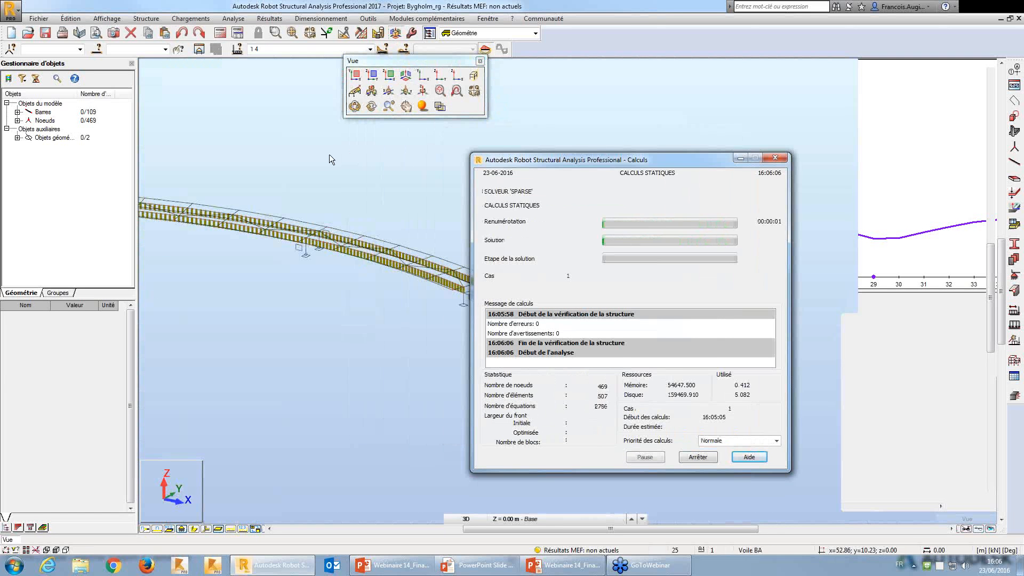
{"action": "key", "text": "Return"}
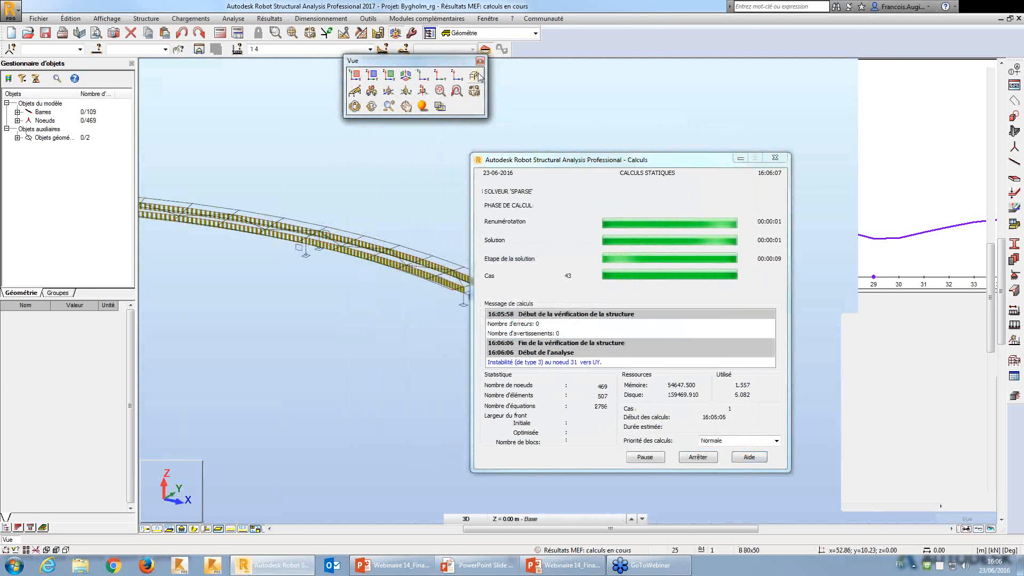
{"action": "left_click", "coordinate": [481, 62]}
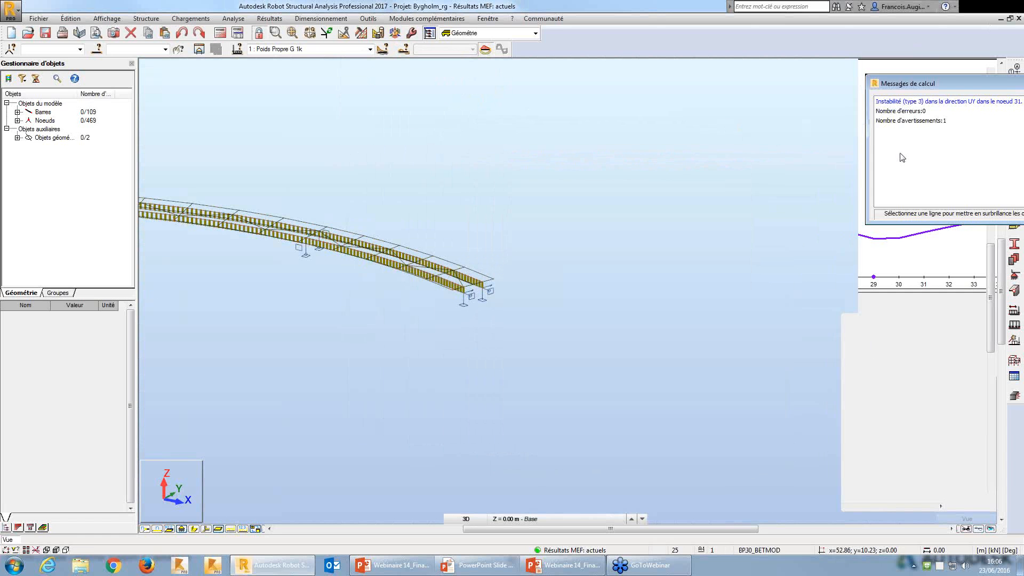
{"action": "left_click_drag", "start_coordinate": [907, 86], "coordinate": [693, 111]}
{"action": "left_click", "coordinate": [926, 110]}
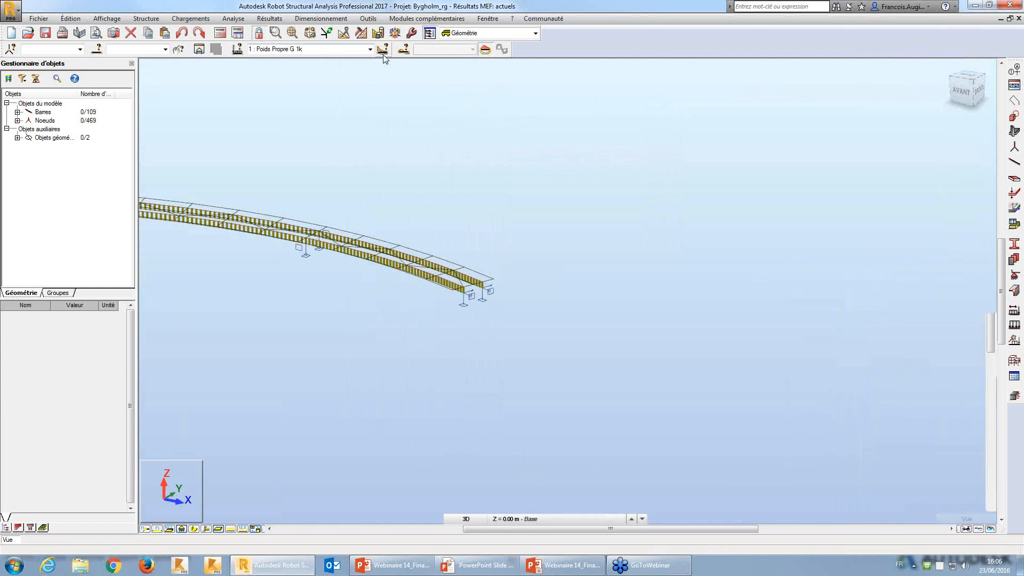
Make roul the current load case and open its case component settings
{"action": "left_click", "coordinate": [369, 49]}
{"action": "left_click", "coordinate": [371, 78]}
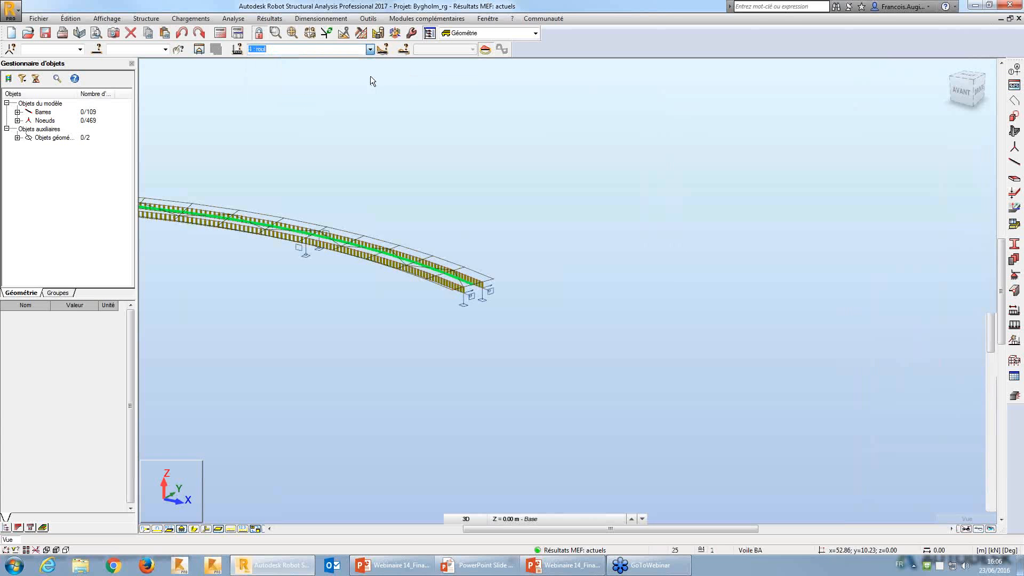
{"action": "left_click", "coordinate": [382, 49]}
Turn on the display of the moving-load convoy in the view's load attributes
{"action": "right_click", "coordinate": [375, 144]}
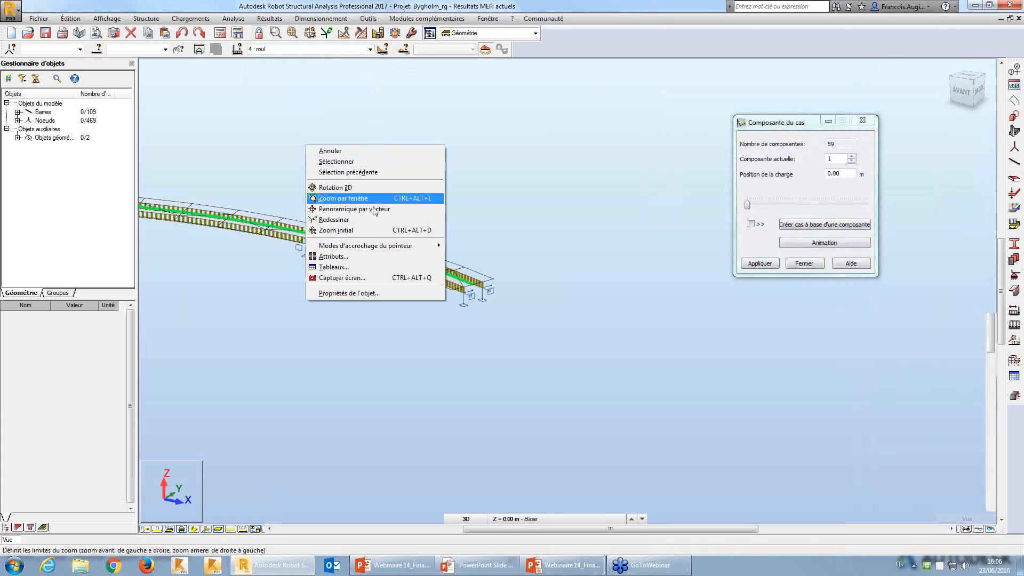
{"action": "left_click", "coordinate": [356, 257]}
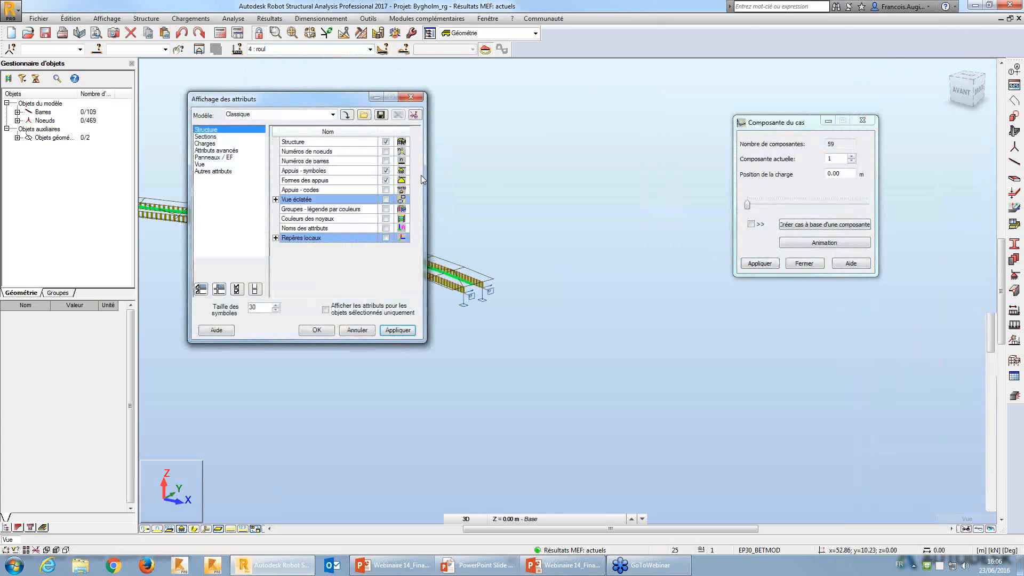
{"action": "left_click", "coordinate": [206, 144]}
{"action": "left_click", "coordinate": [385, 180]}
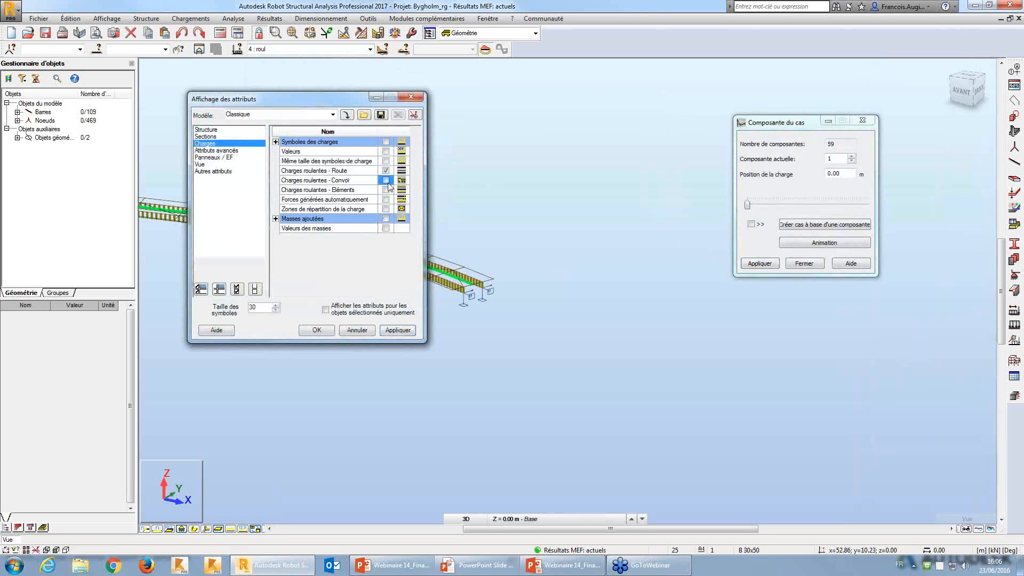
{"action": "left_click", "coordinate": [398, 330]}
{"action": "left_click", "coordinate": [316, 329]}
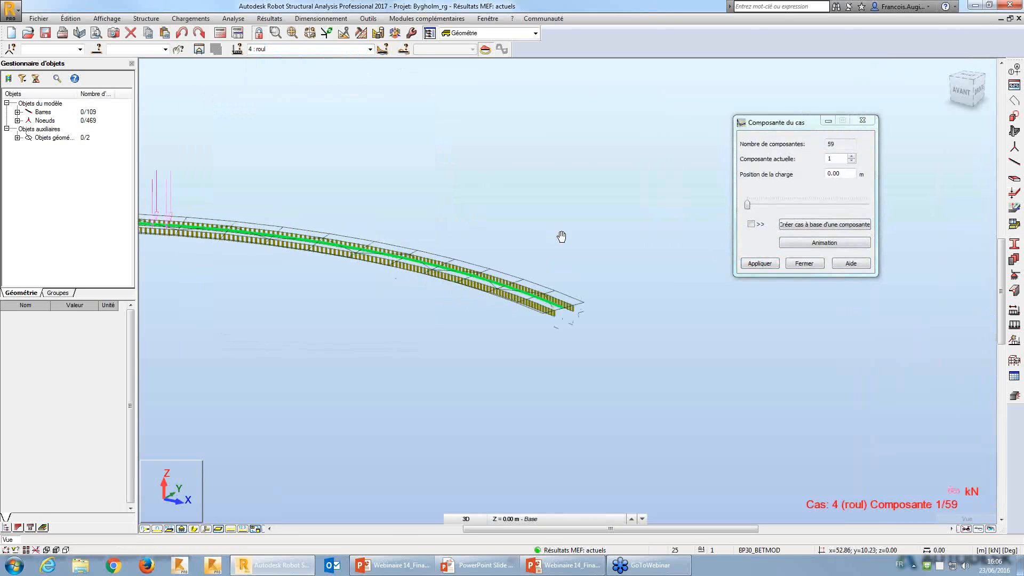
Examine successive convoy positions along the curved bridge, forwards and back, ending on component 12
{"action": "left_click", "coordinate": [816, 202]}
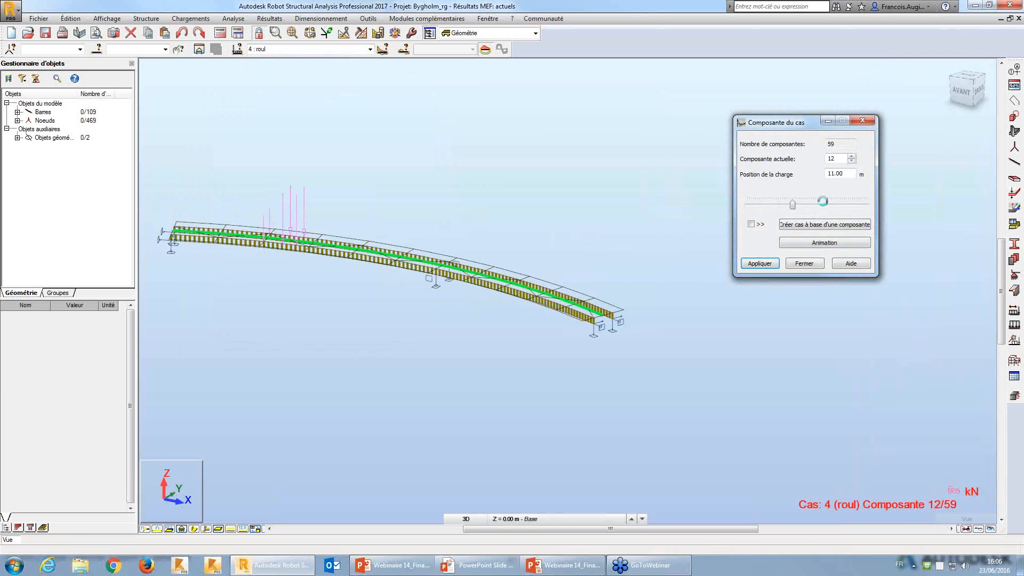
{"action": "left_click", "coordinate": [816, 201]}
{"action": "left_click", "coordinate": [832, 201]}
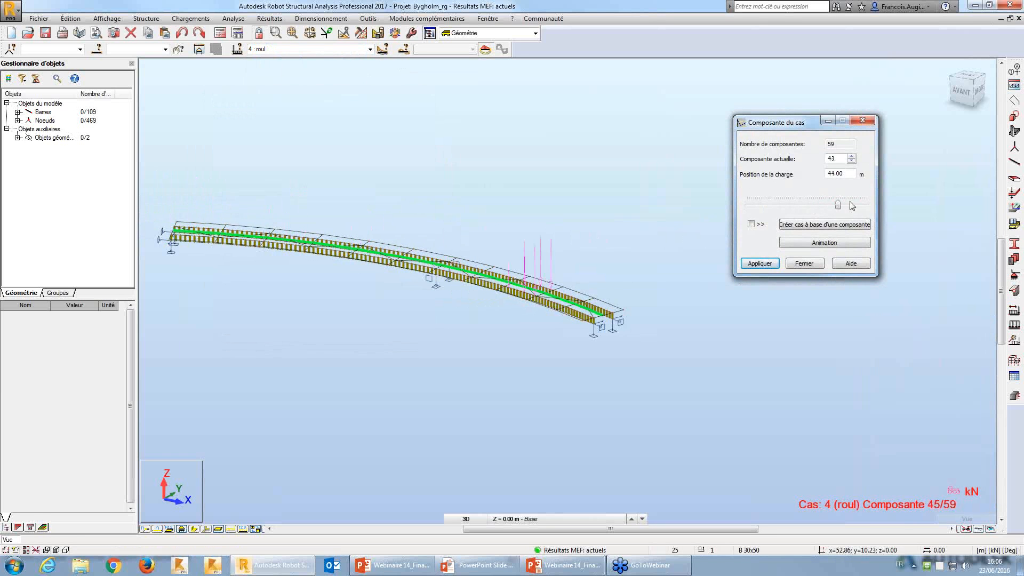
{"action": "left_click", "coordinate": [851, 201]}
{"action": "left_click", "coordinate": [818, 201]}
{"action": "left_click", "coordinate": [808, 204]}
{"action": "left_click", "coordinate": [773, 204]}
{"action": "left_click", "coordinate": [770, 204]}
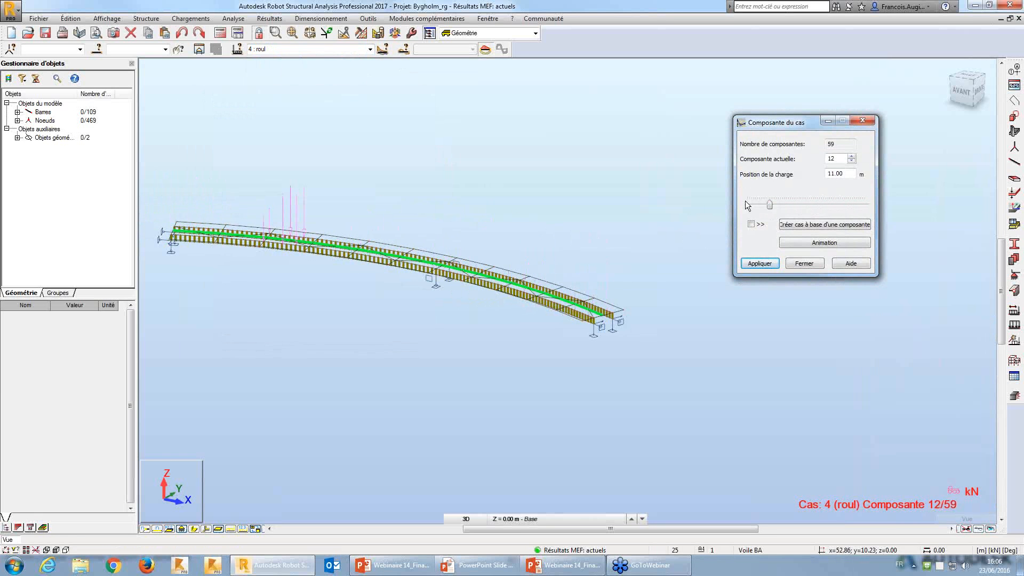
In the XY plan view, reopen the moving-load definition of case 4 roul and enable taking the slab contour into account
{"action": "left_click", "coordinate": [395, 33]}
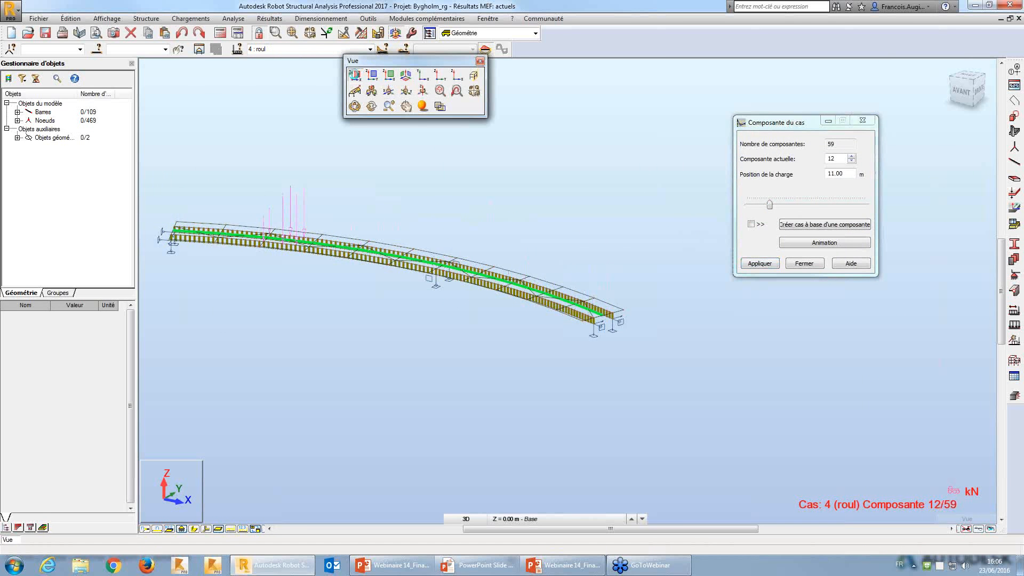
{"action": "left_click", "coordinate": [354, 74]}
{"action": "middle_click_drag", "start_coordinate": [560, 164], "coordinate": [630, 133]}
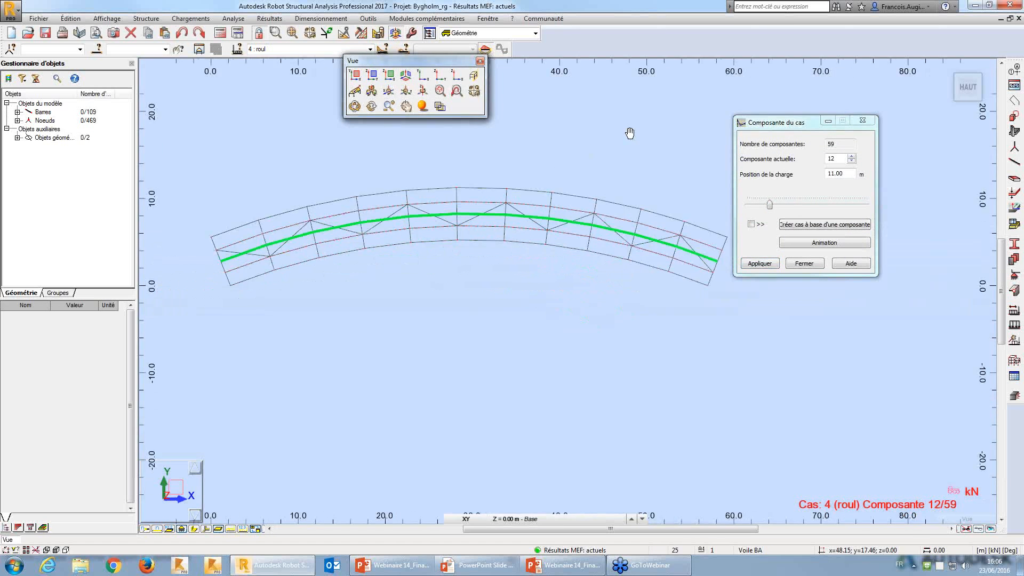
{"action": "scroll", "coordinate": [630, 132], "scroll_direction": "down", "scroll_amount": 1}
{"action": "left_click", "coordinate": [1014, 311]}
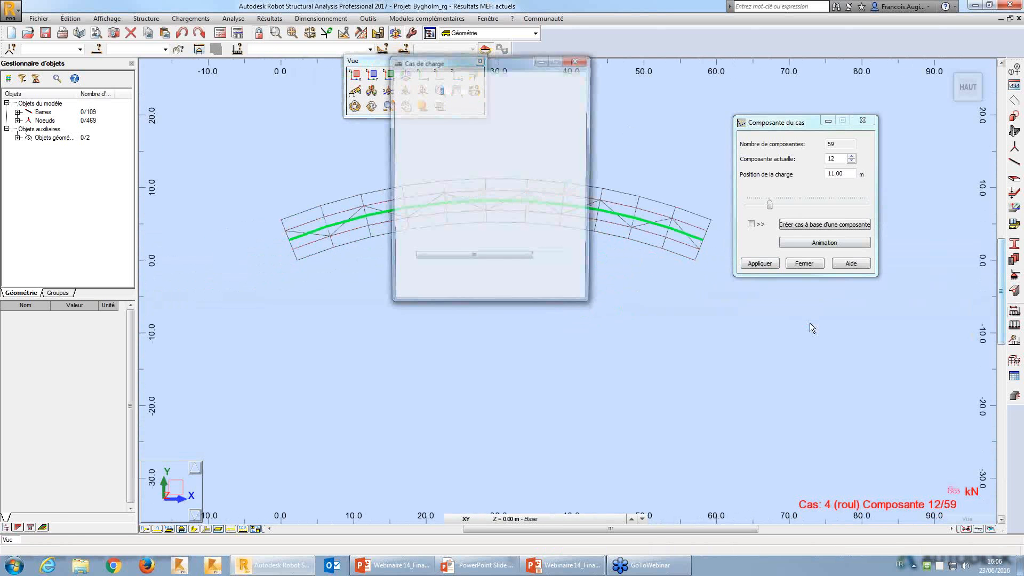
{"action": "left_click_drag", "start_coordinate": [494, 63], "coordinate": [282, 175]}
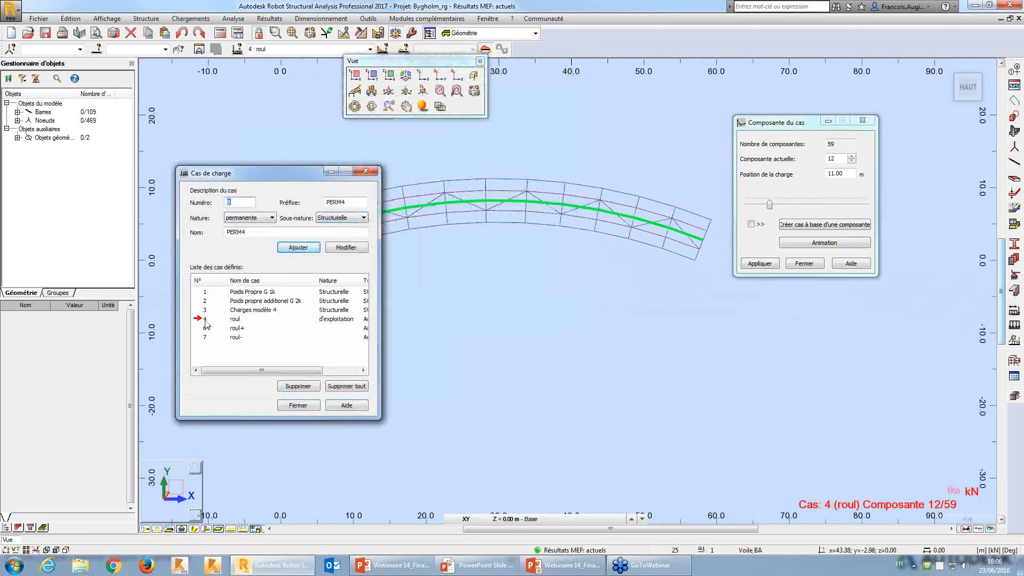
{"action": "double_click", "coordinate": [204, 319]}
{"action": "left_click_drag", "start_coordinate": [453, 187], "coordinate": [265, 174]}
{"action": "left_click", "coordinate": [241, 384]}
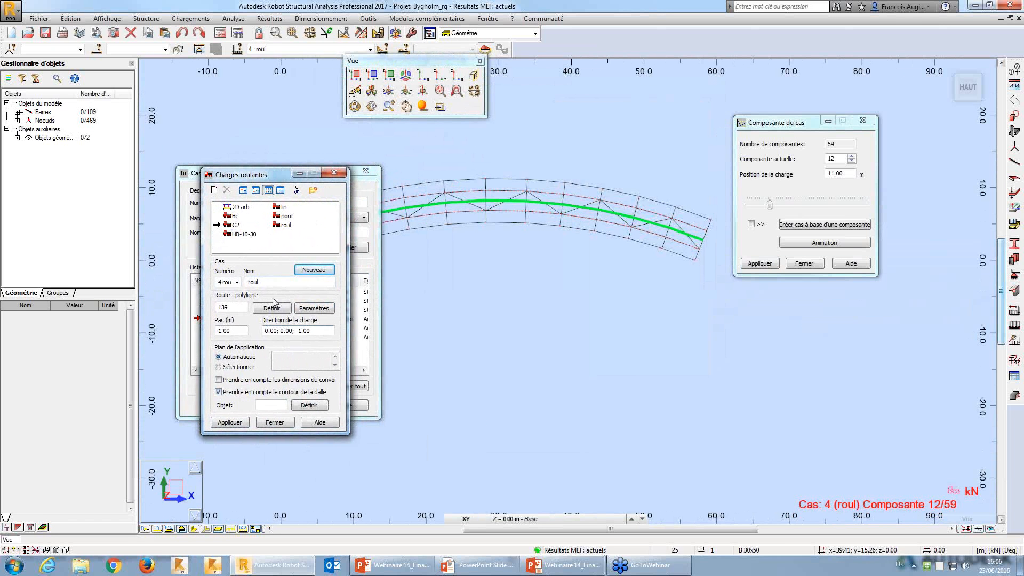
Define the slab contour as a four-sided outline around part of the bridge, from about x = 25 m to x = 63 m
{"action": "left_click", "coordinate": [309, 405]}
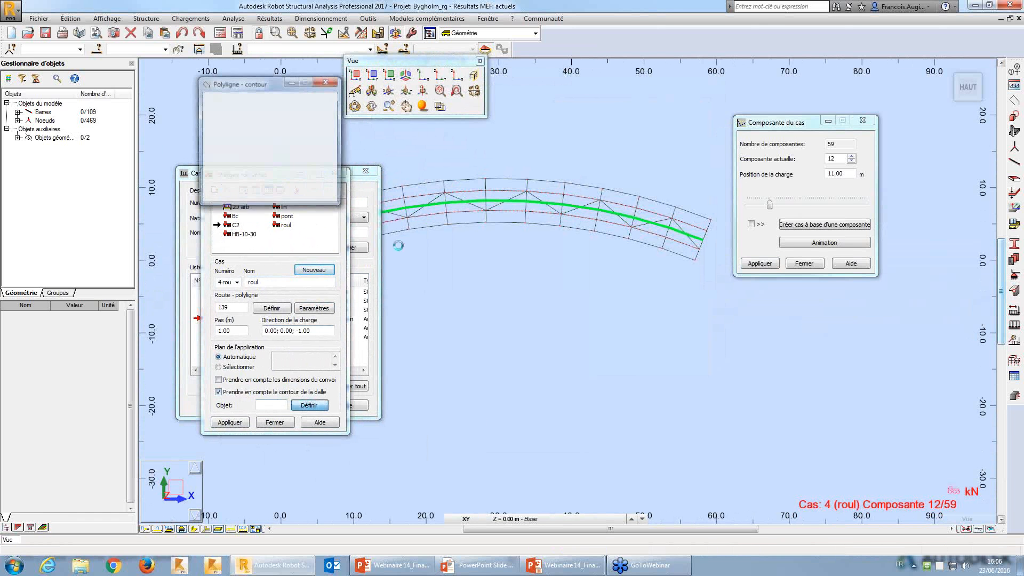
{"action": "left_click", "coordinate": [460, 153]}
{"action": "left_click", "coordinate": [460, 261]}
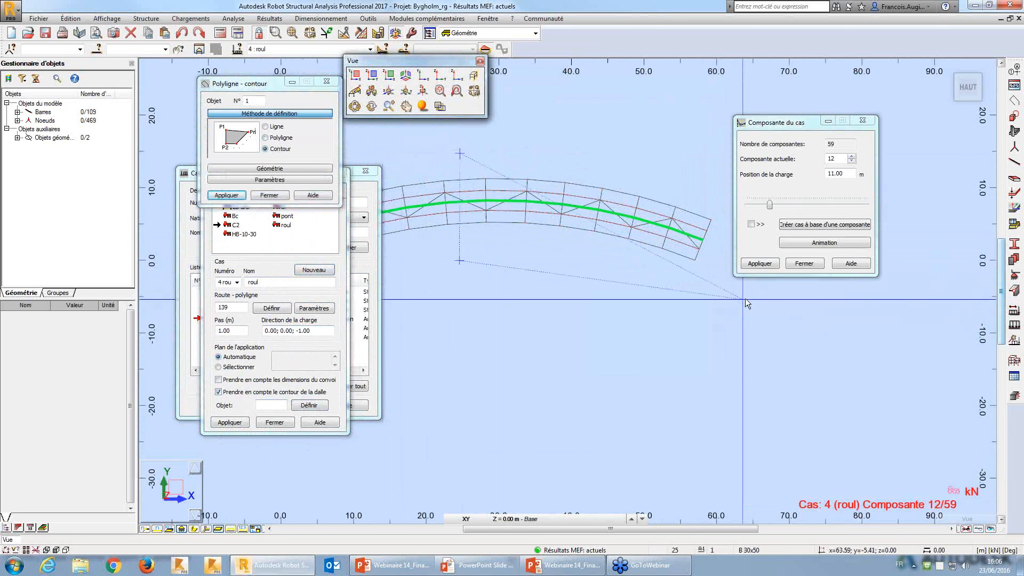
{"action": "left_click", "coordinate": [735, 298]}
{"action": "left_click", "coordinate": [719, 152]}
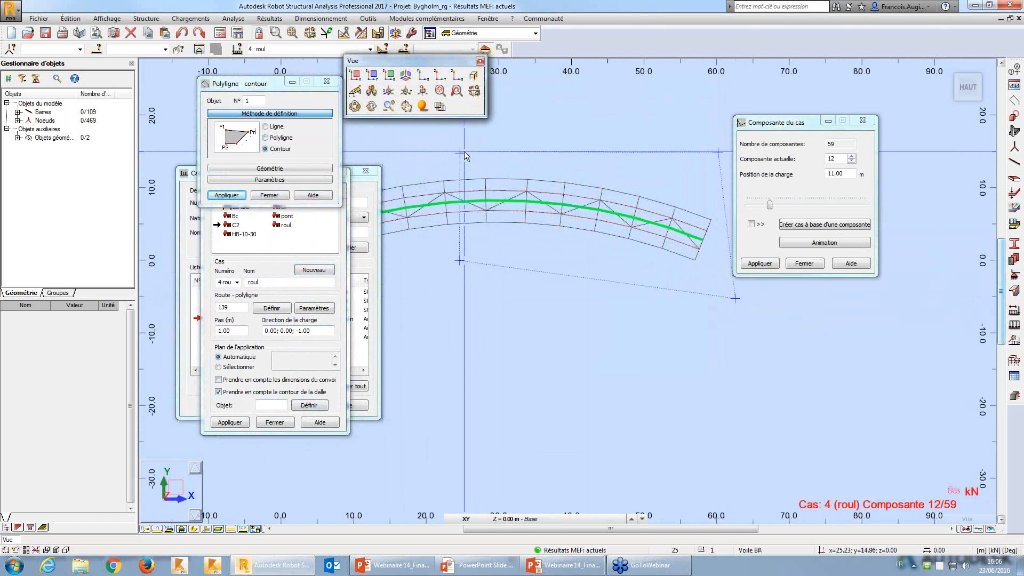
{"action": "scroll", "coordinate": [460, 152], "scroll_direction": "up", "scroll_amount": 3}
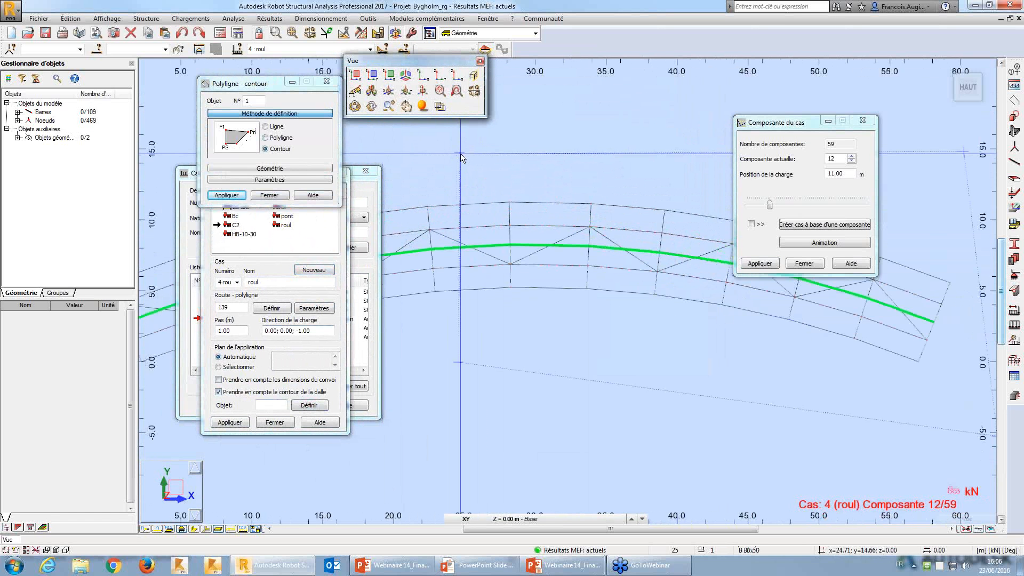
{"action": "scroll", "coordinate": [459, 152], "scroll_direction": "up", "scroll_amount": 2}
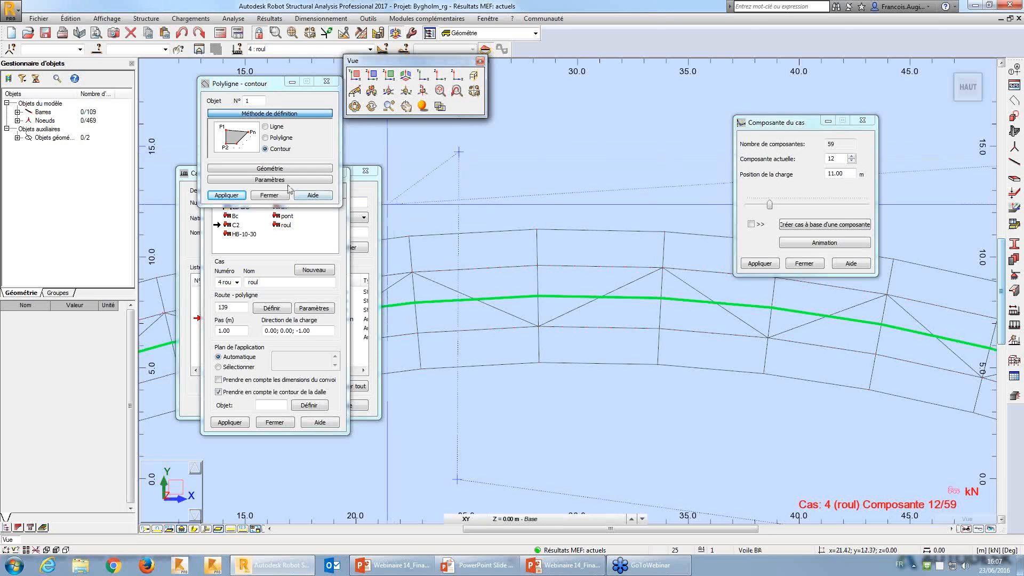
{"action": "left_click", "coordinate": [237, 196]}
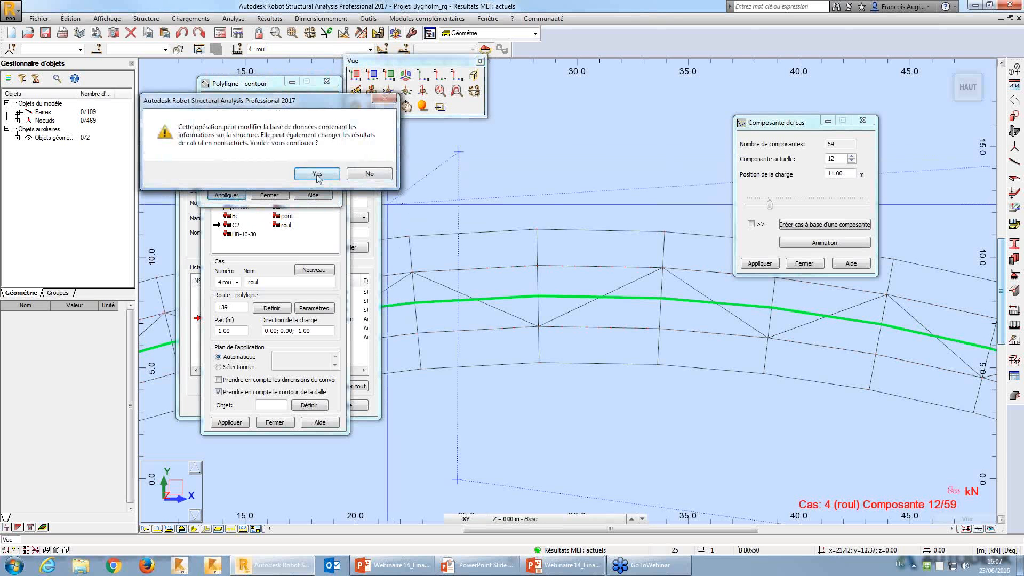
{"action": "left_click", "coordinate": [316, 174]}
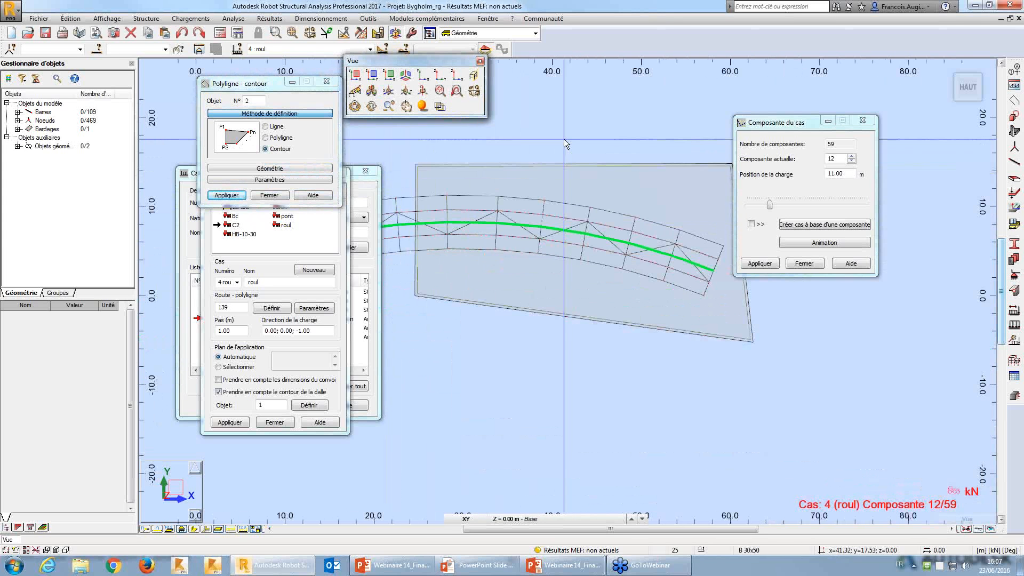
{"action": "left_click", "coordinate": [270, 196]}
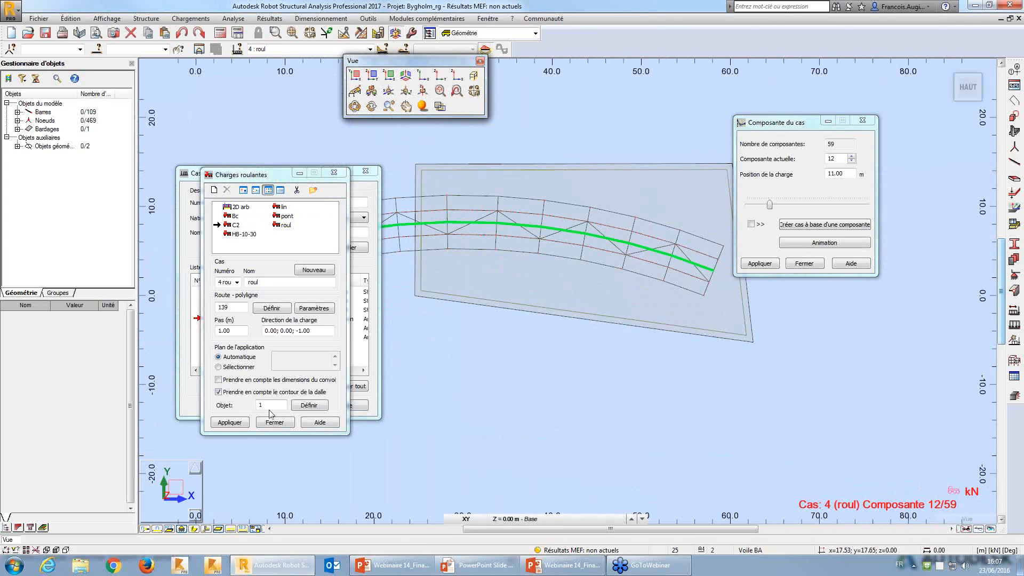
Apply slab contour object 1 to moving-load case 4 roul
{"action": "left_click", "coordinate": [237, 425]}
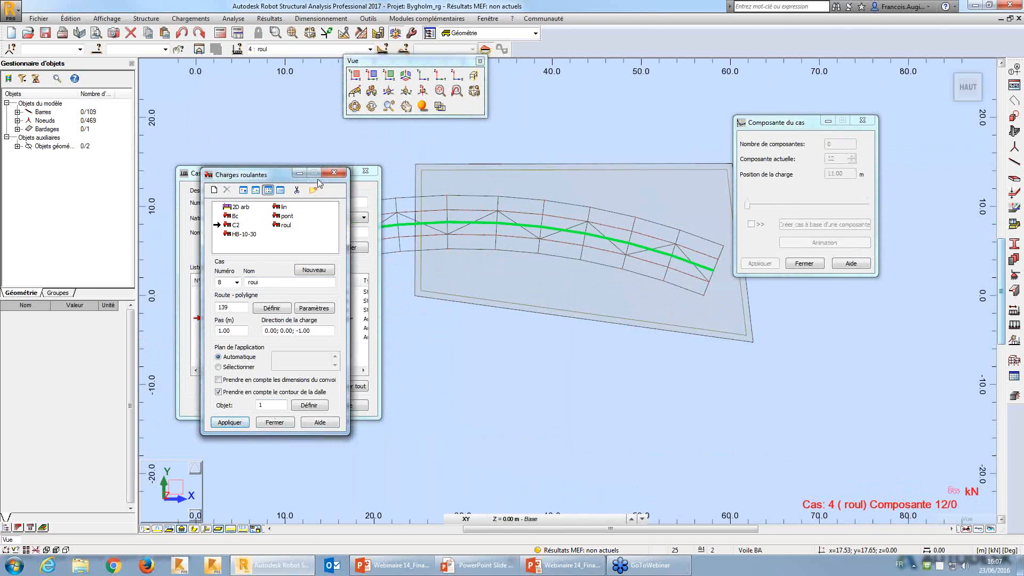
{"action": "left_click", "coordinate": [238, 282]}
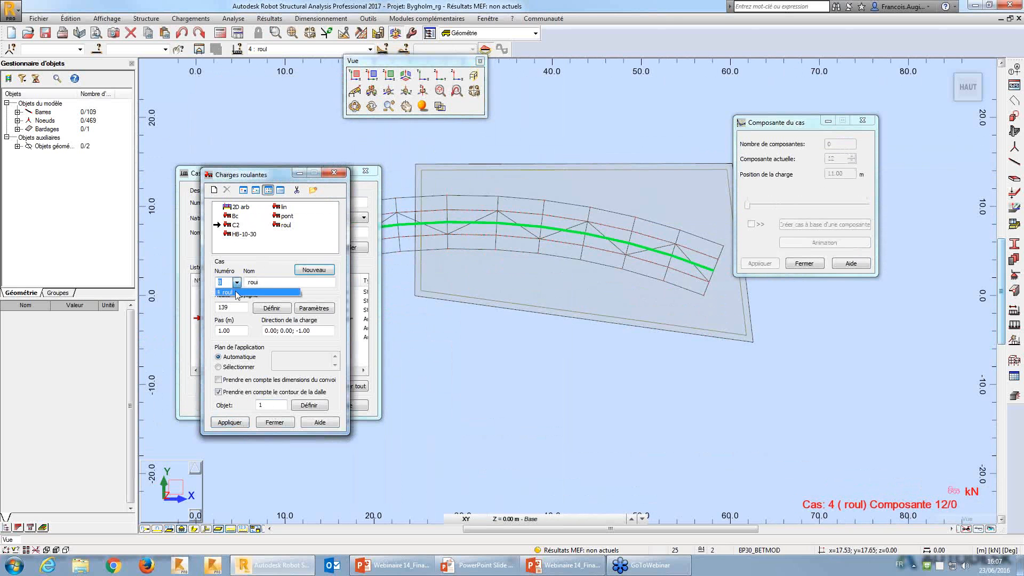
{"action": "left_click", "coordinate": [238, 293]}
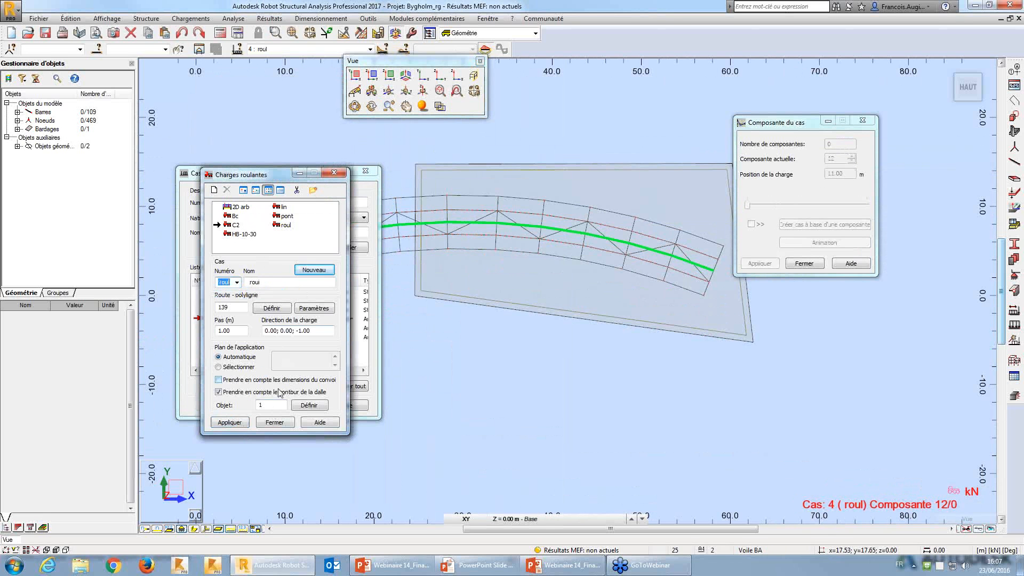
{"action": "left_click", "coordinate": [235, 422]}
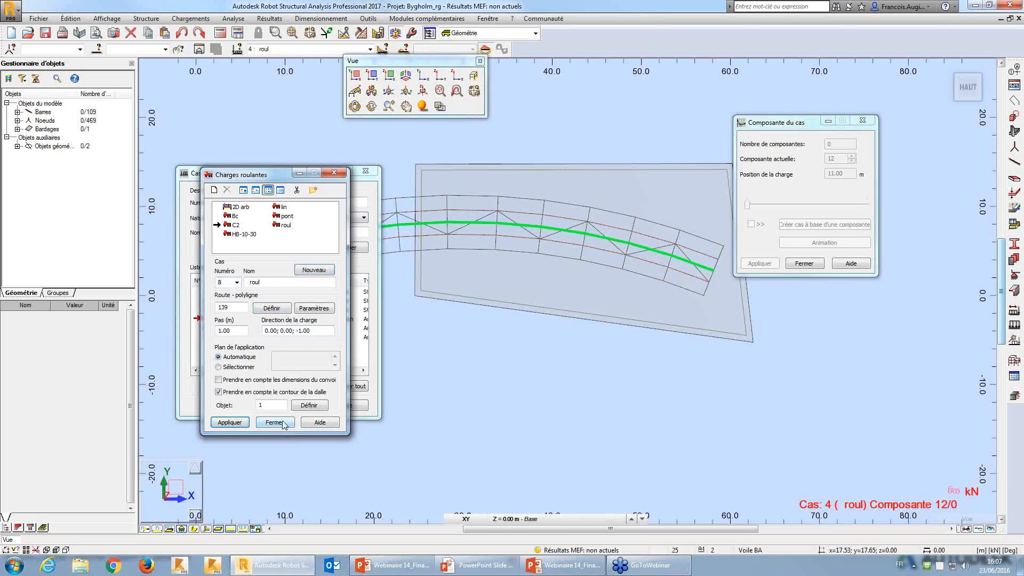
Close the moving-load and load-case definitions, and recalculate the structure with the slab contour taken into account, continuing past the instability warning
{"action": "left_click", "coordinate": [286, 425]}
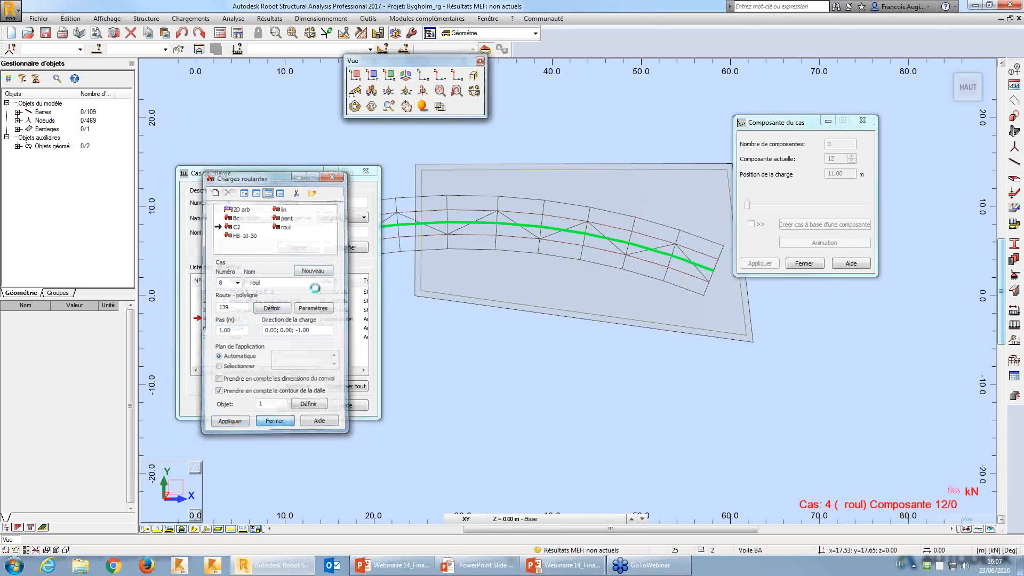
{"action": "left_click", "coordinate": [365, 170]}
{"action": "left_click", "coordinate": [220, 34]}
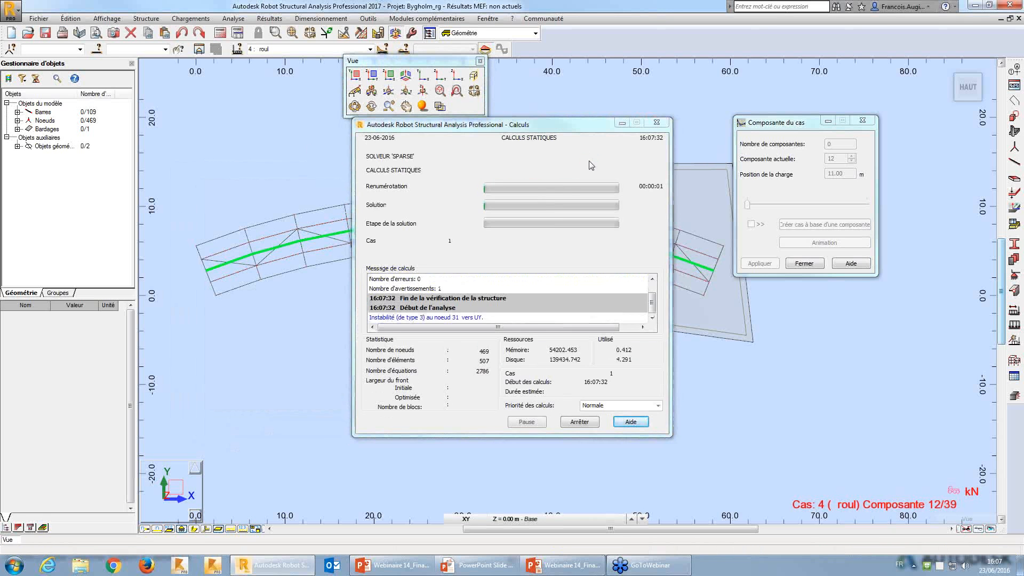
{"action": "left_click", "coordinate": [511, 321]}
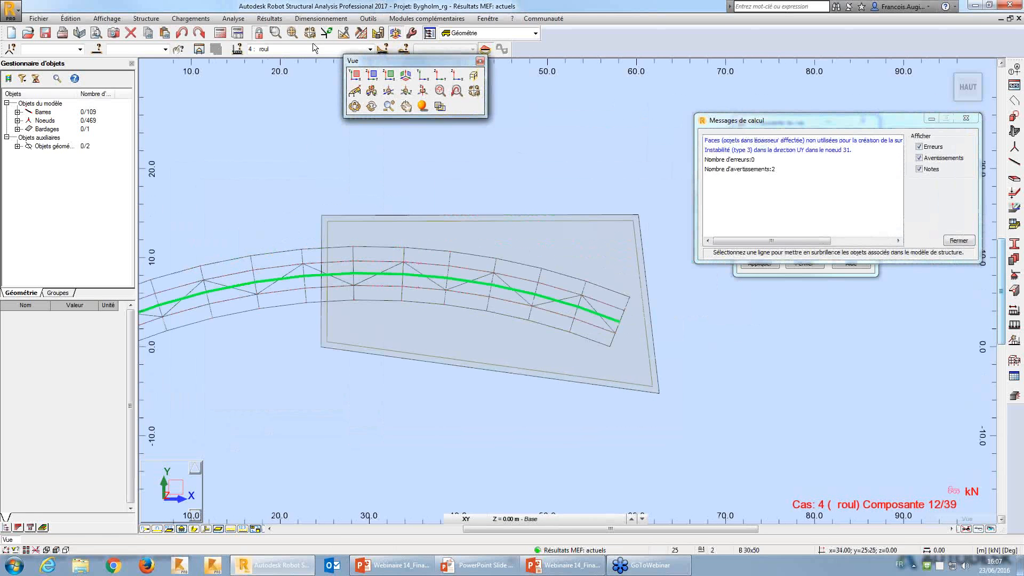
Display the bridge in 3D for case 4 roul and move the calculation messages clear of the case component controls
{"action": "left_click", "coordinate": [370, 49]}
{"action": "left_click", "coordinate": [369, 50]}
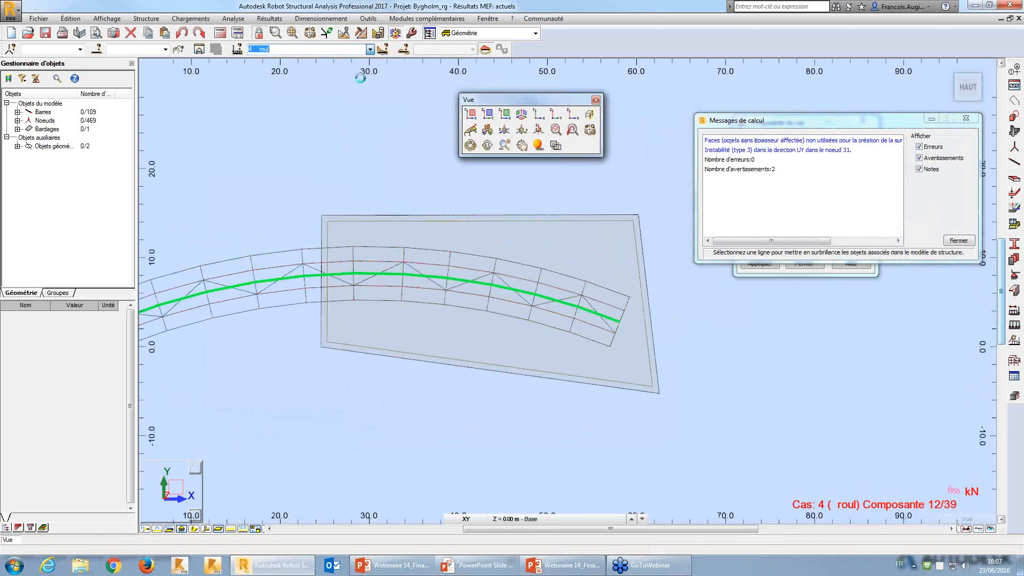
{"action": "left_click", "coordinate": [522, 116]}
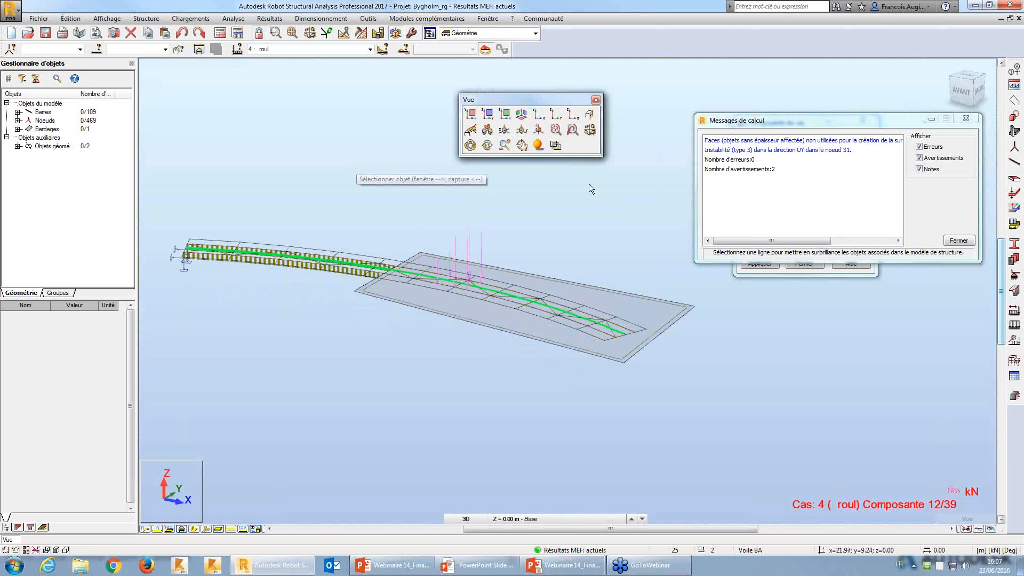
{"action": "left_click_drag", "start_coordinate": [788, 123], "coordinate": [770, 344]}
Examine the convoy loads limited by the slab contour, stepping slightly forward and back to component 1
{"action": "left_click", "coordinate": [852, 158]}
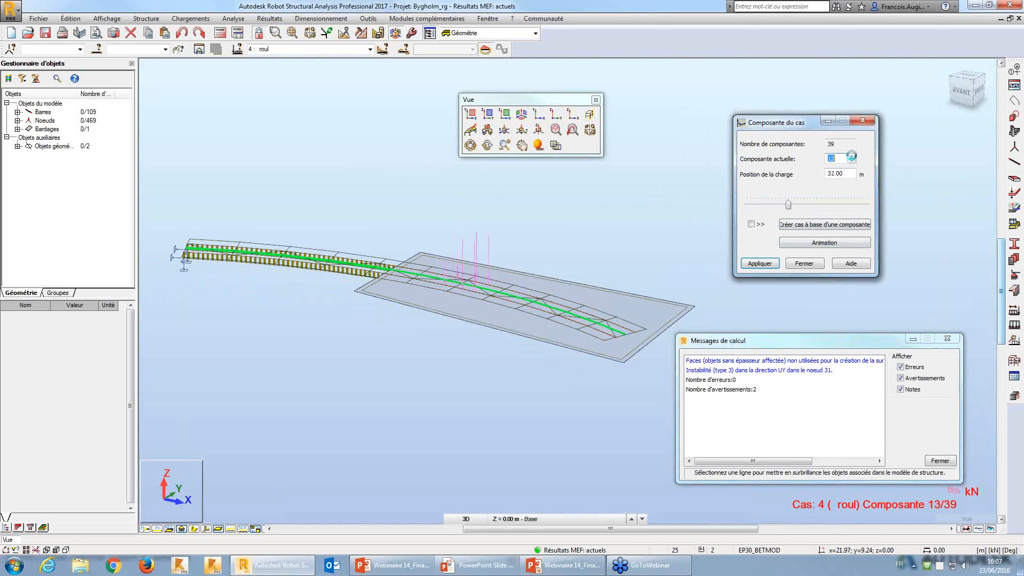
{"action": "left_click", "coordinate": [852, 158]}
{"action": "left_click", "coordinate": [853, 161]}
{"action": "left_click", "coordinate": [852, 161]}
{"action": "left_click", "coordinate": [852, 161]}
{"action": "left_click", "coordinate": [852, 161]}
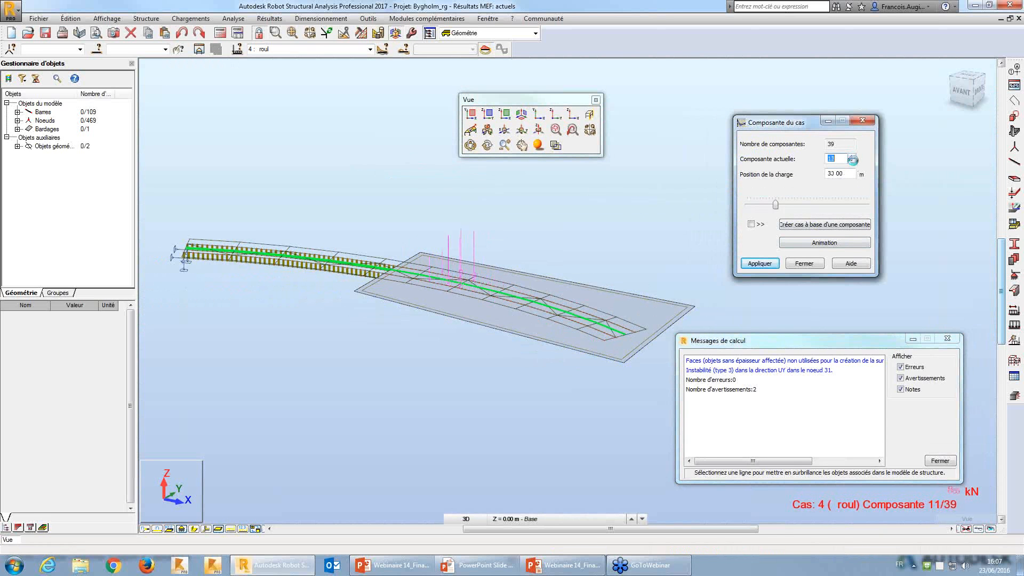
{"action": "left_click", "coordinate": [852, 162]}
{"action": "left_click", "coordinate": [852, 161]}
{"action": "left_click", "coordinate": [853, 161]}
{"action": "left_click", "coordinate": [853, 161]}
{"action": "left_click", "coordinate": [853, 162]}
{"action": "left_click", "coordinate": [853, 161]}
{"action": "left_click", "coordinate": [853, 161]}
{"action": "left_click", "coordinate": [853, 161]}
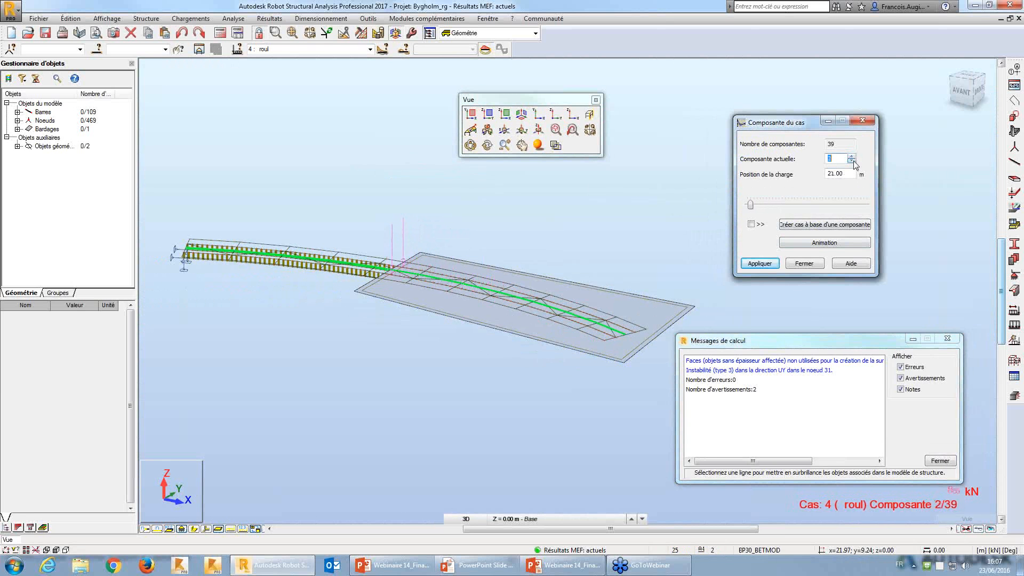
{"action": "left_click", "coordinate": [853, 161]}
{"action": "left_click", "coordinate": [853, 161]}
Examine the convoy loads as they advance into the slab contour, from component 1 up to component 16
{"action": "left_click", "coordinate": [852, 156]}
{"action": "left_click", "coordinate": [852, 156]}
{"action": "left_click", "coordinate": [852, 156]}
{"action": "left_click", "coordinate": [852, 156]}
{"action": "left_click", "coordinate": [853, 156]}
{"action": "left_click", "coordinate": [852, 156]}
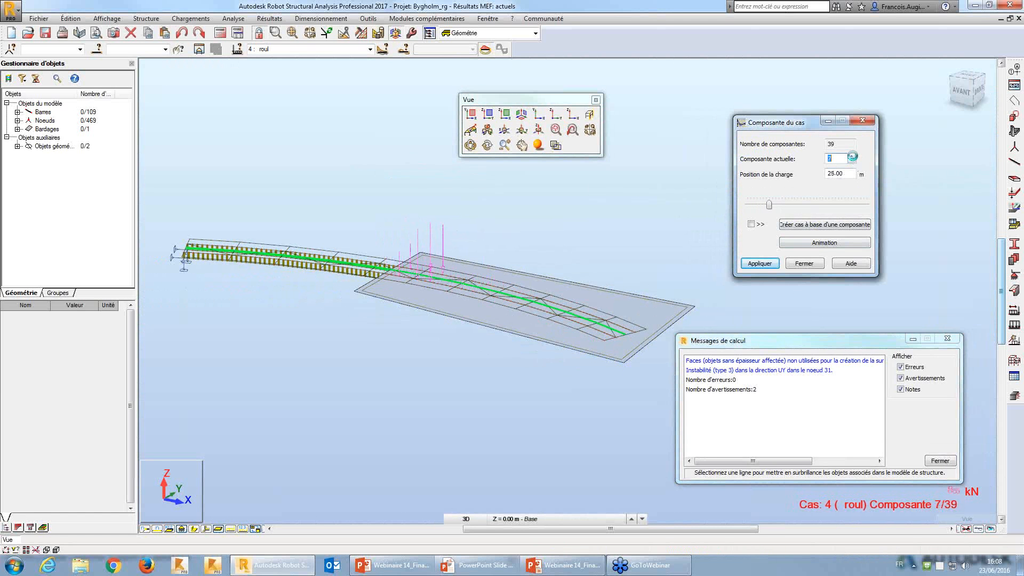
{"action": "left_click", "coordinate": [852, 156]}
{"action": "left_click", "coordinate": [852, 156]}
{"action": "left_click", "coordinate": [852, 156]}
{"action": "left_click", "coordinate": [852, 156]}
{"action": "left_click", "coordinate": [852, 156]}
{"action": "left_click", "coordinate": [852, 157]}
{"action": "left_click", "coordinate": [852, 157]}
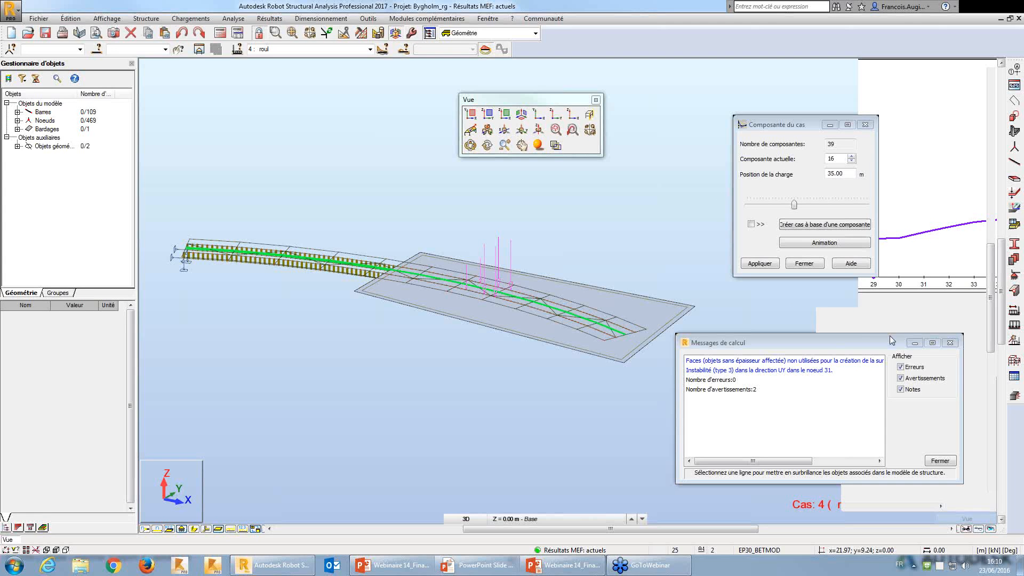
Close the calculation messages and bring up the closing slide of the PowerPoint slideshow
{"action": "left_click_drag", "start_coordinate": [817, 342], "coordinate": [701, 341]}
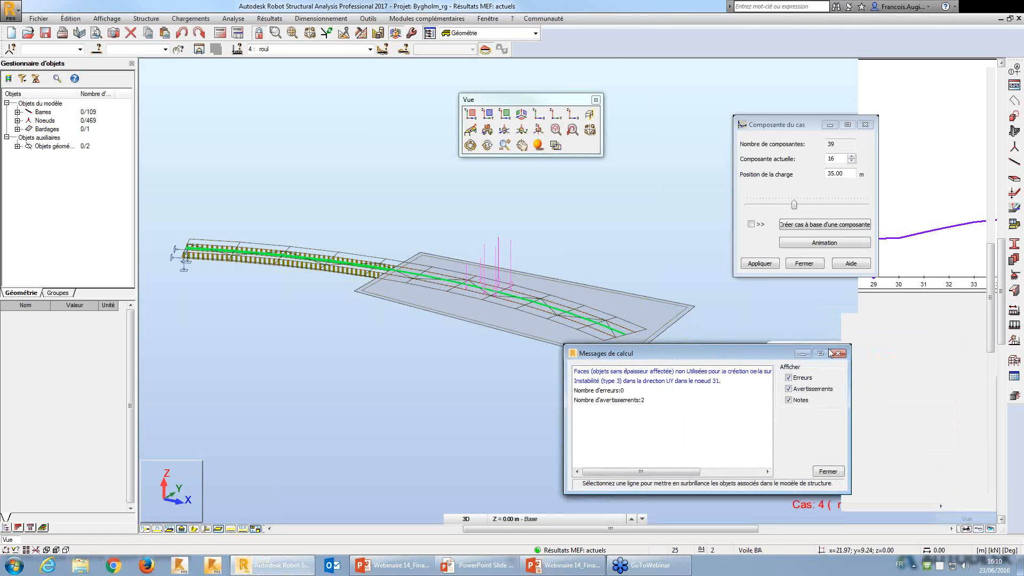
{"action": "left_click", "coordinate": [832, 344]}
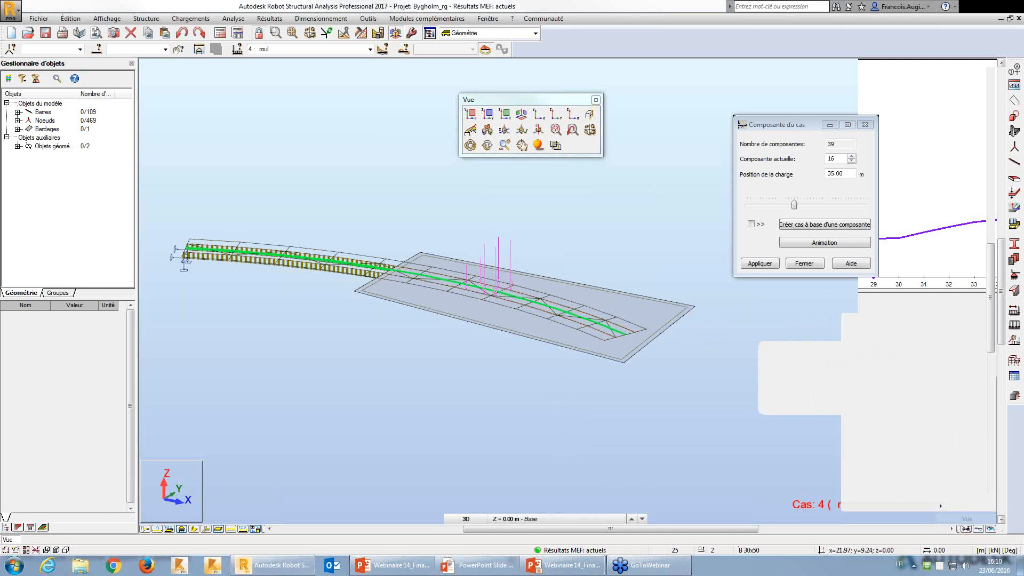
{"action": "key", "text": "alt+Tab"}
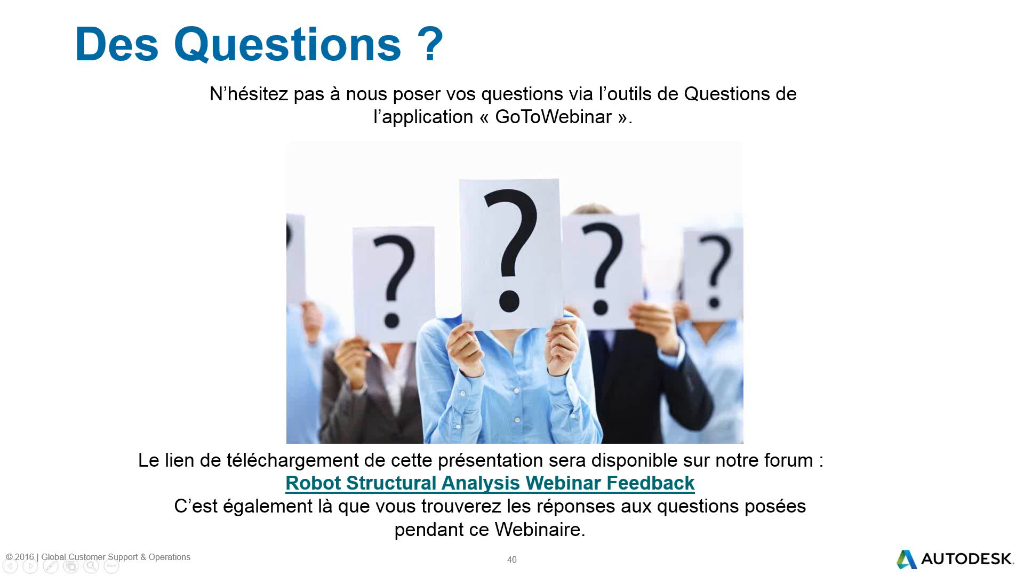
{"action": "key", "text": "Right"}
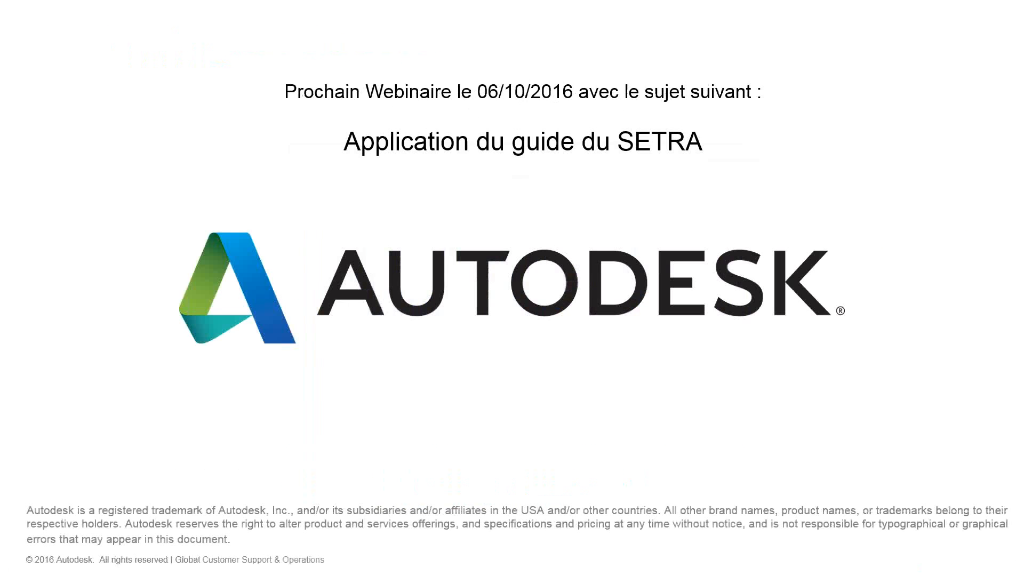